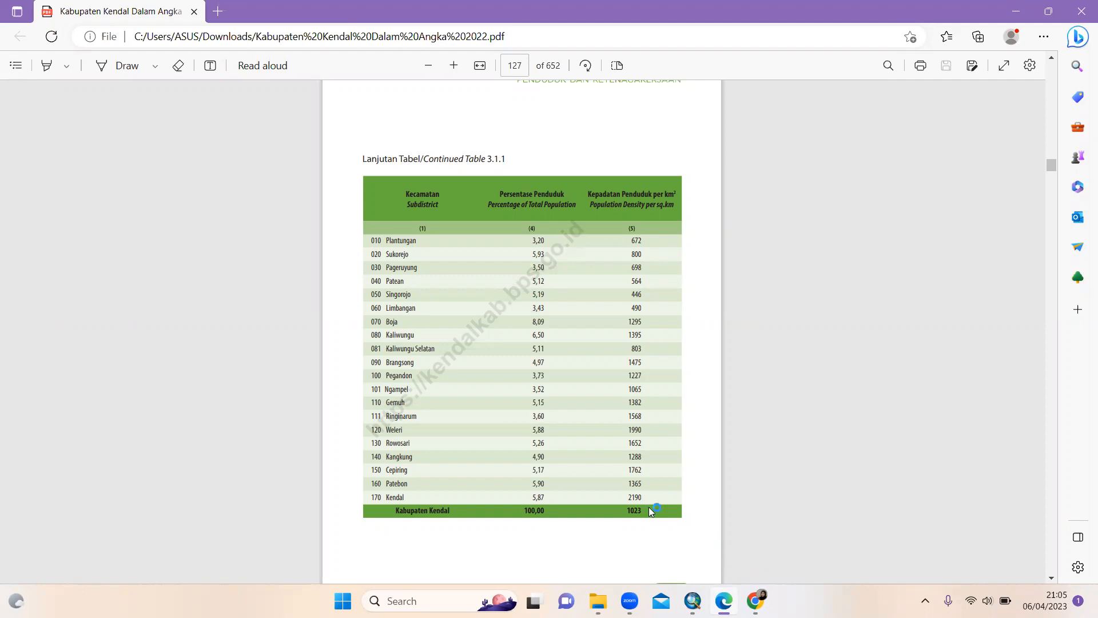
Find the Kendal subdistrict density column in Table 3.1.1 on PDF page 127, then return to ArcMap
scroll(649, 507, up, 4)
scroll(648, 507, up, 20)
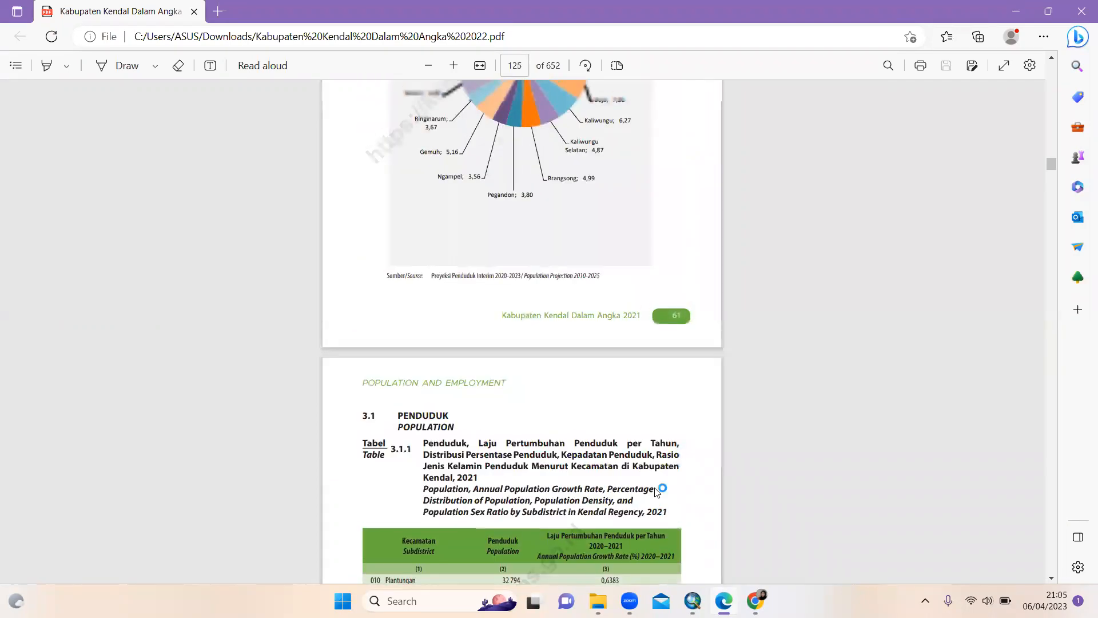
scroll(569, 343, down, 7)
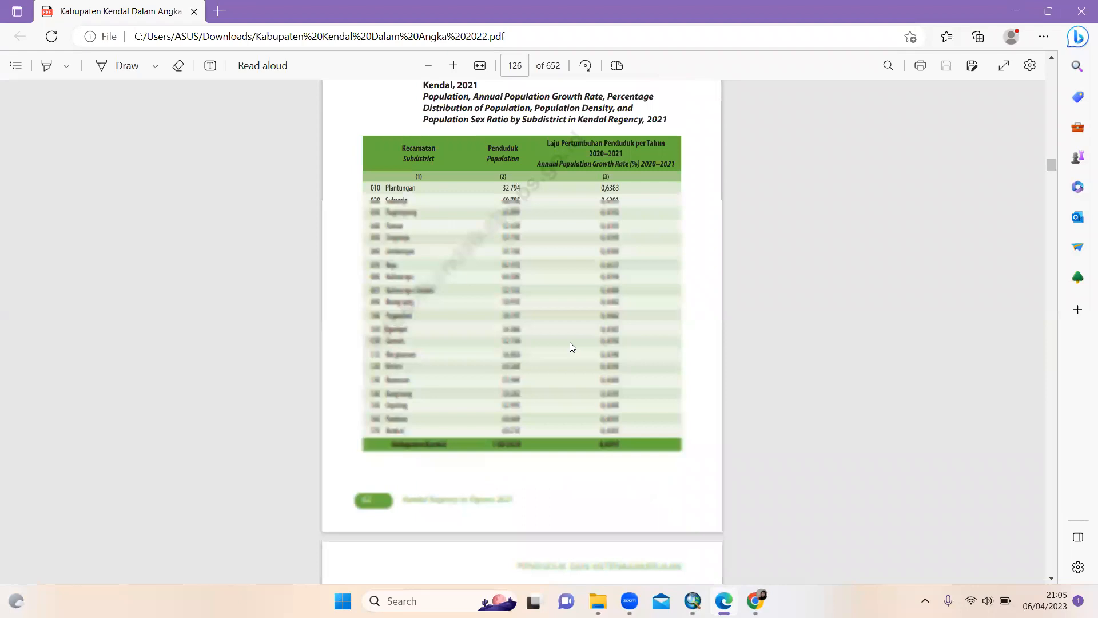
scroll(570, 344, down, 7)
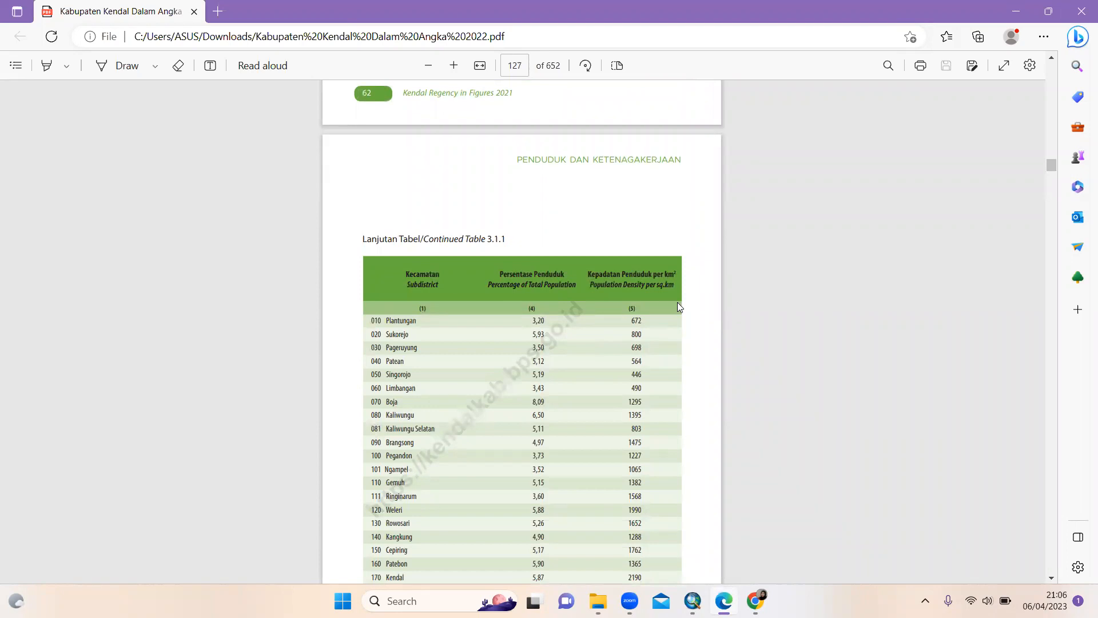
scroll(677, 308, down, 6)
scroll(678, 308, up, 4)
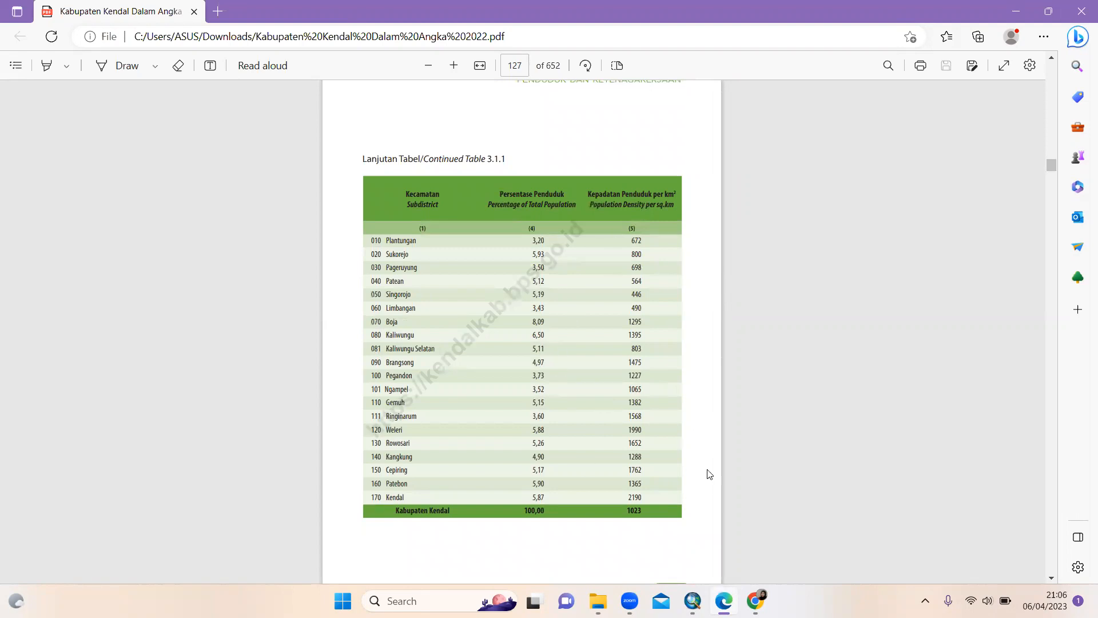
click(693, 600)
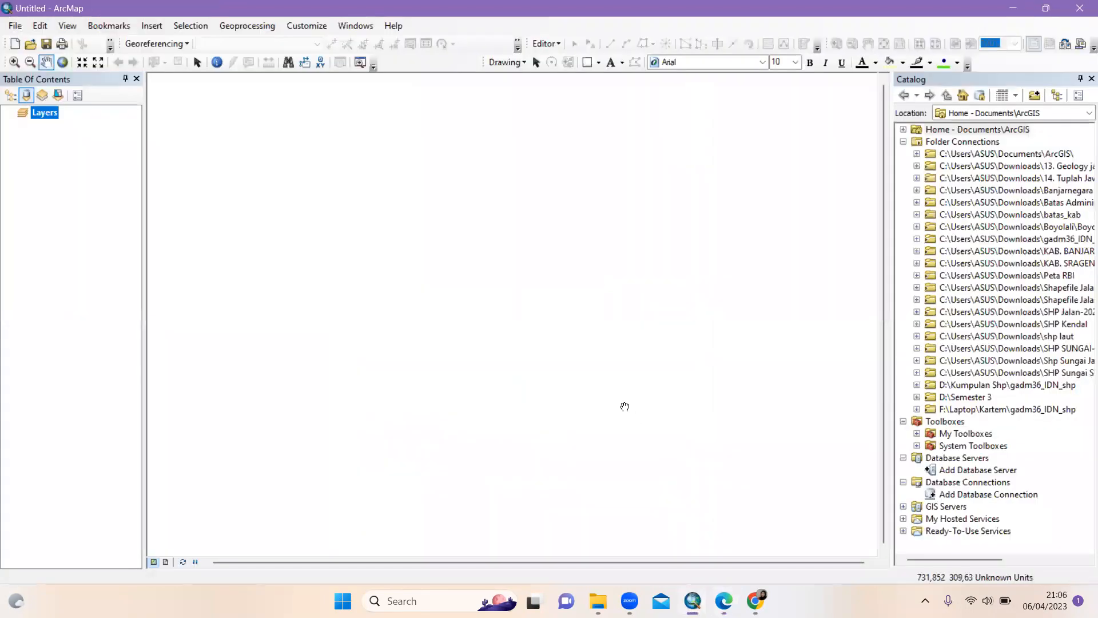
Add gadm36_IDN_3.shp from the Downloads SHP folder to the Layers data frame
right_click(38, 108)
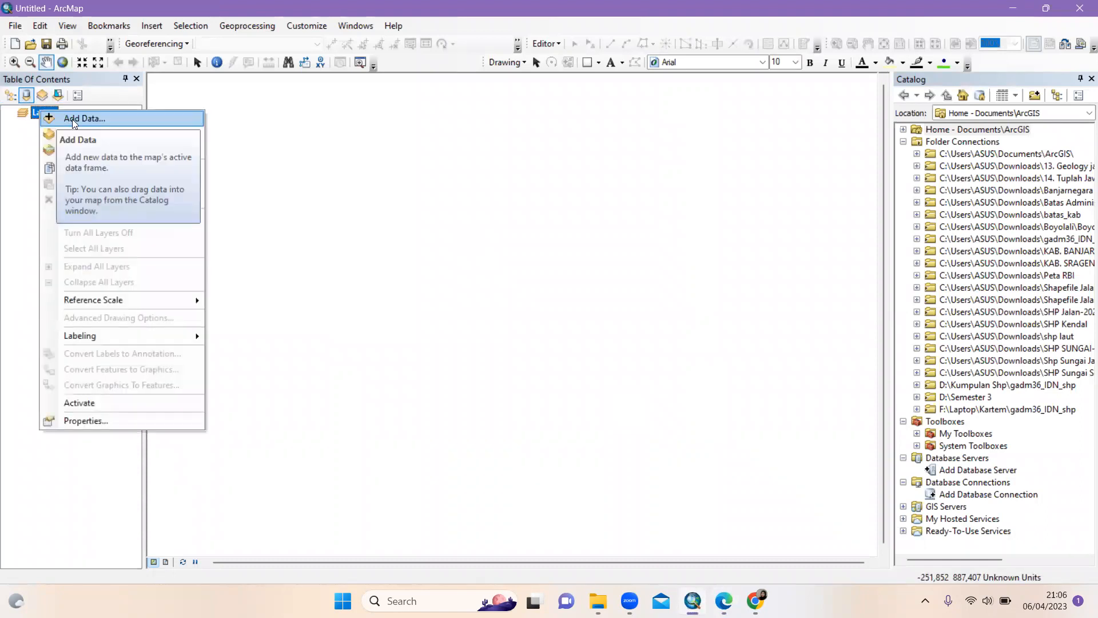
click(72, 119)
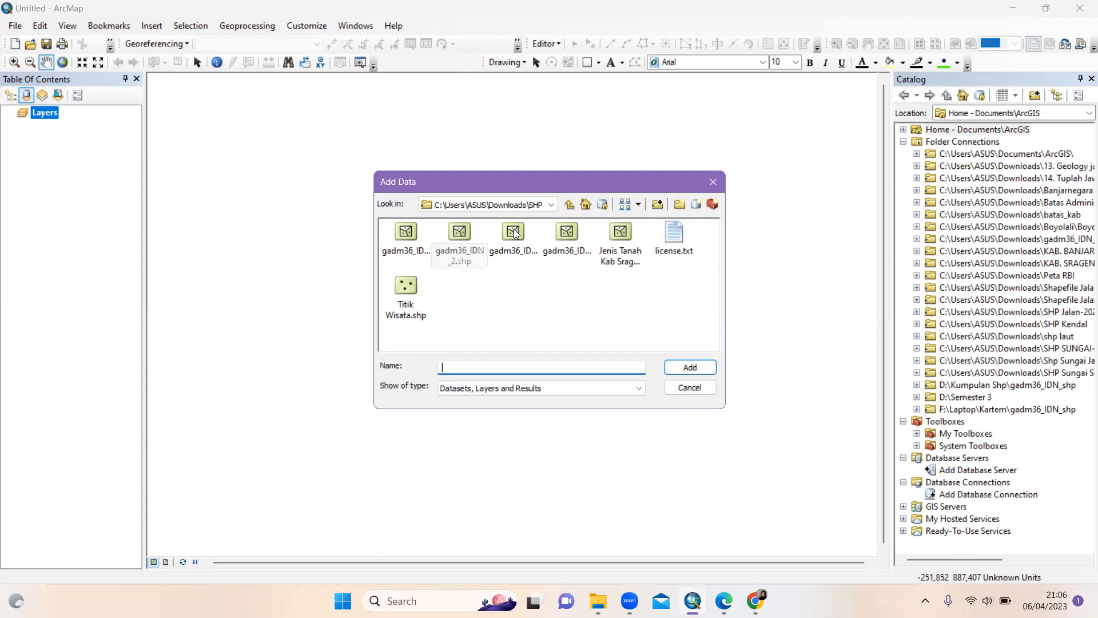
click(515, 232)
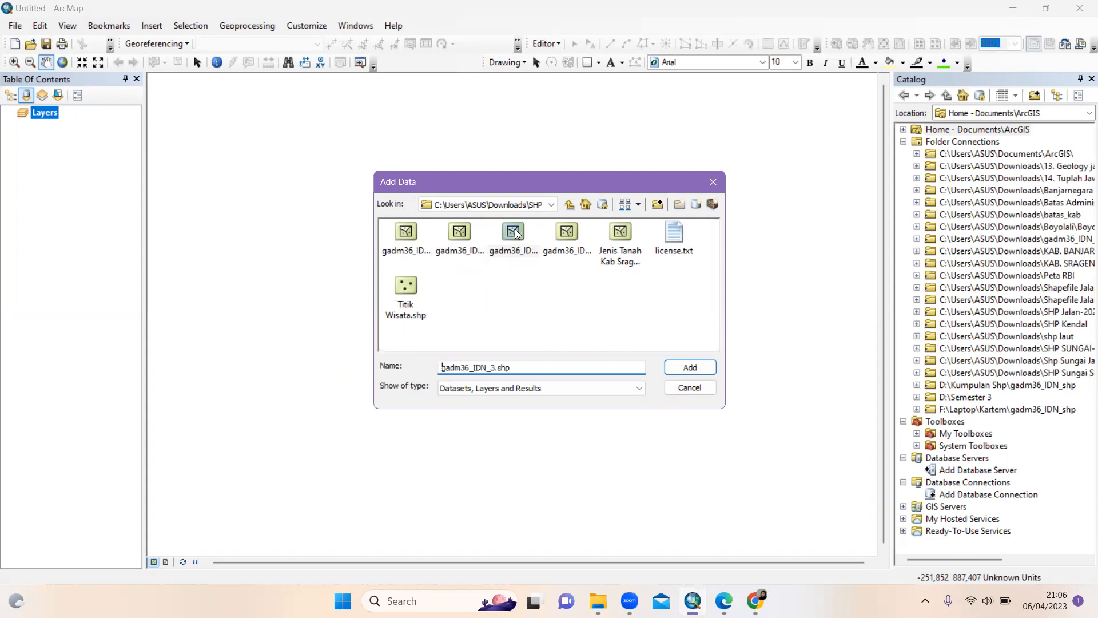
click(703, 364)
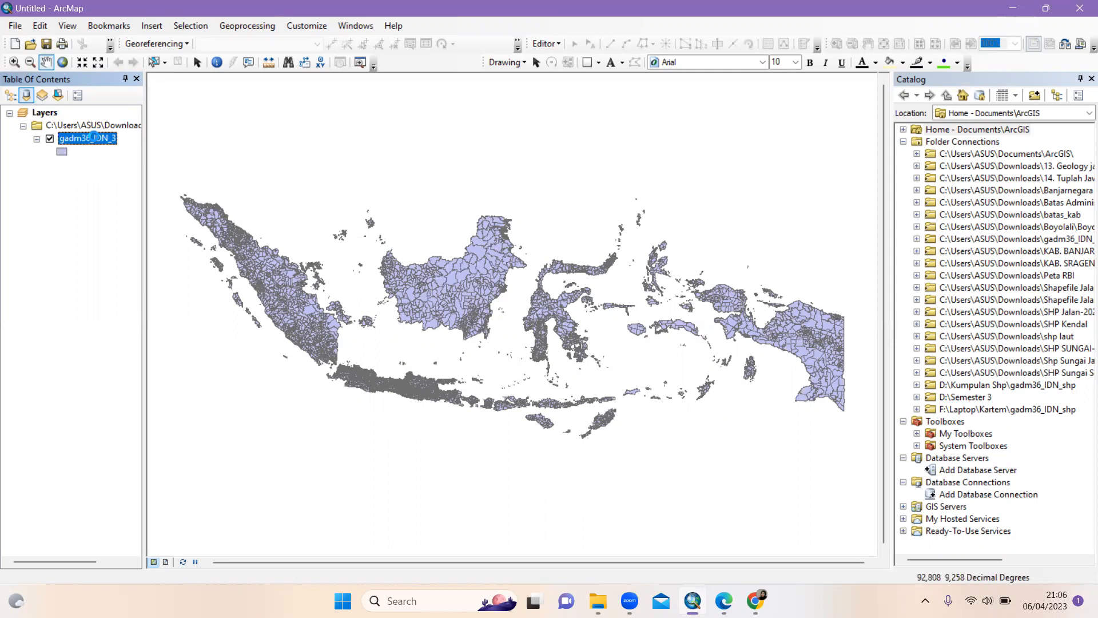
Give the gadm36_IDN_3 layer the definition query "NAME_2" = 'Kendal' and apply it
right_click(94, 137)
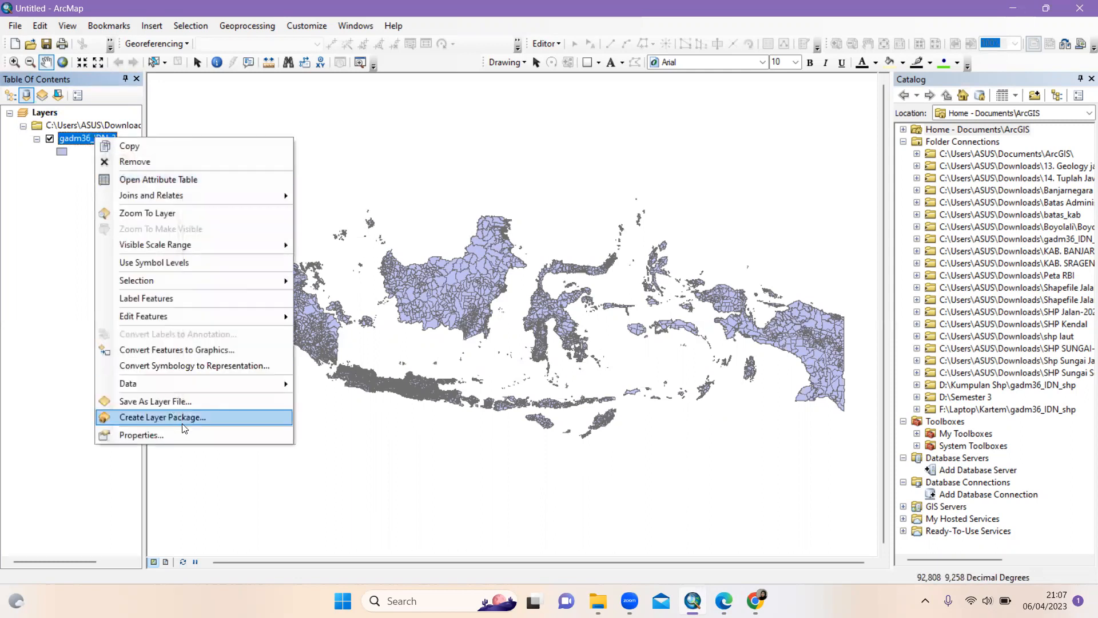
click(153, 436)
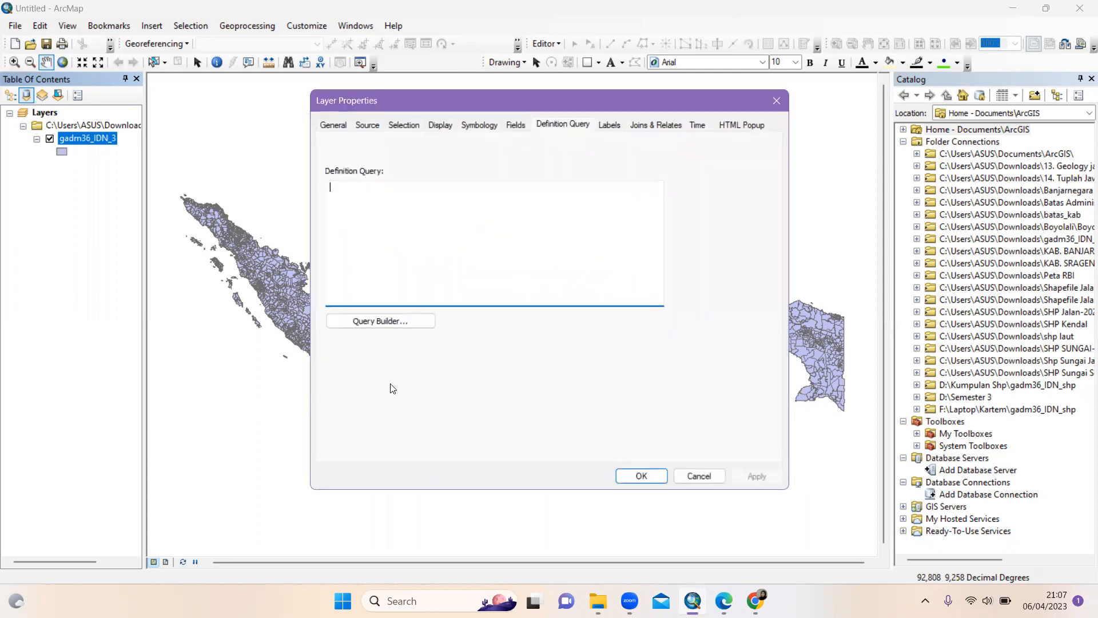
click(398, 322)
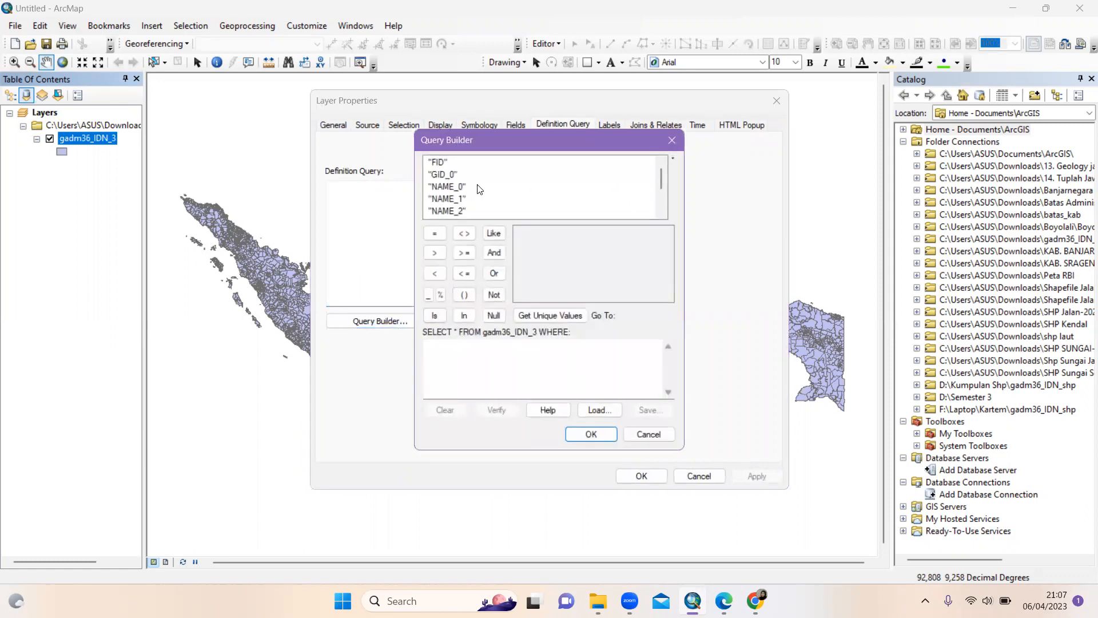
double_click(454, 213)
click(436, 238)
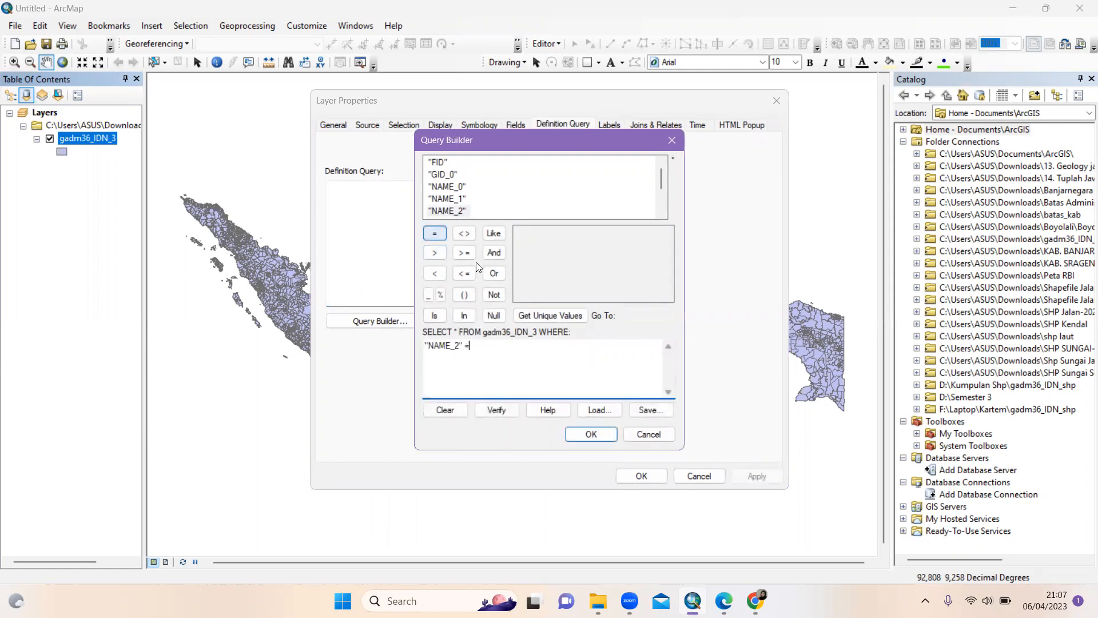
click(554, 316)
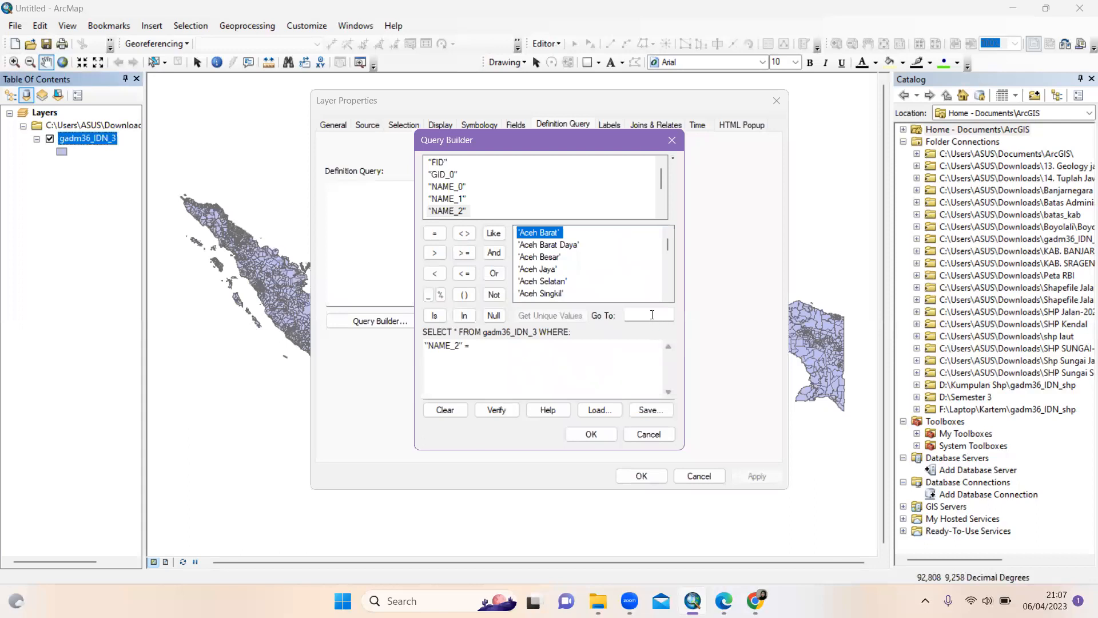
click(653, 314)
text(ke)
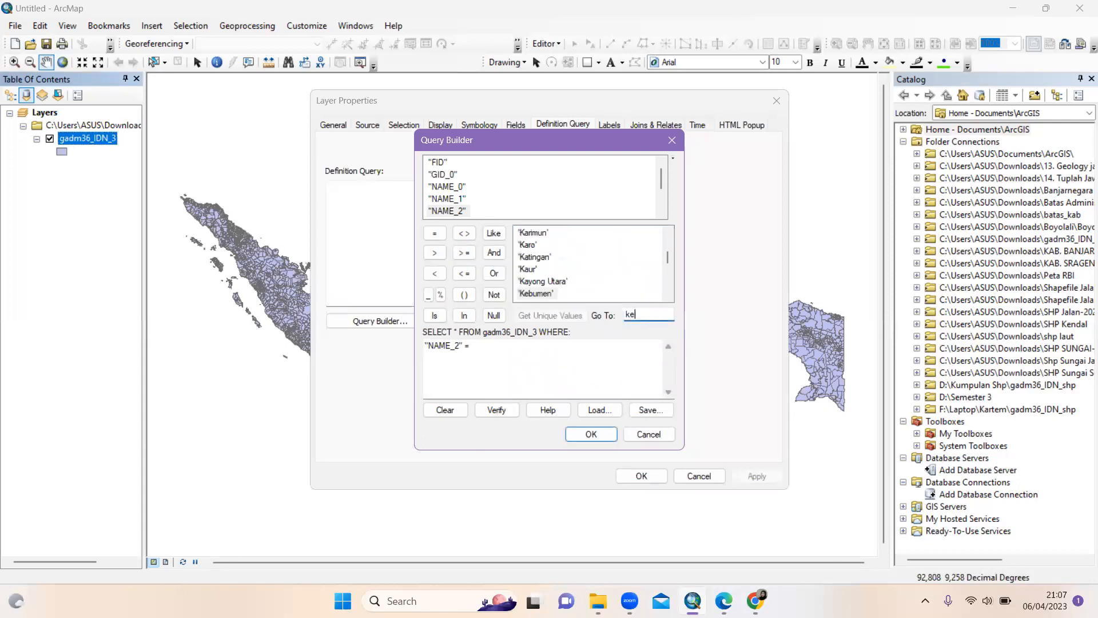
text(ndal)
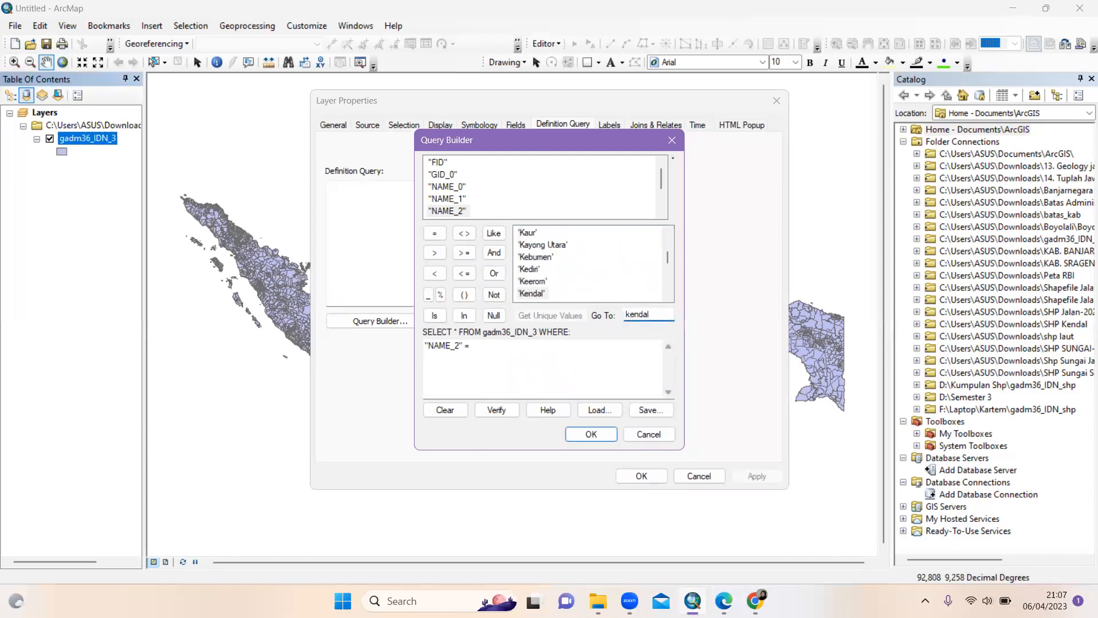
double_click(538, 293)
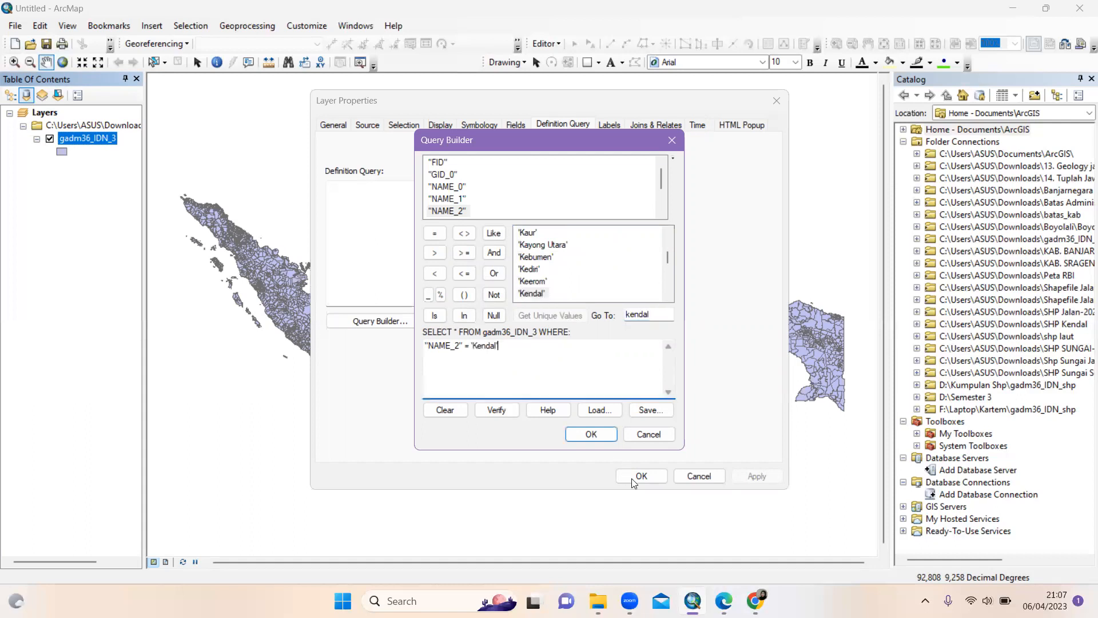
click(600, 433)
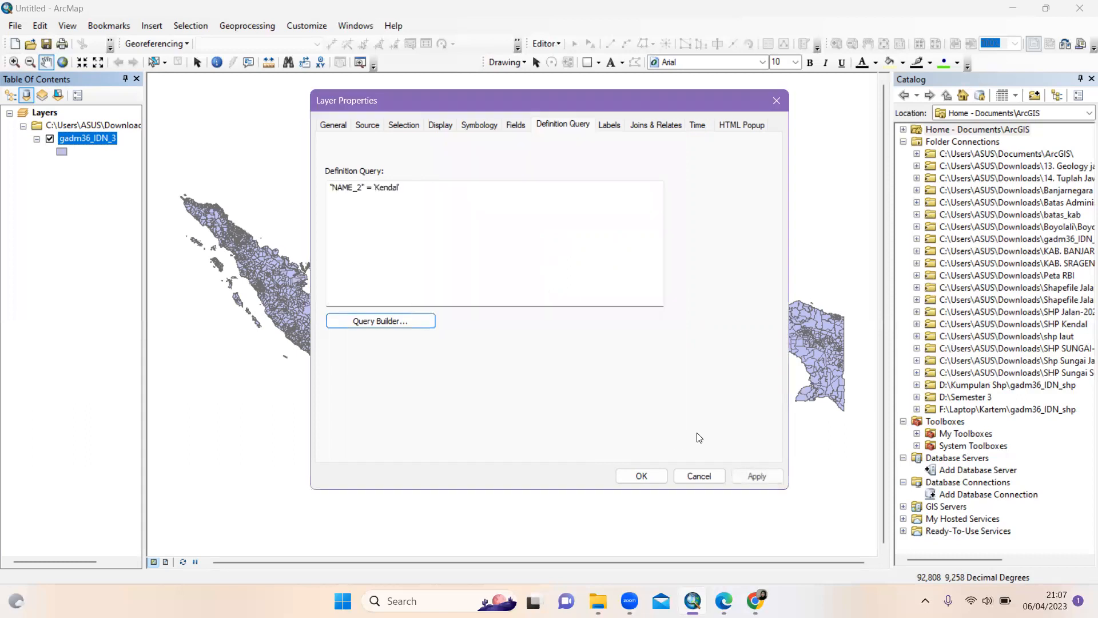
click(758, 470)
click(642, 476)
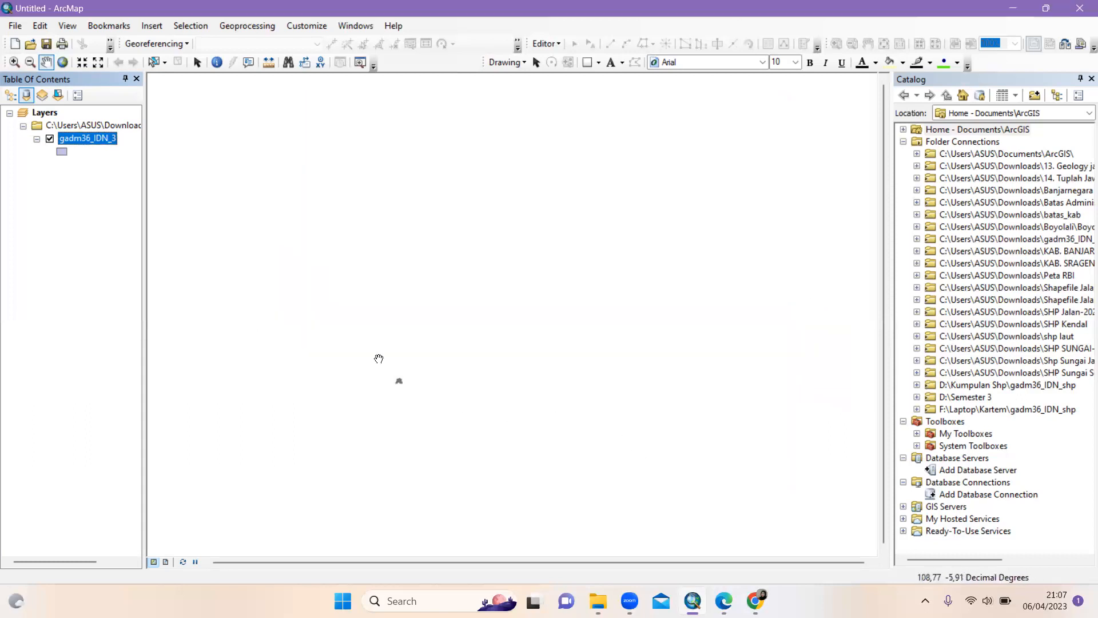
Zoom to the Kendal layer, check the PDF density table, then come back to ArcMap
right_click(98, 138)
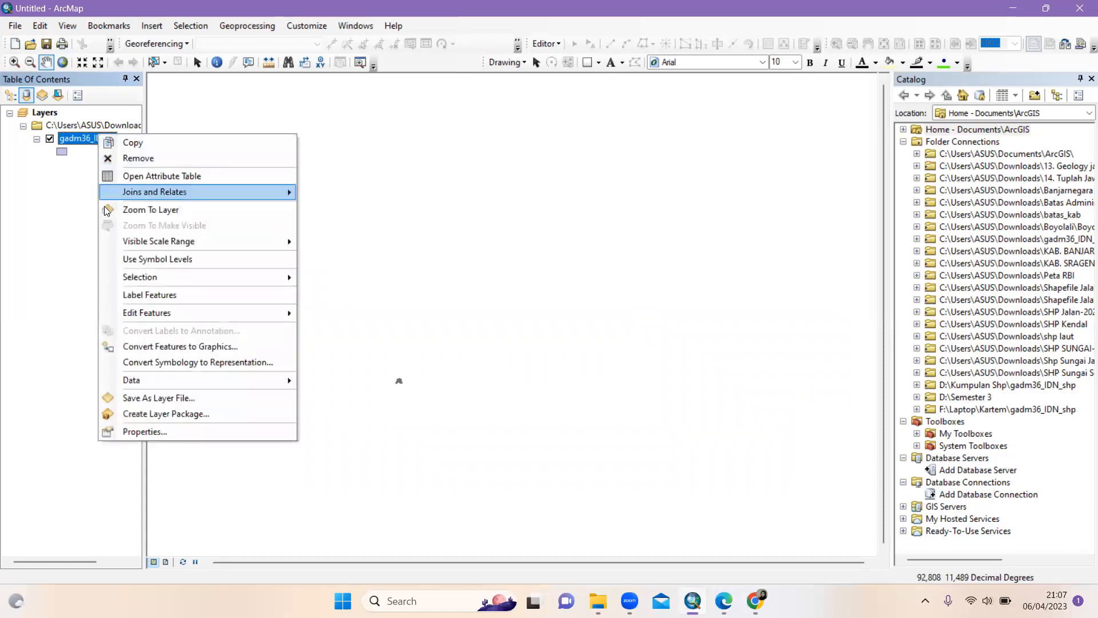
click(158, 210)
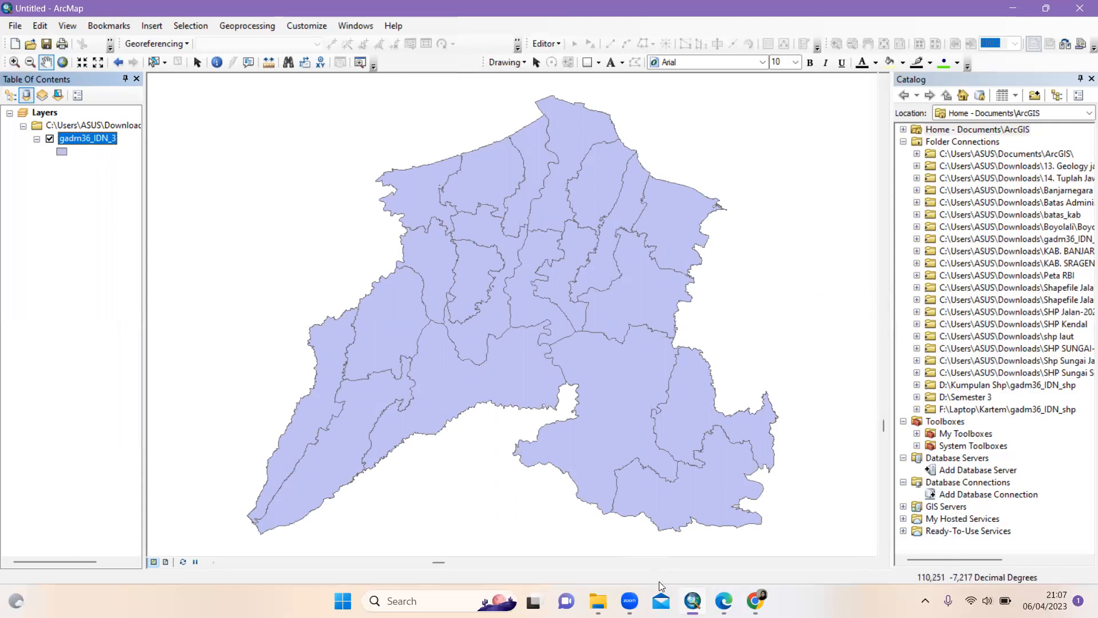
click(724, 599)
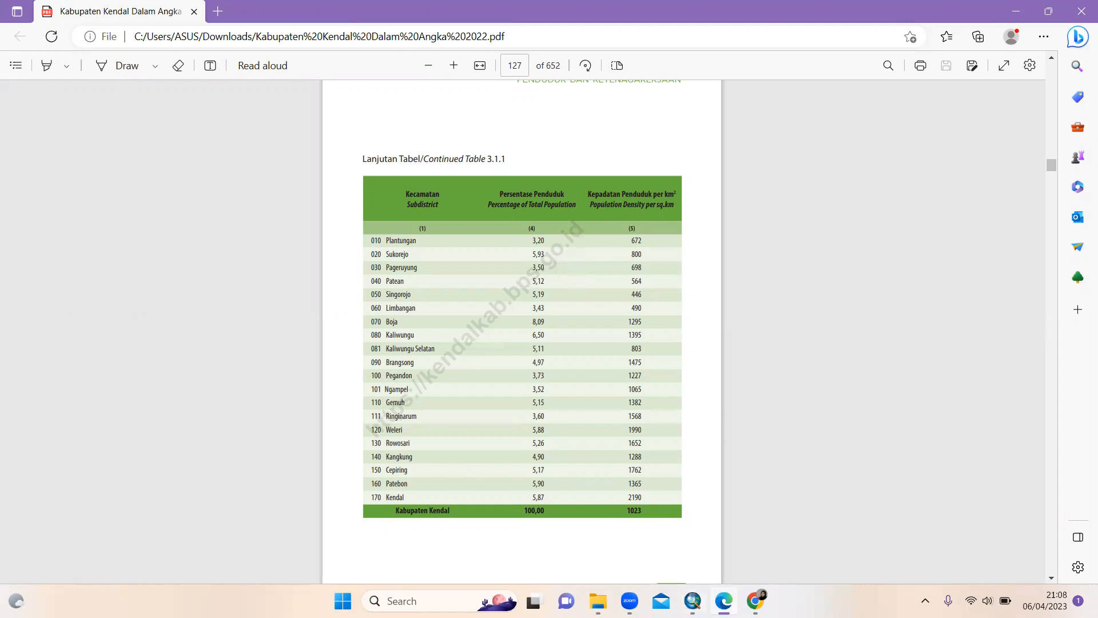
mouse_move(699, 595)
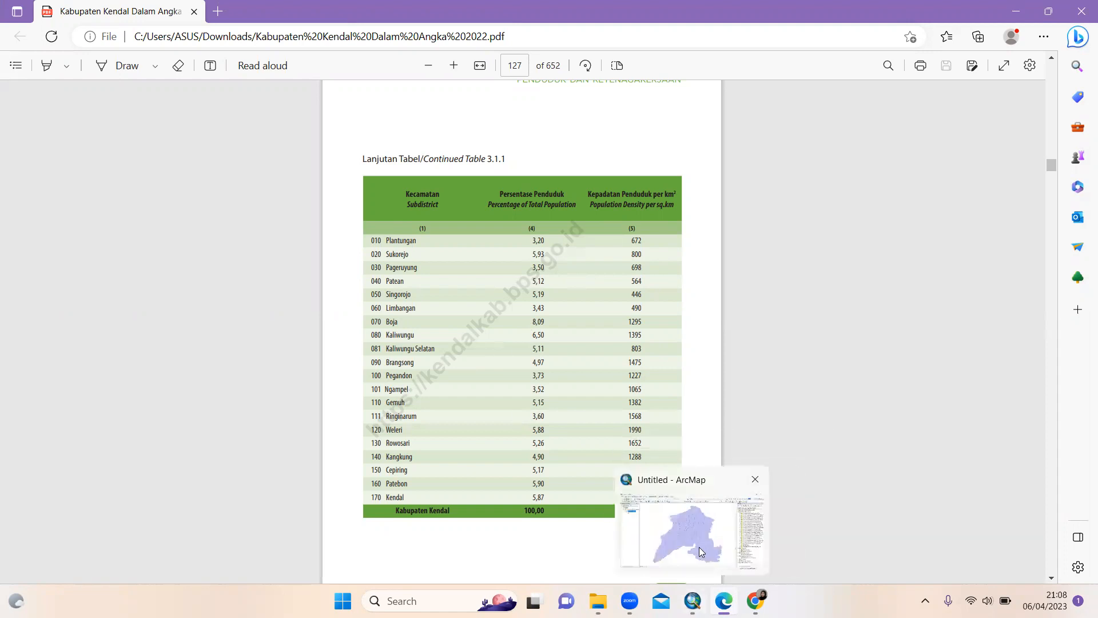
click(701, 552)
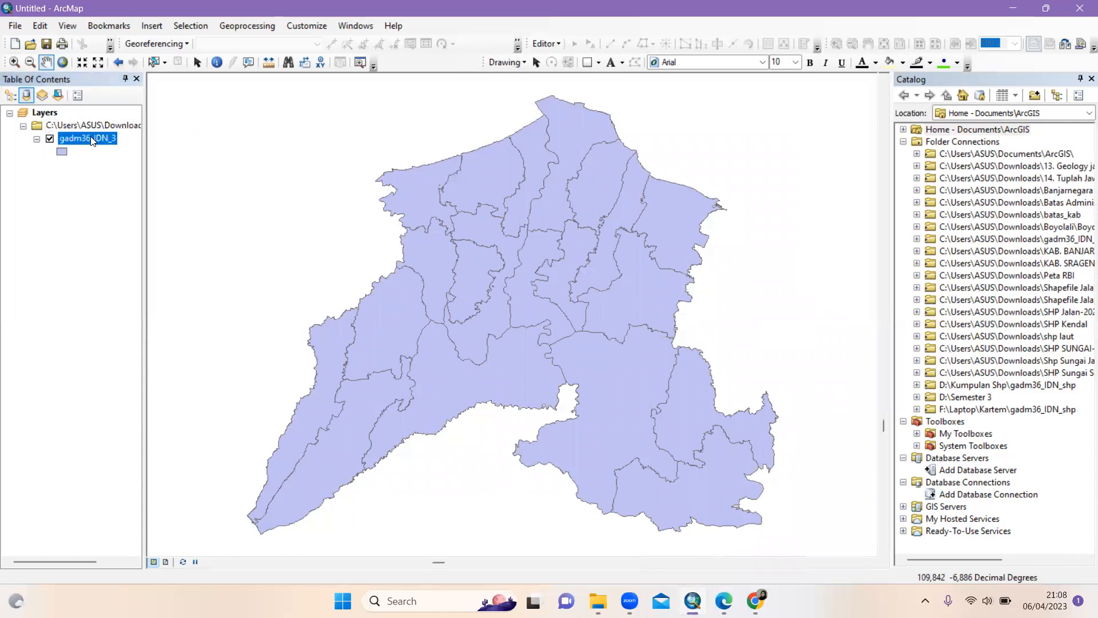
Open the Kendal layer's attribute table, scroll right to Kepadata_4 and select the CC_3 column
right_click(92, 141)
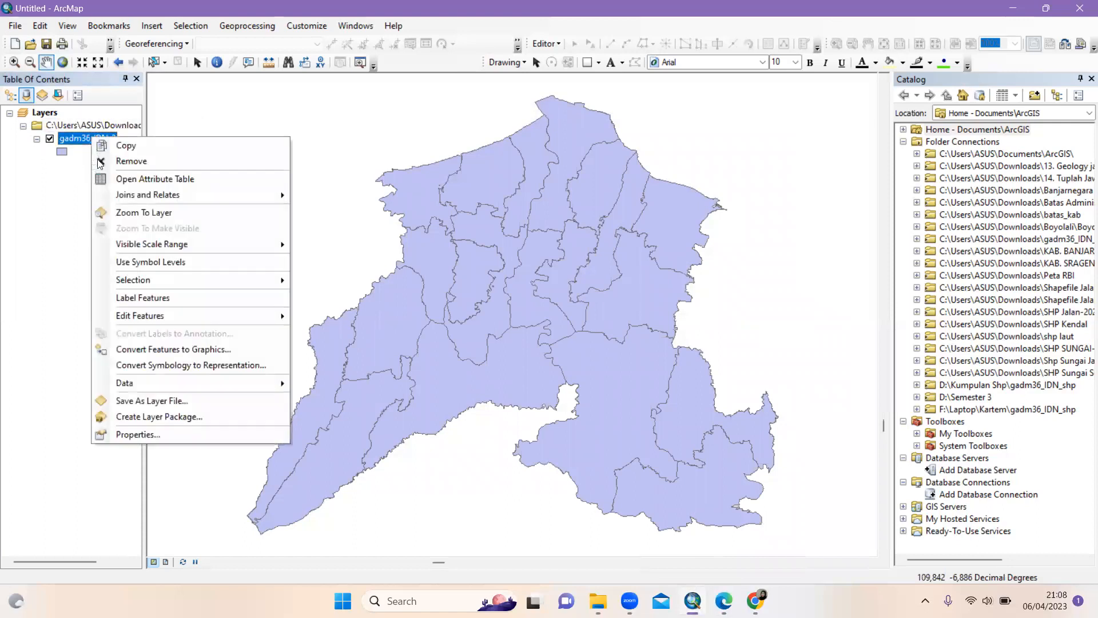
click(144, 180)
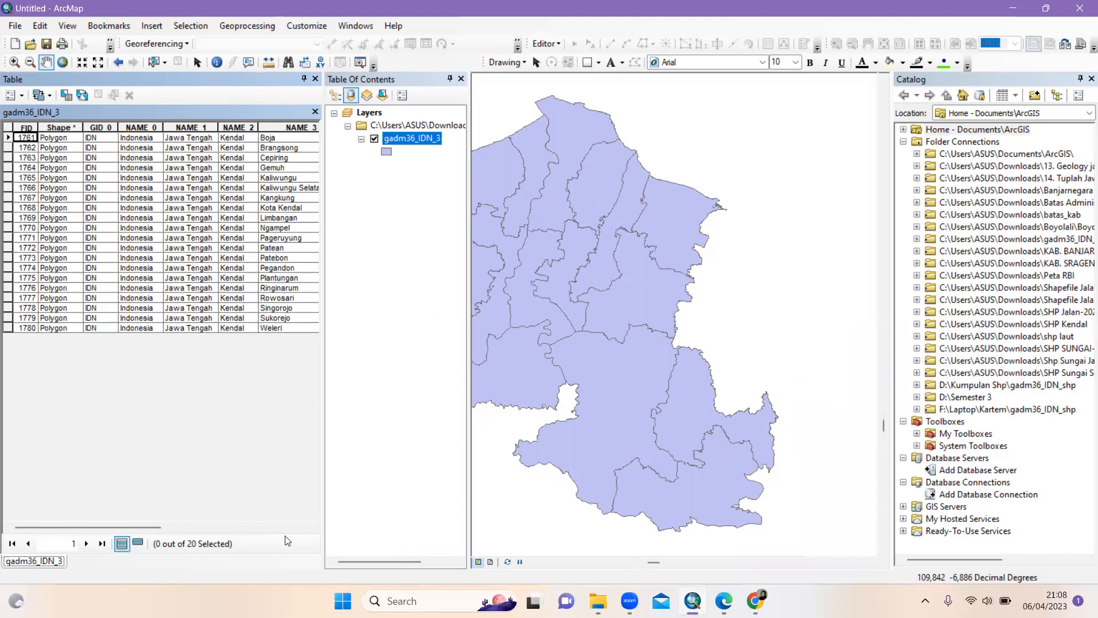
click(313, 527)
click(313, 527)
click(313, 528)
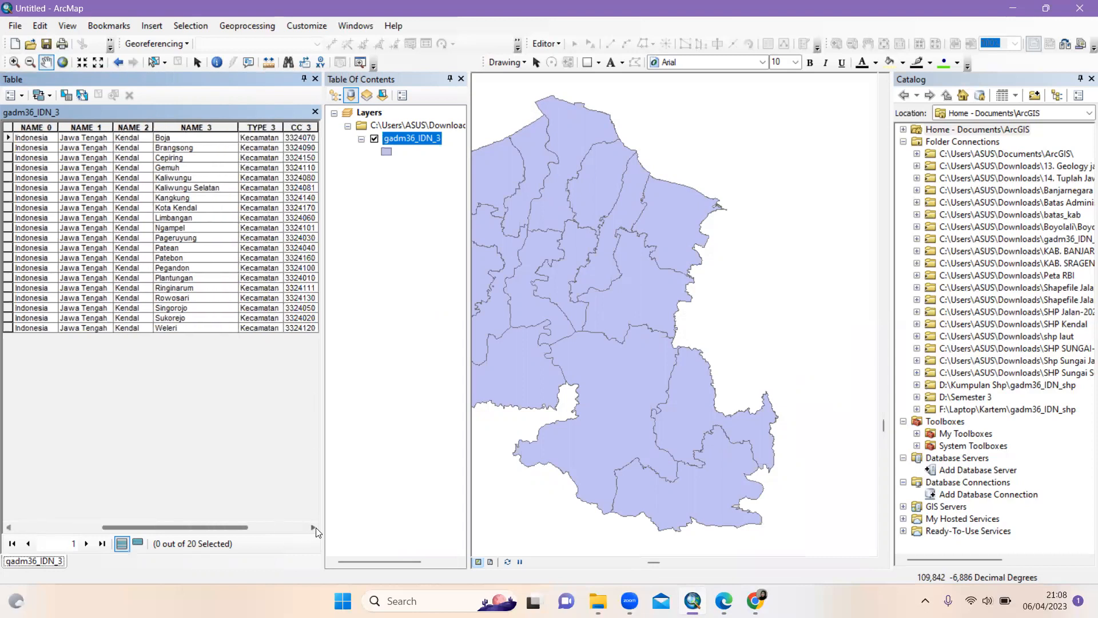
click(314, 528)
click(315, 527)
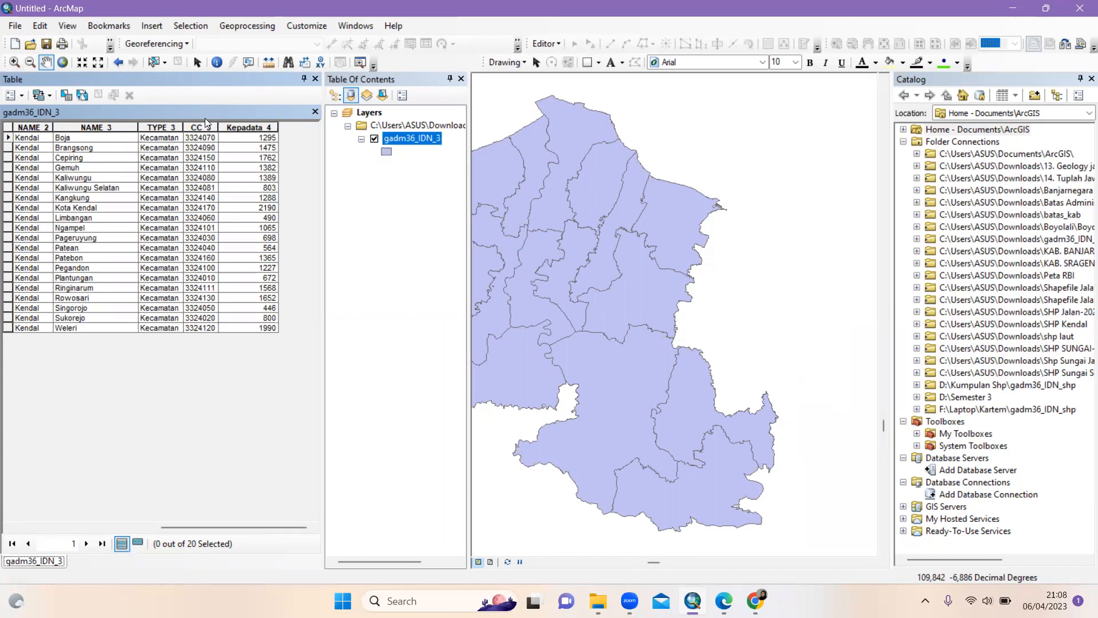
click(202, 128)
Delete the CC_3 field from the attribute table
right_click(201, 127)
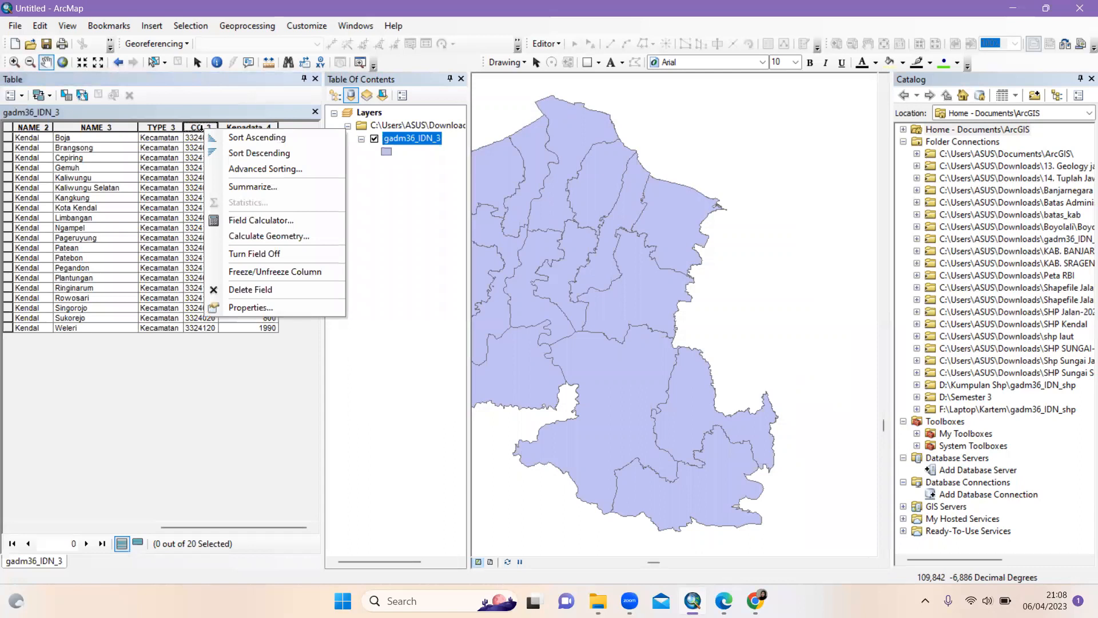
click(277, 290)
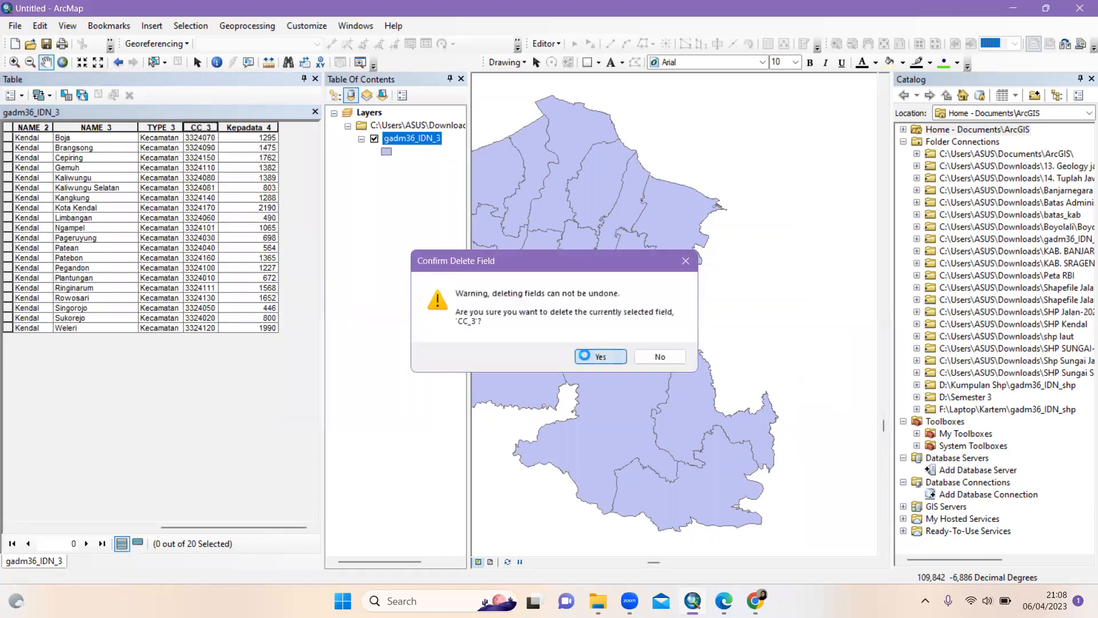
click(585, 355)
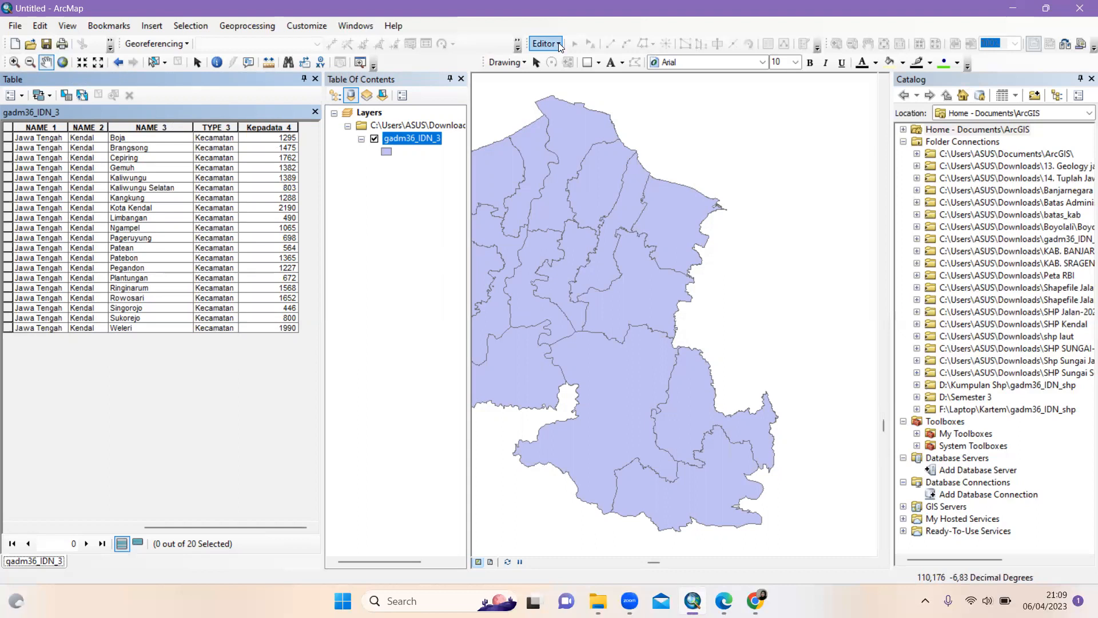
Start an edit session with Editor > Start Editing, then bring up the statistics PDF
click(560, 46)
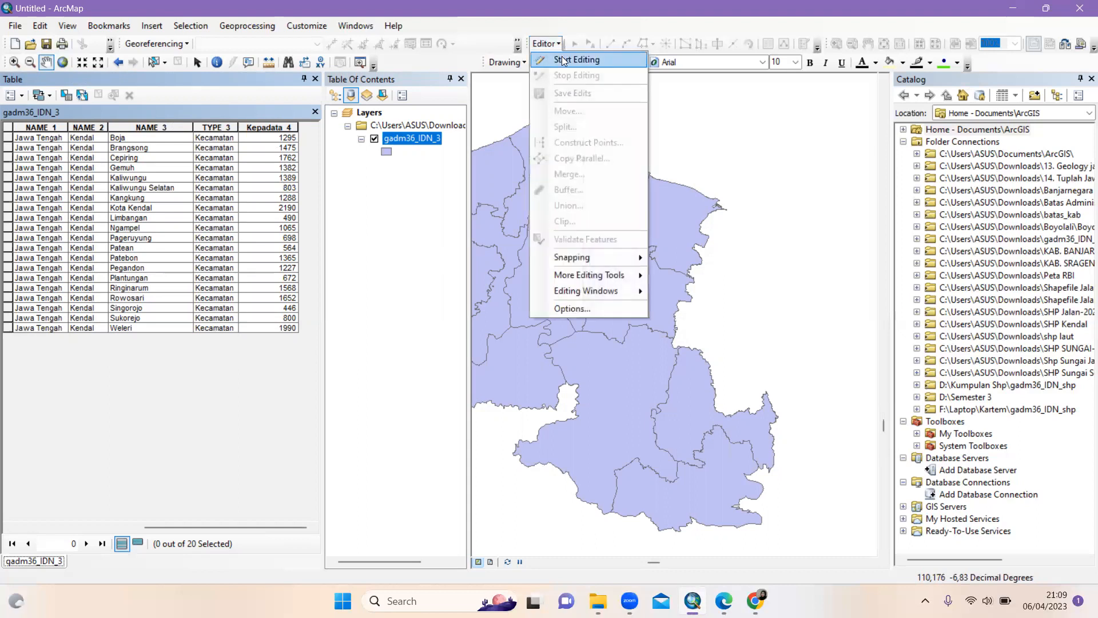
click(564, 61)
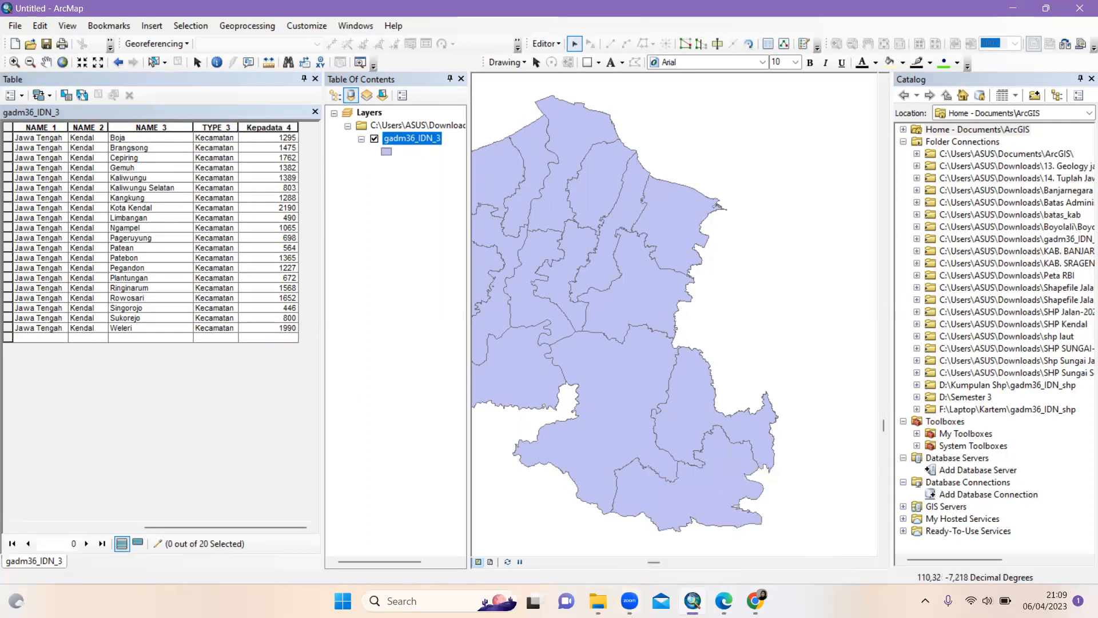
mouse_move(723, 600)
click(731, 554)
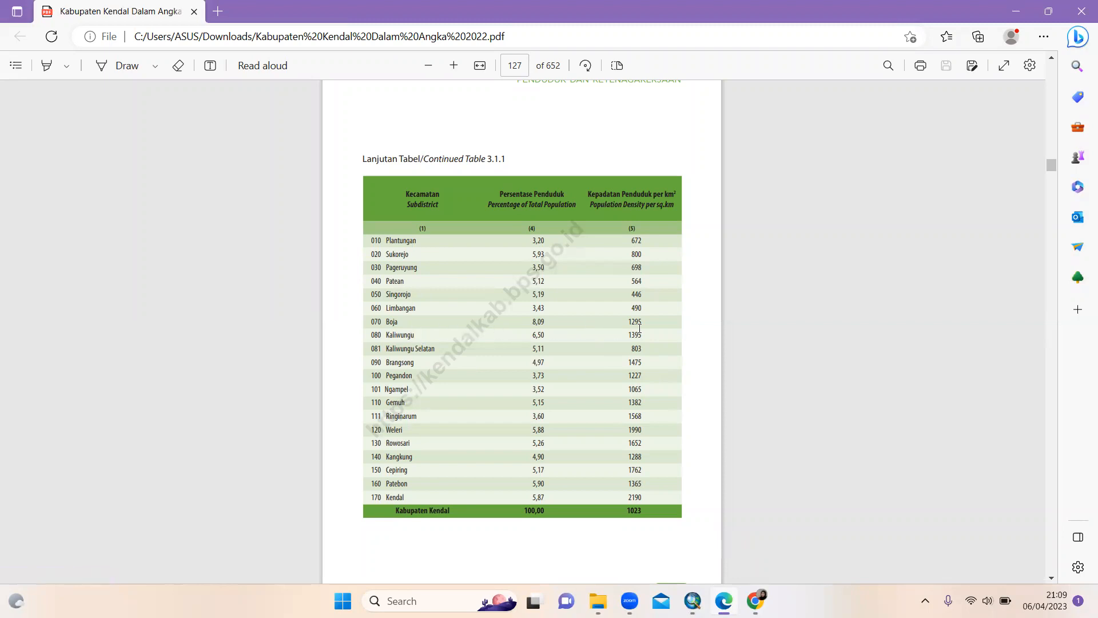
Return to ArcMap and select Boja's Kepadata cell in the attribute table
mouse_move(755, 600)
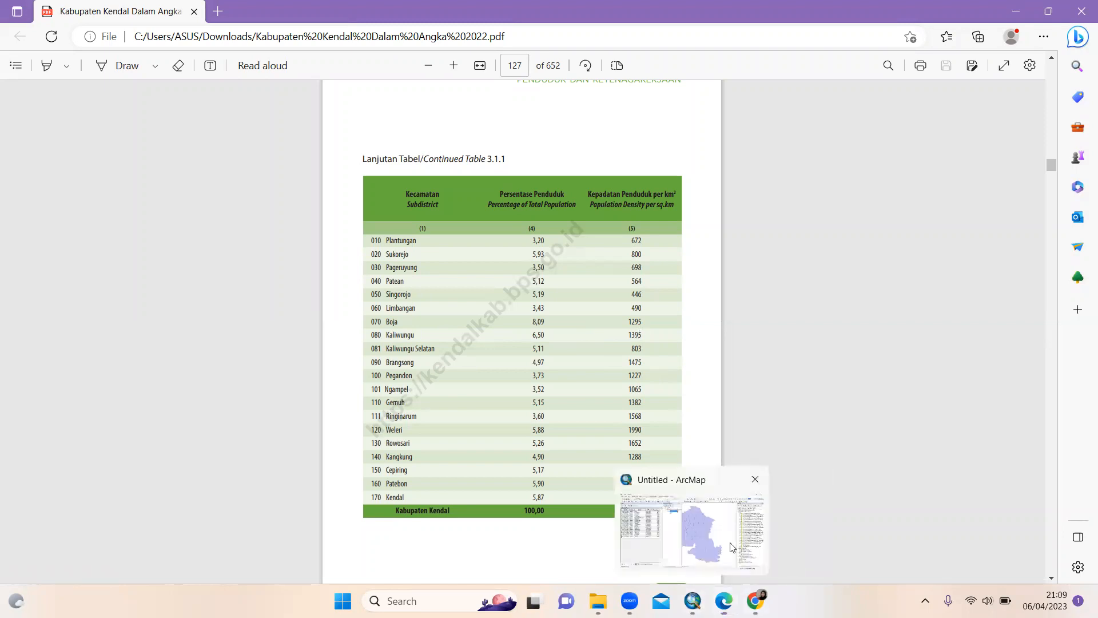
click(693, 600)
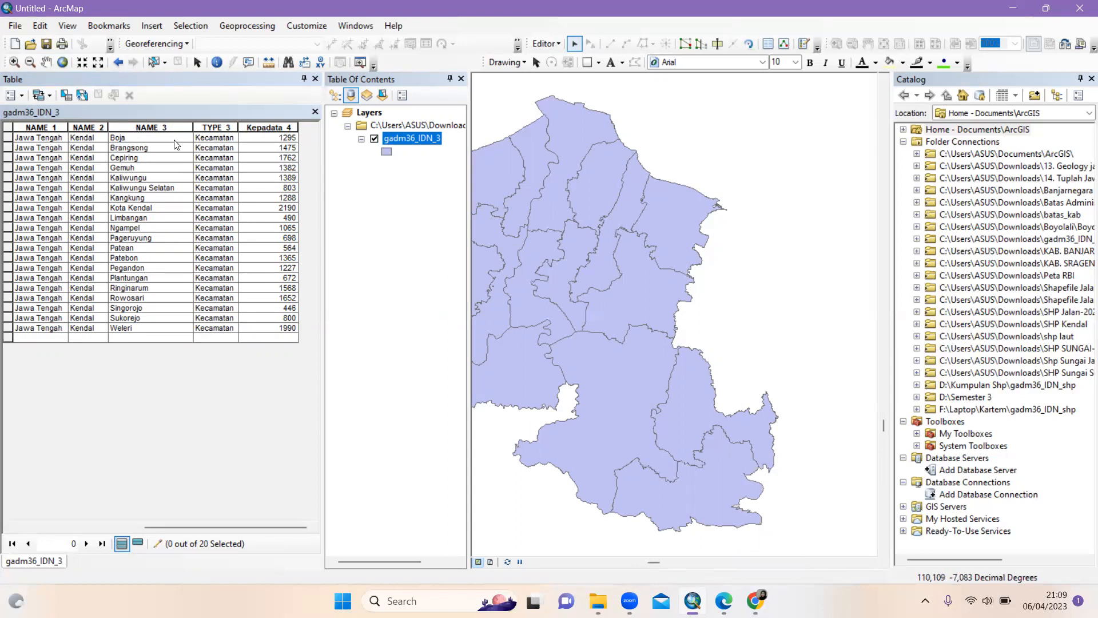
click(256, 138)
Edit Boja's Kepadata density cell and clear its current value
click(283, 135)
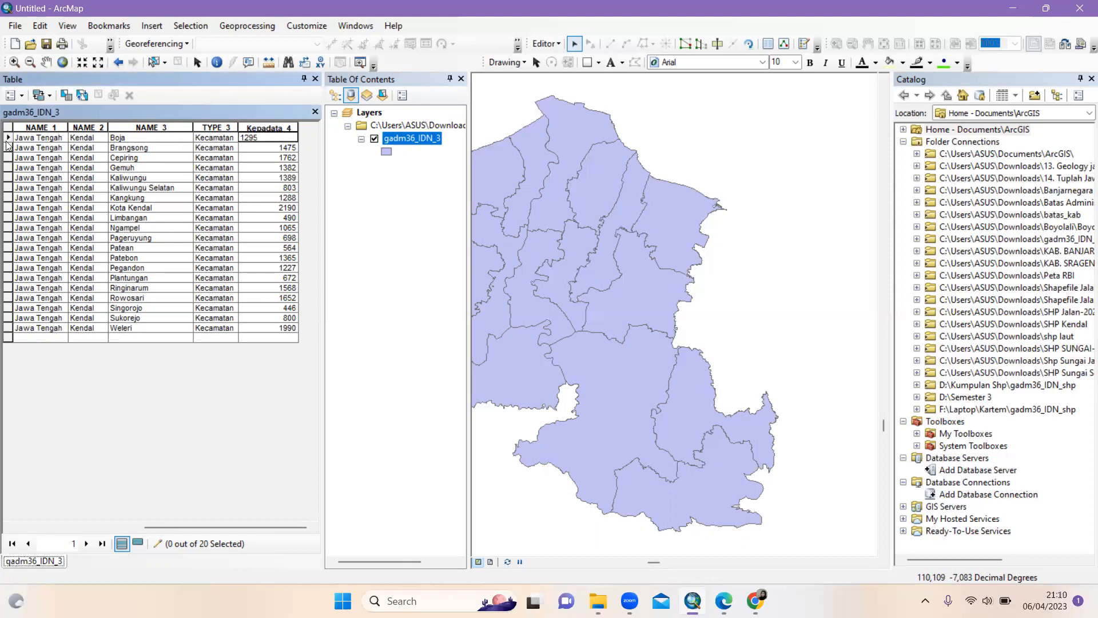
click(8, 138)
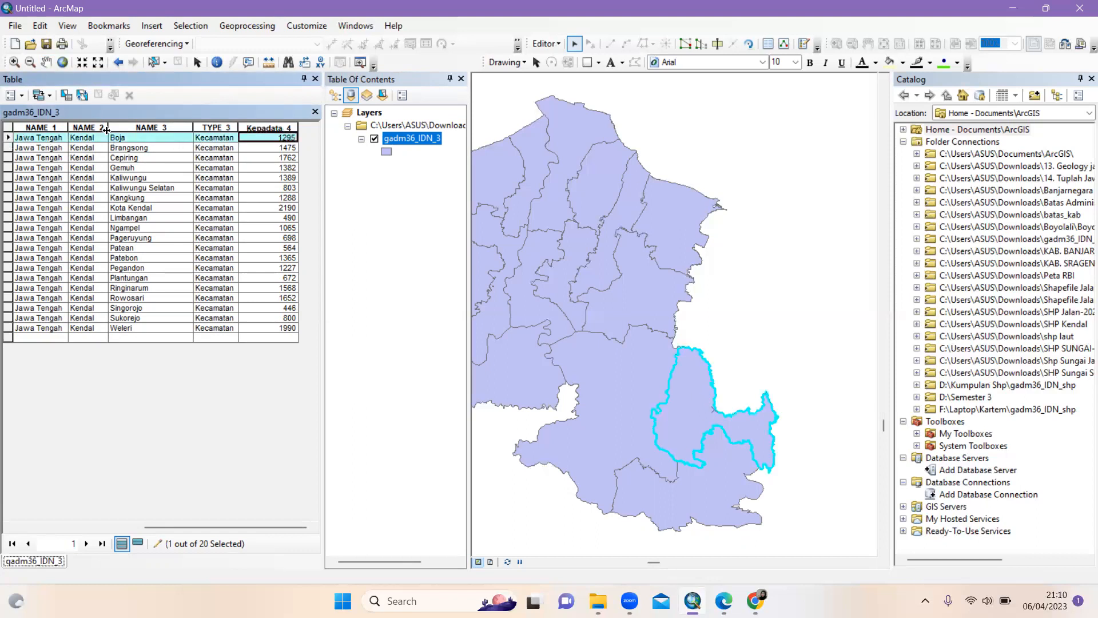
right_click(293, 142)
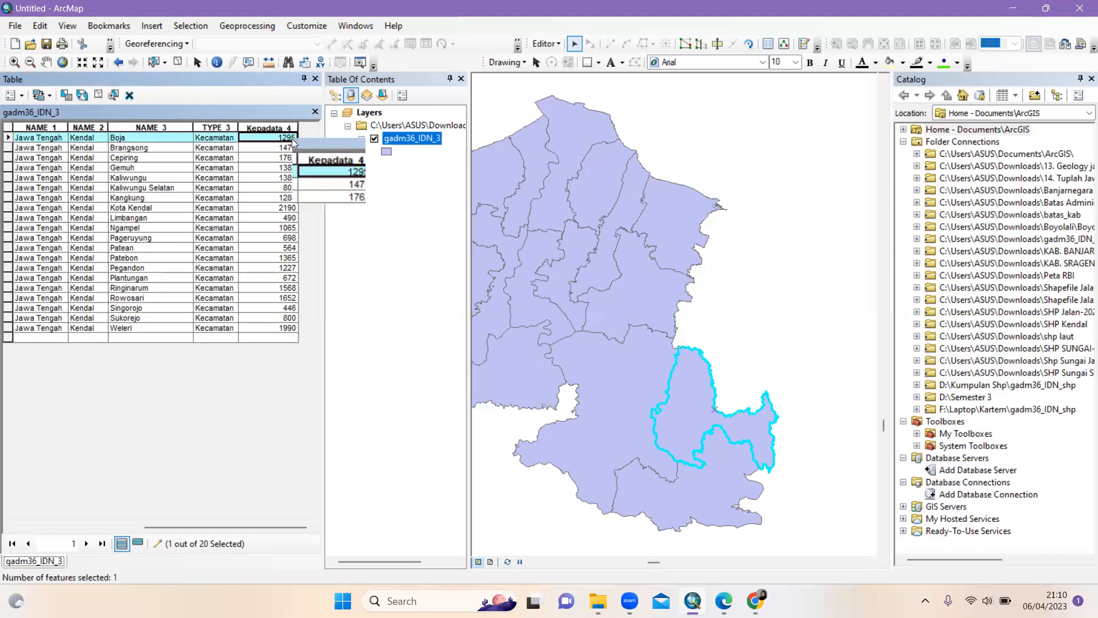
key(Escape)
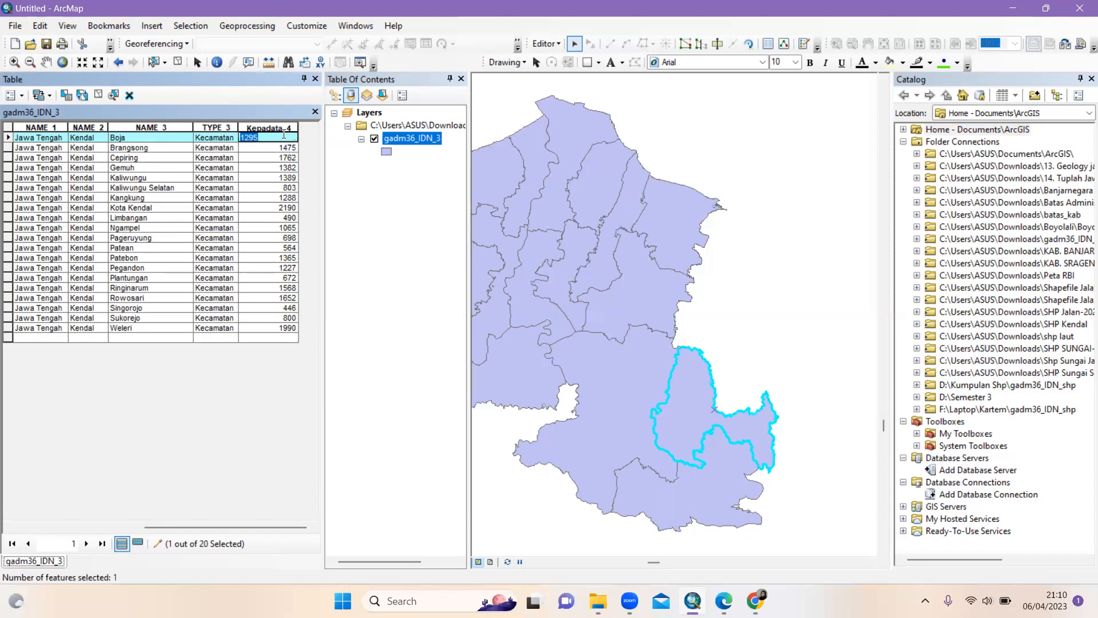
key(BackSpace)
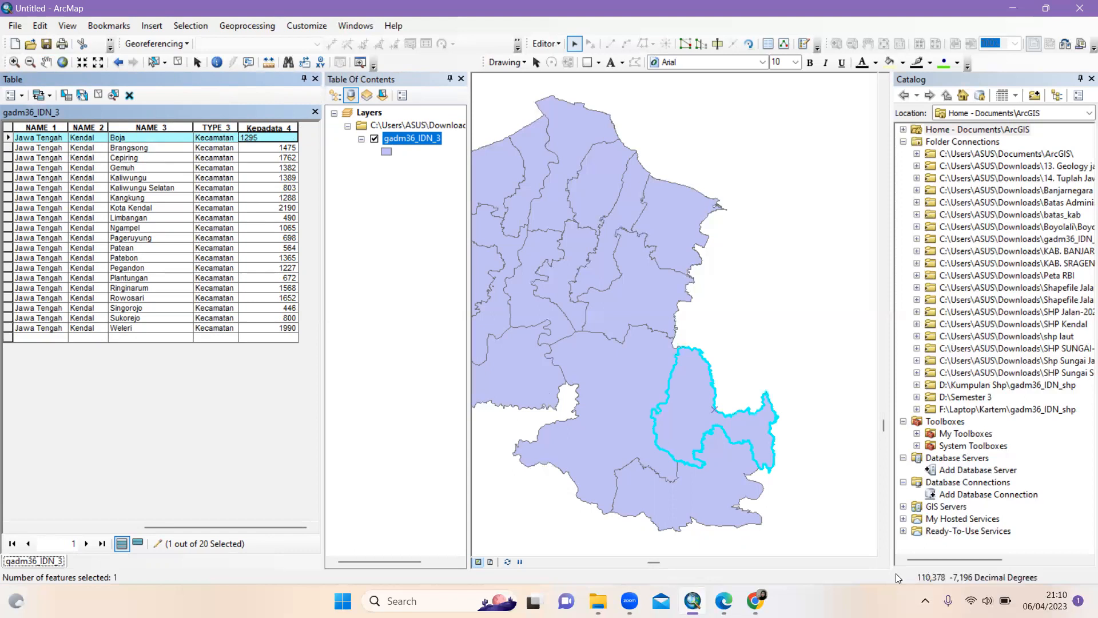
Compare the density values against the PDF table, then return to ArcMap
mouse_move(724, 598)
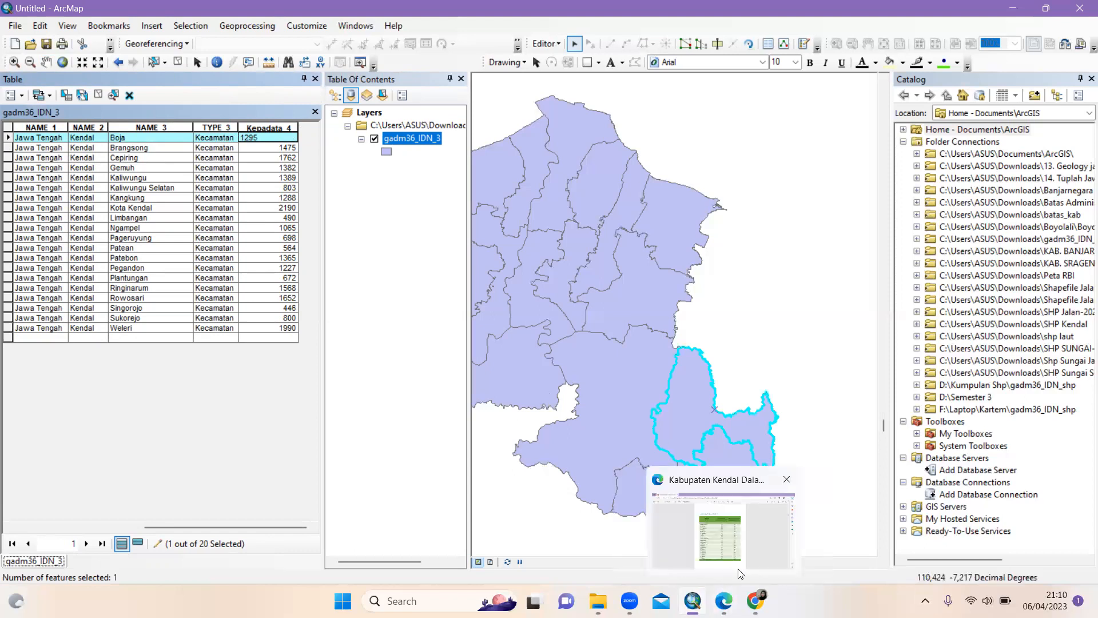
click(740, 572)
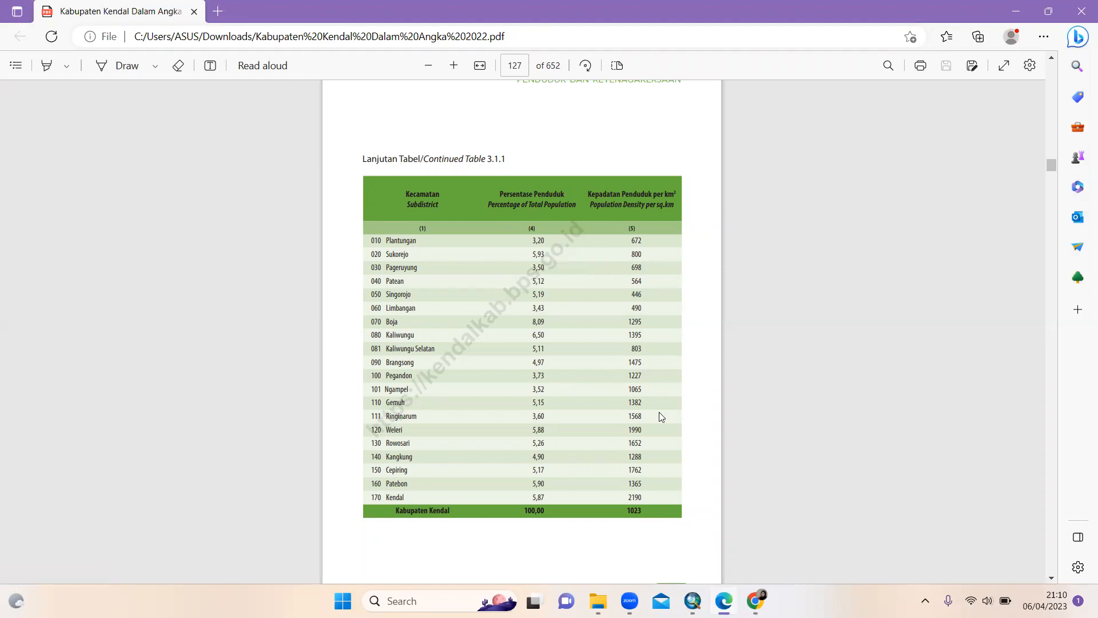
mouse_move(692, 601)
click(696, 534)
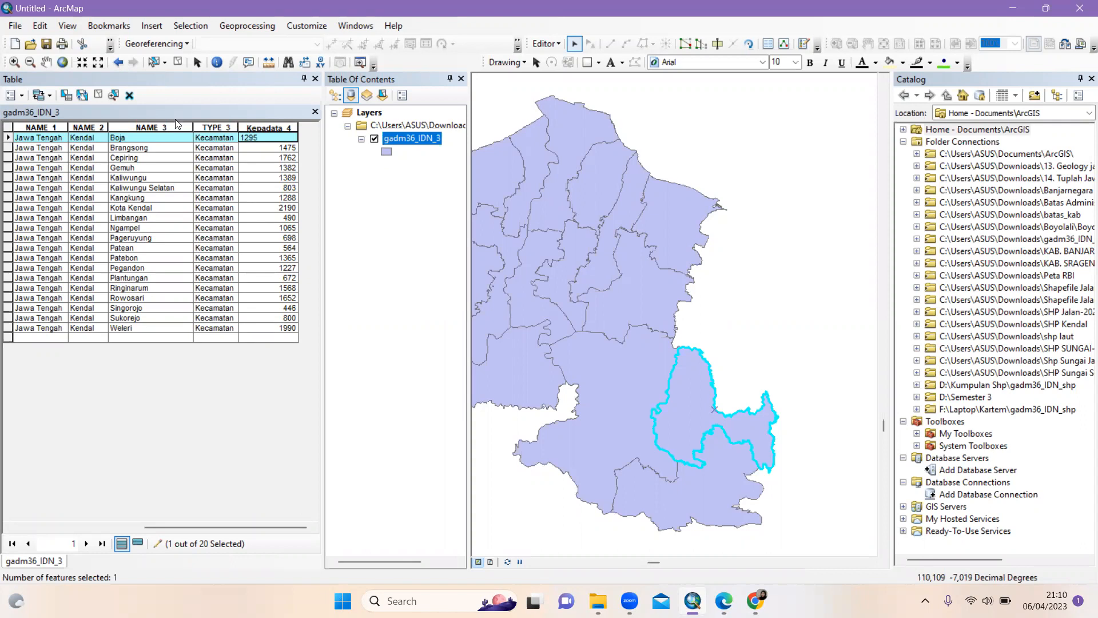
drag(239, 526, 202, 519)
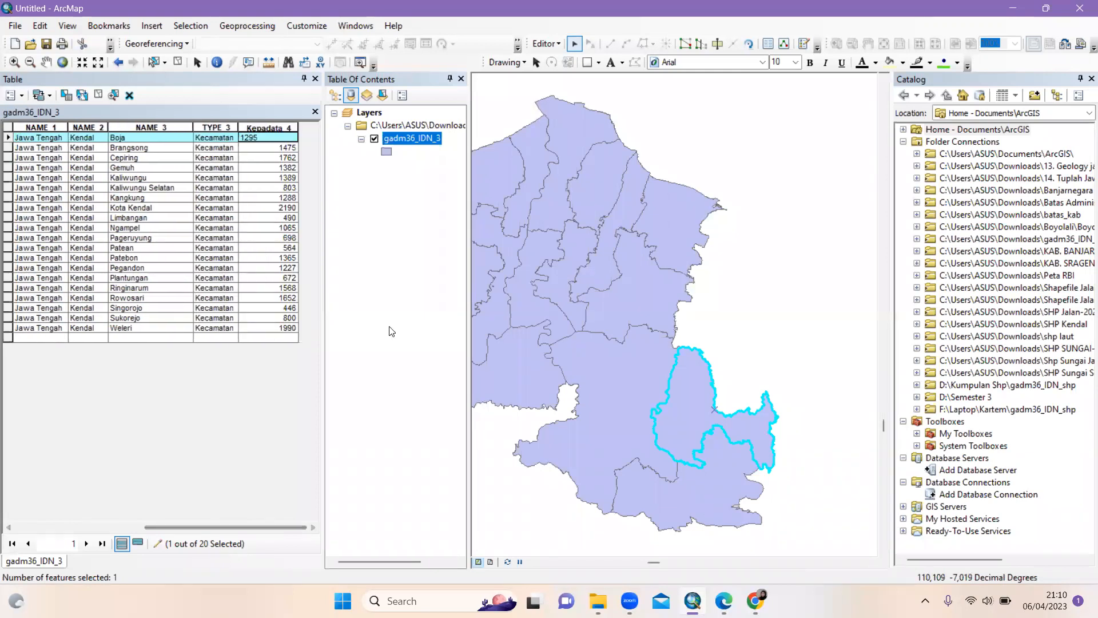
Stop editing and close the attribute table
click(558, 44)
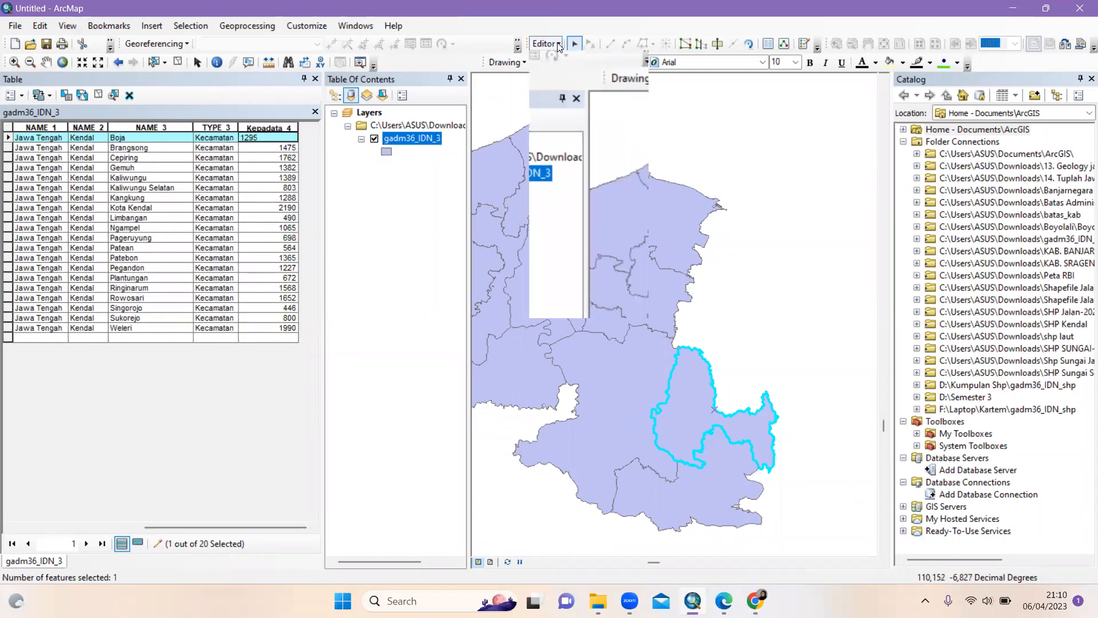
click(571, 76)
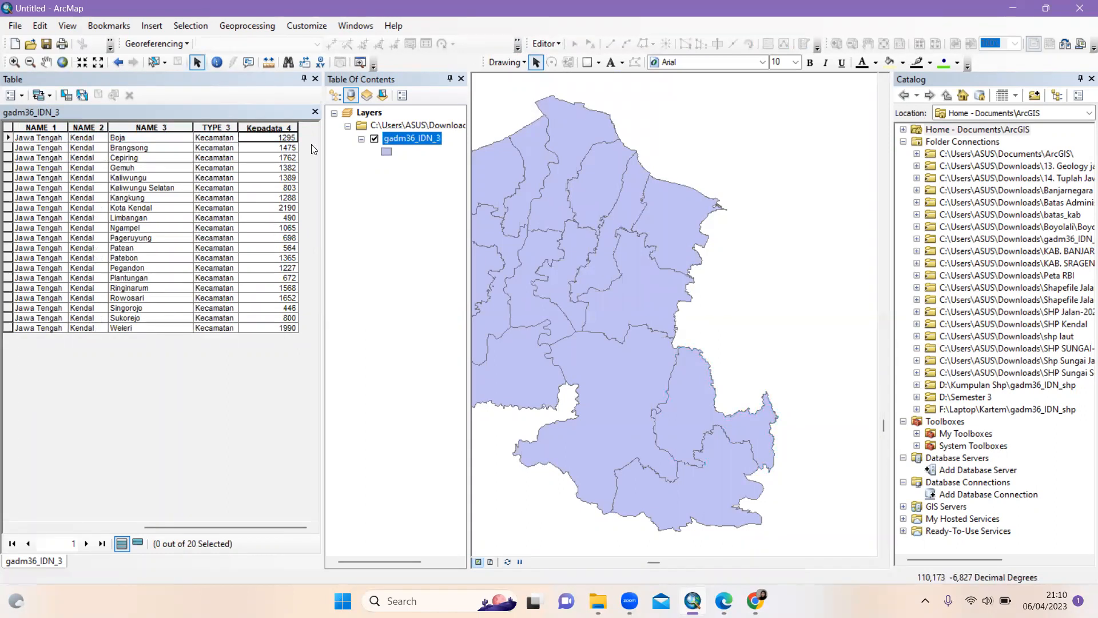
click(315, 79)
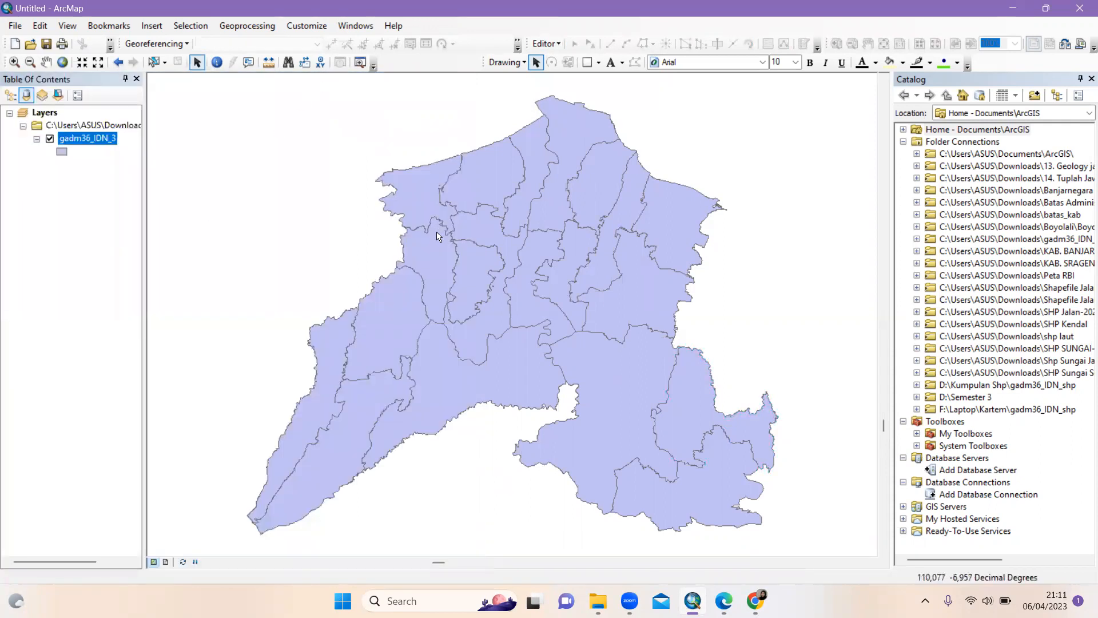
Turn on gadm36_IDN_3 labels using the NAME_3 field at text size 11
right_click(86, 140)
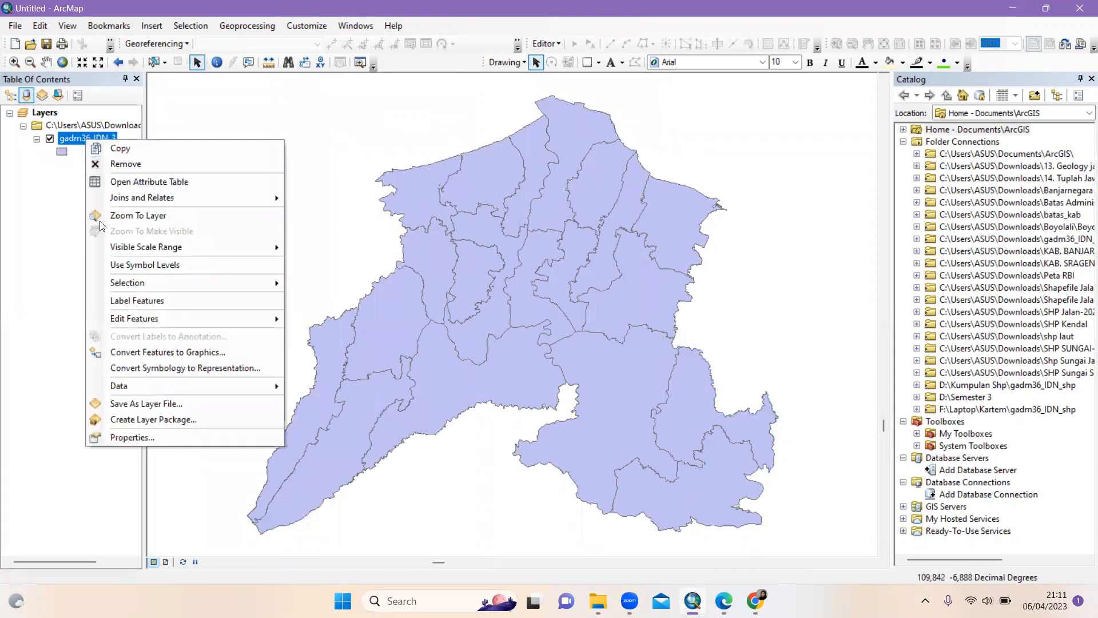
click(128, 437)
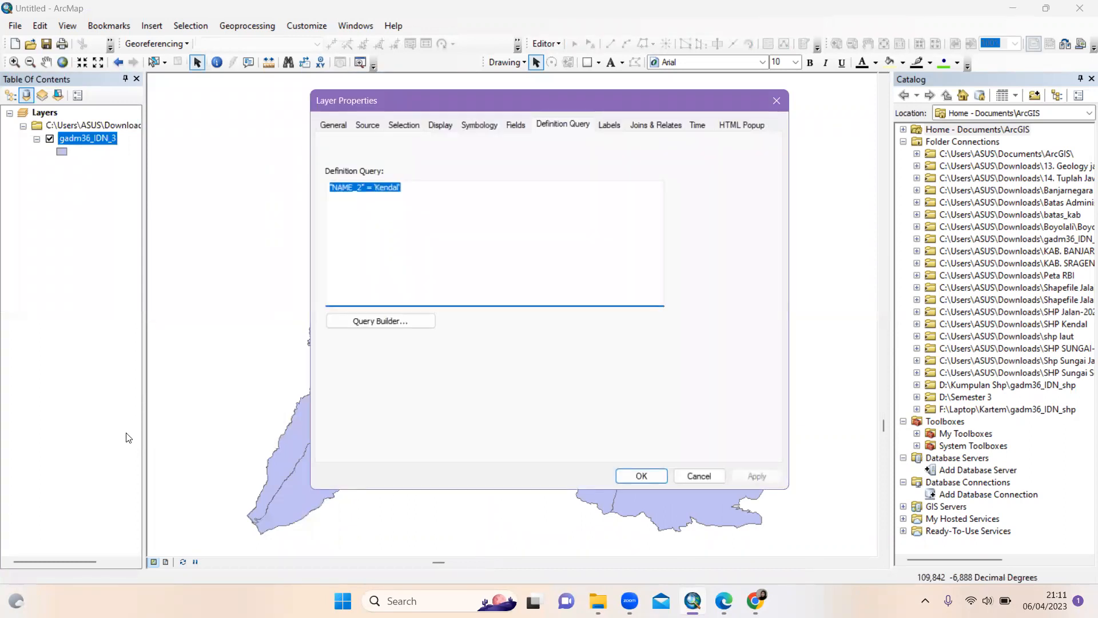
click(609, 124)
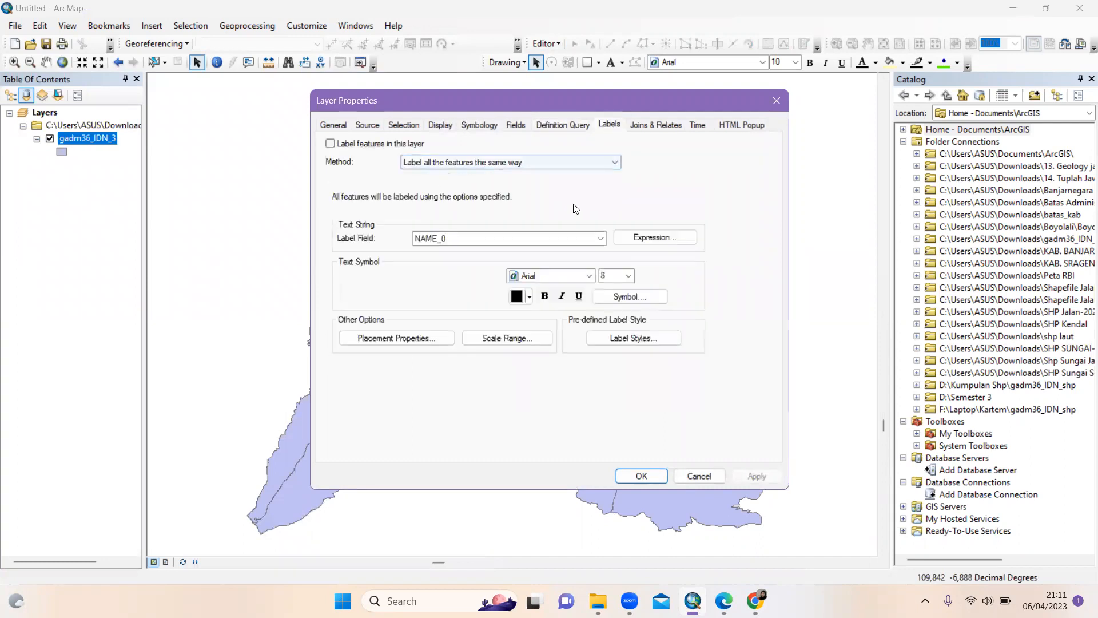
click(602, 239)
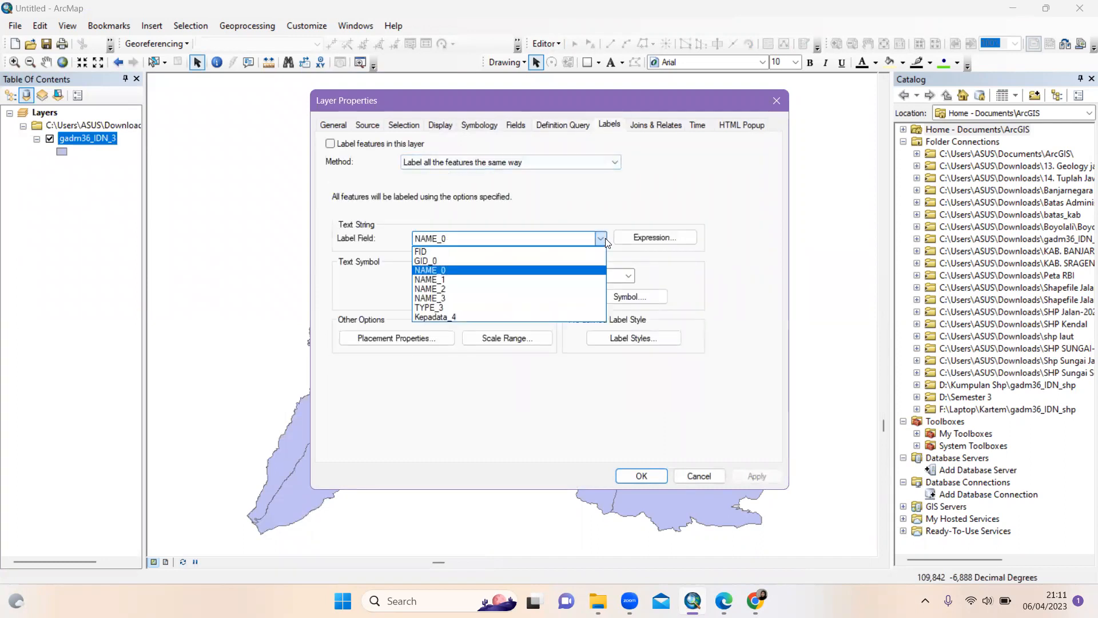
click(582, 297)
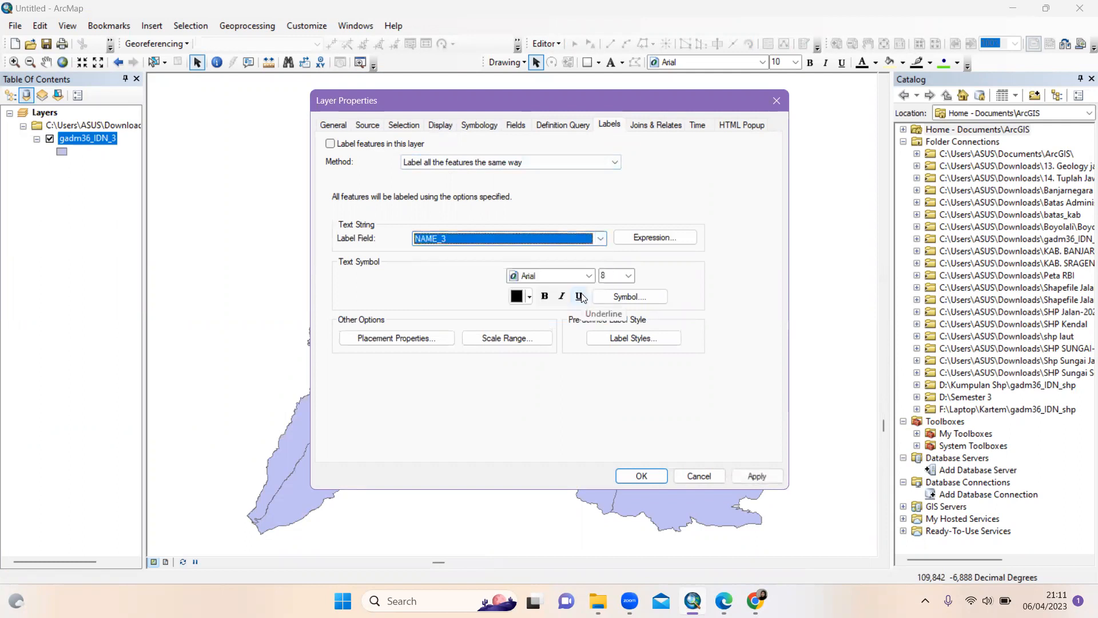
click(334, 146)
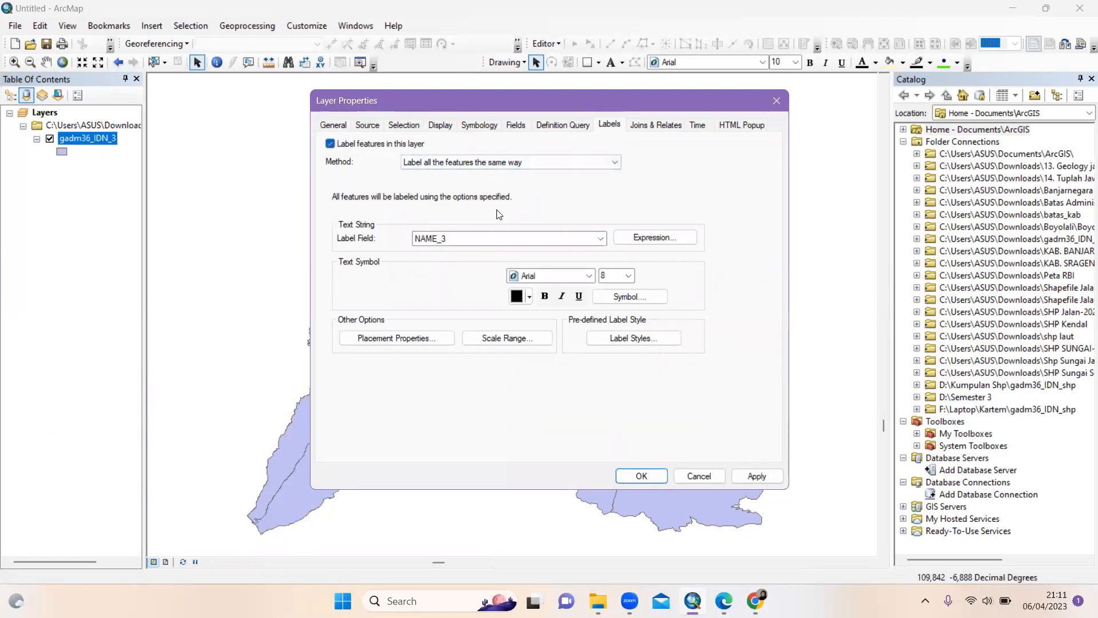
click(629, 276)
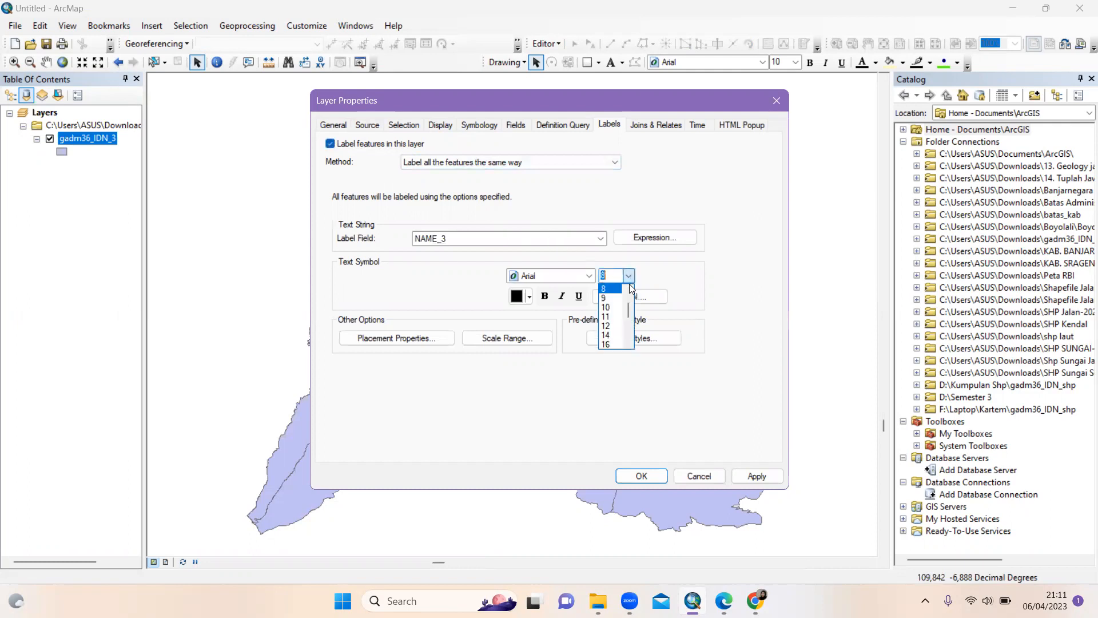
click(611, 317)
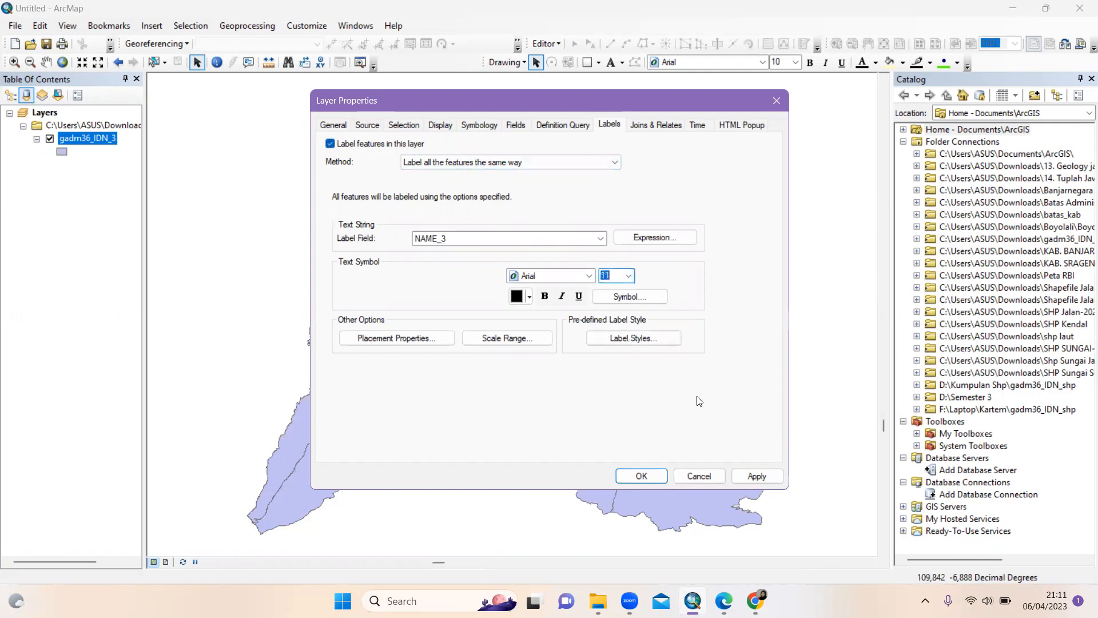
click(642, 477)
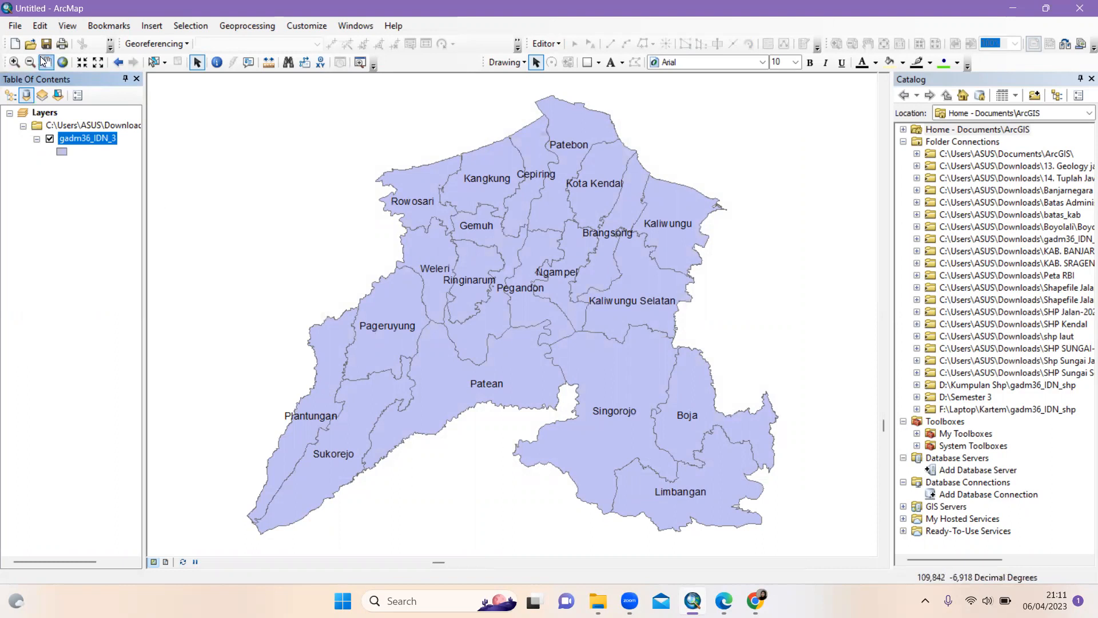
Switch to Layout View and set the page to landscape in Page and Print Setup
click(166, 562)
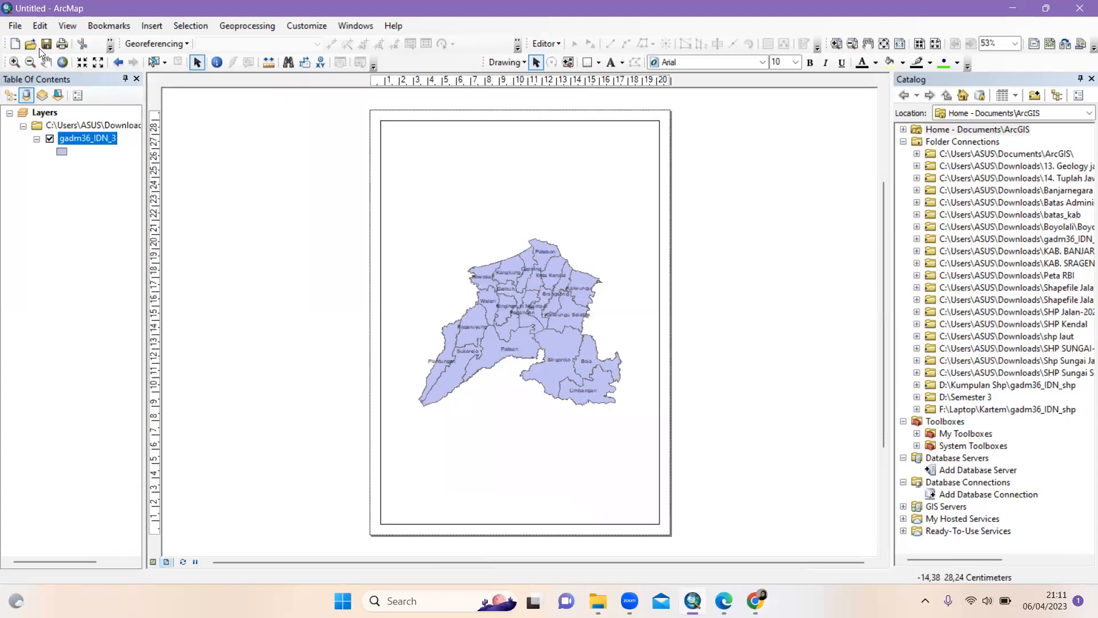
click(17, 25)
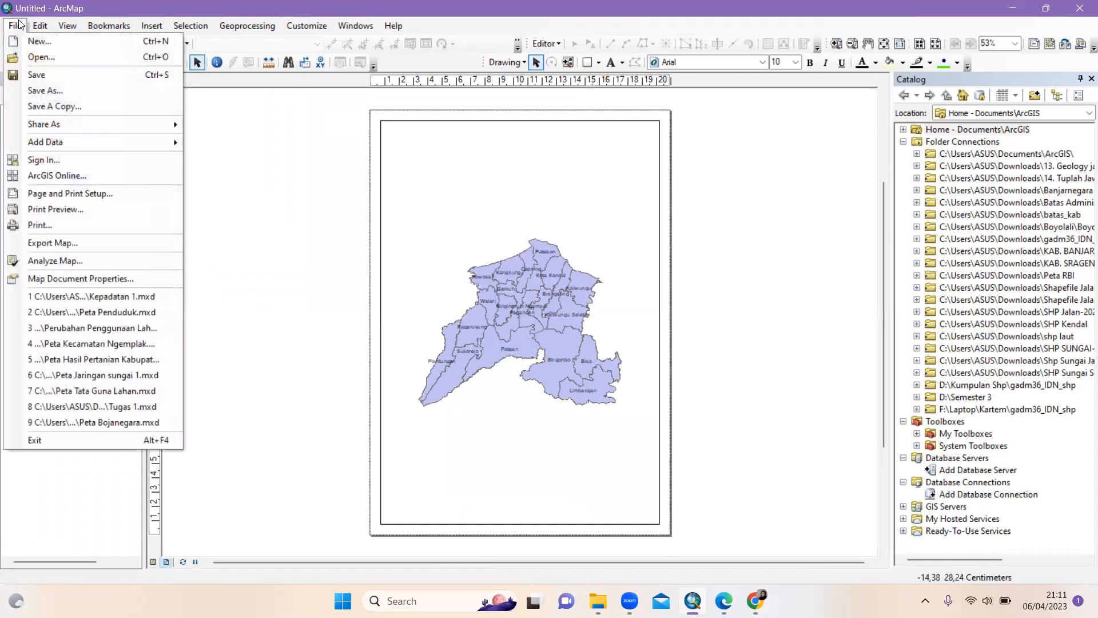
click(59, 195)
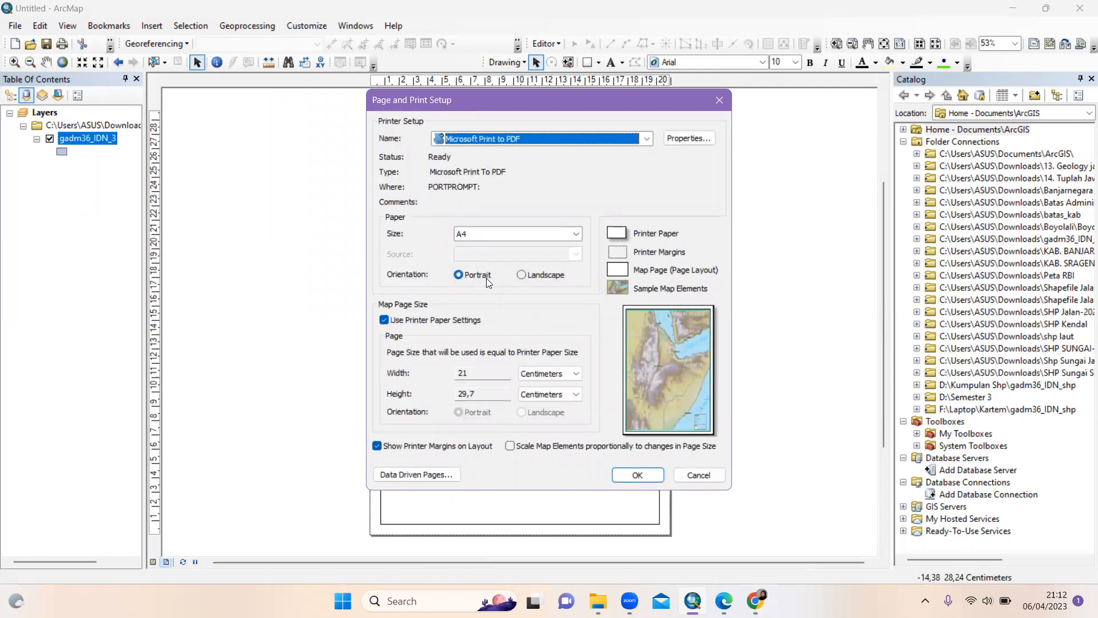
click(521, 276)
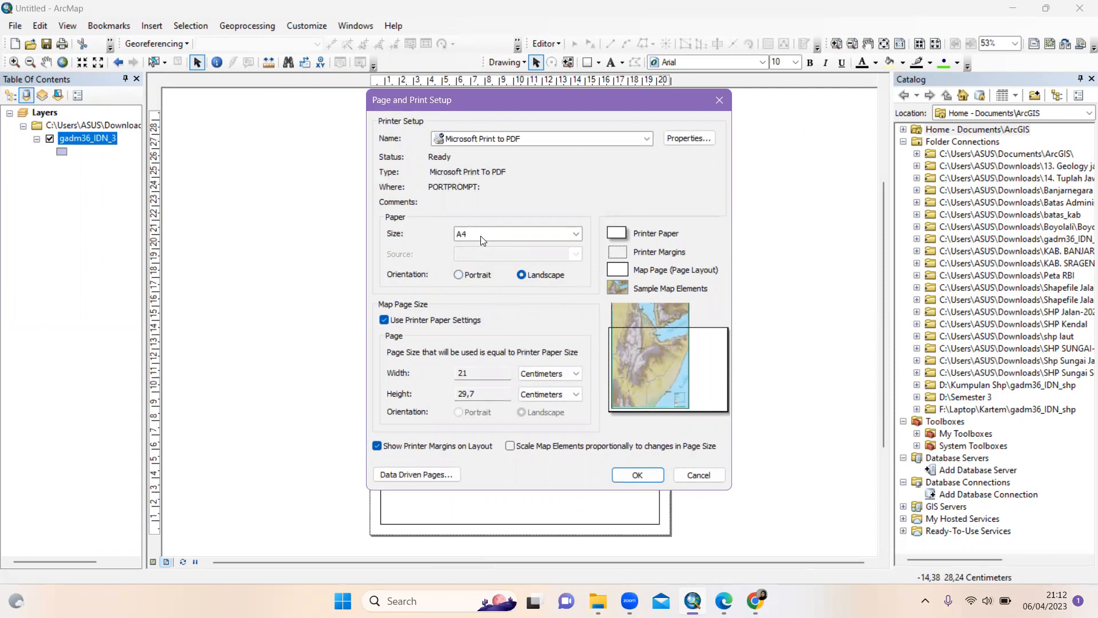
click(644, 477)
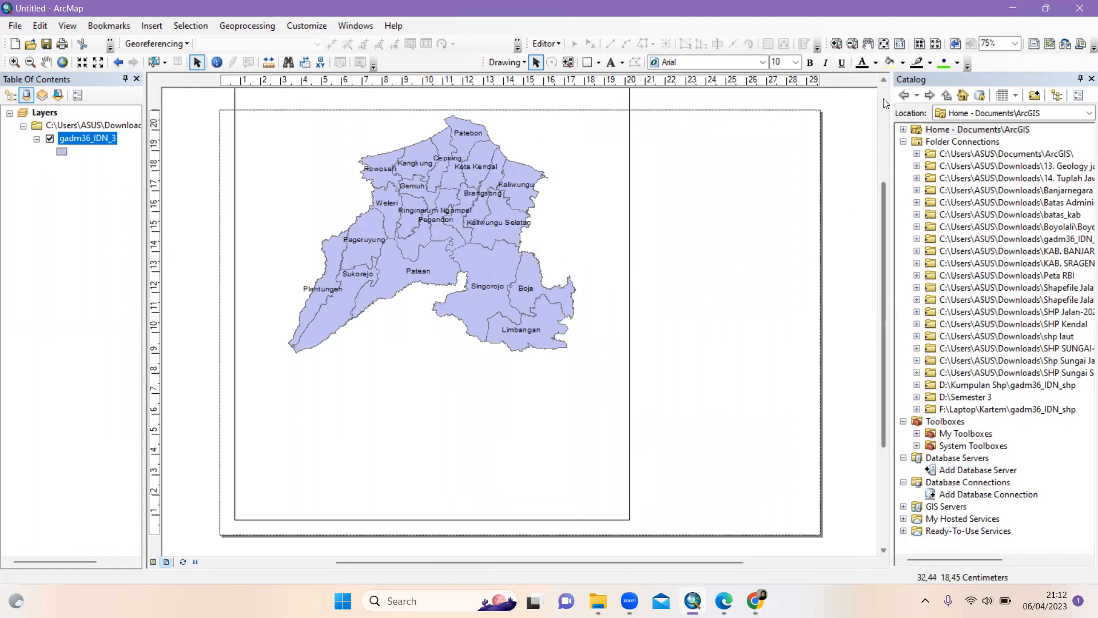
Select the Kendal map data frame and narrow it from its right side
click(883, 82)
click(884, 82)
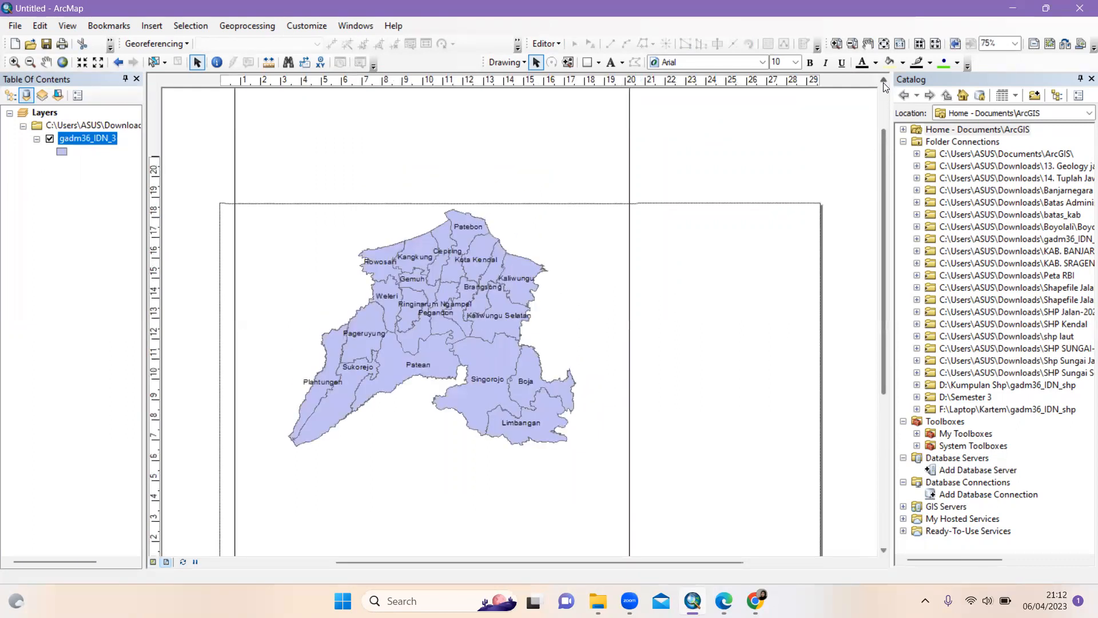
click(883, 83)
click(883, 82)
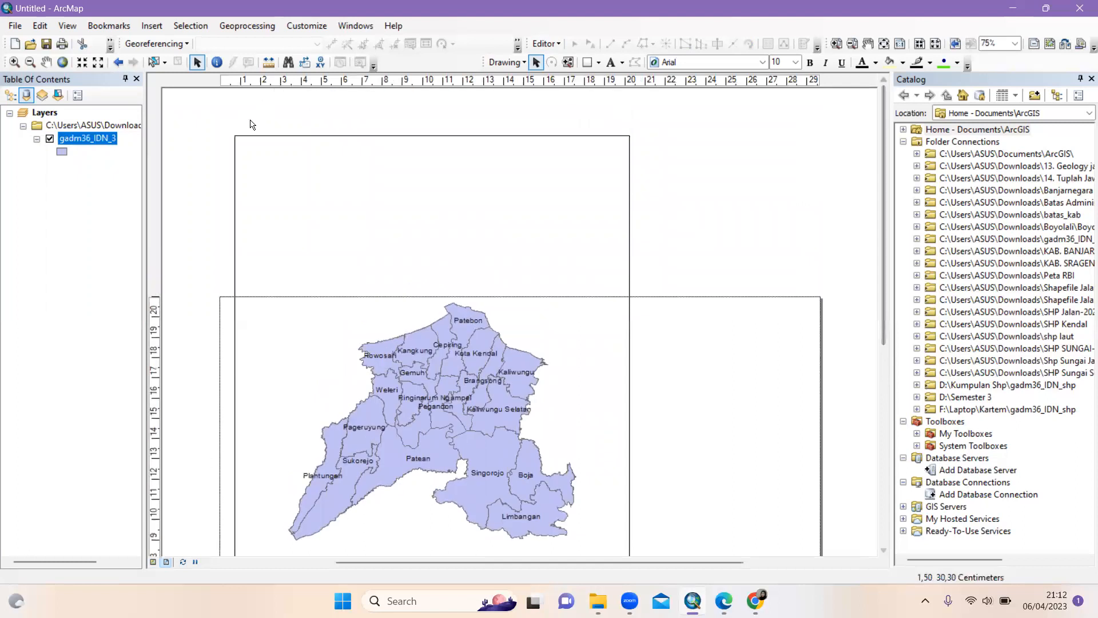
click(367, 139)
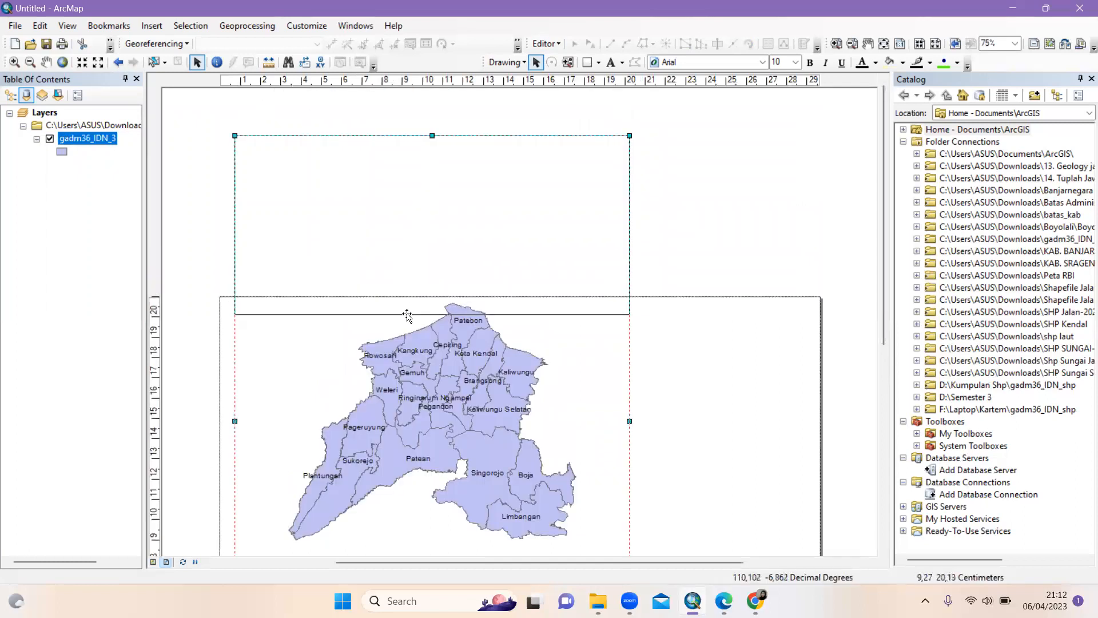
drag(408, 317, 408, 451)
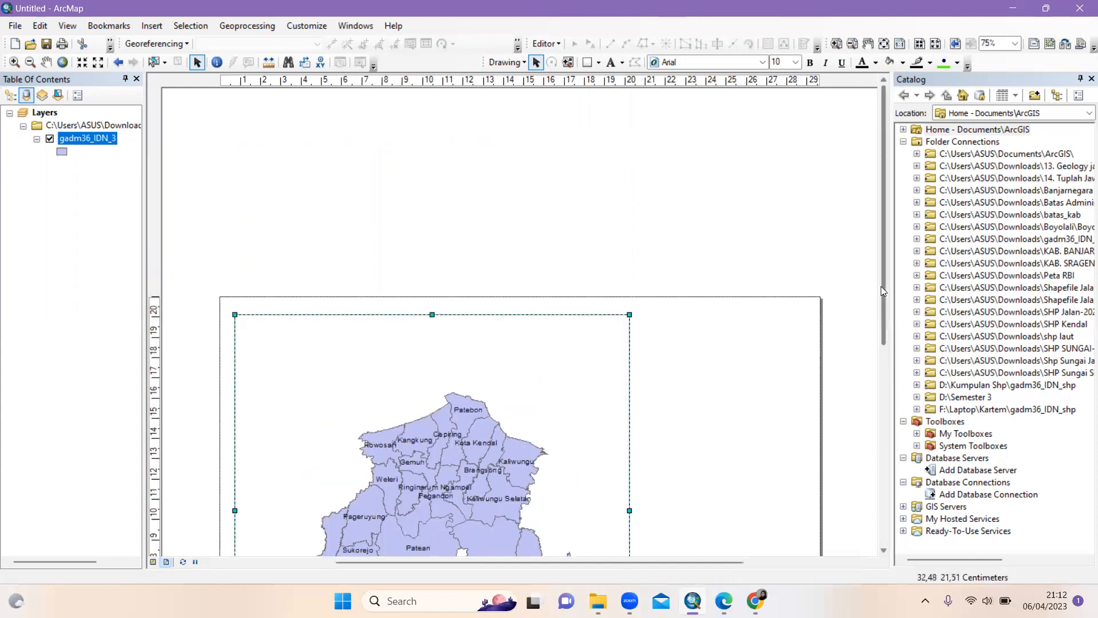
drag(882, 342, 864, 454)
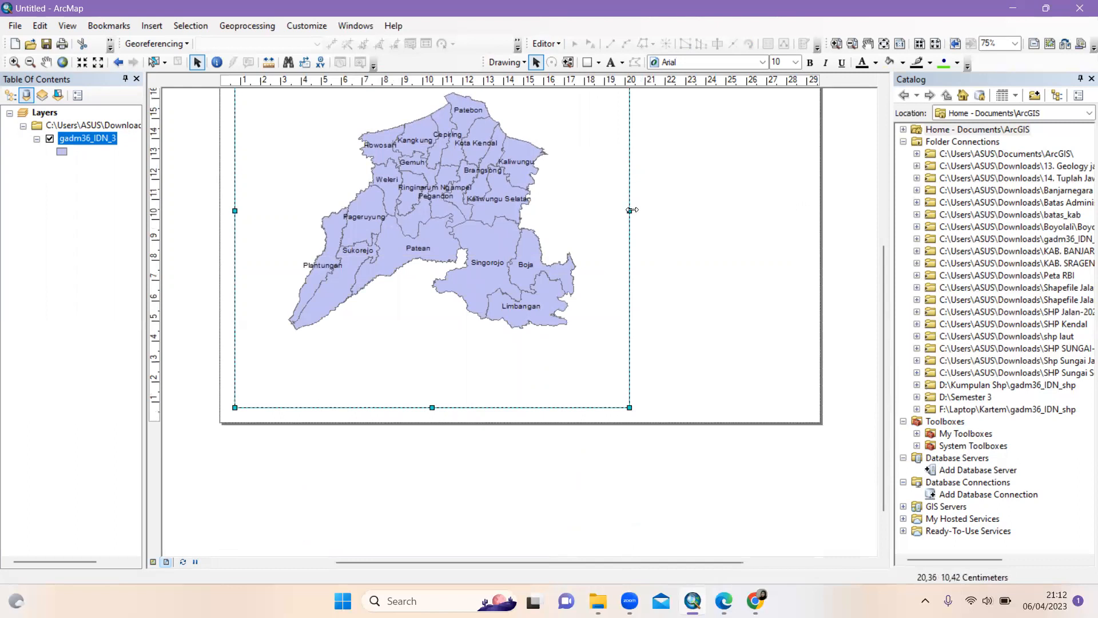
drag(629, 211, 617, 210)
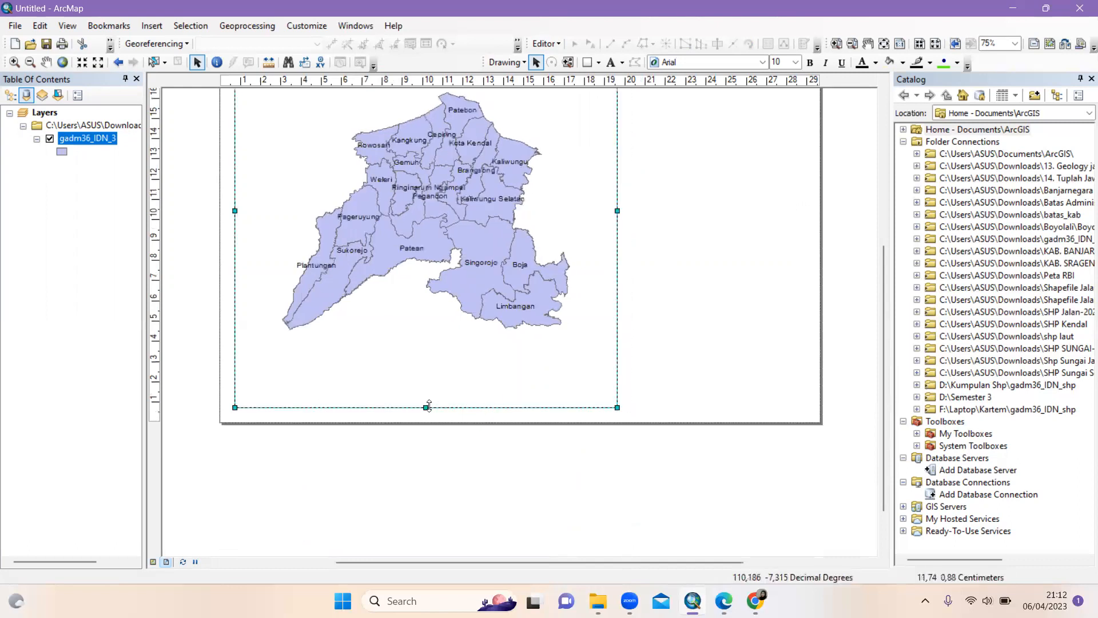
Raise the frame's bottom edge, narrow it slightly more, and lower its top edge
drag(425, 407, 426, 409)
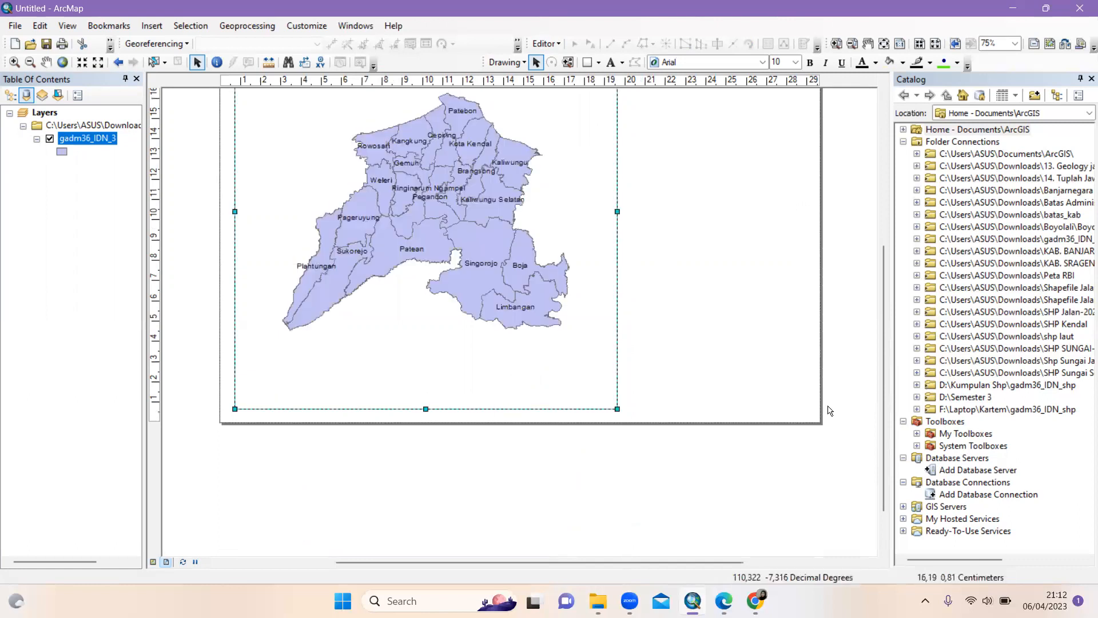
drag(883, 372, 883, 268)
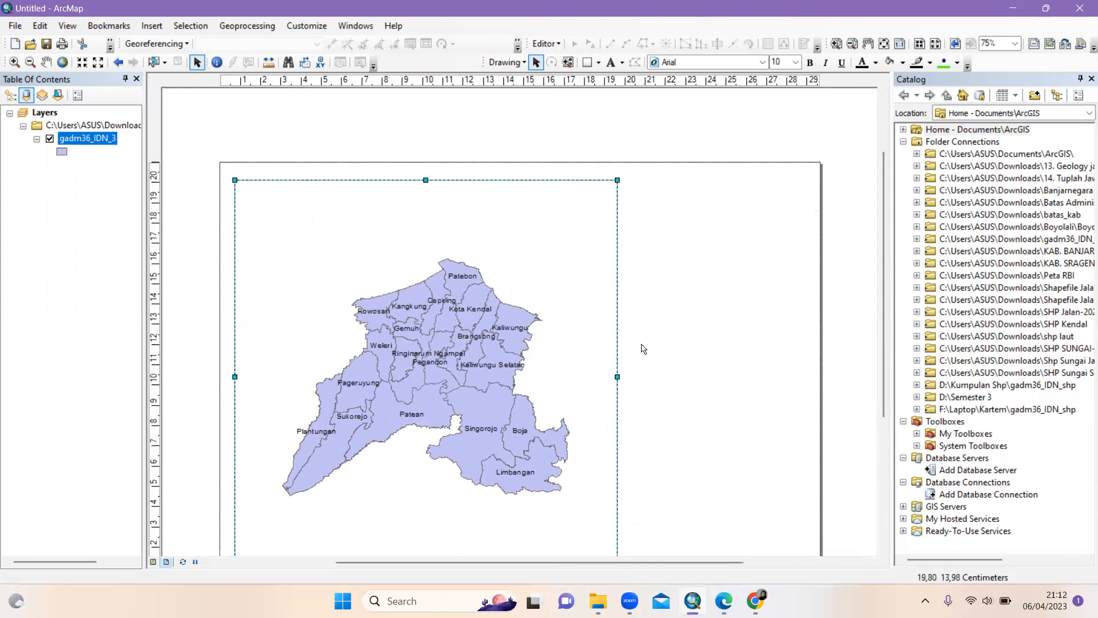
drag(618, 378, 608, 376)
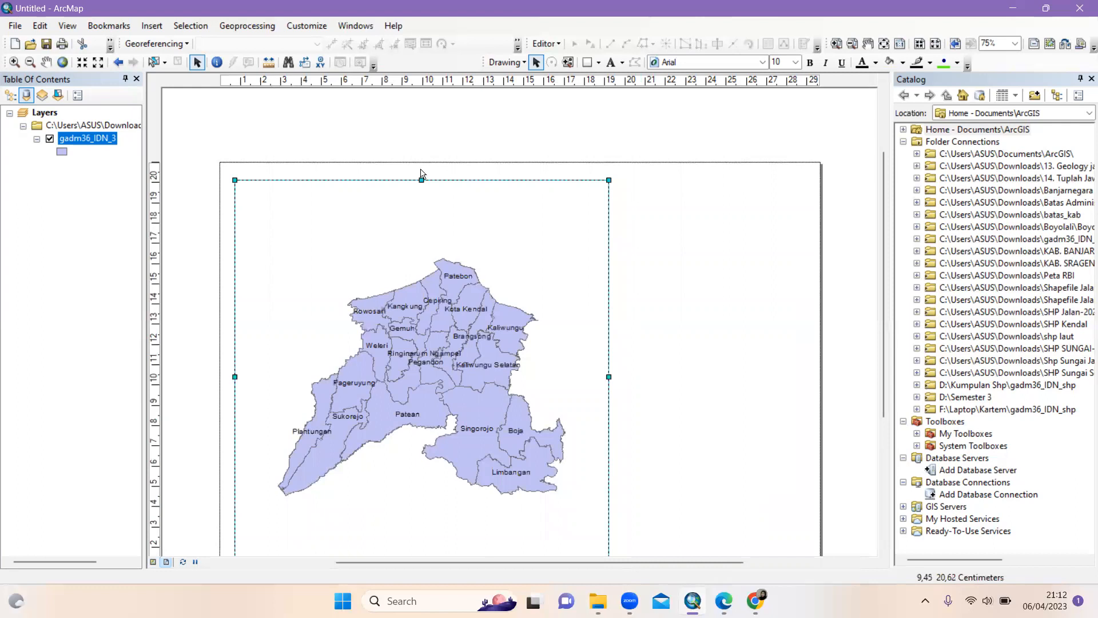
drag(422, 181, 419, 182)
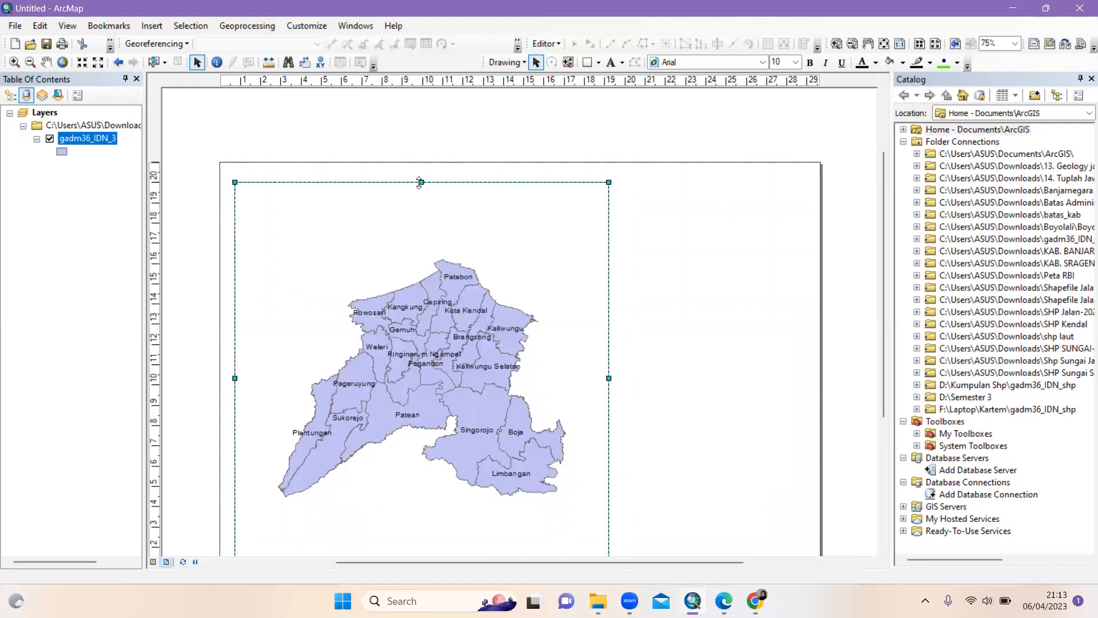
click(847, 309)
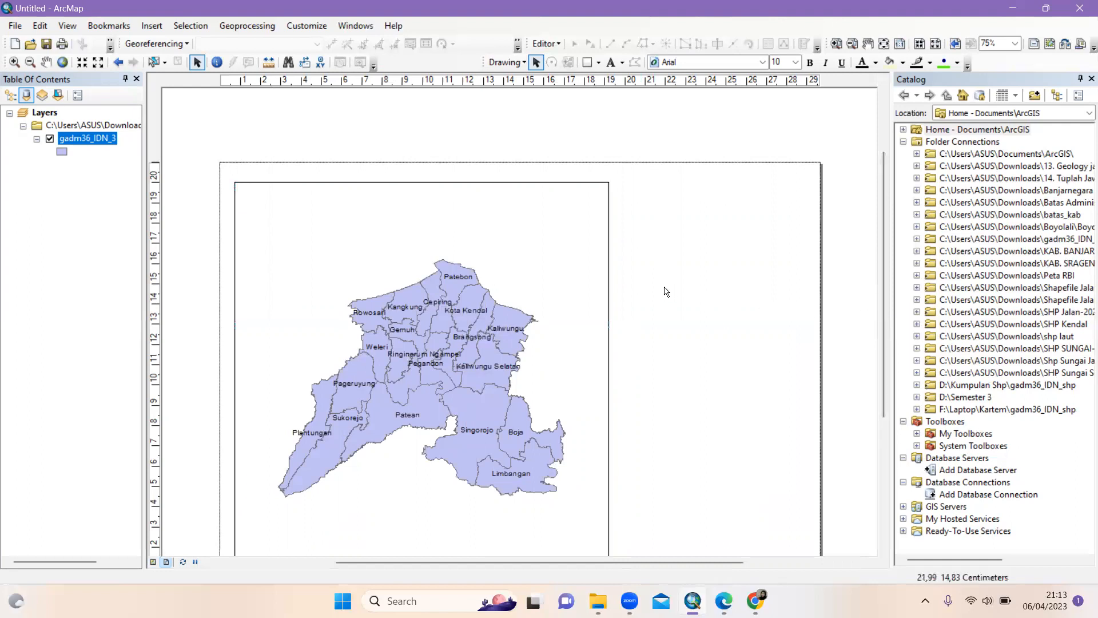
Draw a tall rectangle in the page's right-hand space, aligning its top and bottom with the map frame
click(599, 62)
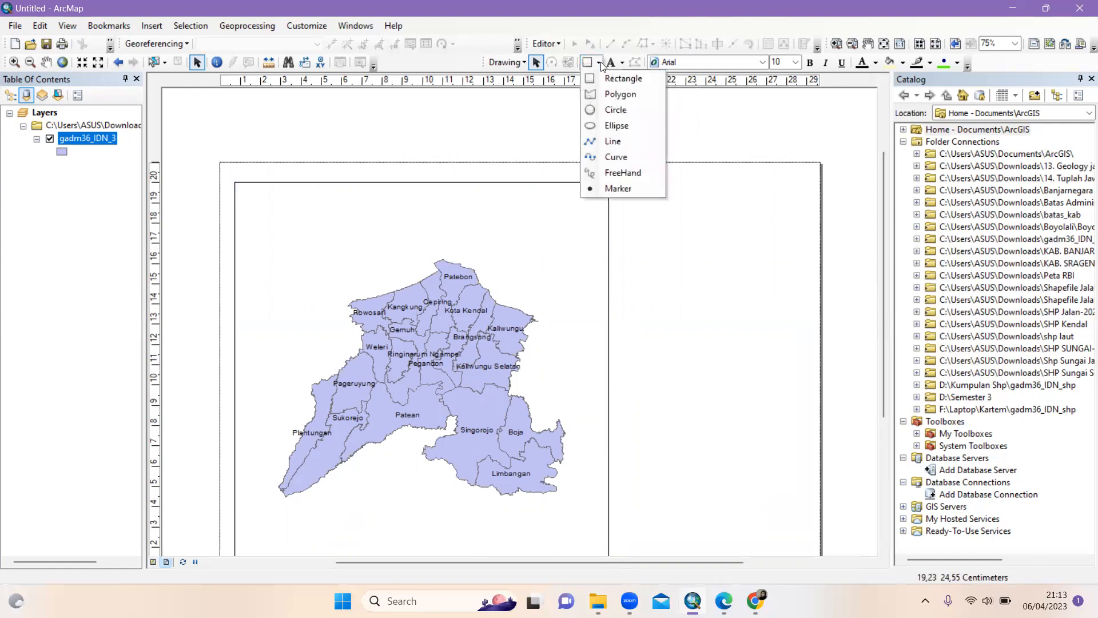
click(608, 79)
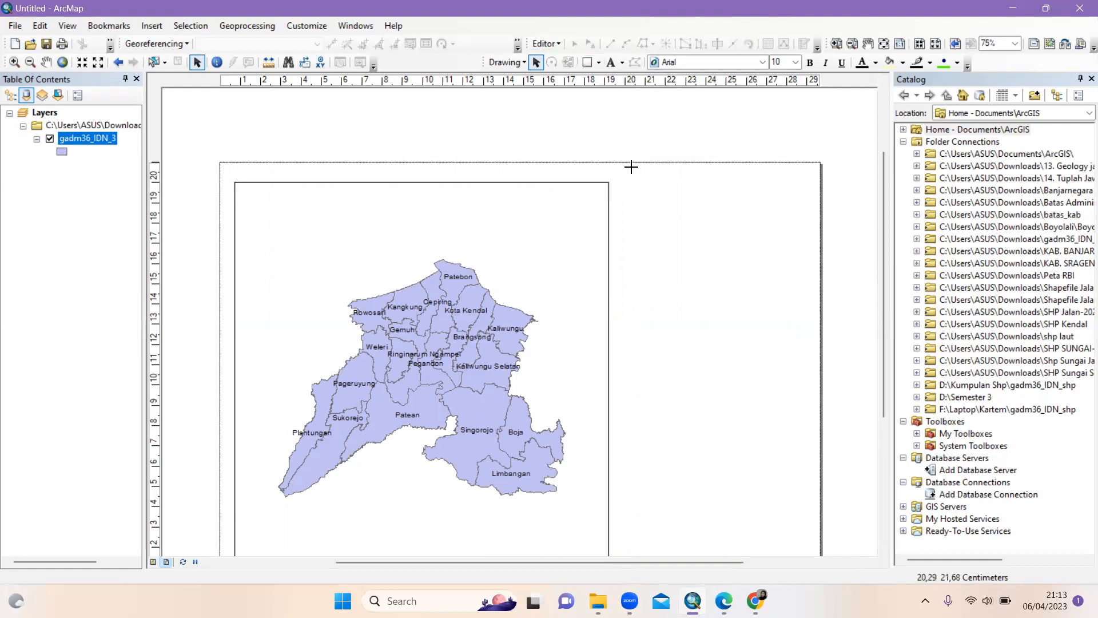
drag(625, 185, 807, 596)
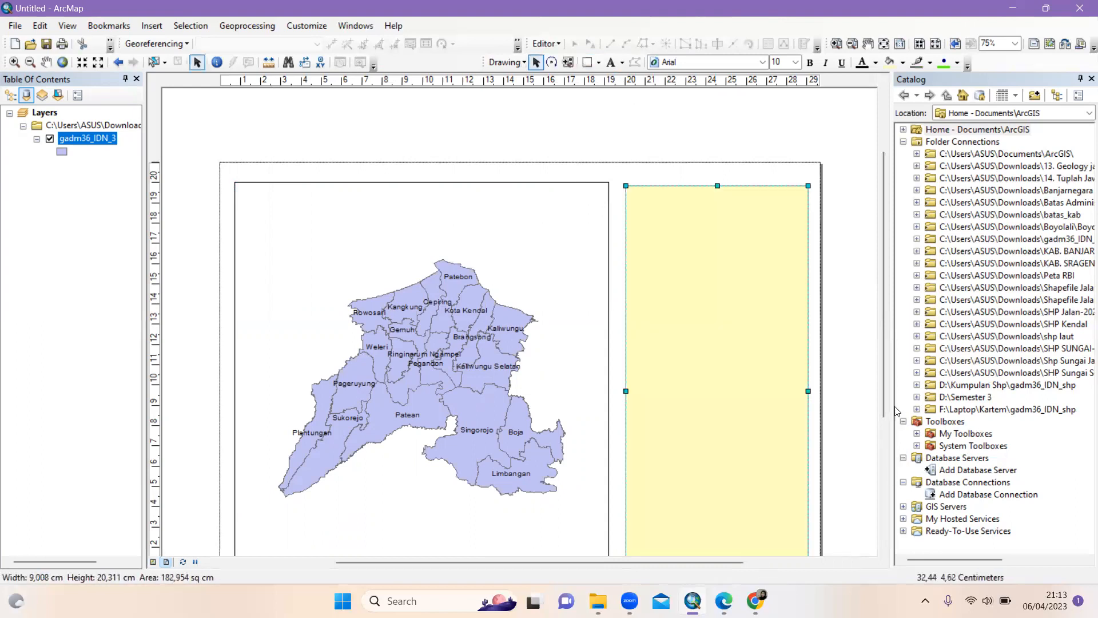
drag(882, 406, 881, 486)
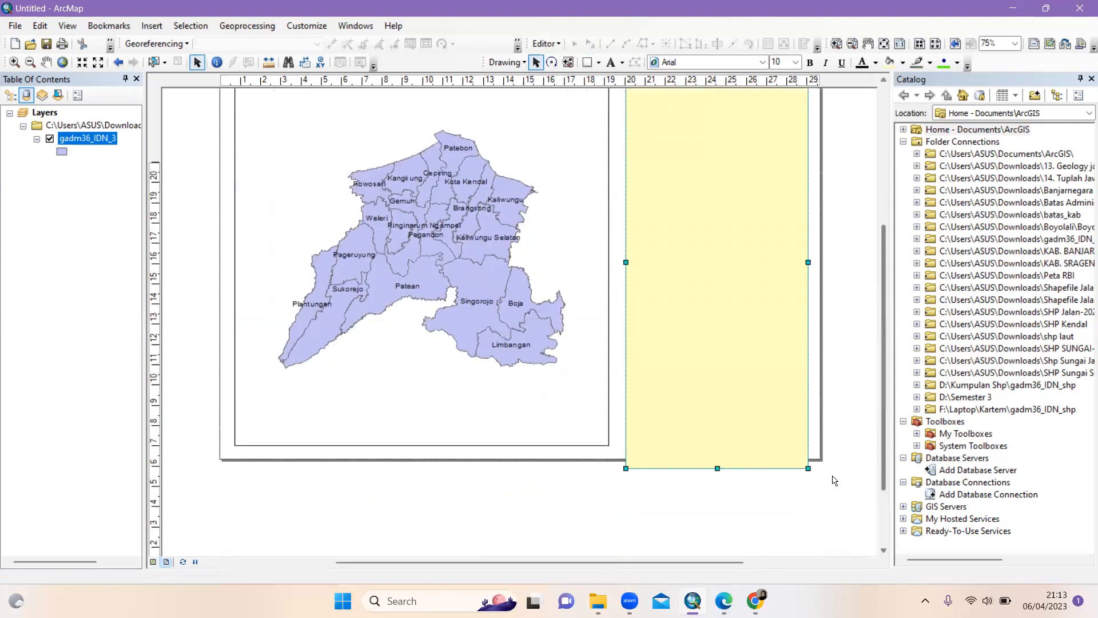
drag(717, 468, 718, 442)
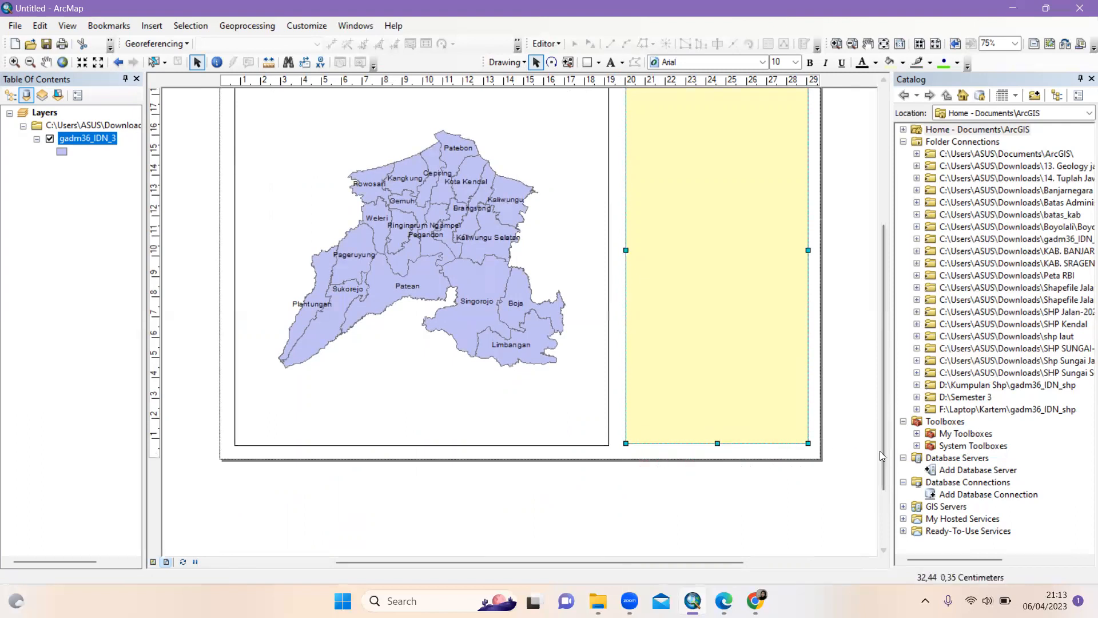
drag(880, 445, 884, 358)
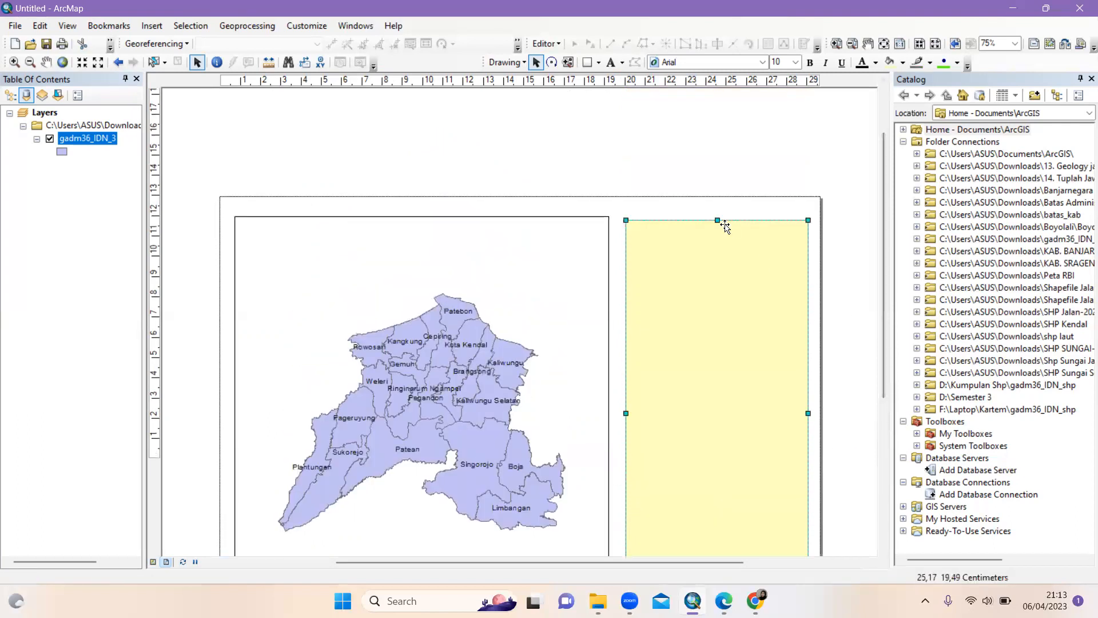
drag(718, 220, 717, 214)
drag(626, 410, 624, 411)
click(822, 366)
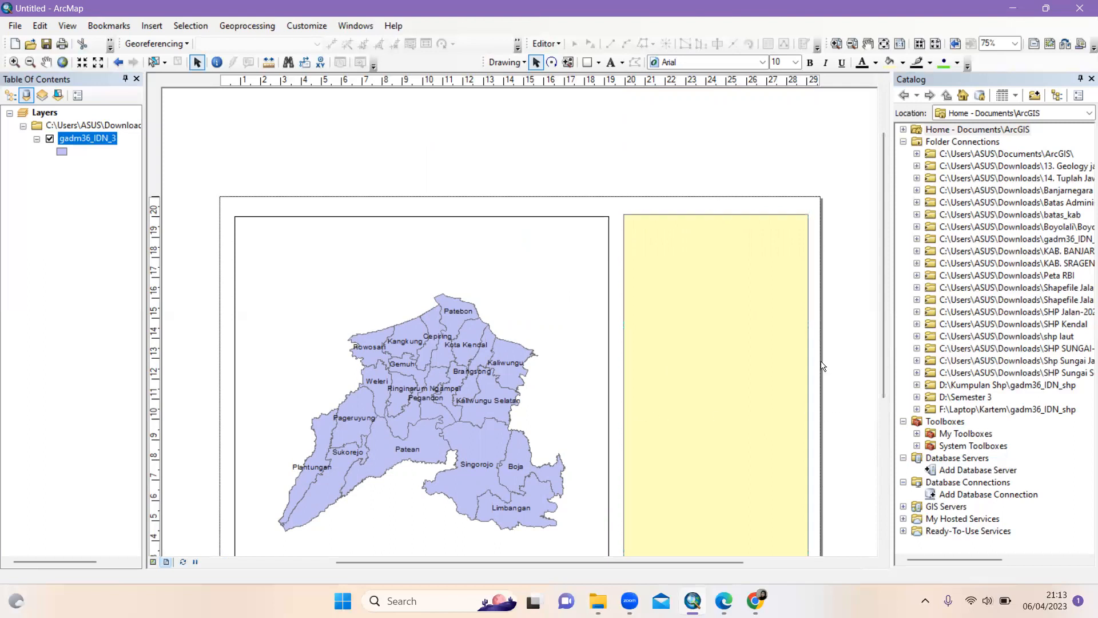
Set the right-hand rectangle's fill colour to No Color in its properties
click(719, 256)
right_click(719, 257)
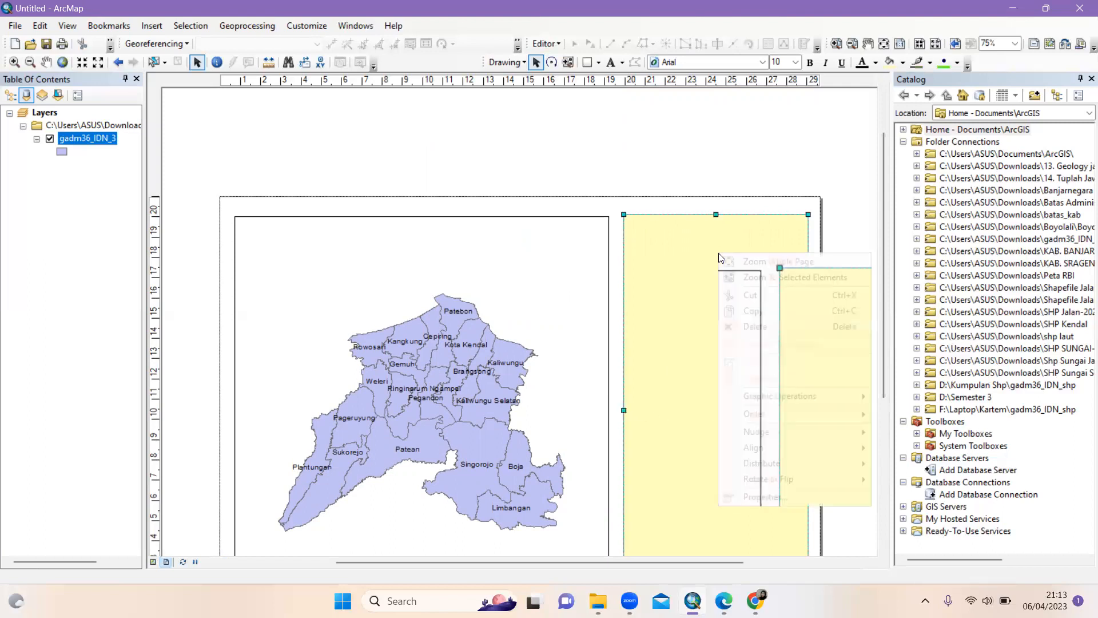
click(776, 496)
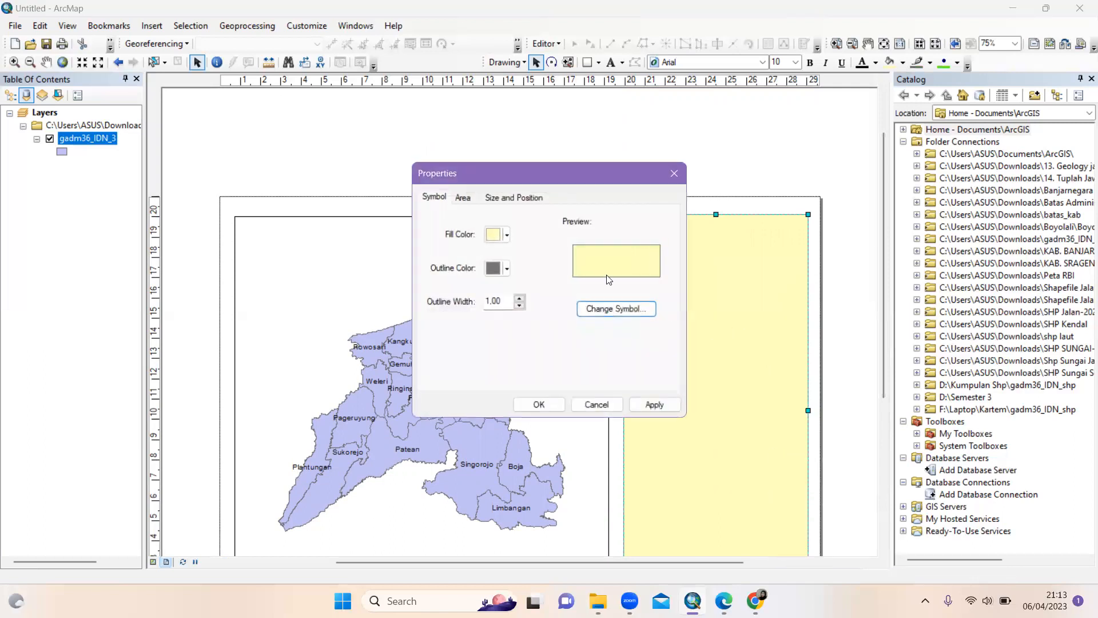
click(508, 234)
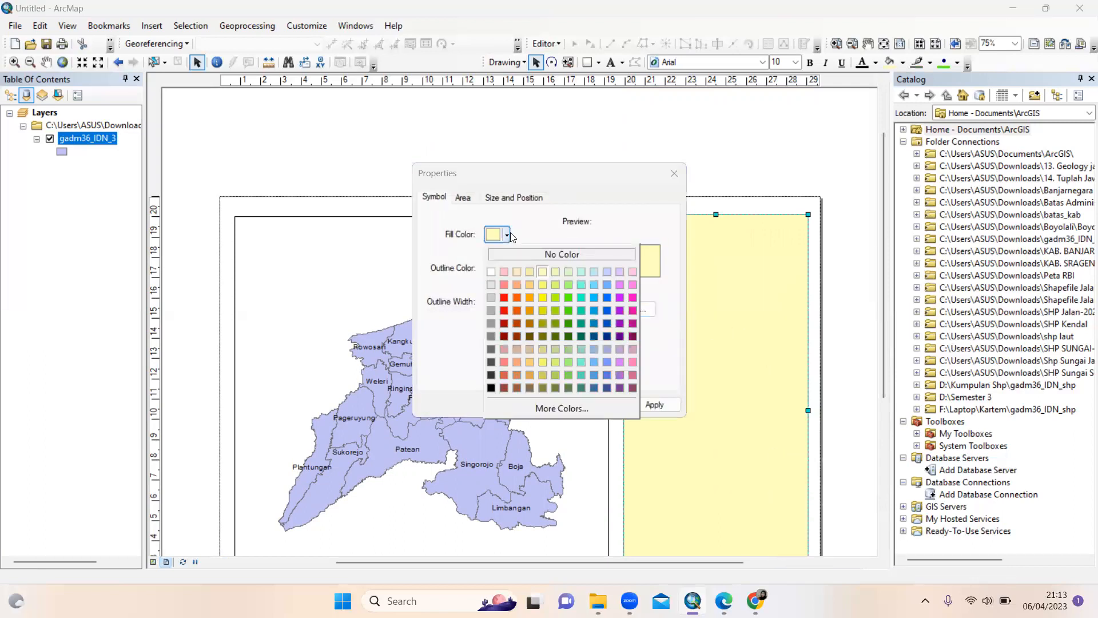
click(537, 254)
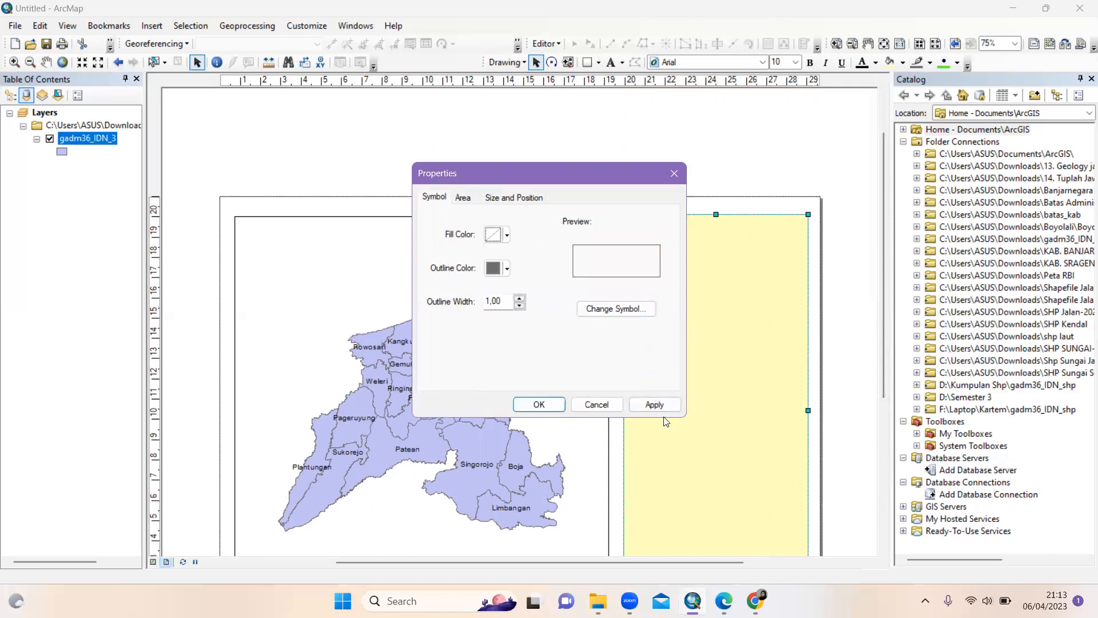
click(647, 406)
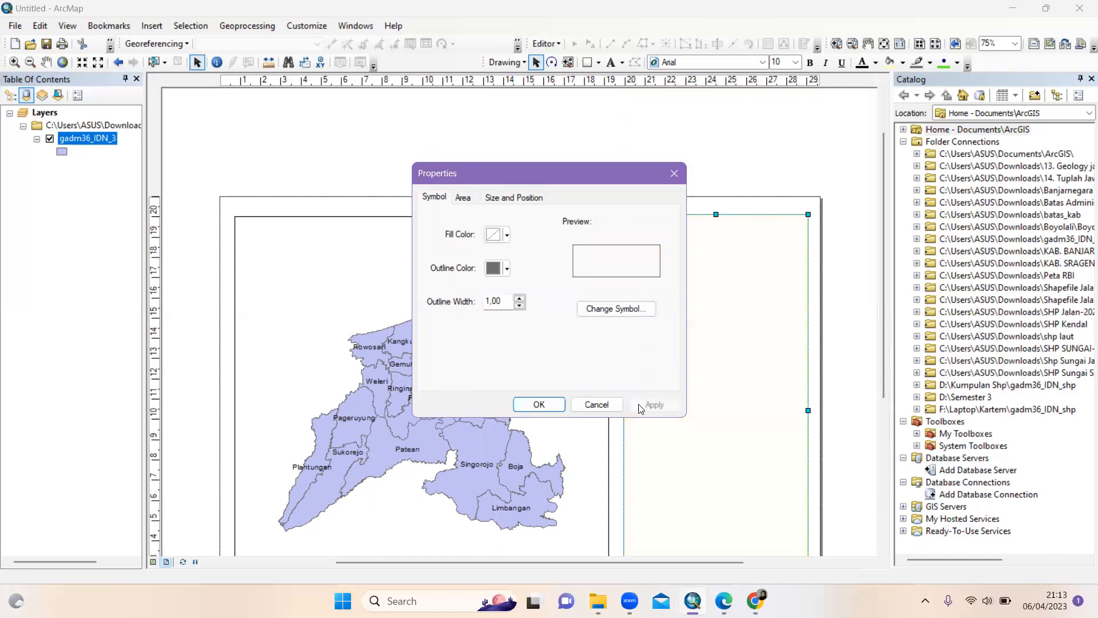
click(527, 408)
Nudge the outline box's left and top edges into alignment with the map frame
drag(623, 408, 622, 410)
drag(717, 215, 717, 217)
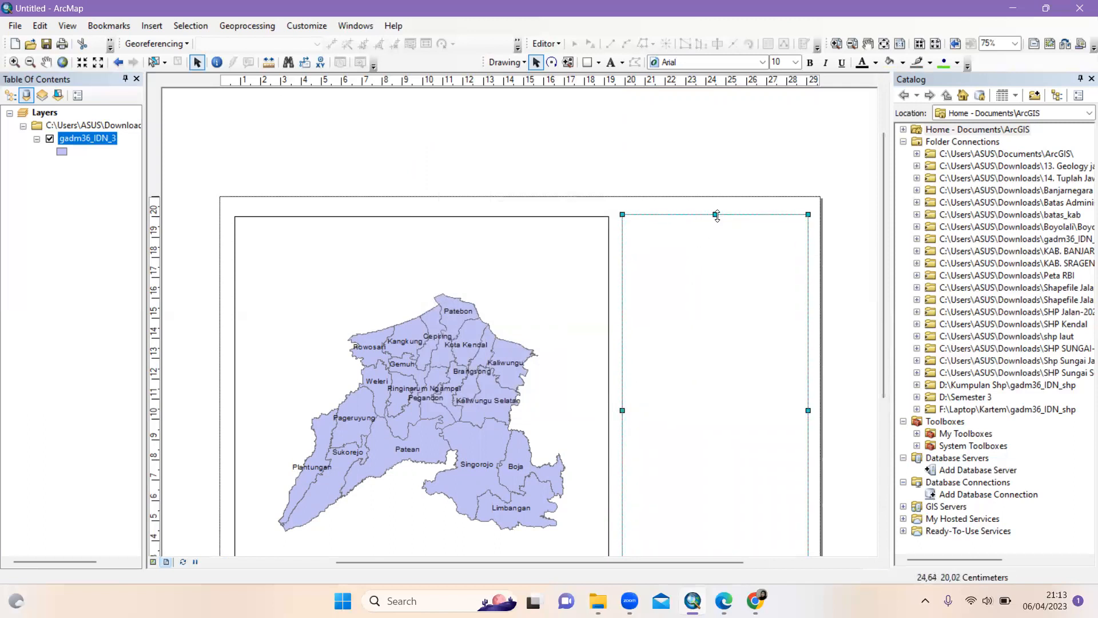
click(825, 301)
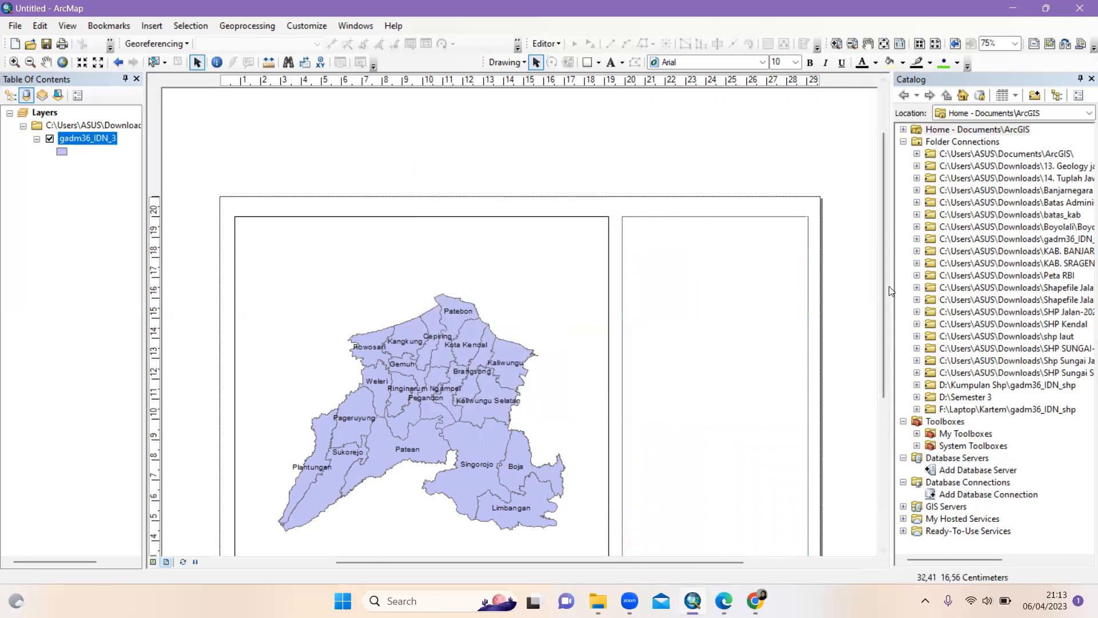
mouse_move(886, 287)
mouse_down()
mouse_move(878, 360)
mouse_move(879, 306)
mouse_up()
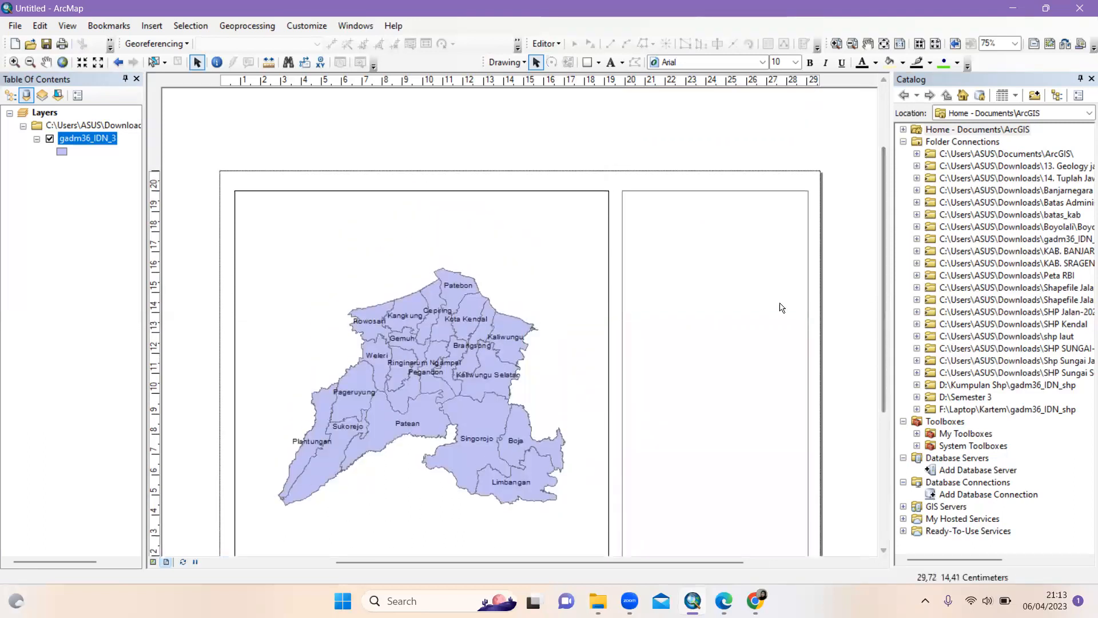
click(353, 253)
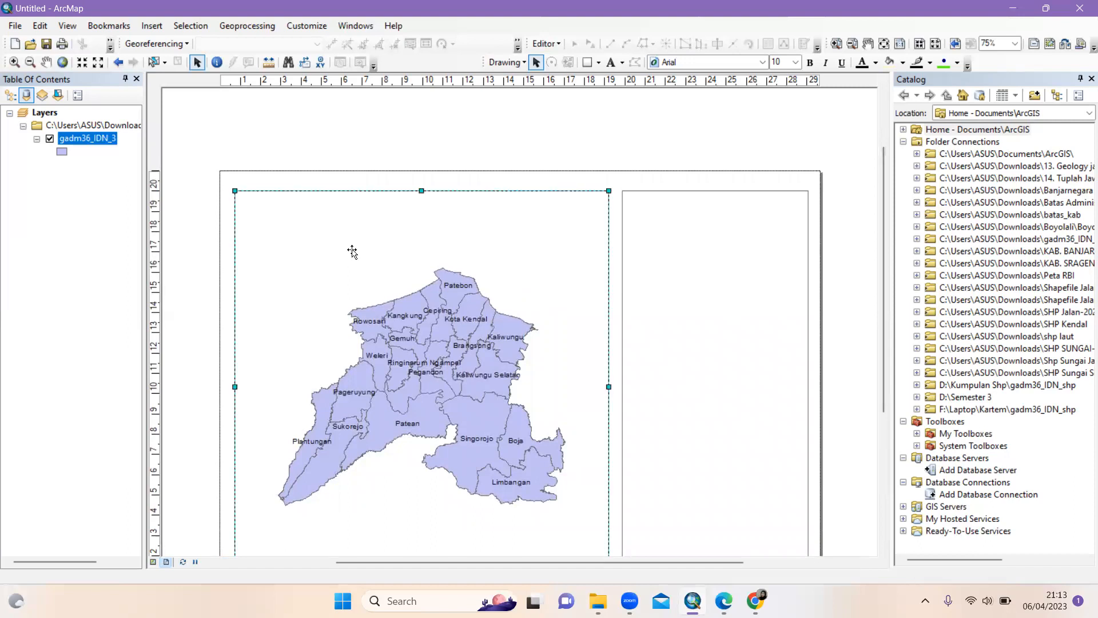
Start a new Measured Grid for the map frame with black grid lines
right_click(352, 252)
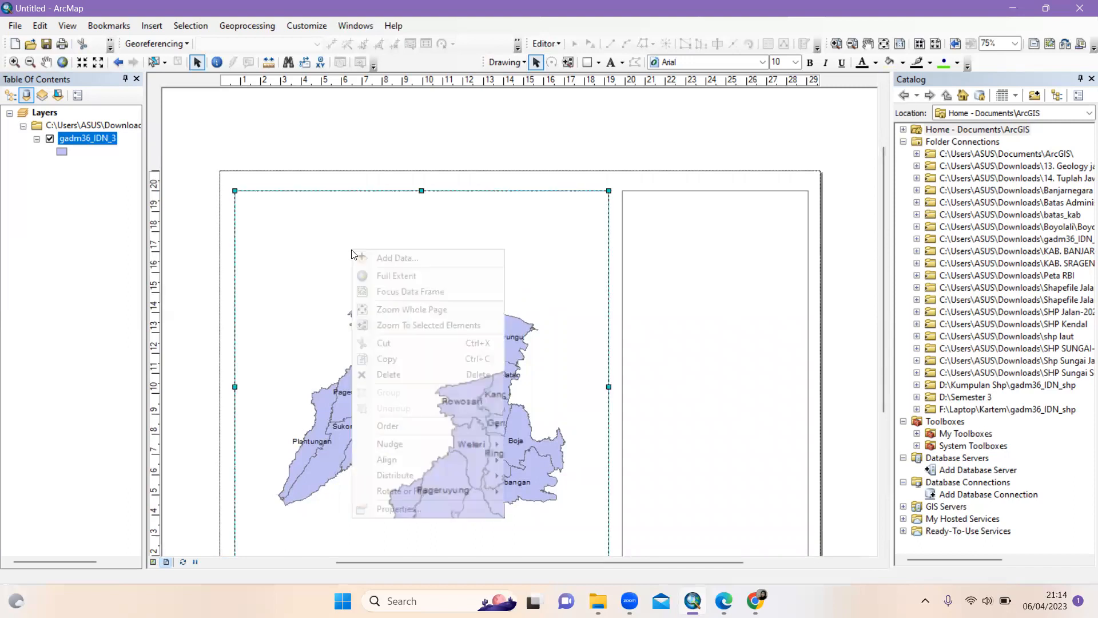
click(406, 515)
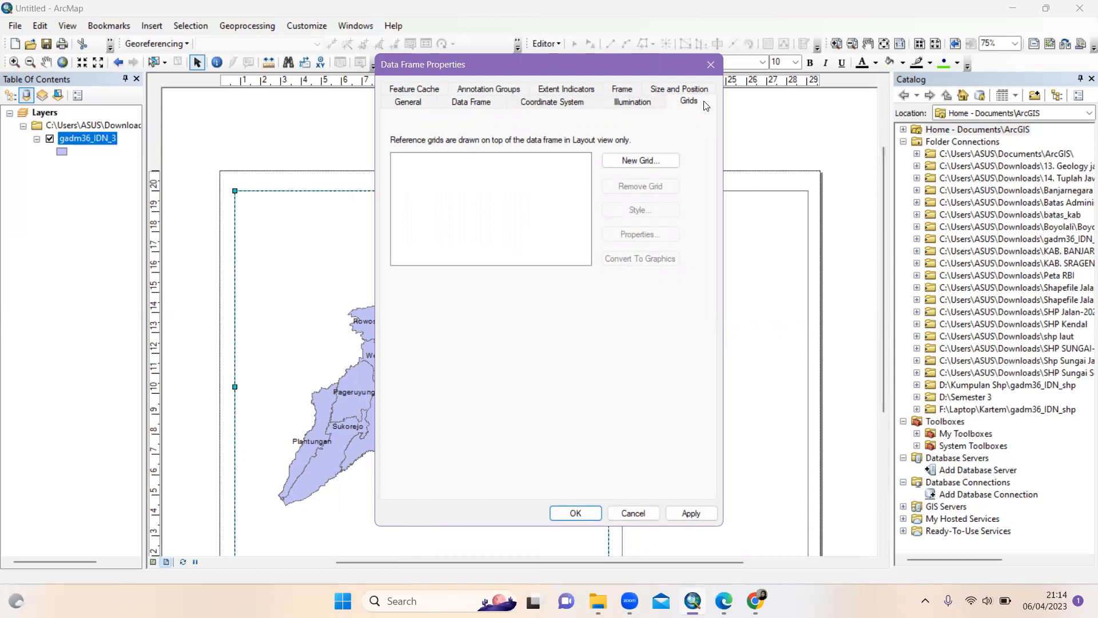
click(639, 159)
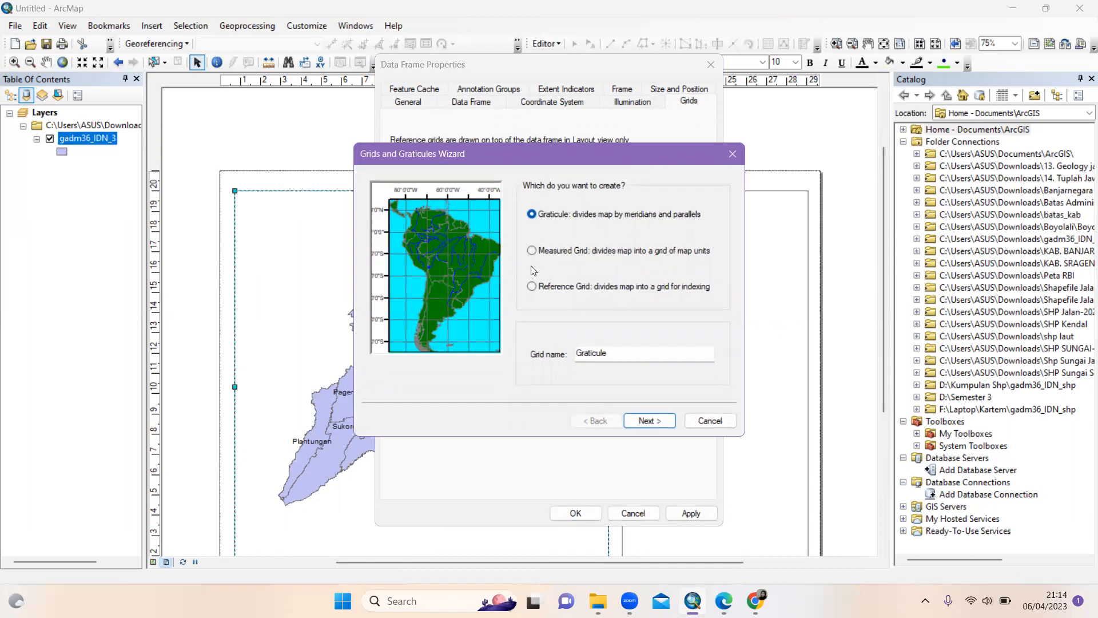
click(533, 252)
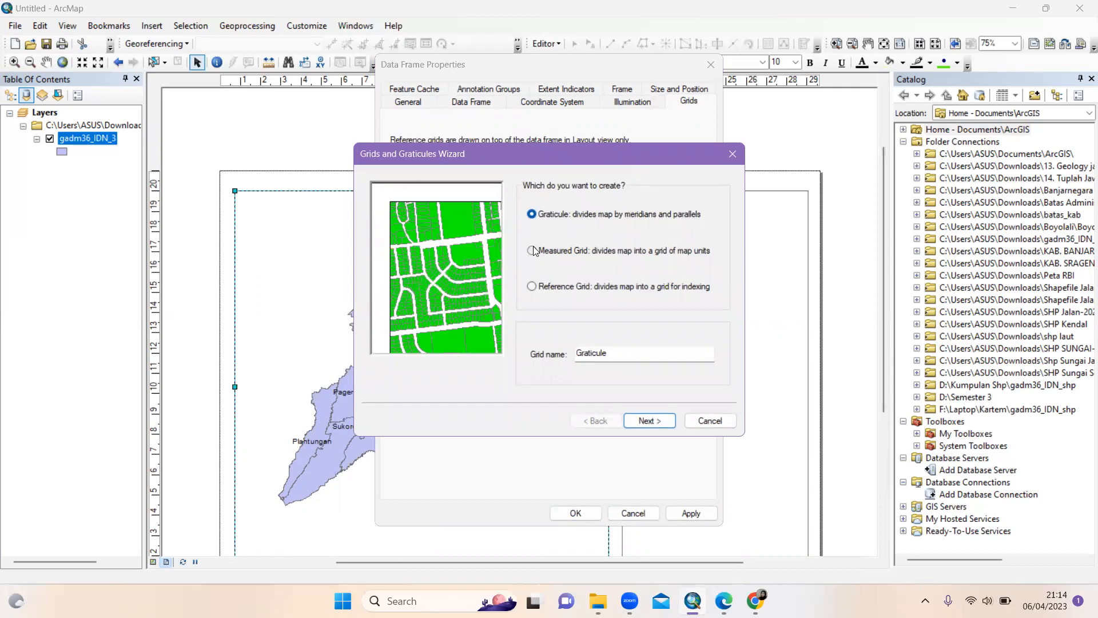
click(656, 419)
click(683, 224)
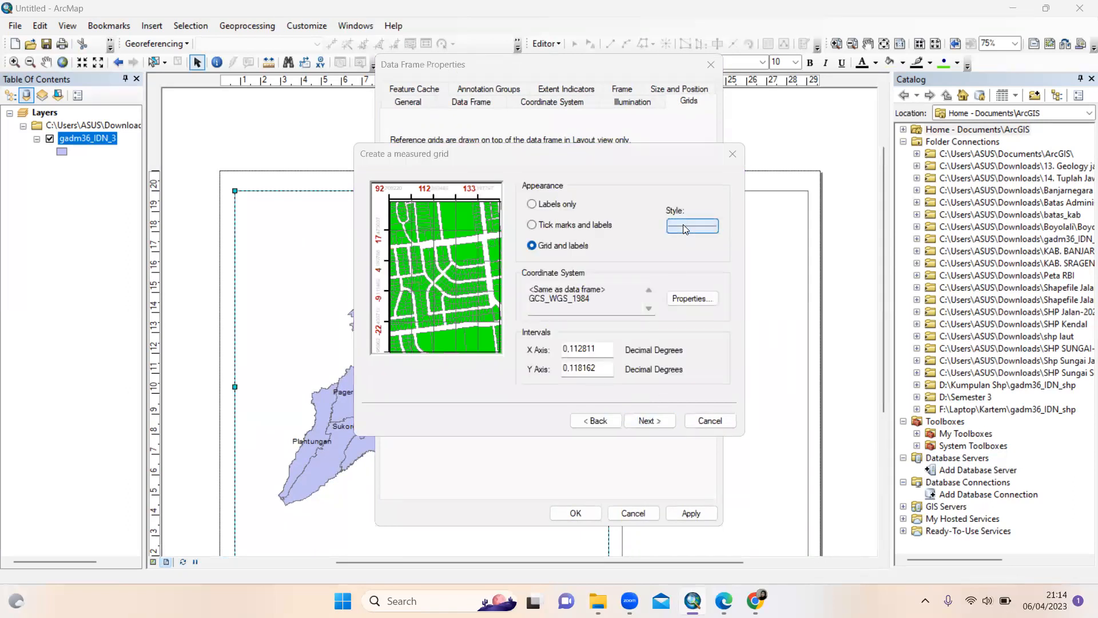
click(682, 247)
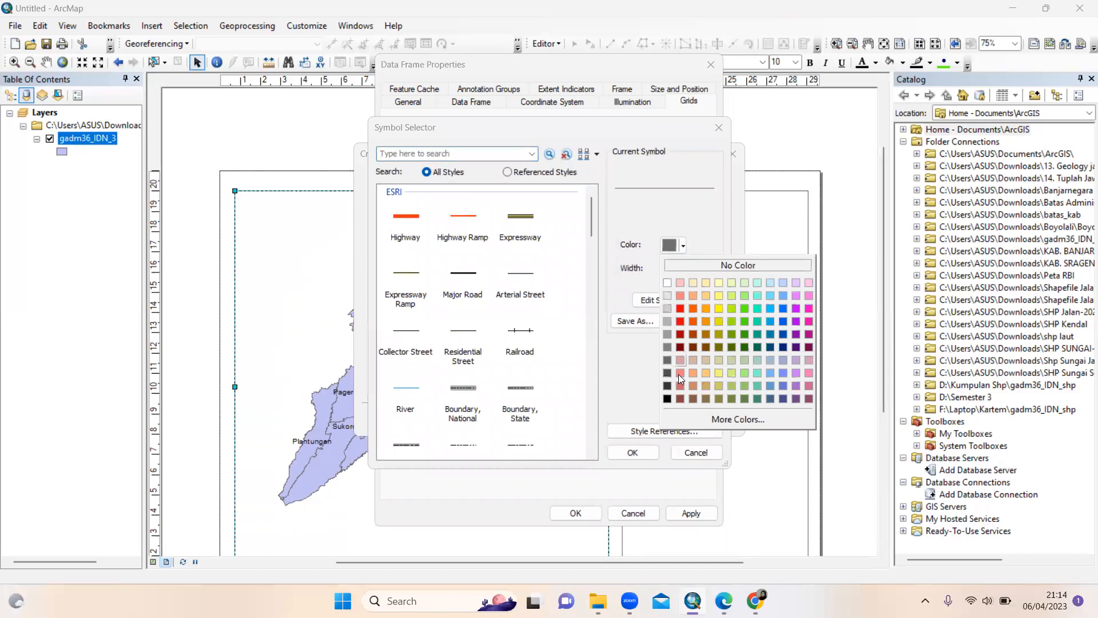
click(674, 403)
click(620, 453)
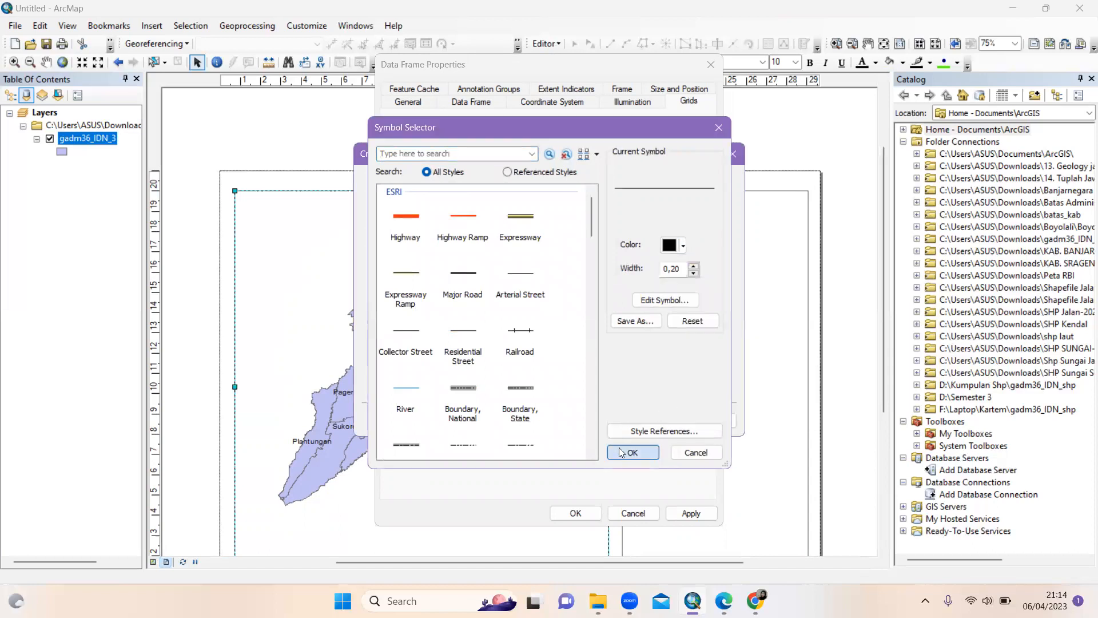
Set the grid to show tick marks and labels only, finish it and apply
click(532, 225)
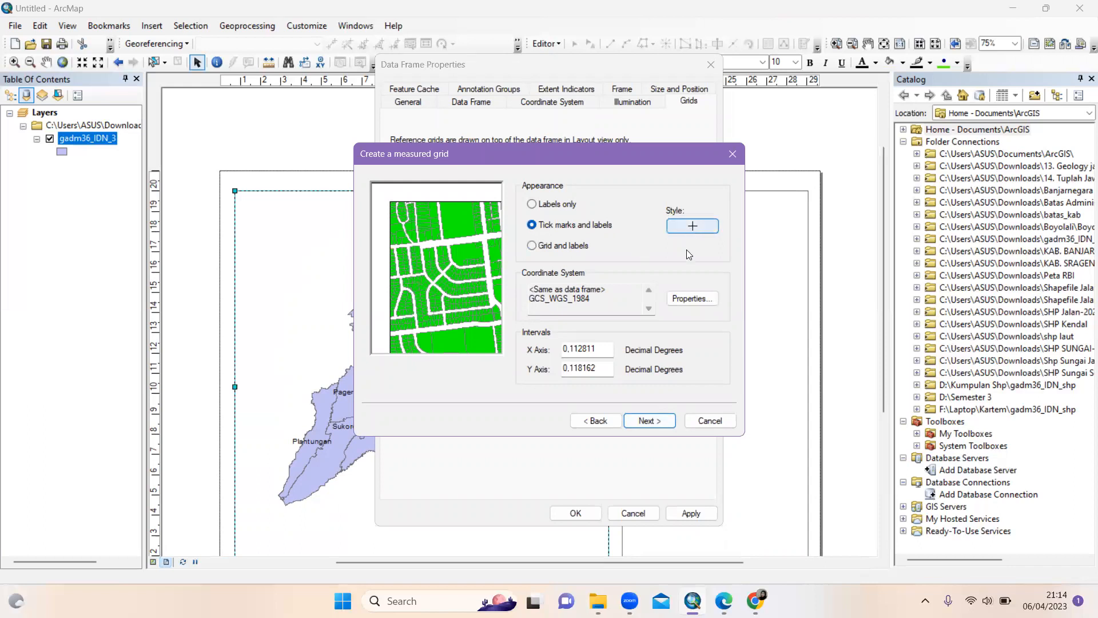
click(649, 421)
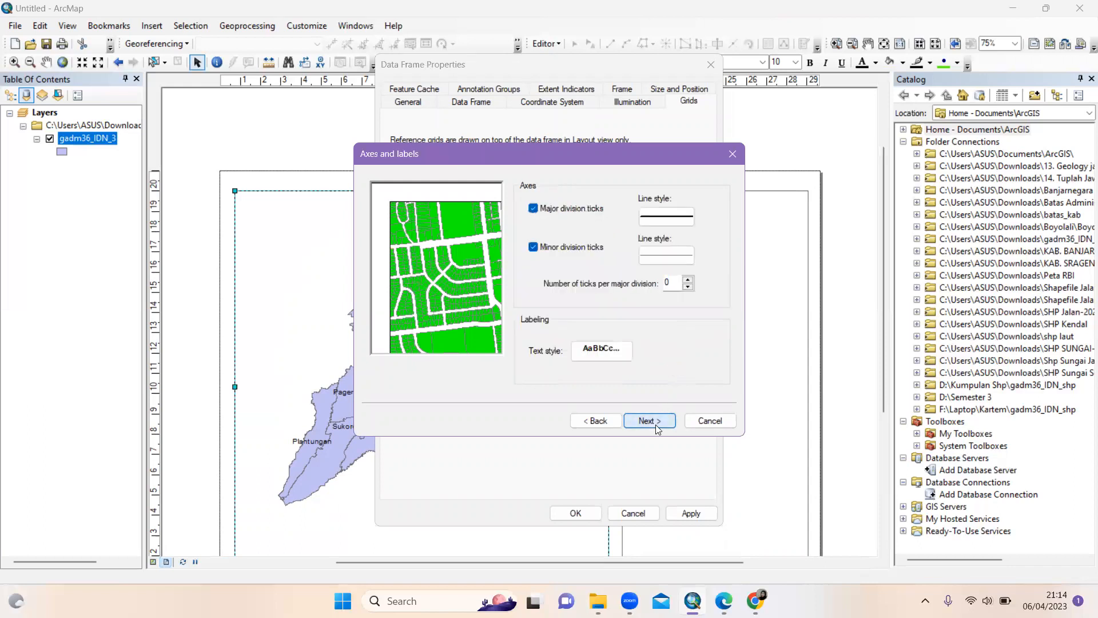
click(655, 425)
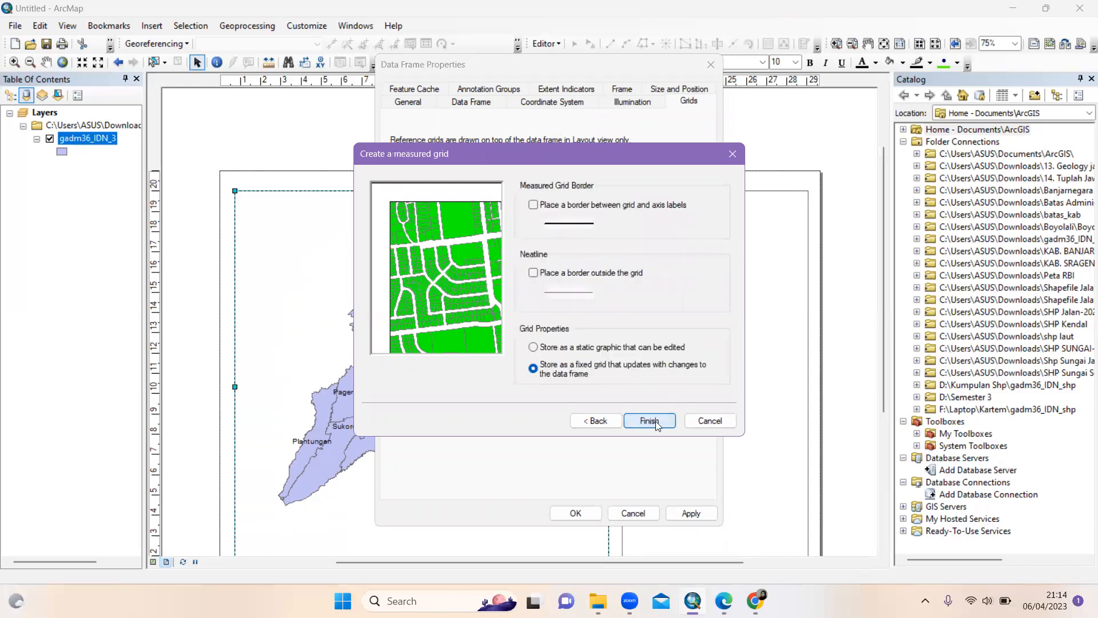
click(649, 421)
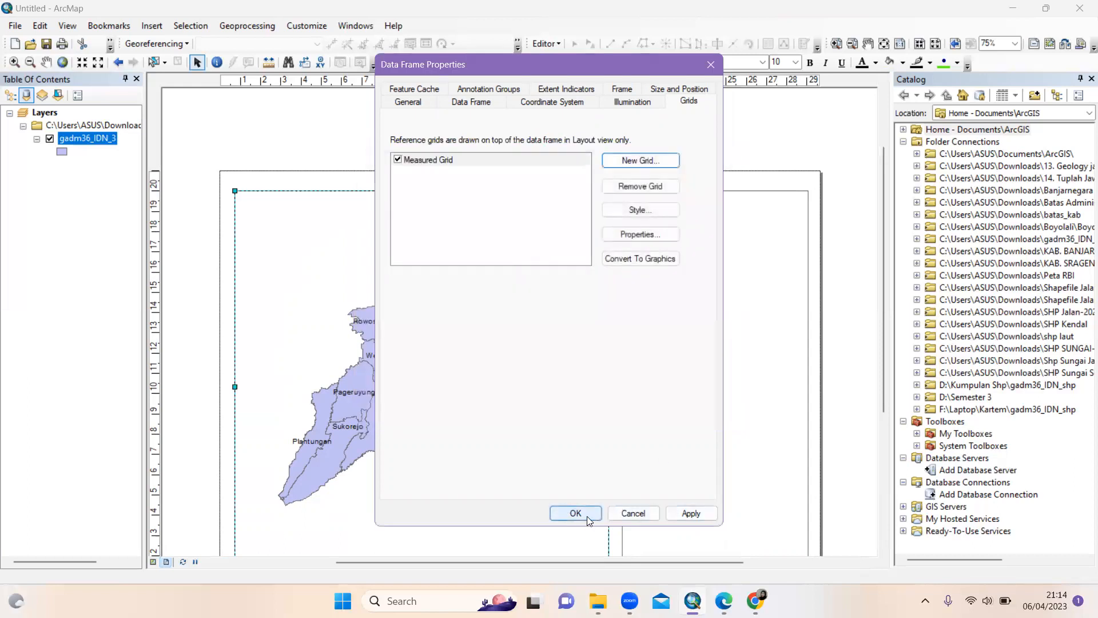
click(575, 513)
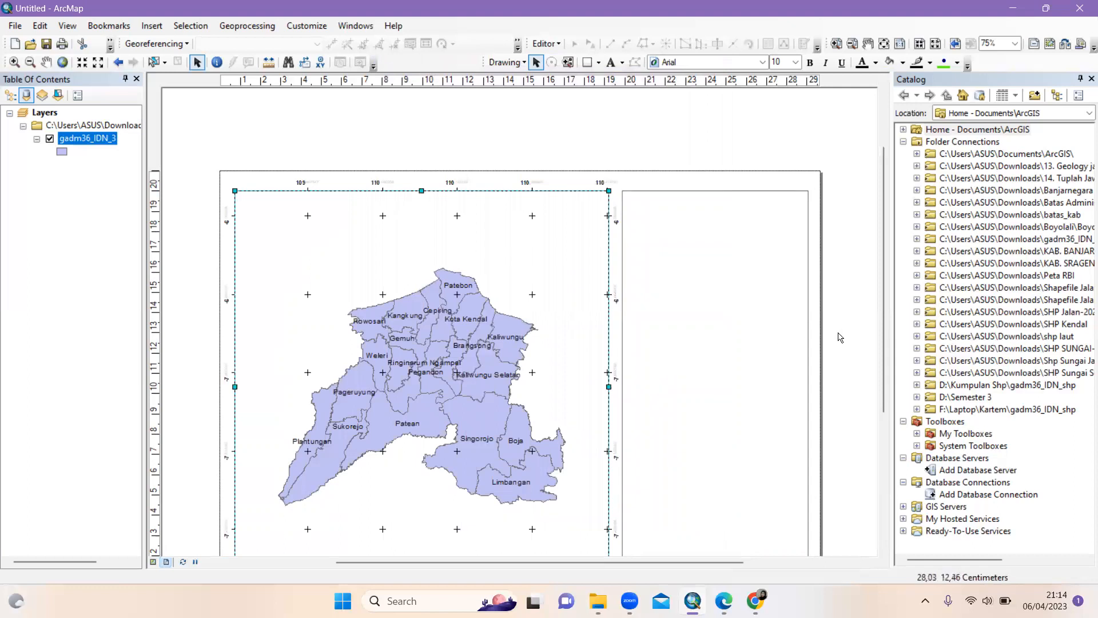
Select the right-hand outline box and drag its top-middle handle up a few pixels
click(884, 548)
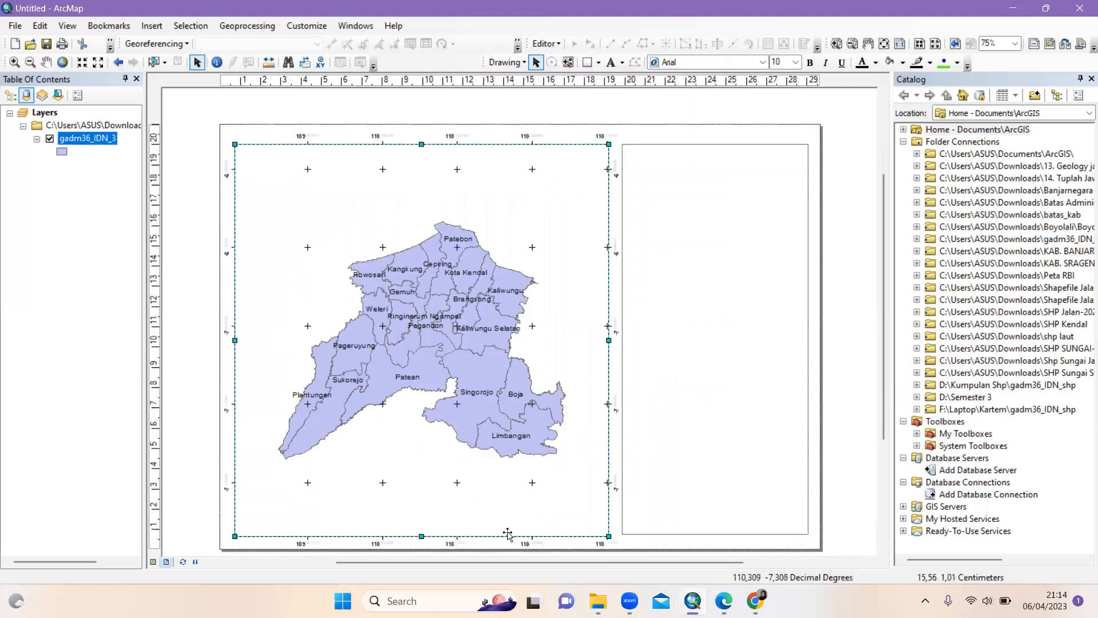
click(421, 533)
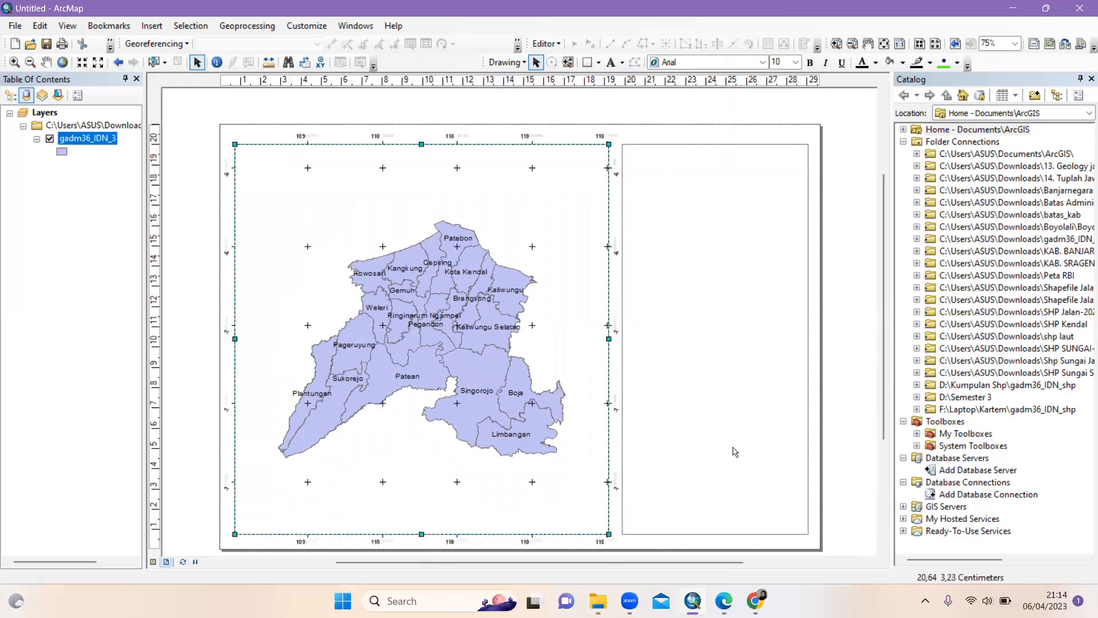
click(853, 401)
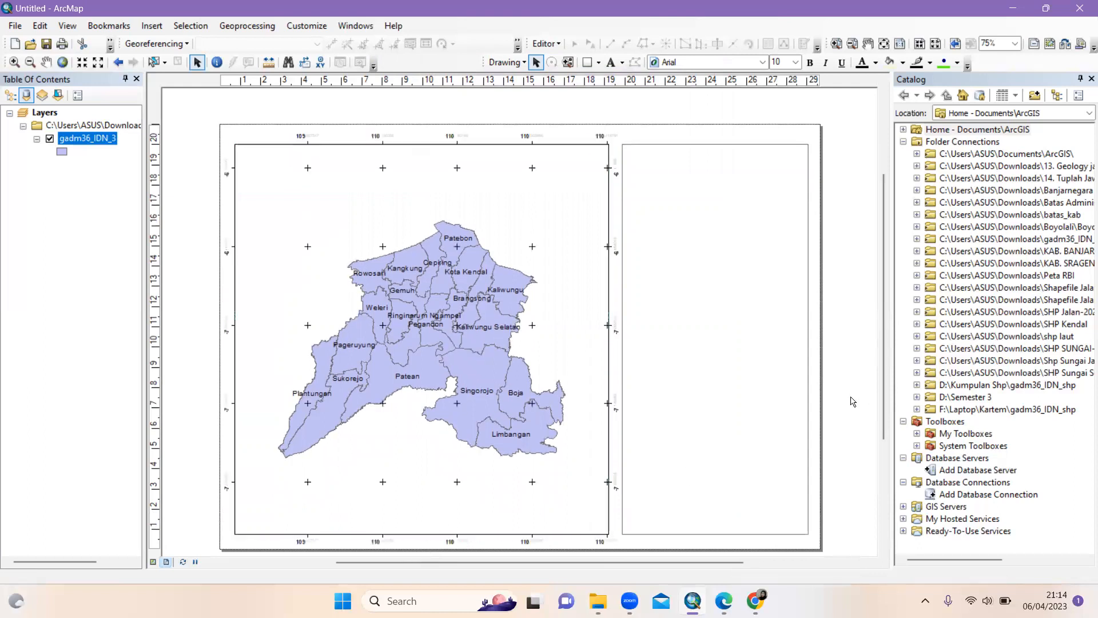
click(698, 372)
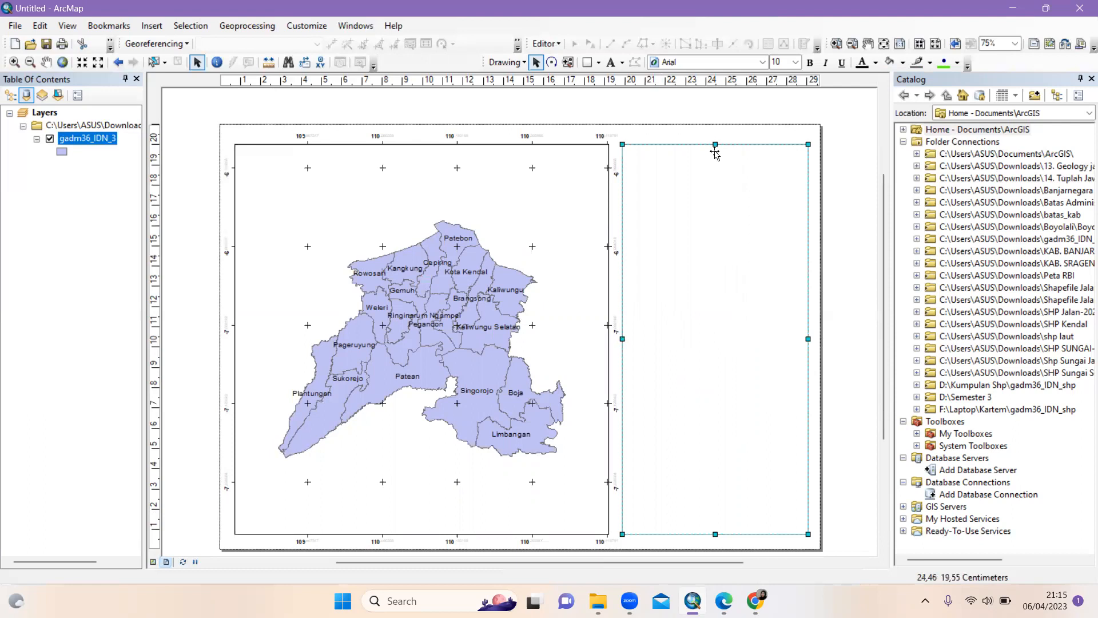
drag(715, 144, 715, 141)
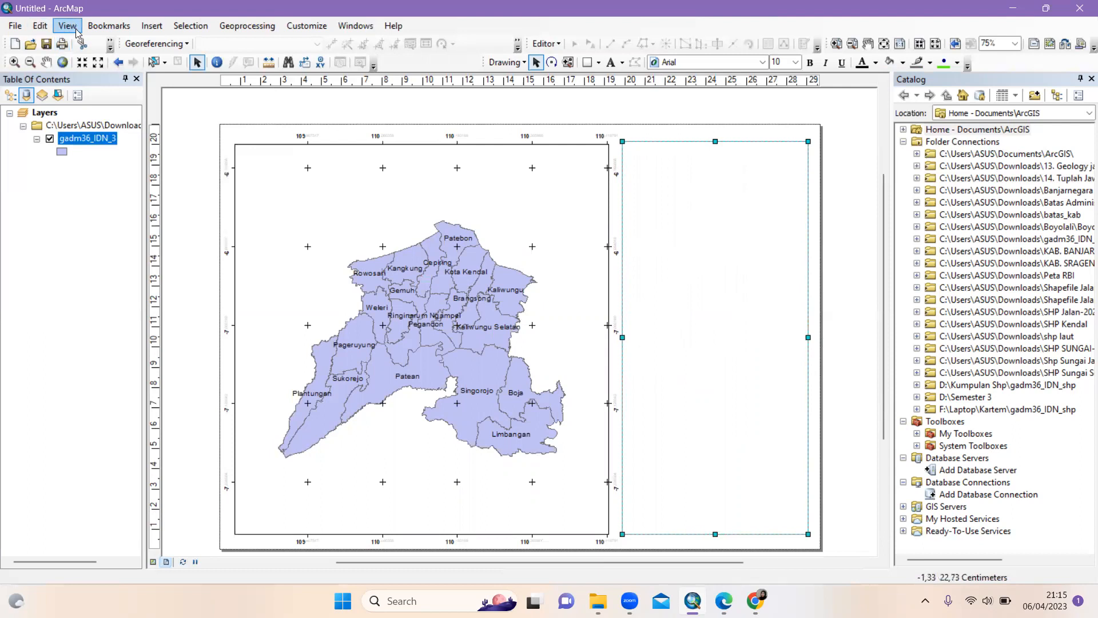
Insert the text 'PETA KEPADATAN PENDUDUK KABUPATEN KENDAL TAHUN 2023' and drag it into the right panel
click(152, 26)
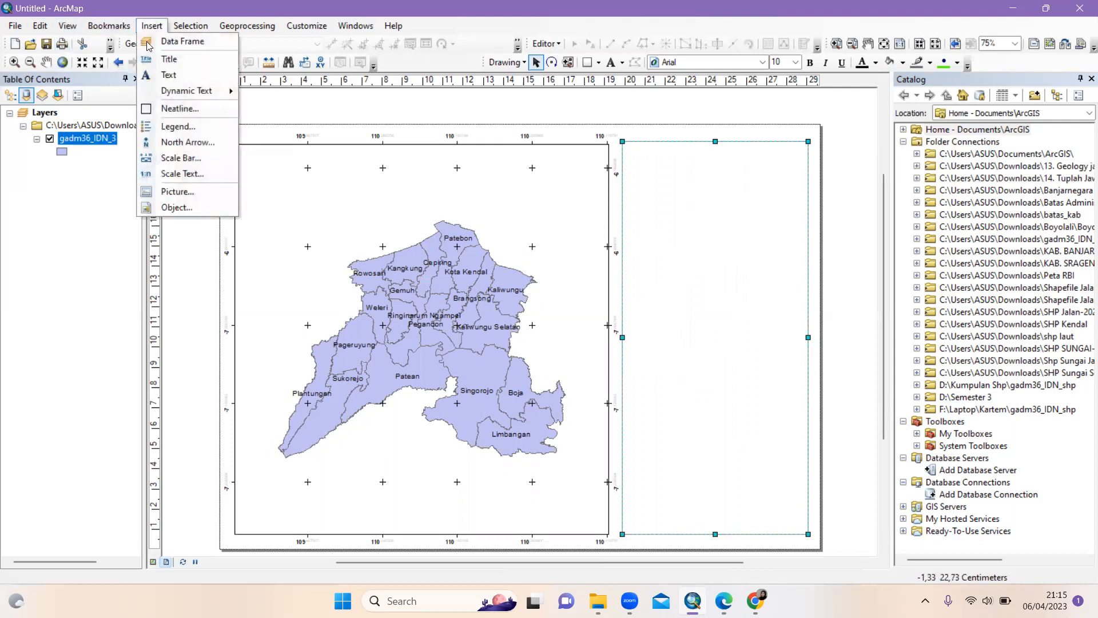
click(170, 75)
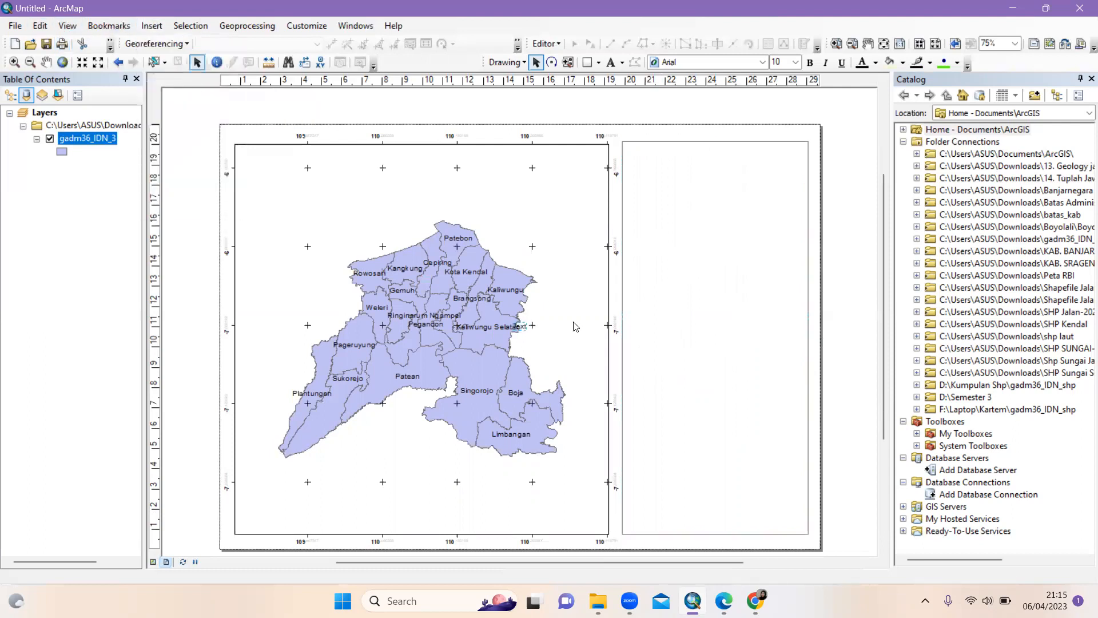
key(BackSpace)
text(PETA KEPADATA)
text(N PENDUDUK )
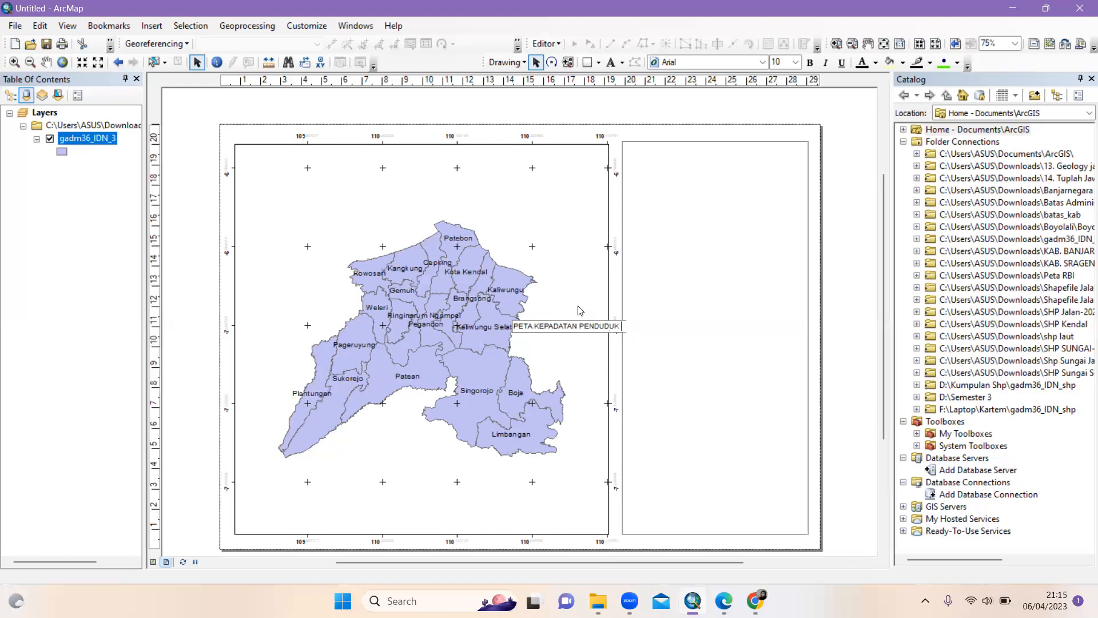
text(KABUPATEN KENDAL TAHUN 2023)
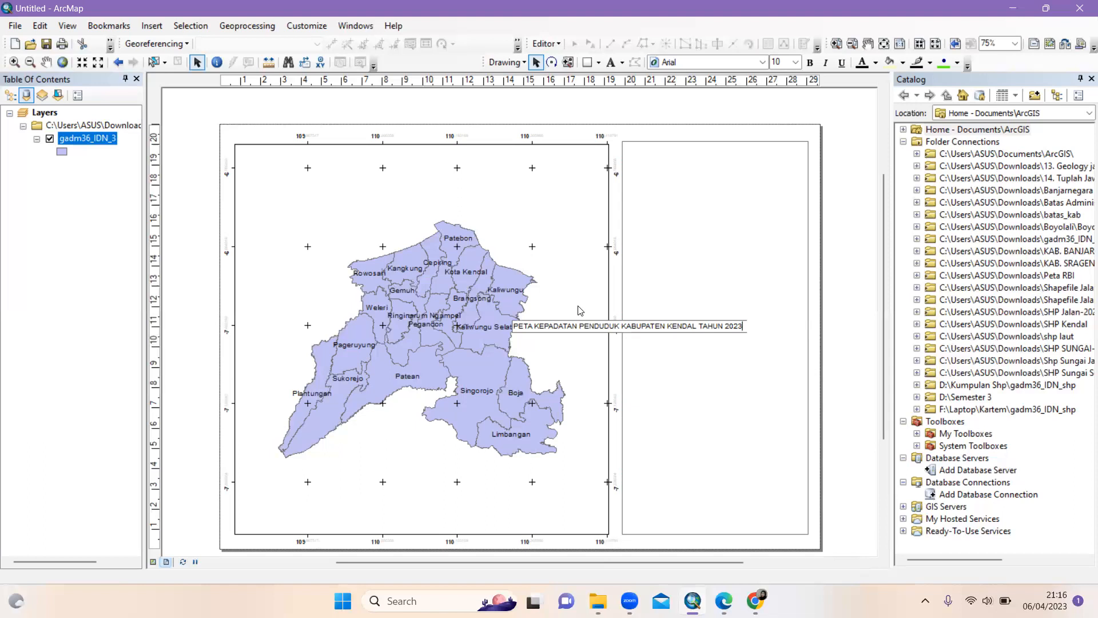
key(Return)
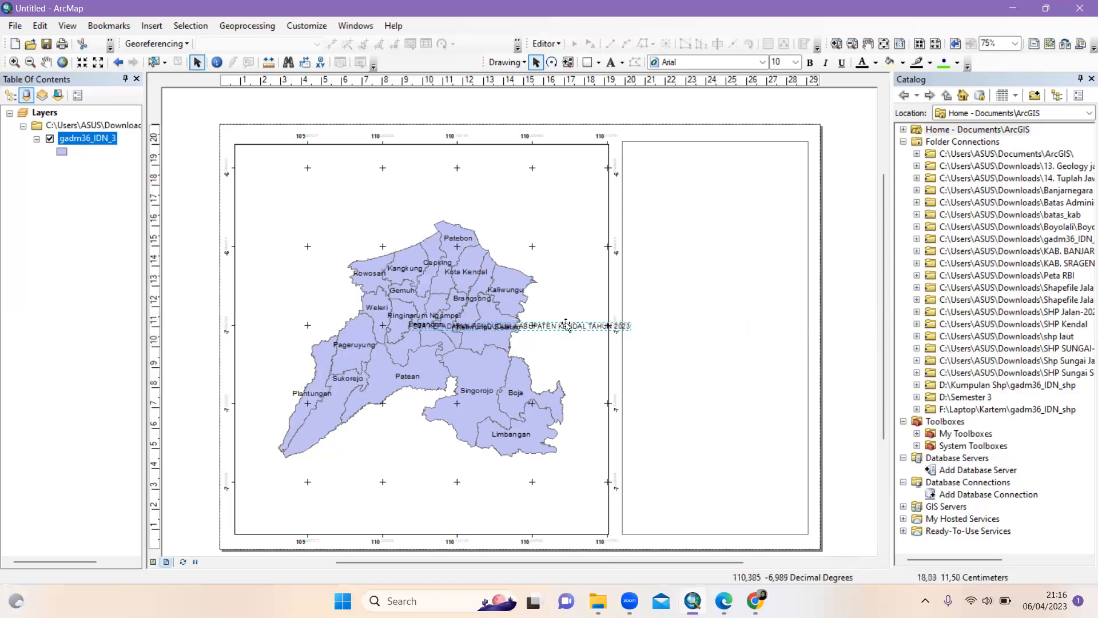
drag(572, 324, 728, 223)
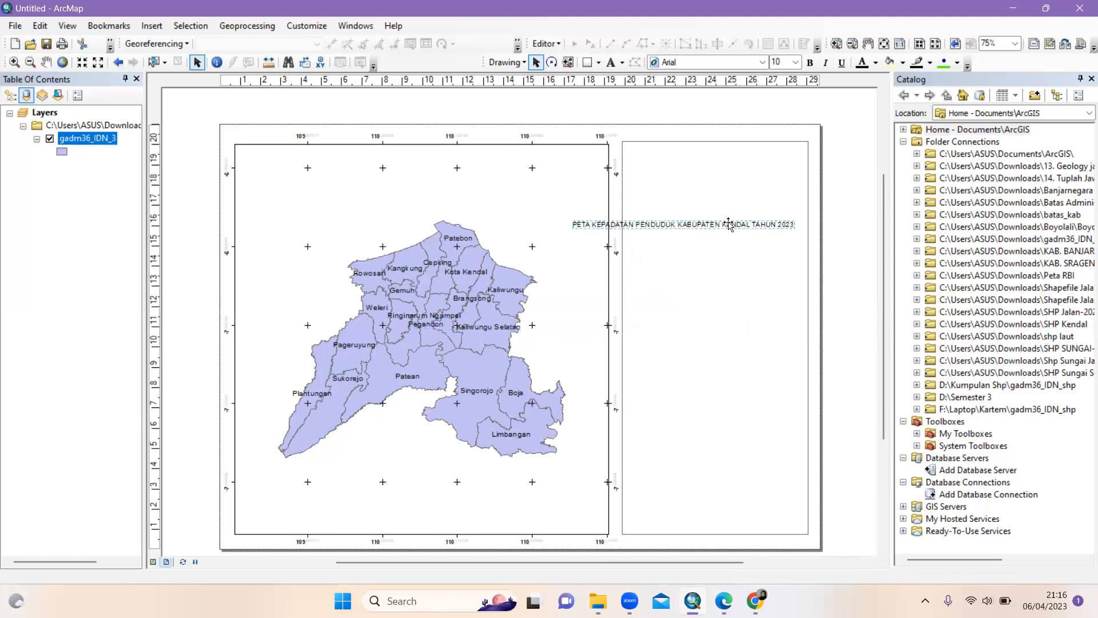
right_click(729, 224)
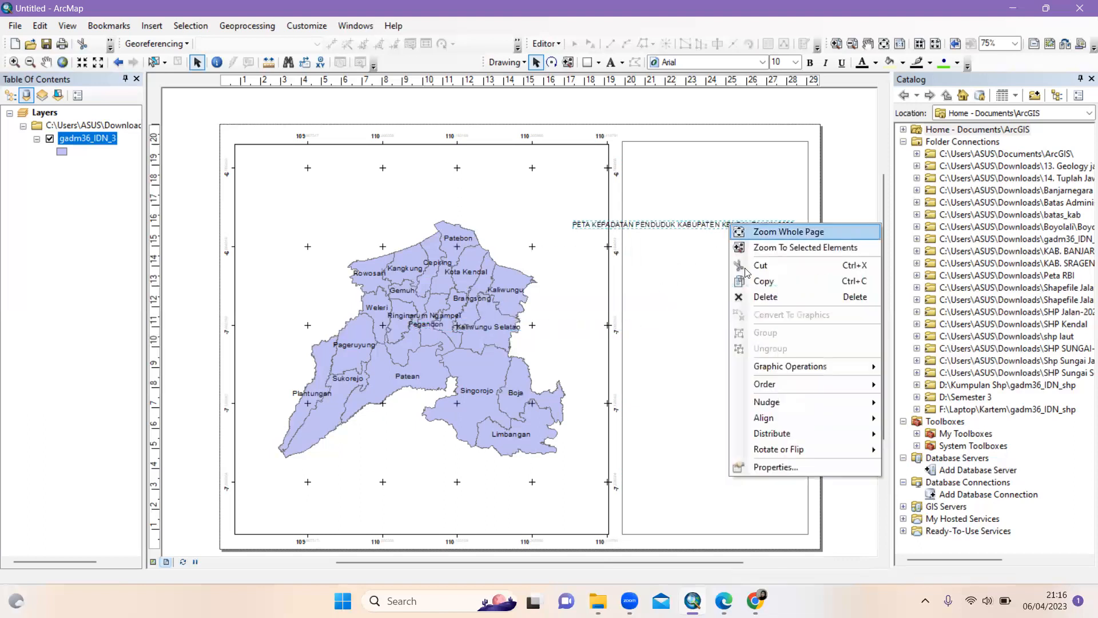
Break the title into 'PETA KEPADATAN PENDUDUK' / 'KABUPATEN KENDAL' / 'TAHUN 2023' in its properties
click(788, 466)
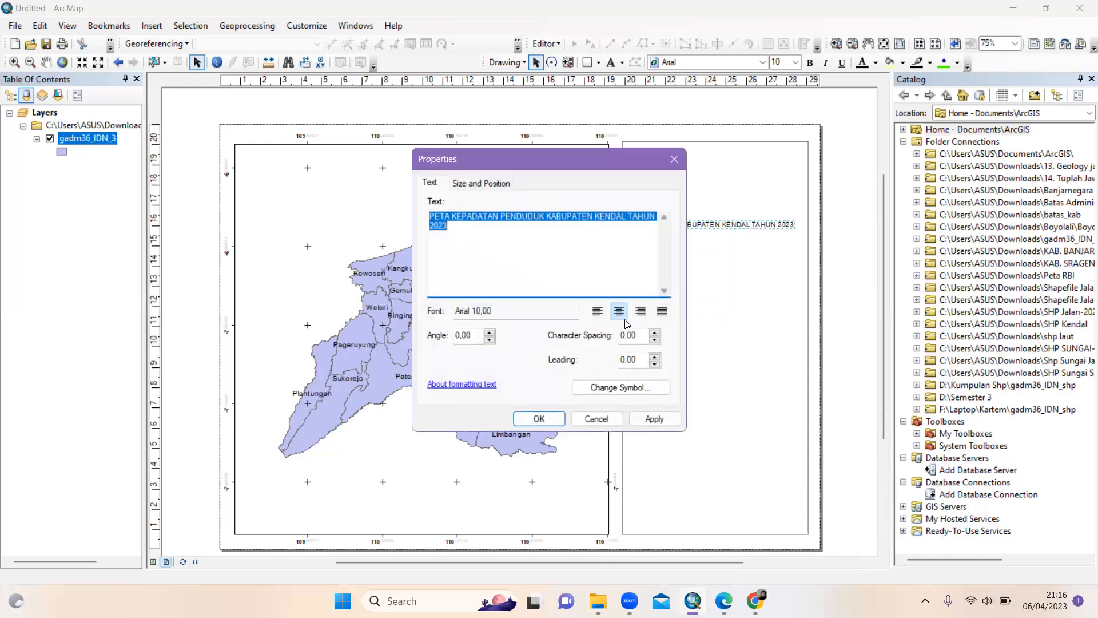
click(532, 216)
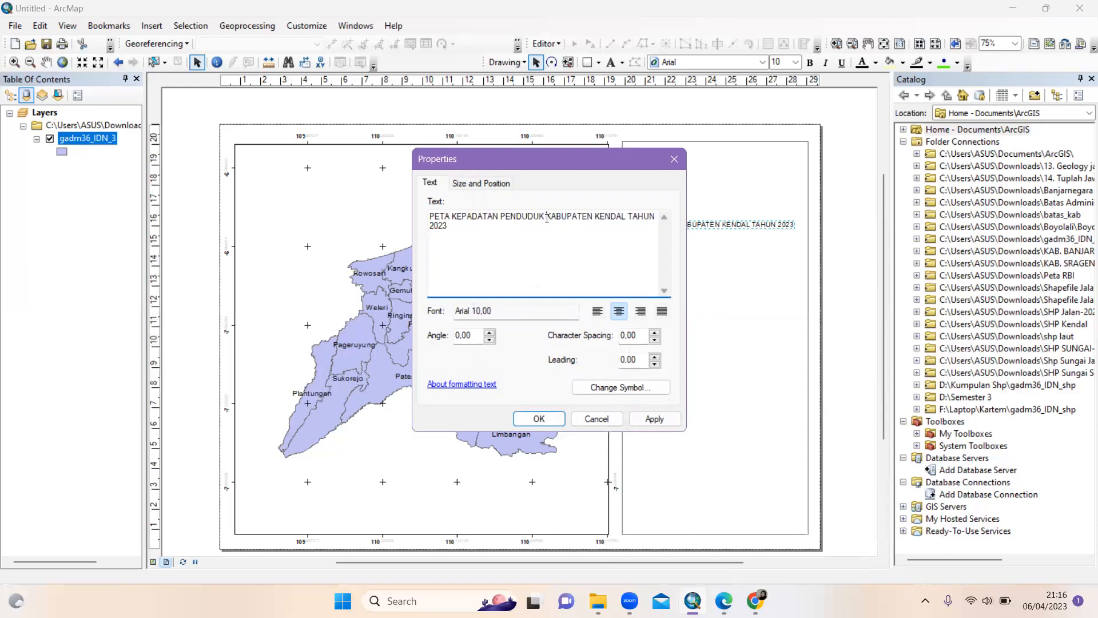
click(546, 217)
key(Return)
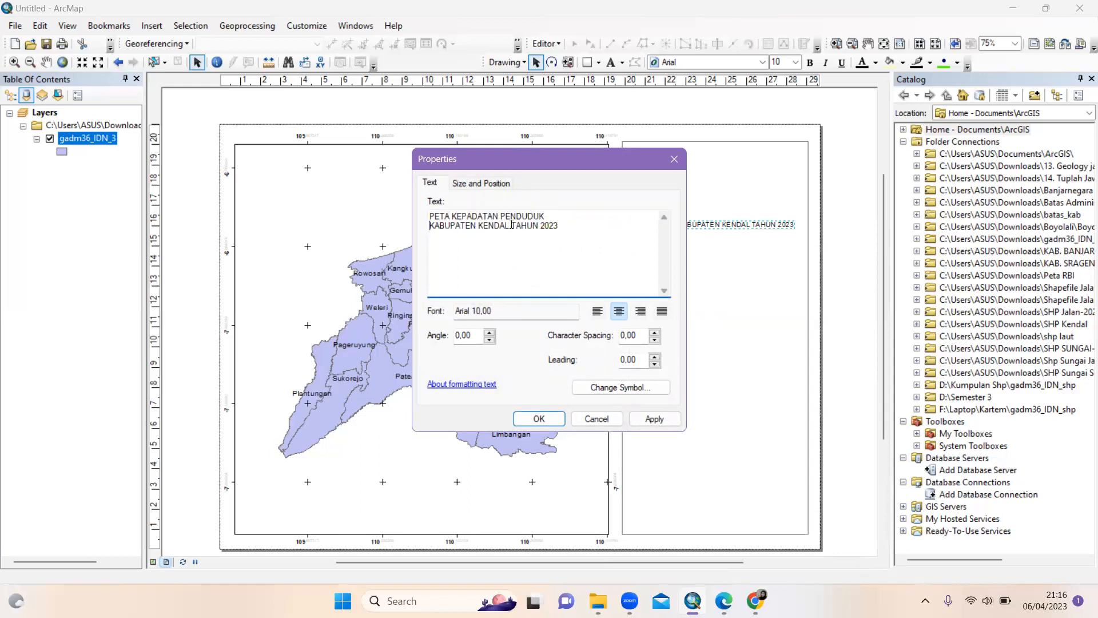
click(512, 225)
key(Return)
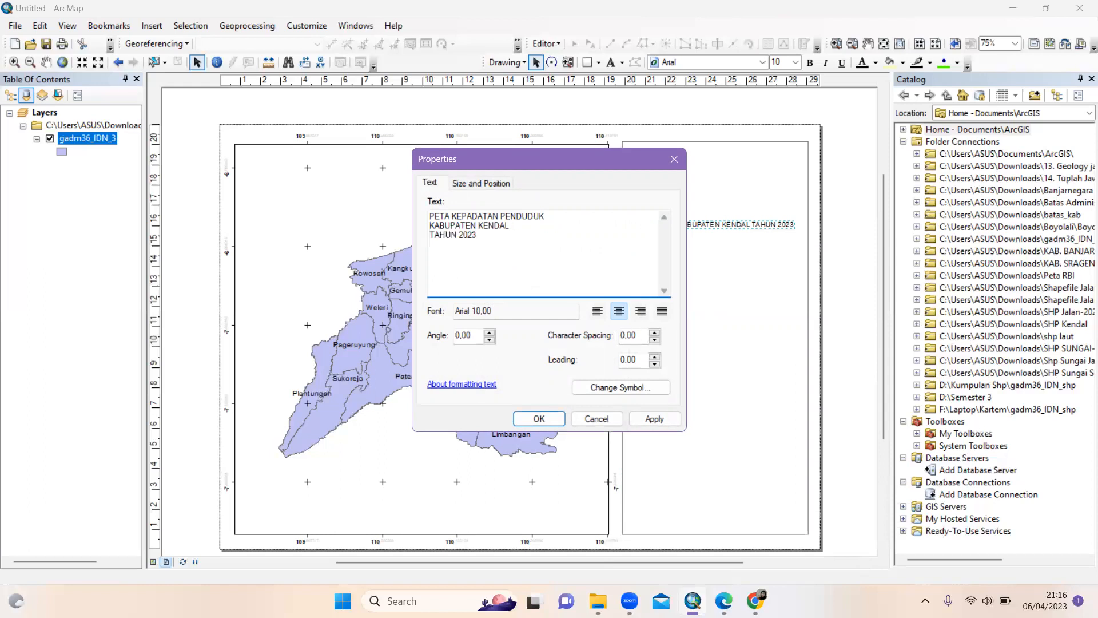
click(655, 419)
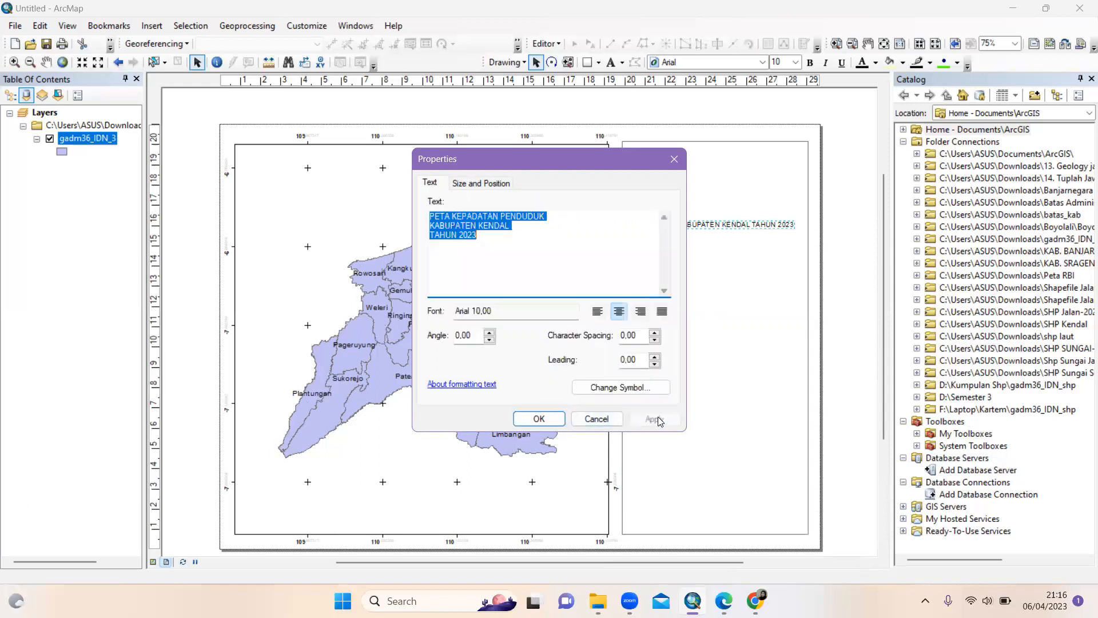
click(549, 420)
Move the three-line title to the top of the right panel, make it bold, and fine-tune its position
drag(674, 238, 722, 170)
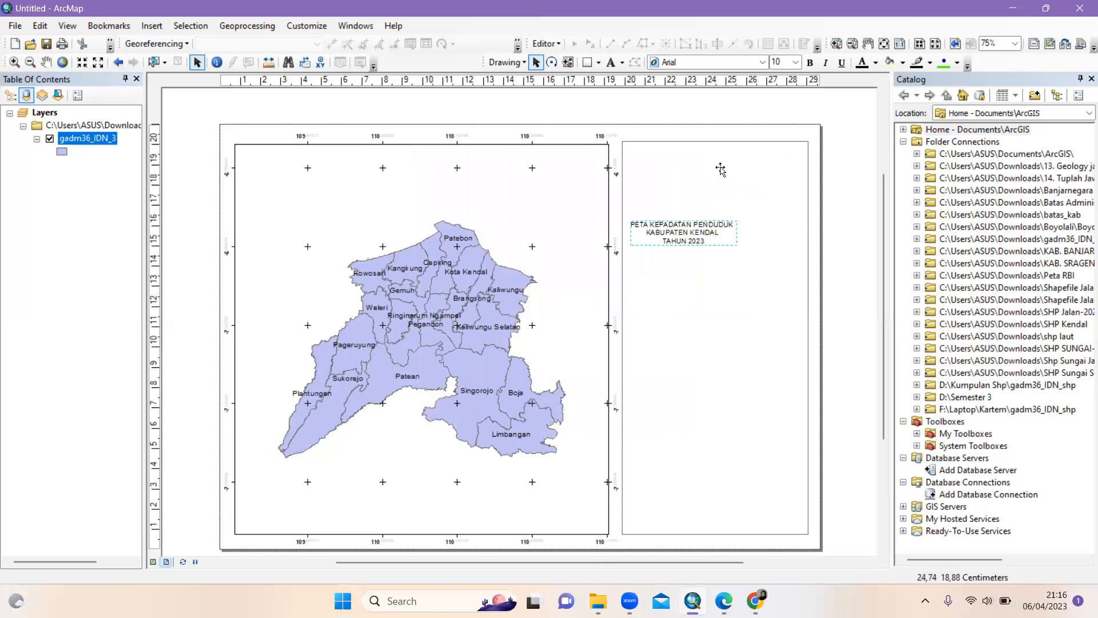
click(810, 62)
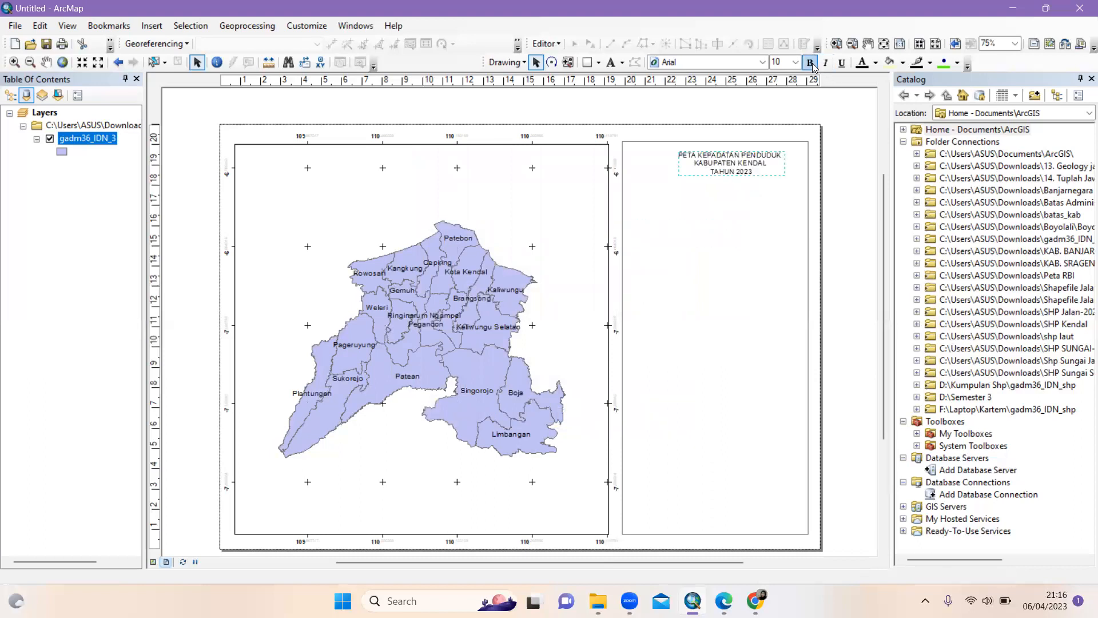
click(769, 175)
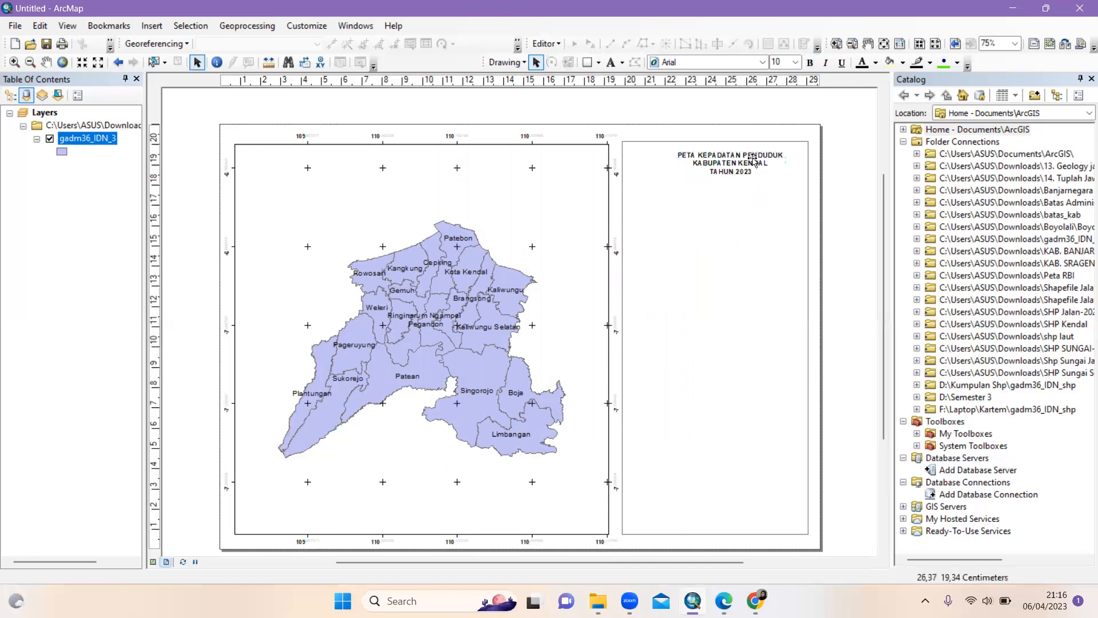
drag(753, 161, 757, 158)
click(853, 179)
click(740, 160)
click(850, 188)
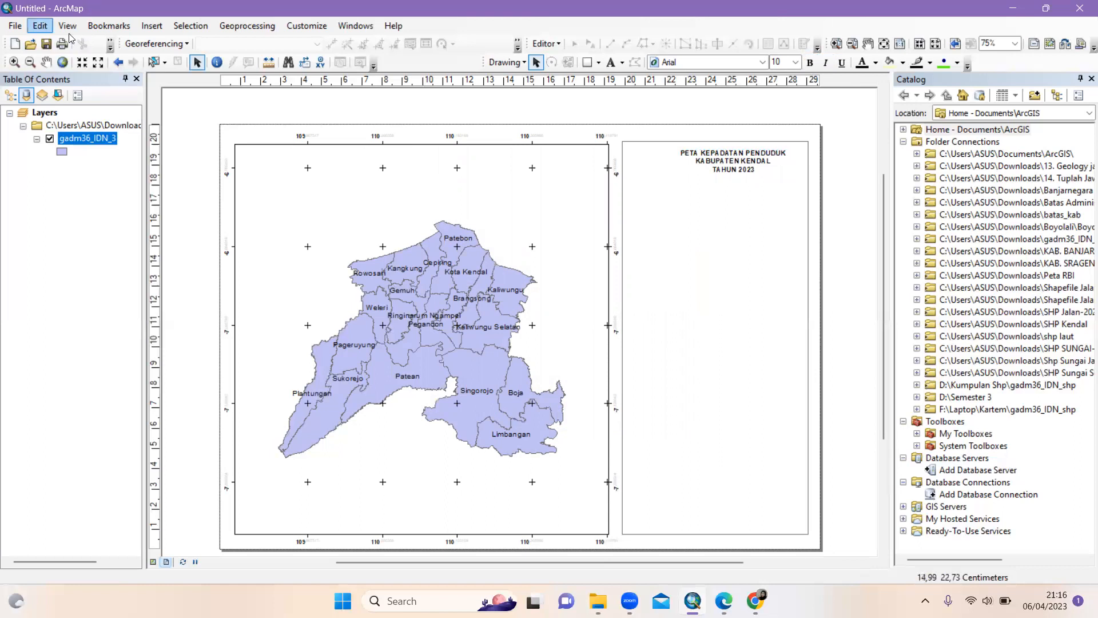
Insert the 'download' logo picture and move it into the right-hand panel
click(152, 25)
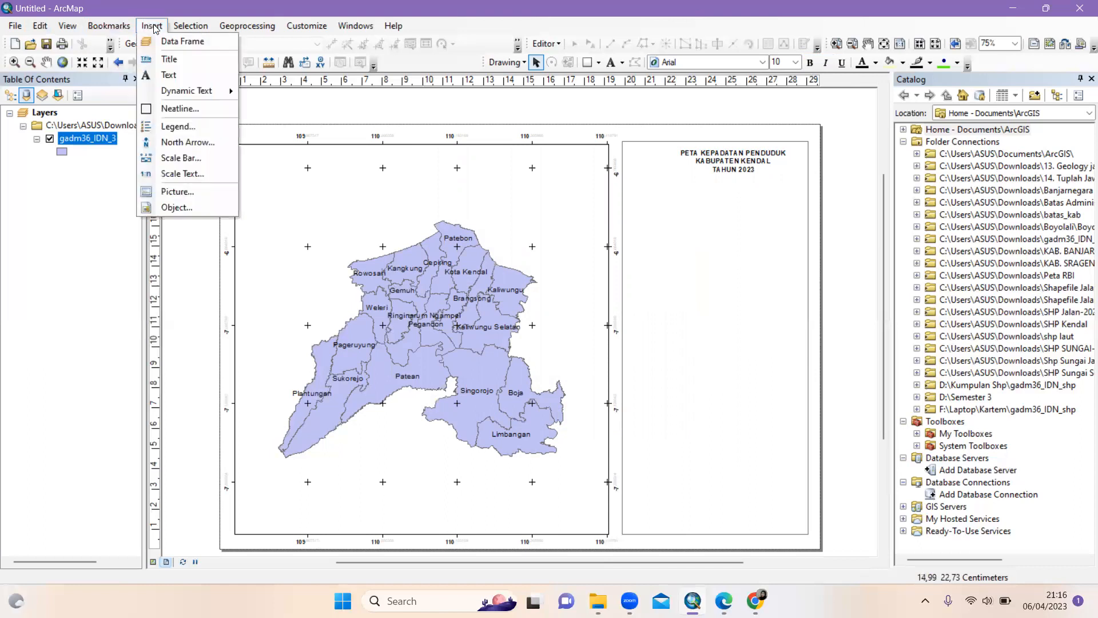
click(169, 193)
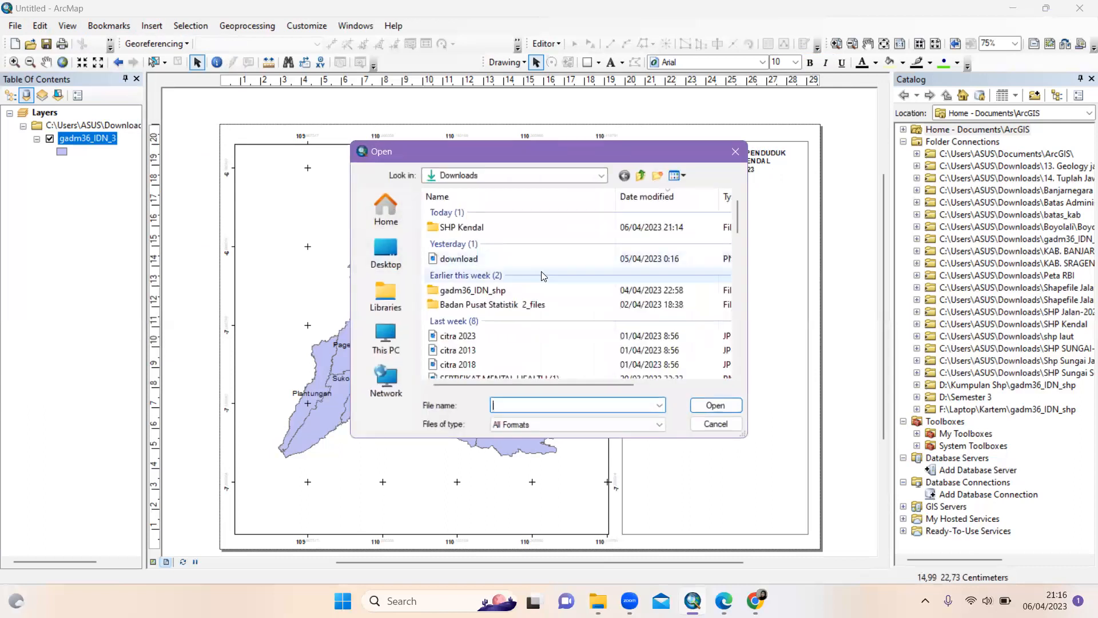
click(645, 262)
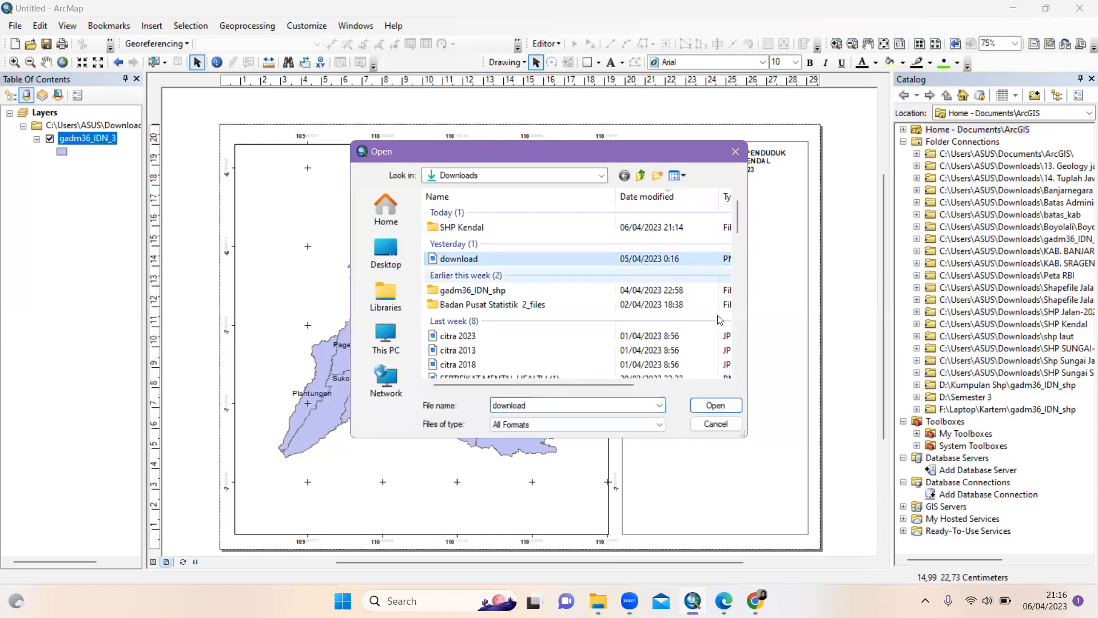
click(736, 408)
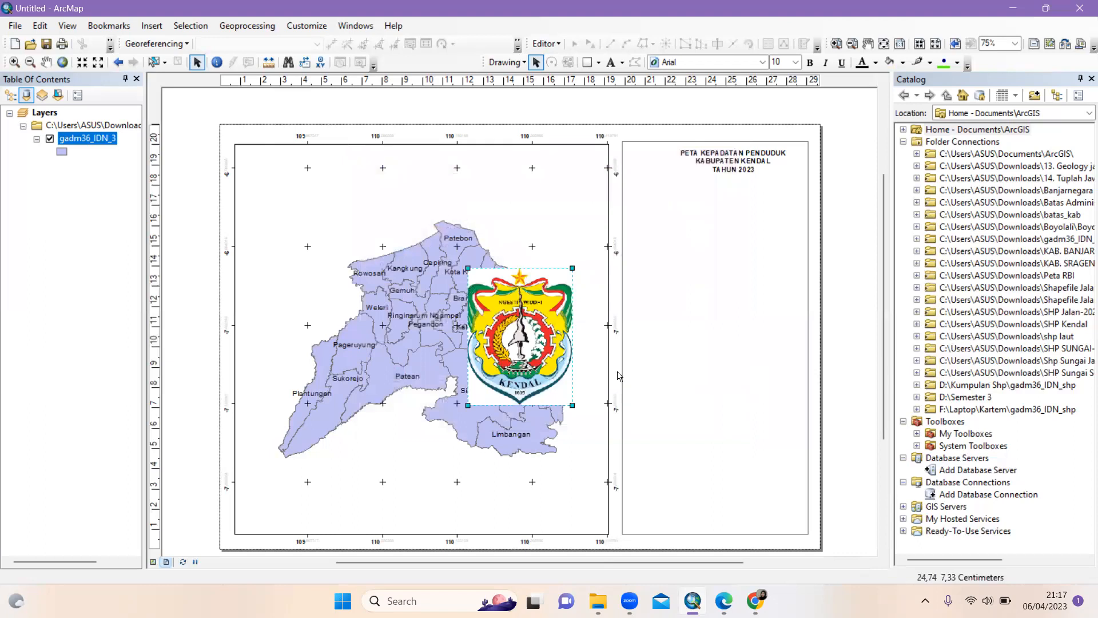
drag(502, 342, 681, 311)
Shrink the Kendal logo and place it at the panel's top-left beside the title
drag(742, 372, 721, 343)
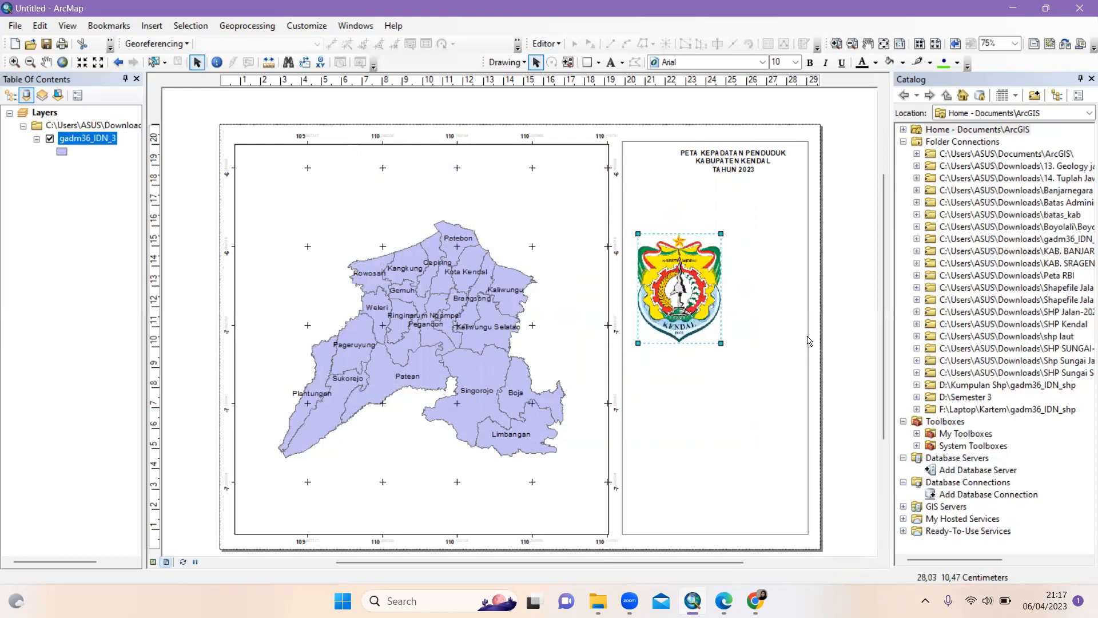
drag(699, 312, 689, 301)
drag(666, 230, 659, 144)
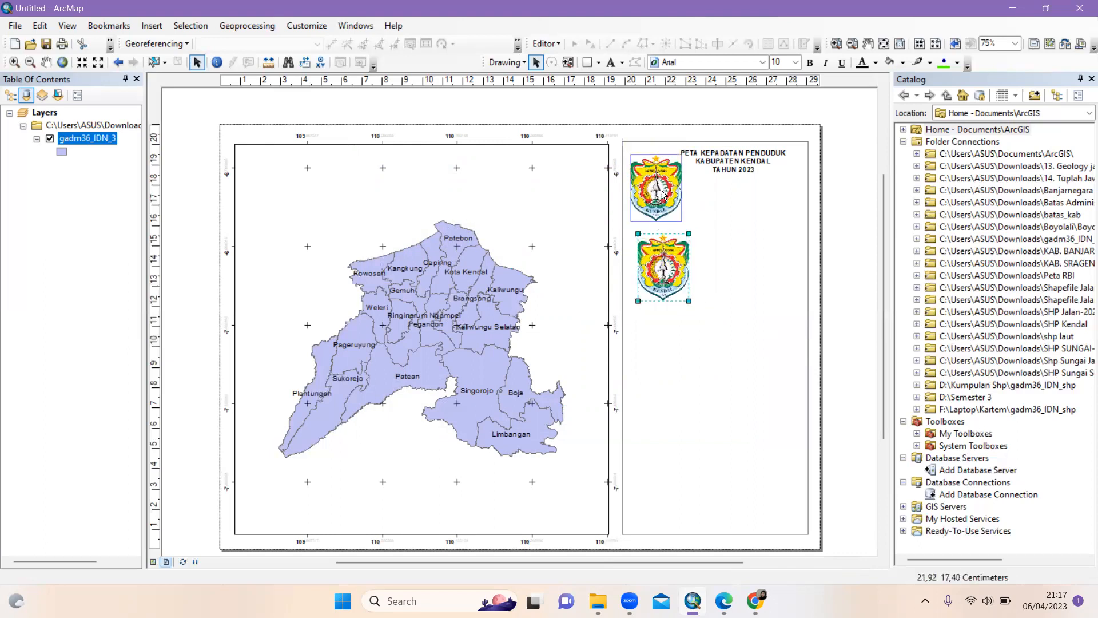
drag(679, 213, 670, 200)
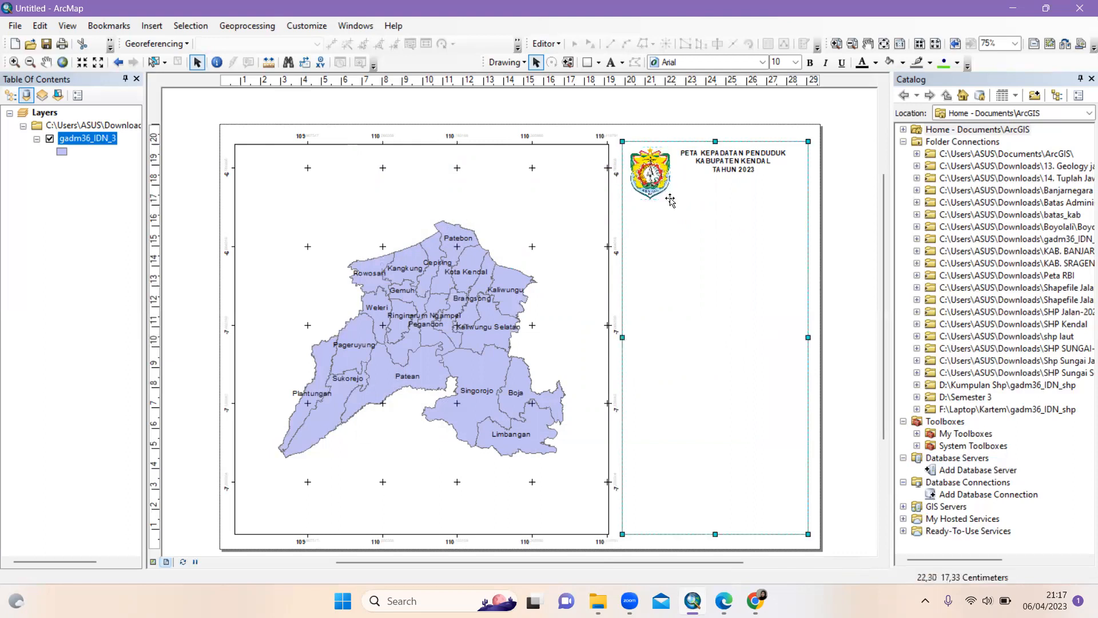
drag(671, 200, 652, 172)
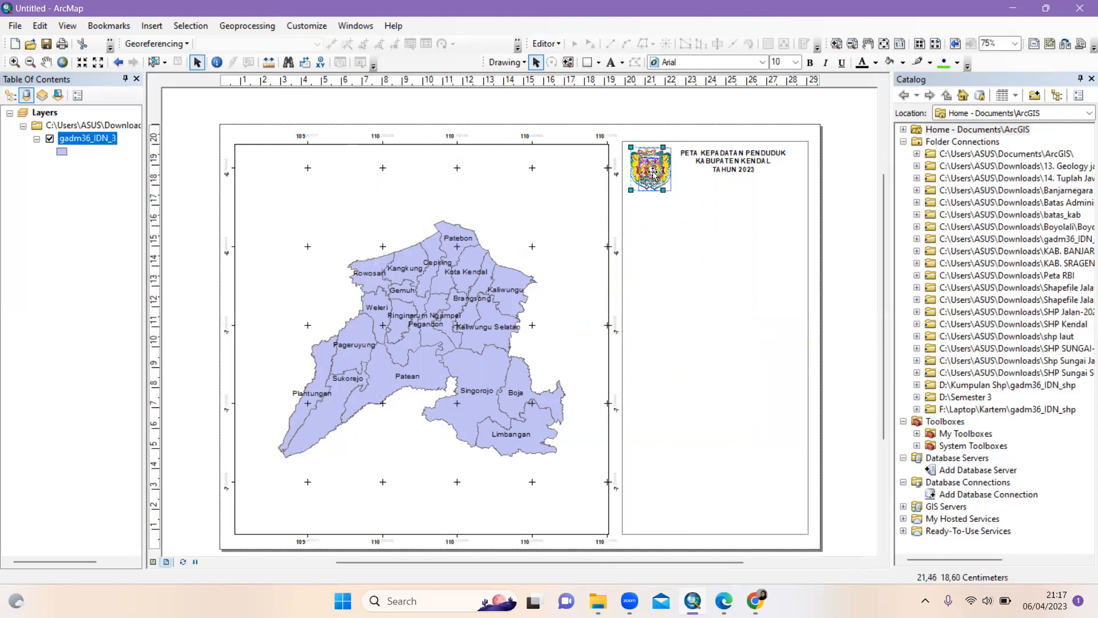
Shrink the logo further and nudge the logo and title into alignment at the panel's top
click(734, 161)
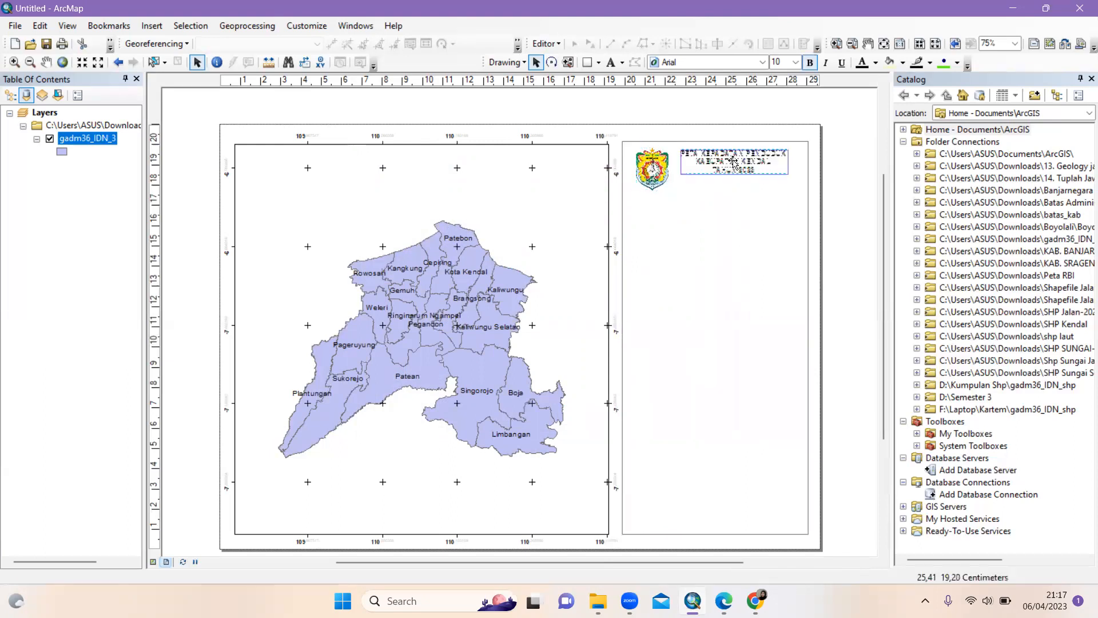
click(663, 163)
drag(668, 190, 661, 179)
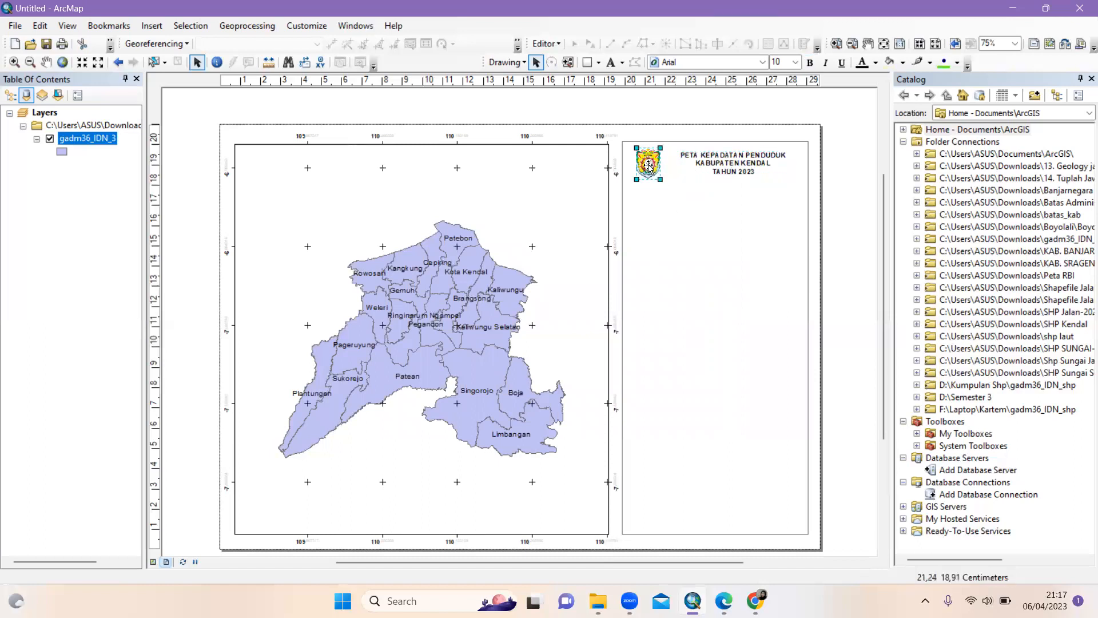
drag(648, 166, 645, 166)
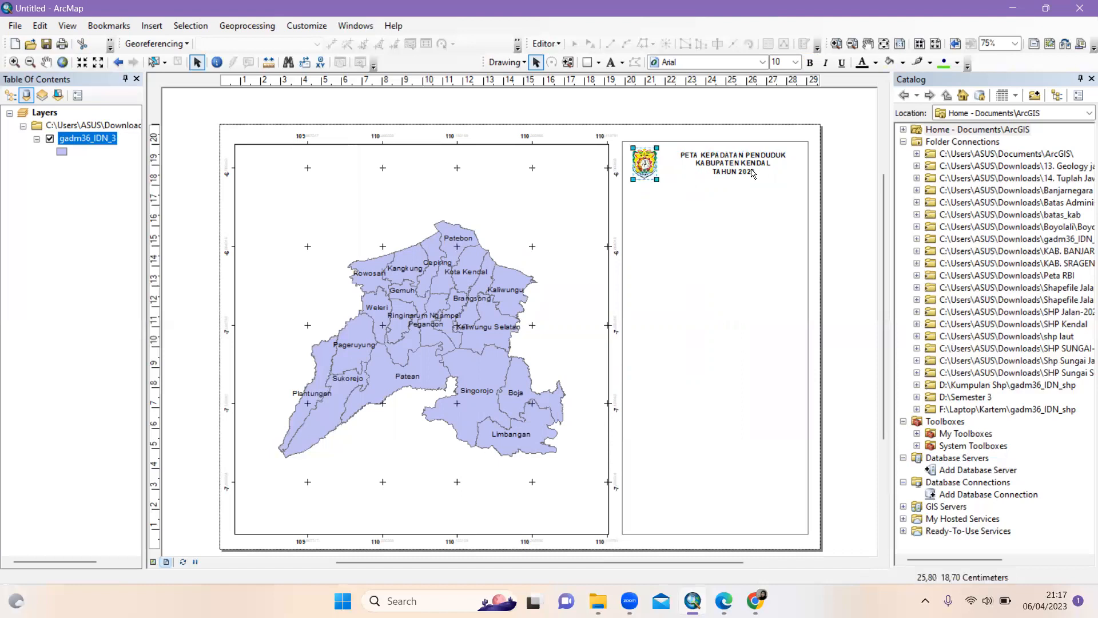
drag(735, 172, 727, 169)
drag(655, 175, 664, 175)
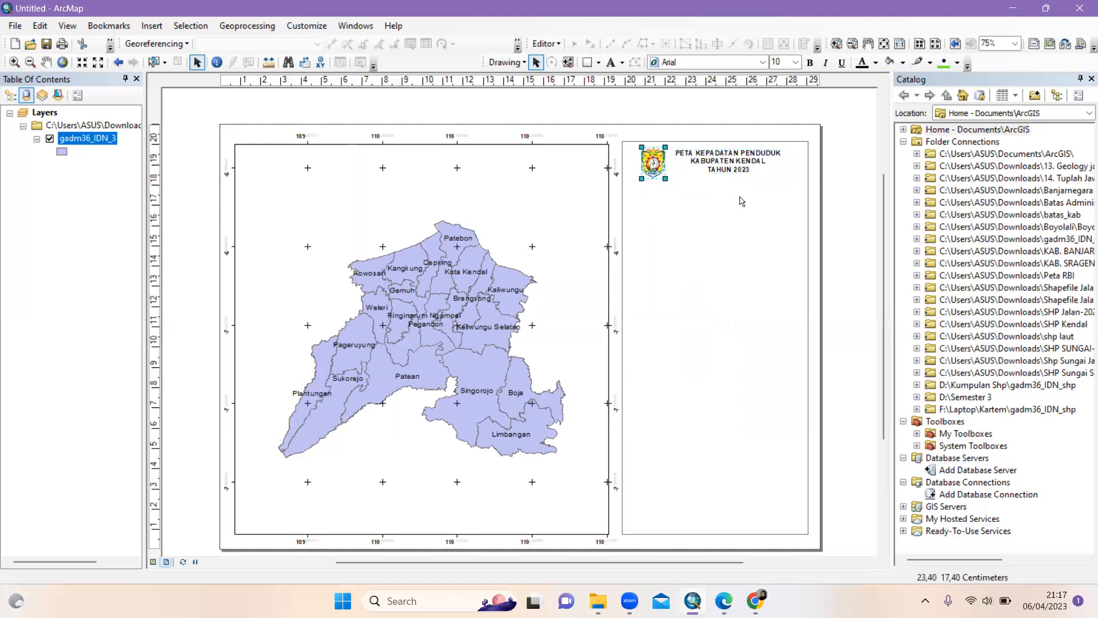
click(738, 216)
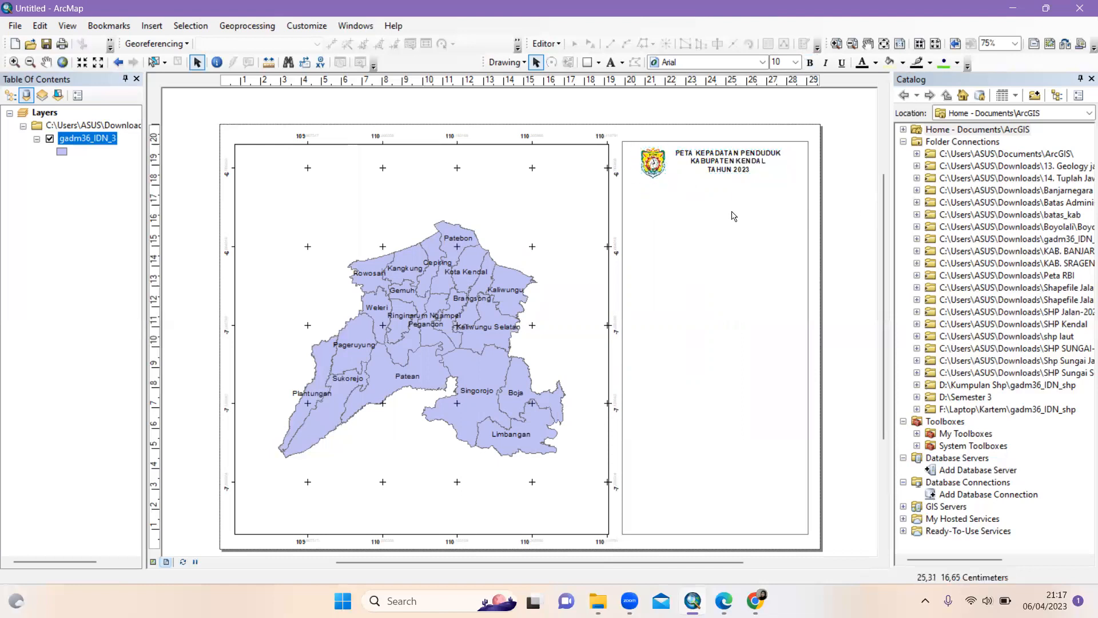
click(600, 63)
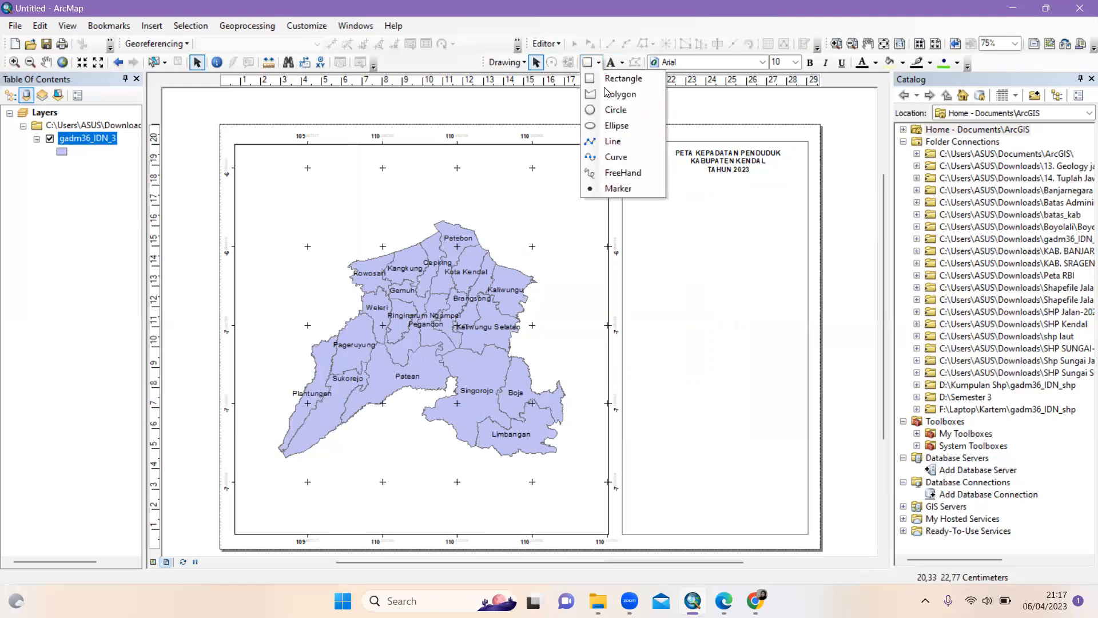
Draw a horizontal line across the side panel under the title and shift it into place
click(616, 143)
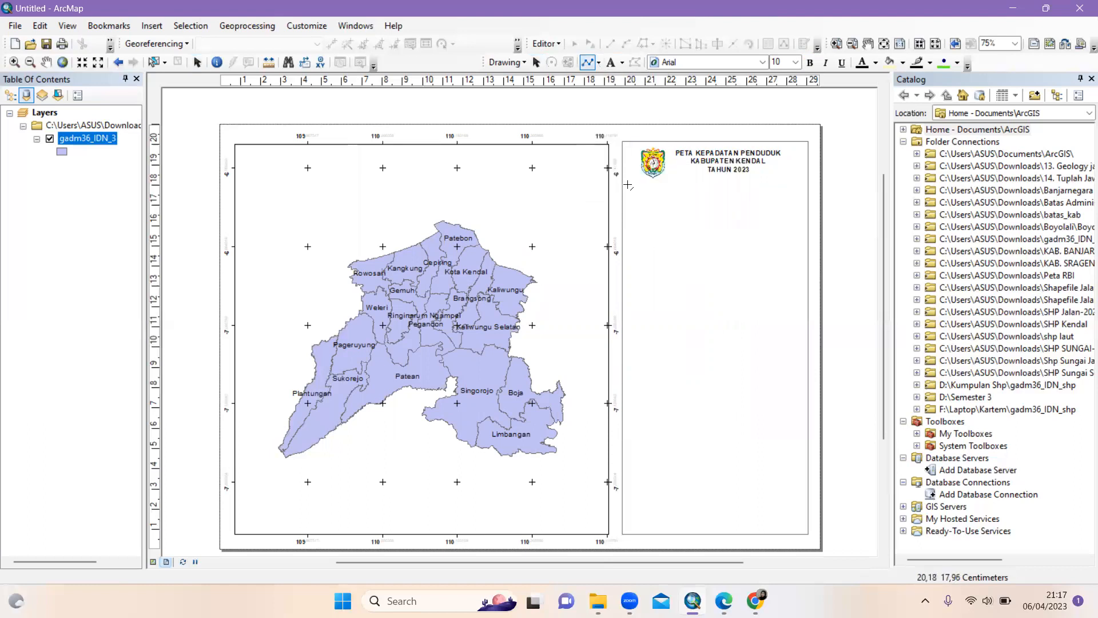
click(625, 183)
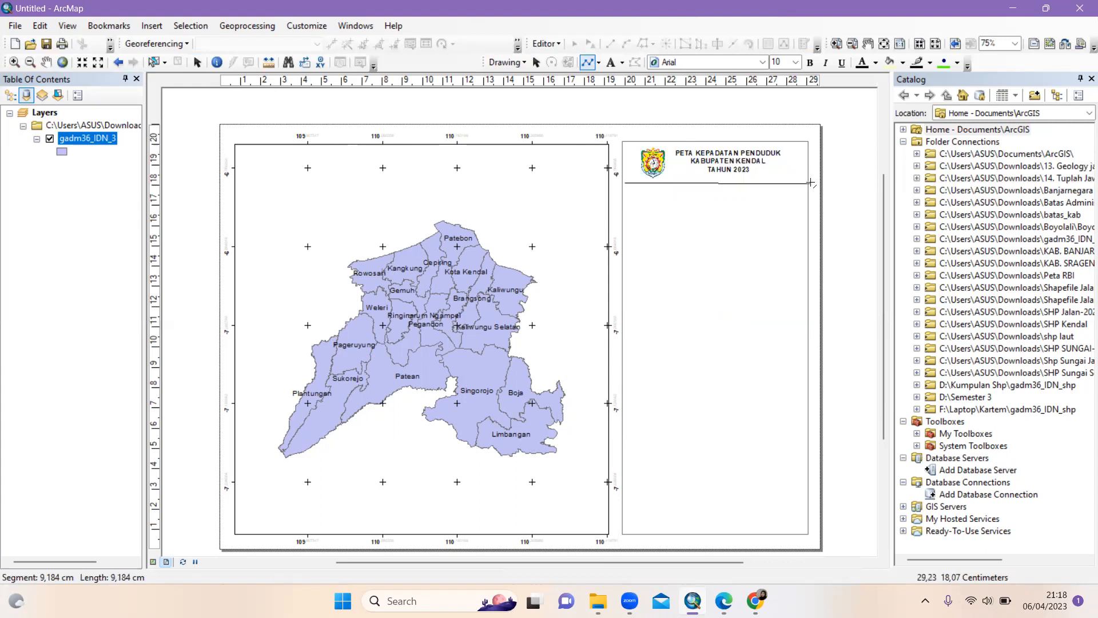
double_click(811, 183)
click(715, 183)
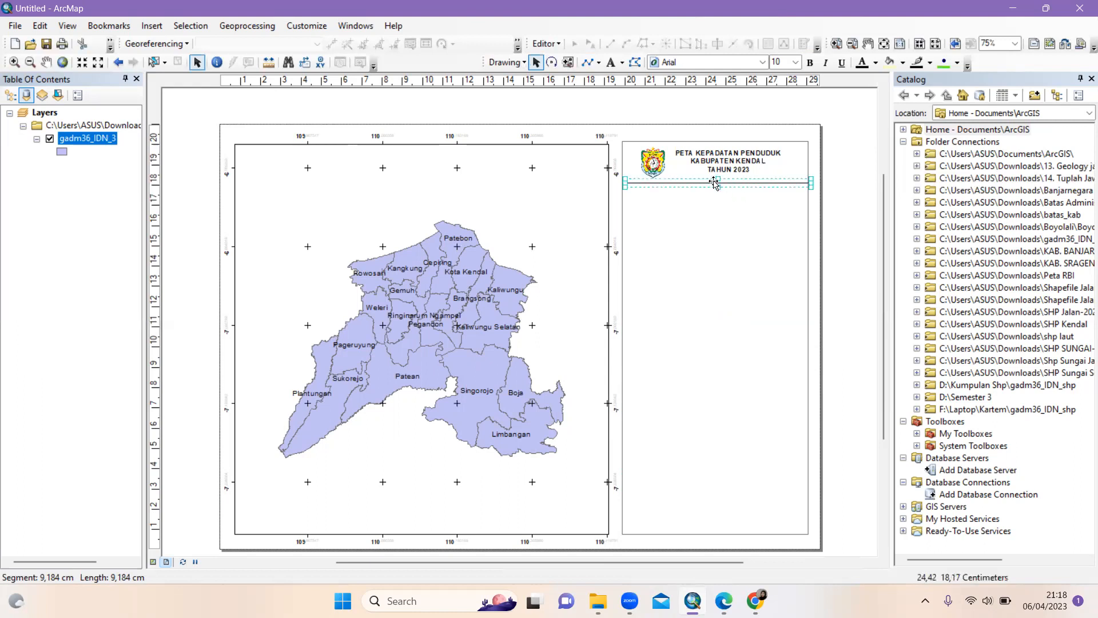
drag(714, 183, 728, 184)
drag(714, 183, 709, 183)
click(718, 184)
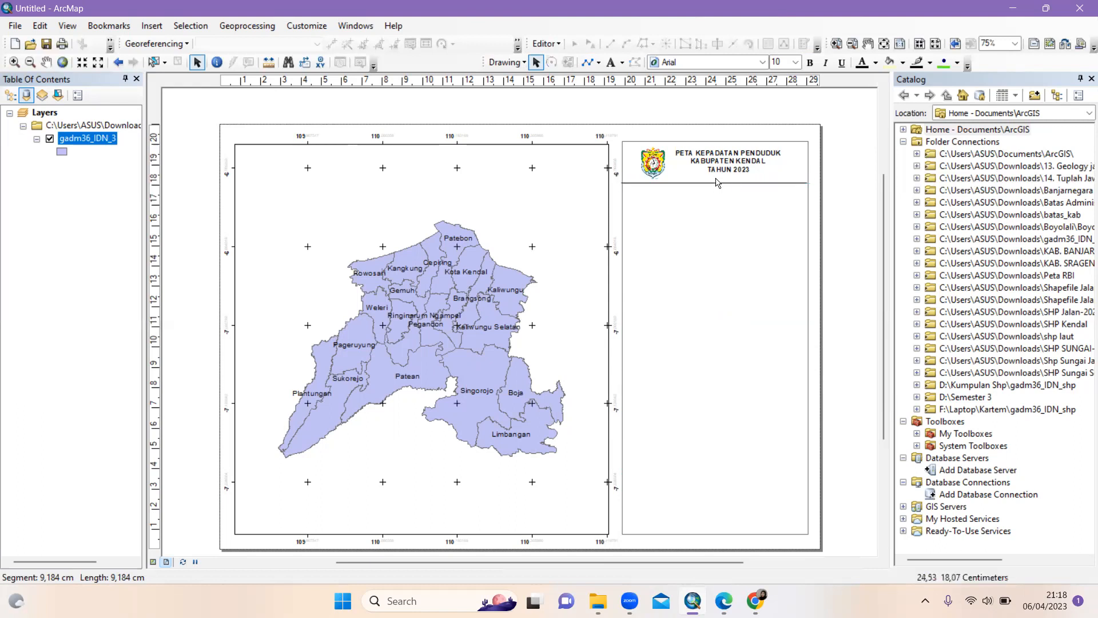
click(718, 183)
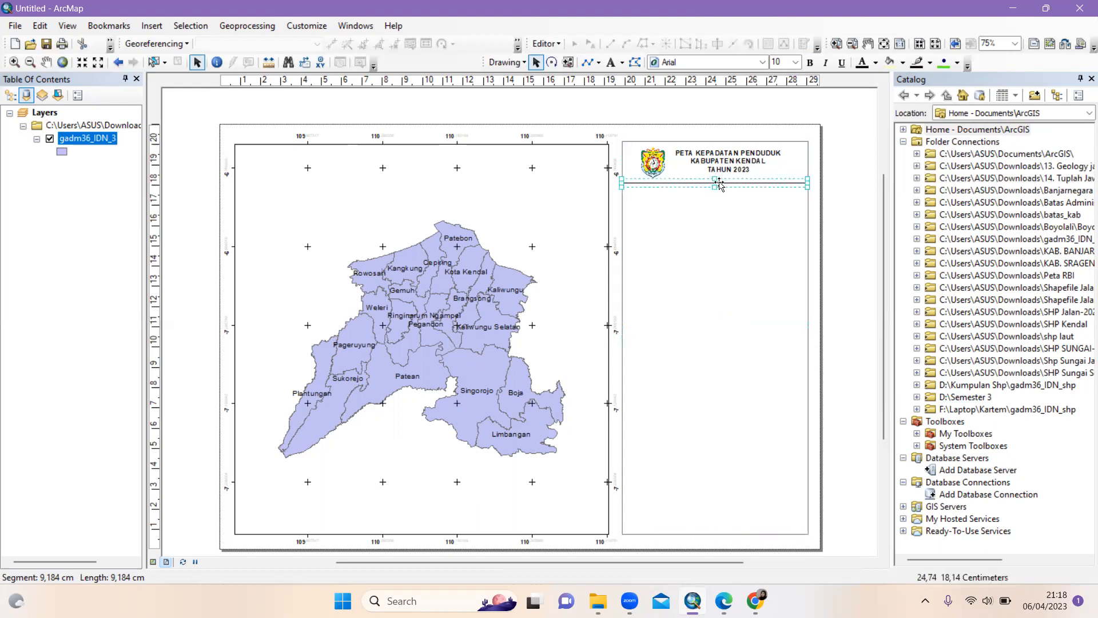
click(837, 197)
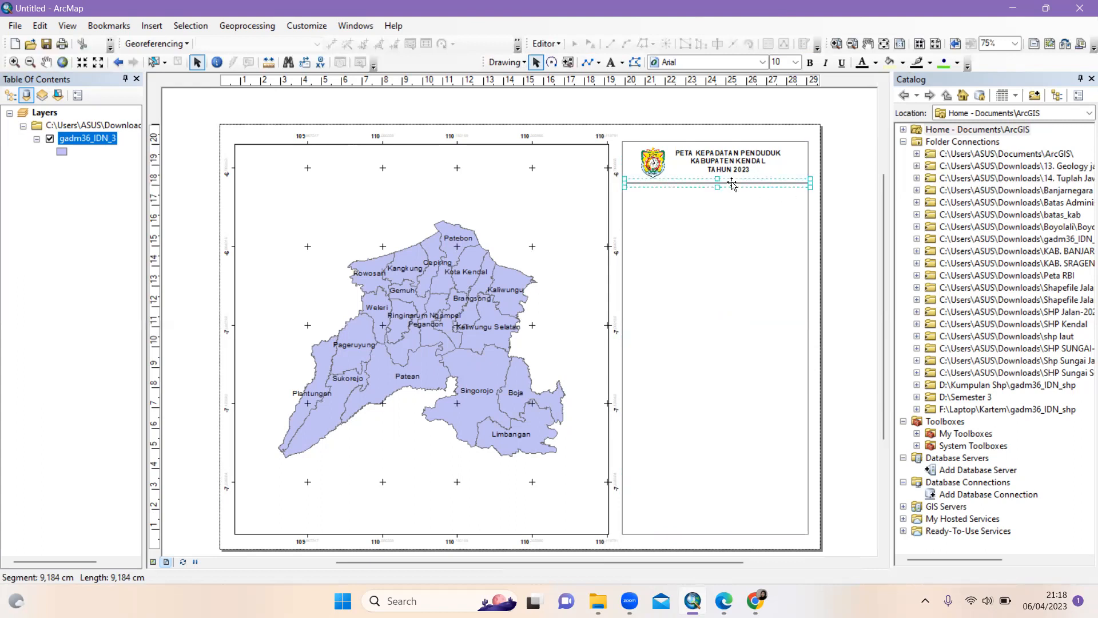
click(733, 183)
click(831, 207)
Widen the side panel frame slightly at its right edge and nudge the logo left
click(809, 229)
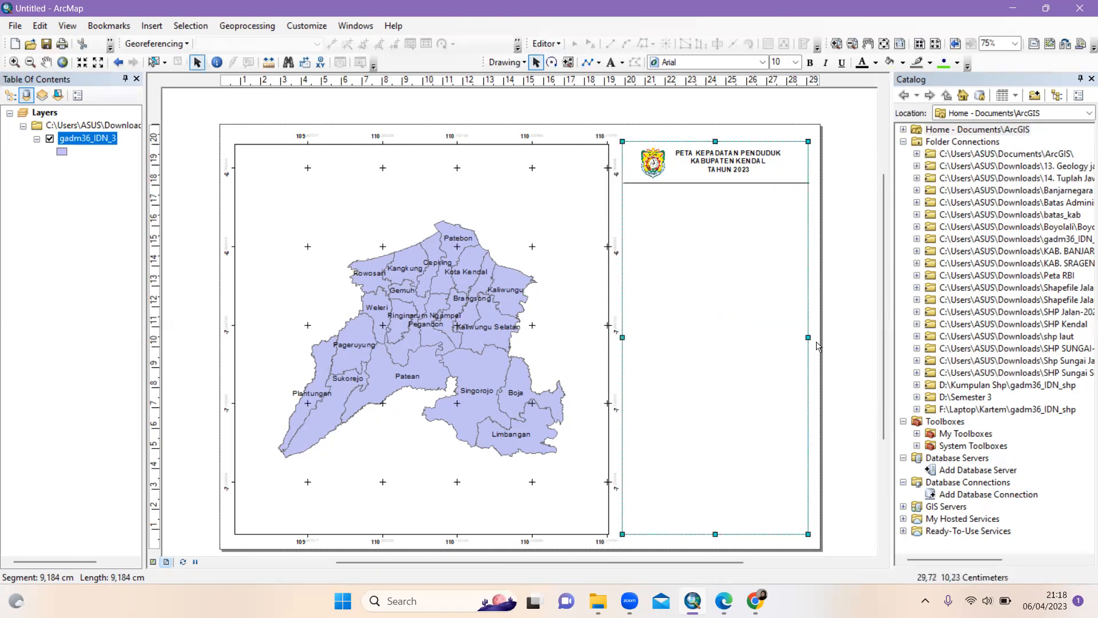
drag(808, 337, 811, 338)
click(866, 331)
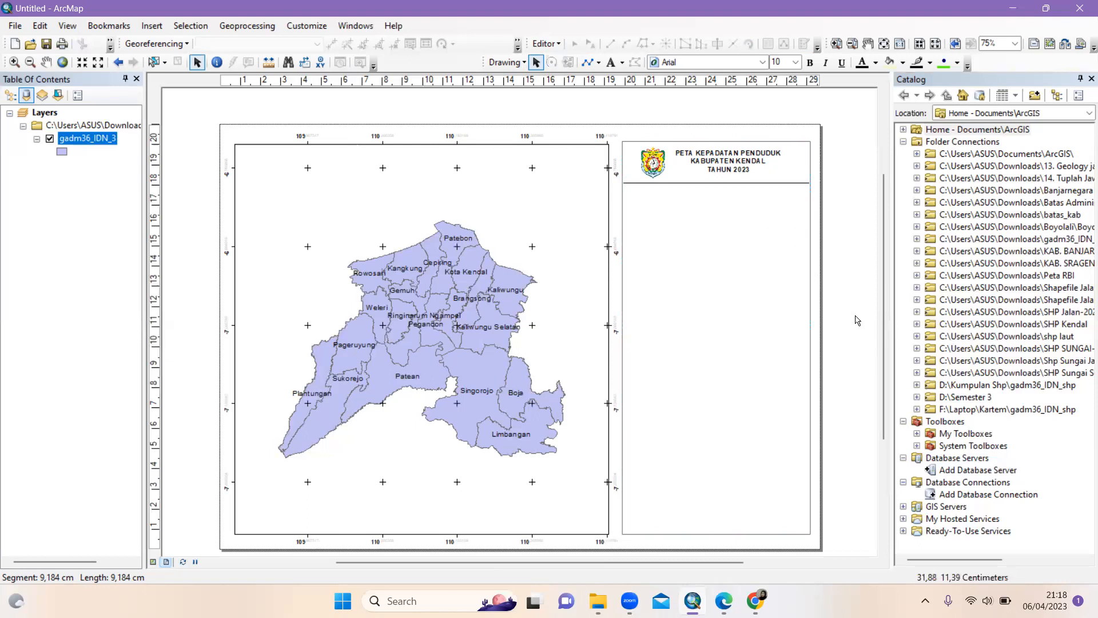
click(652, 166)
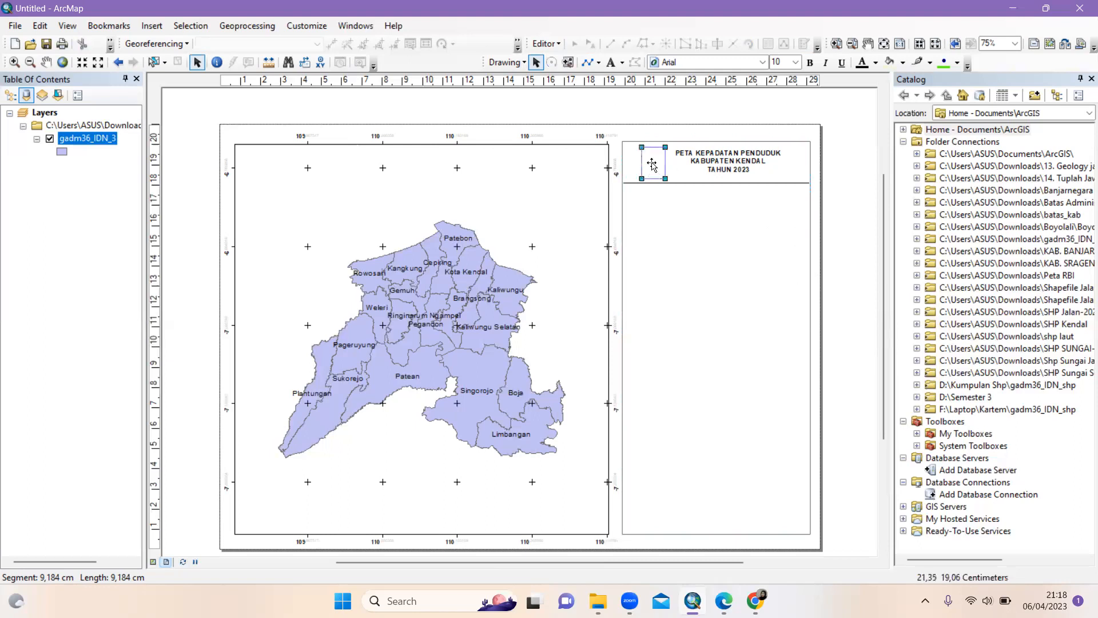
drag(645, 164, 639, 164)
click(725, 167)
click(766, 170)
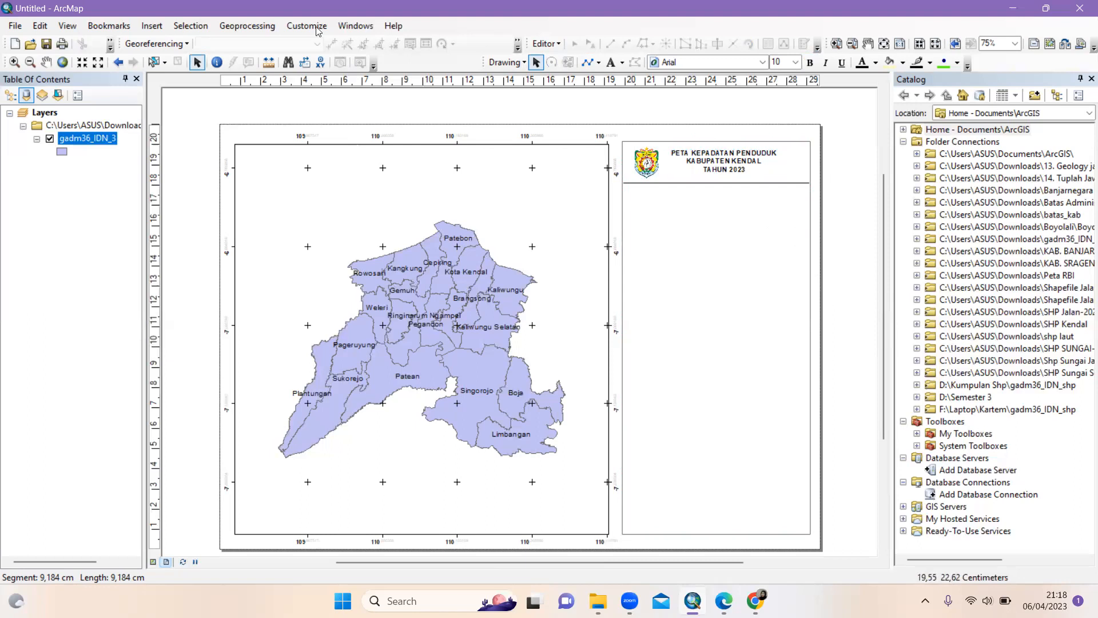
click(155, 25)
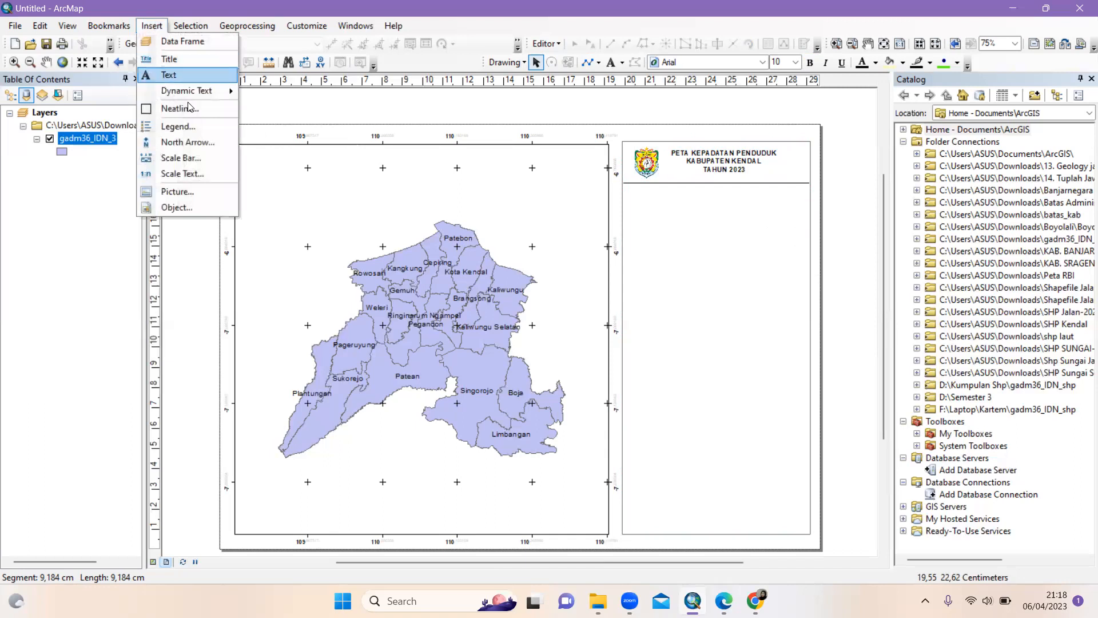
Insert a gadm36_IDN_3 legend titled 'Legenda' at size 14 and drag it under the divider
click(189, 127)
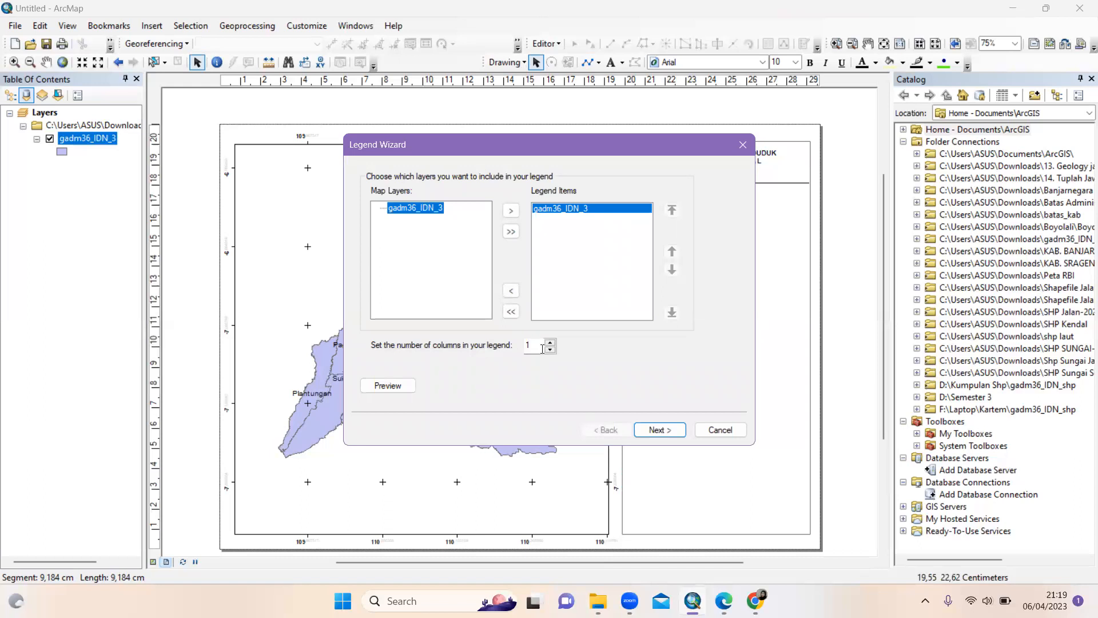
click(672, 431)
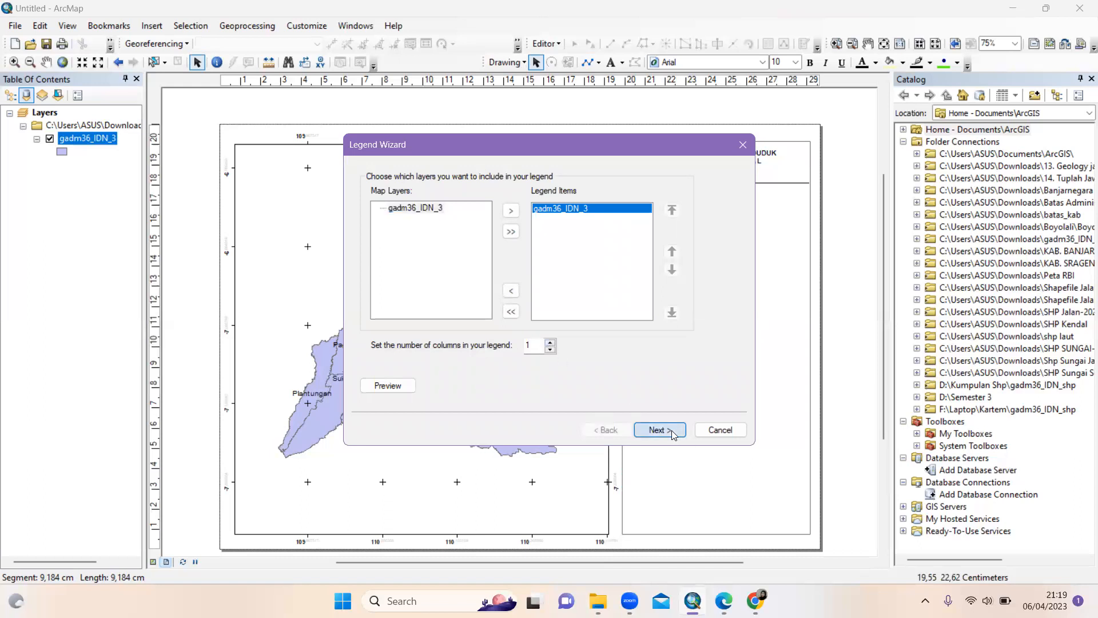
click(433, 224)
text(a)
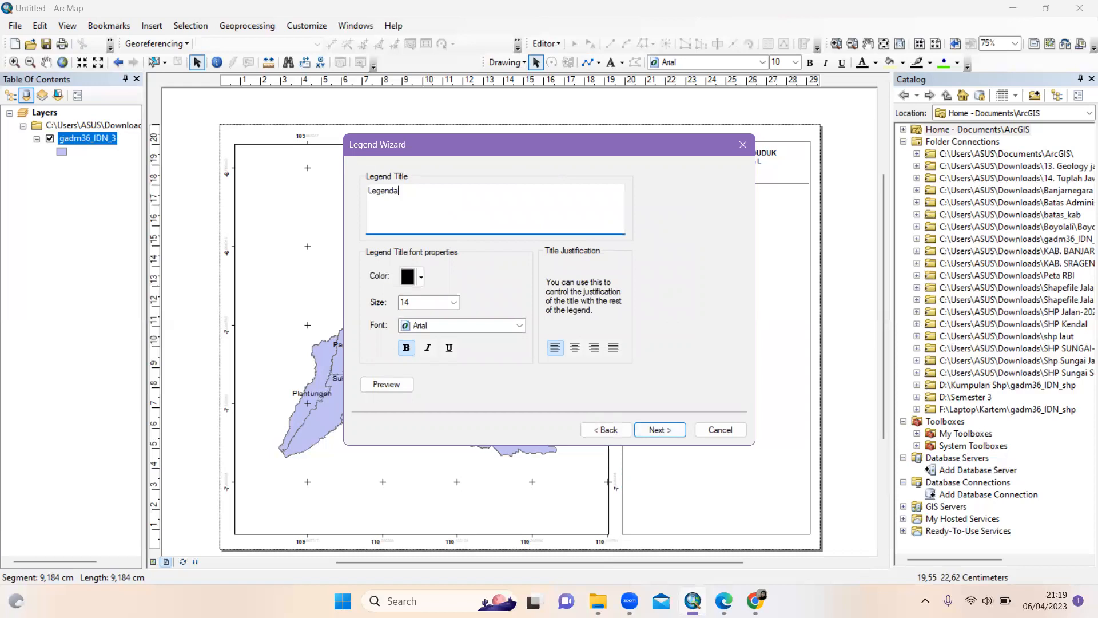
click(455, 302)
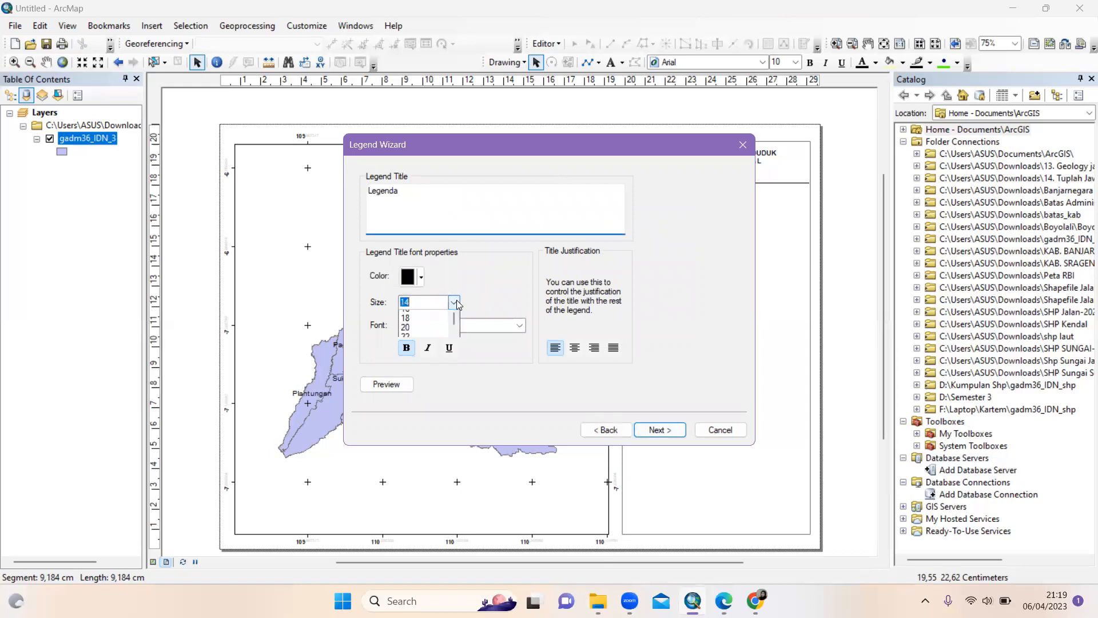
click(433, 314)
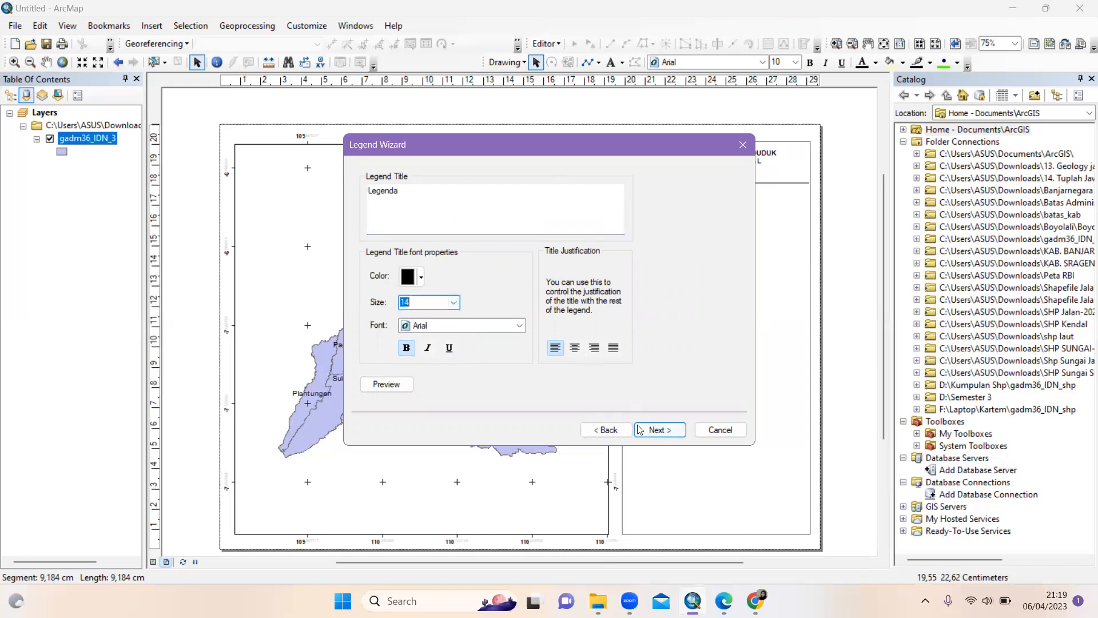
click(660, 430)
click(661, 429)
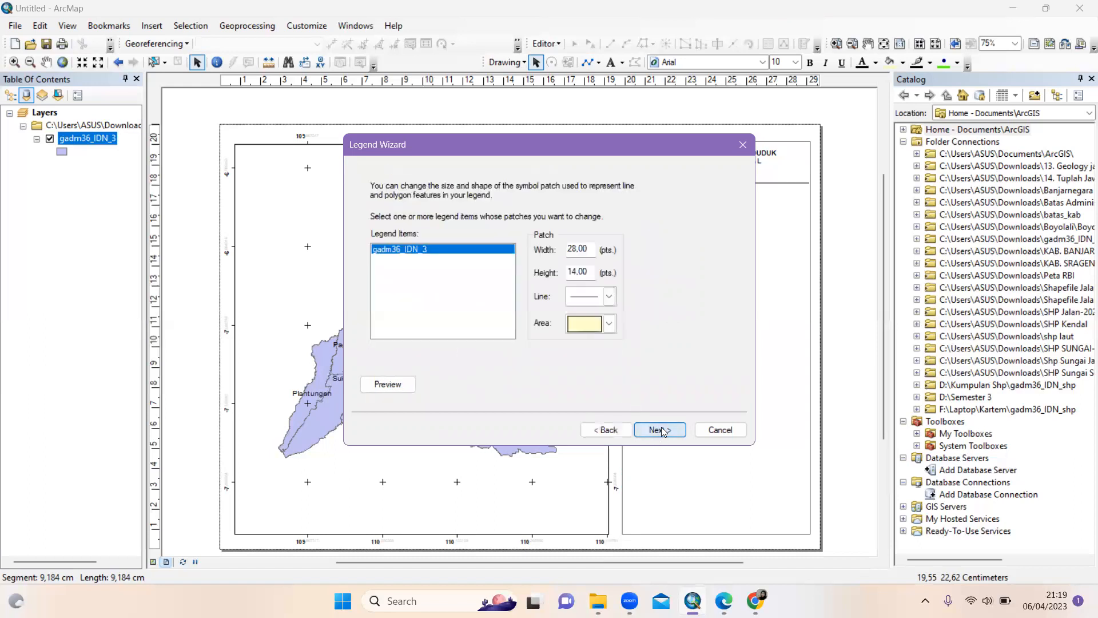
click(660, 429)
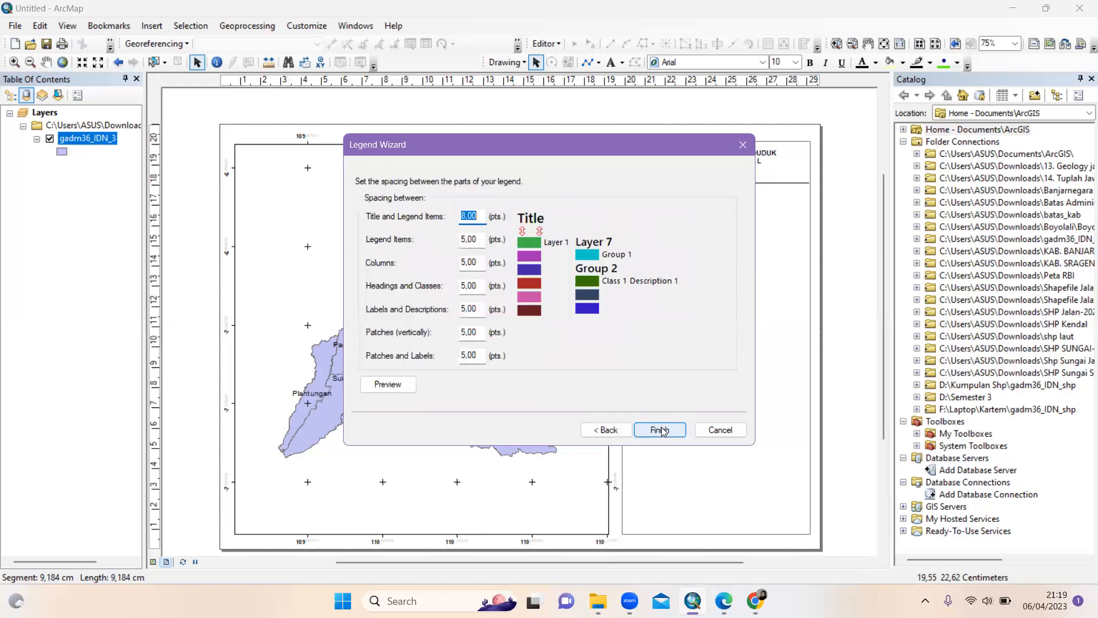
click(660, 429)
drag(460, 361, 673, 199)
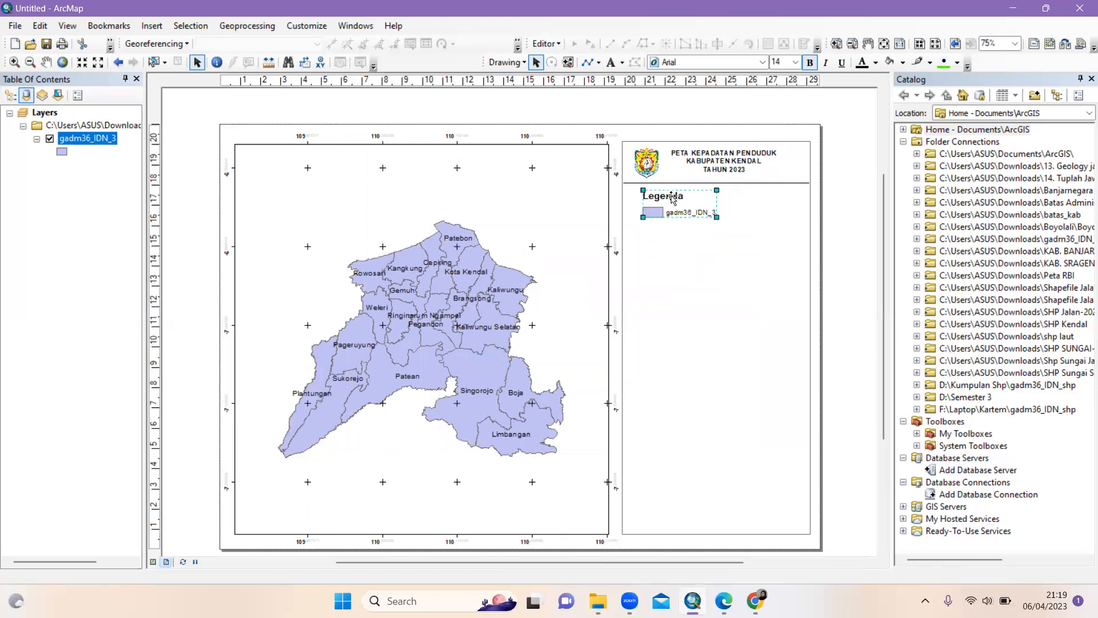
Open the gadm36_IDN_3 layer's symbology and compare unique-value and graduated colour options
right_click(91, 140)
click(130, 430)
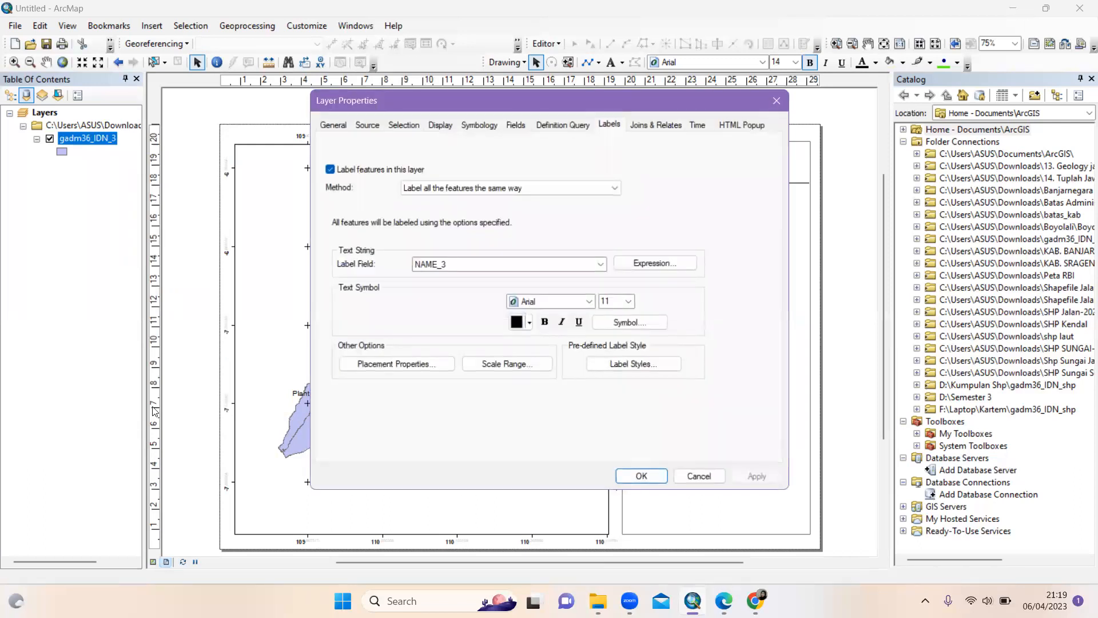
click(480, 125)
click(356, 174)
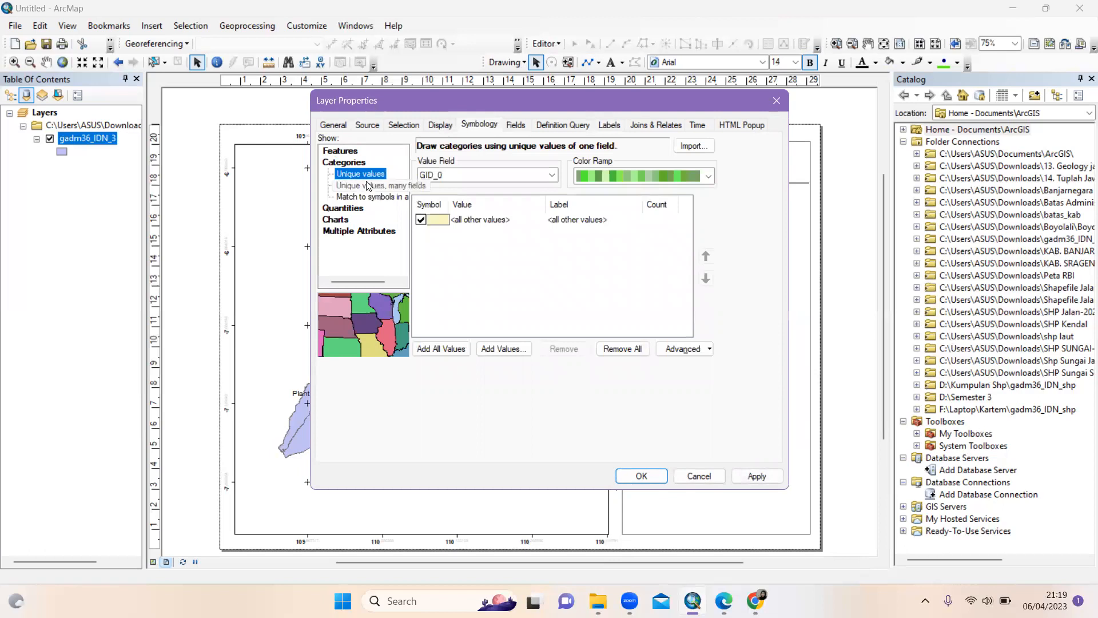
click(345, 208)
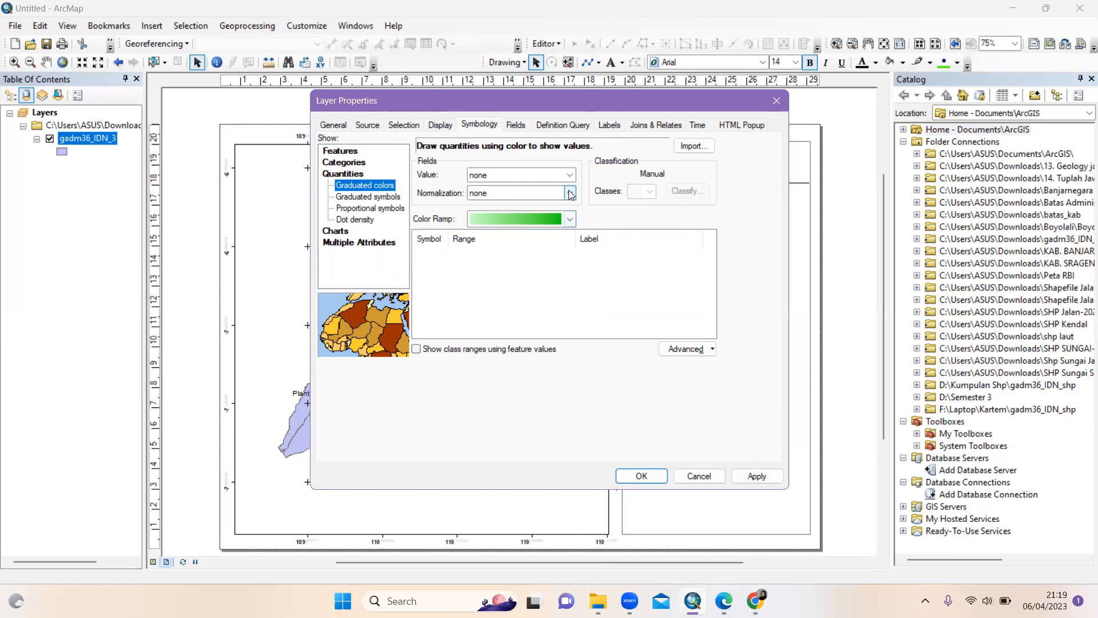
click(570, 220)
click(570, 222)
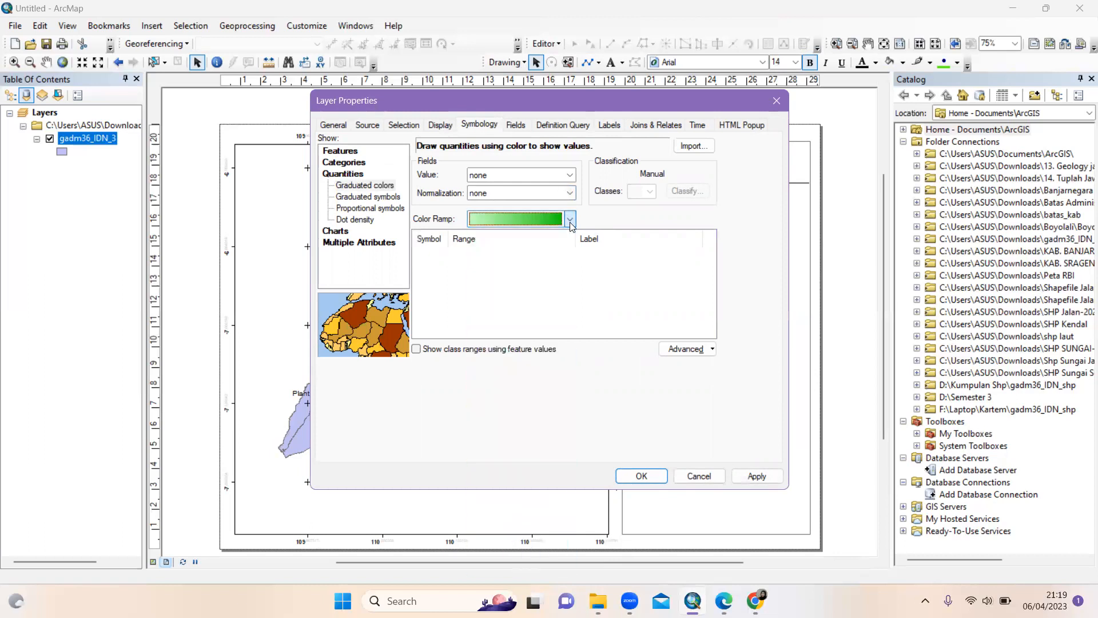
Switch back to unique values, add all values and turn off <all other values>
click(352, 152)
click(354, 175)
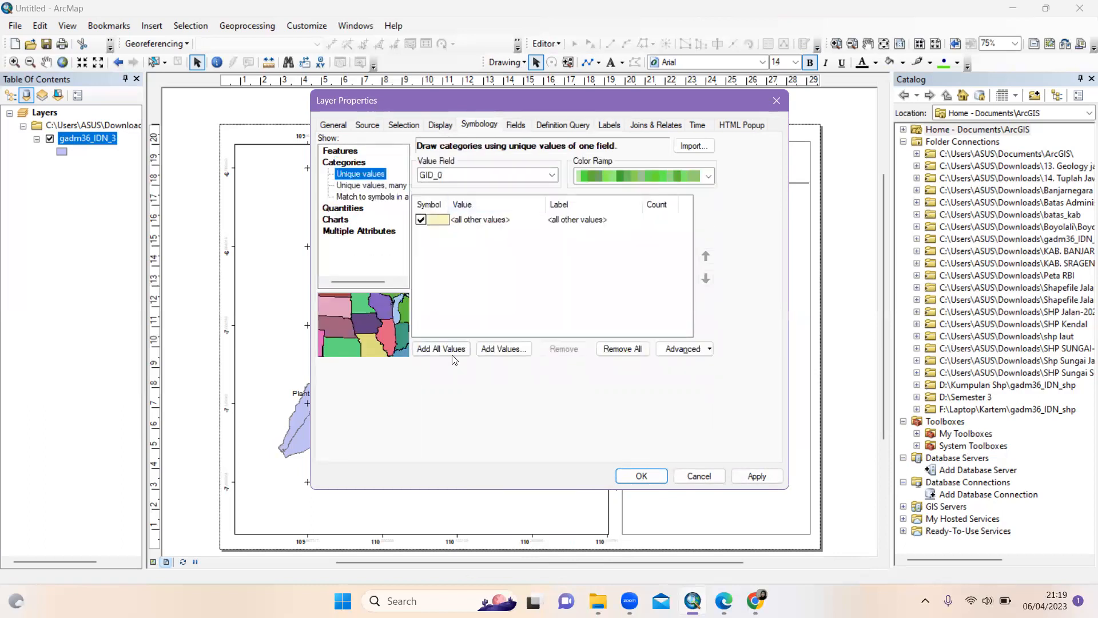
click(453, 355)
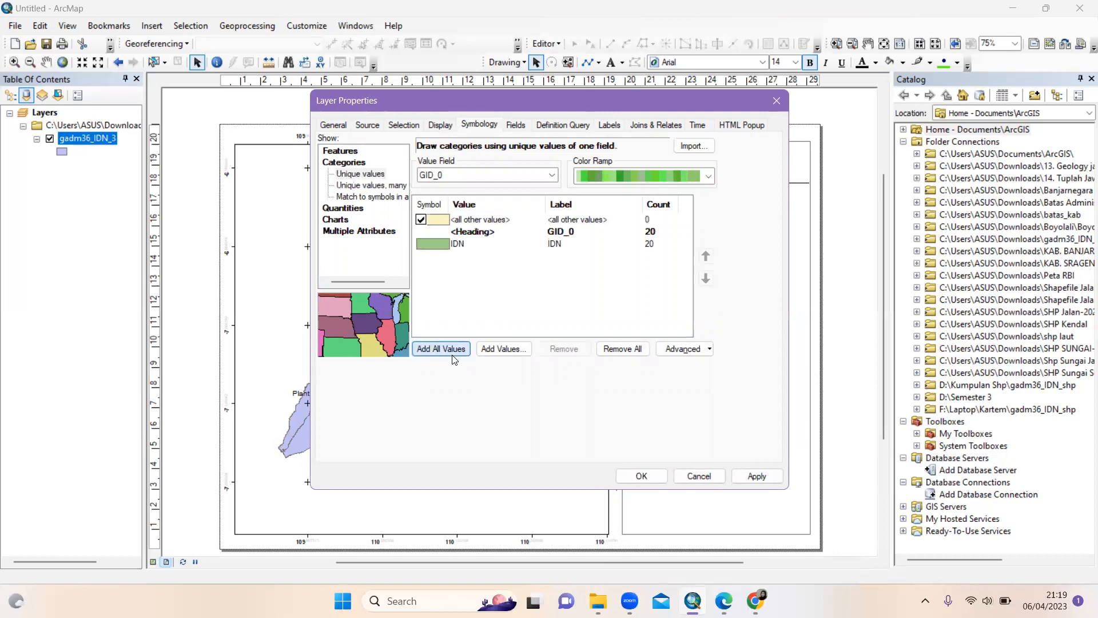
click(421, 220)
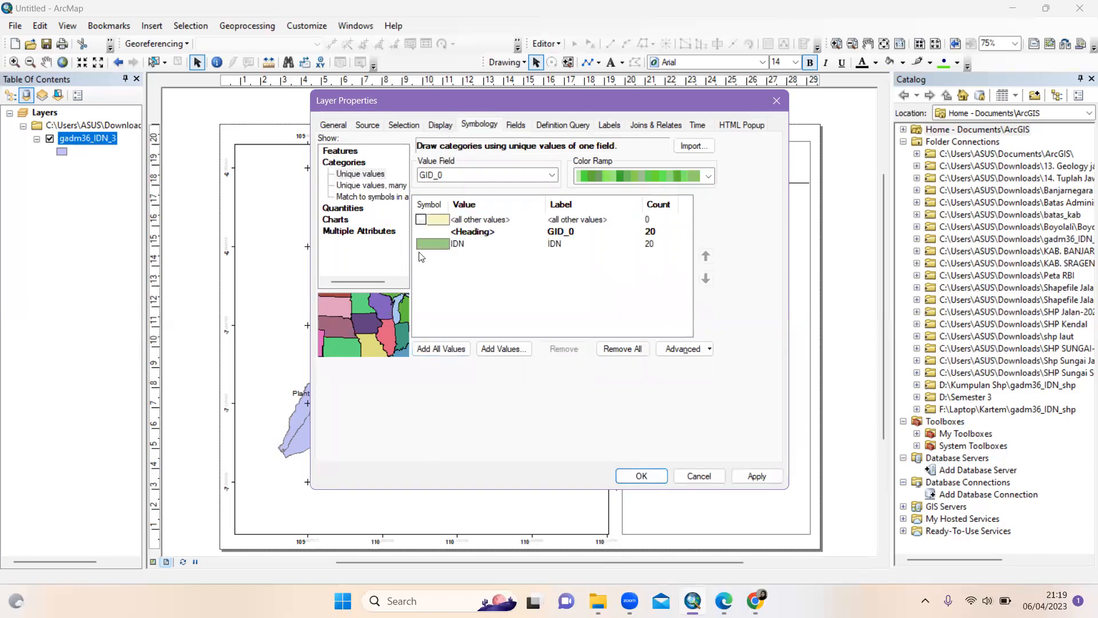
click(552, 176)
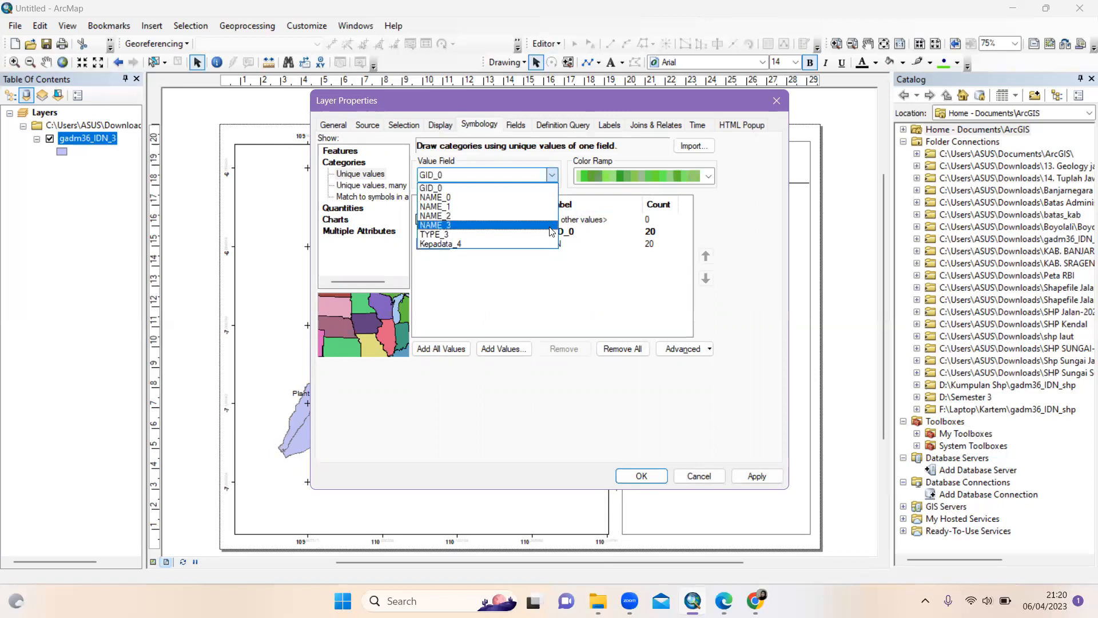
Categorise by Kepadata_4, list all its values, and keep the green colour ramp
click(537, 244)
click(449, 351)
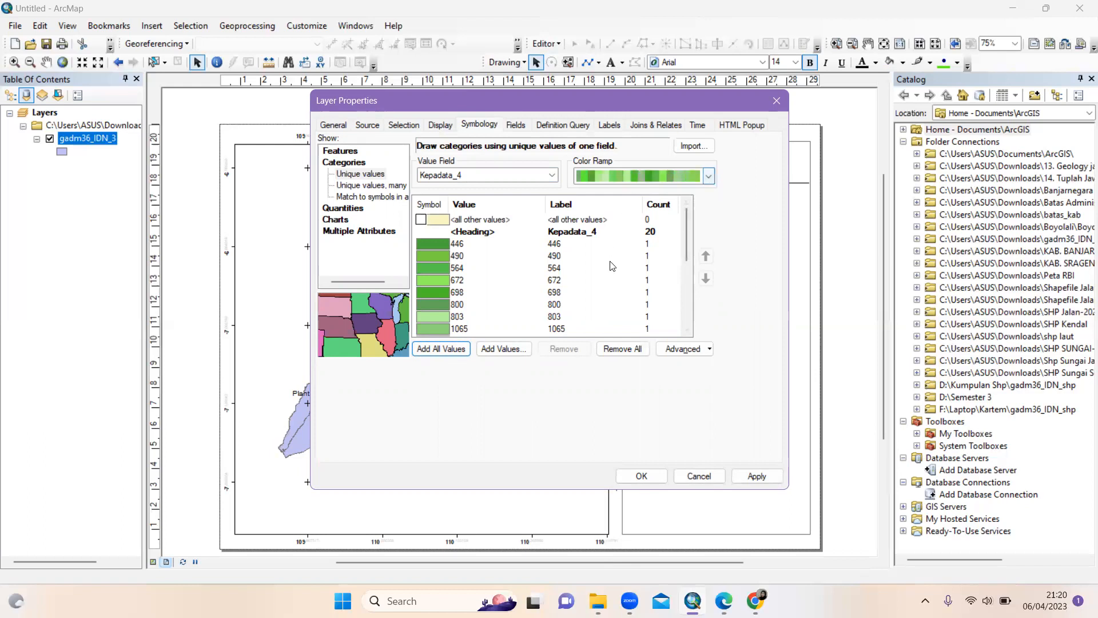
scroll(595, 279, down, 2)
scroll(598, 279, up, 2)
click(708, 177)
click(707, 178)
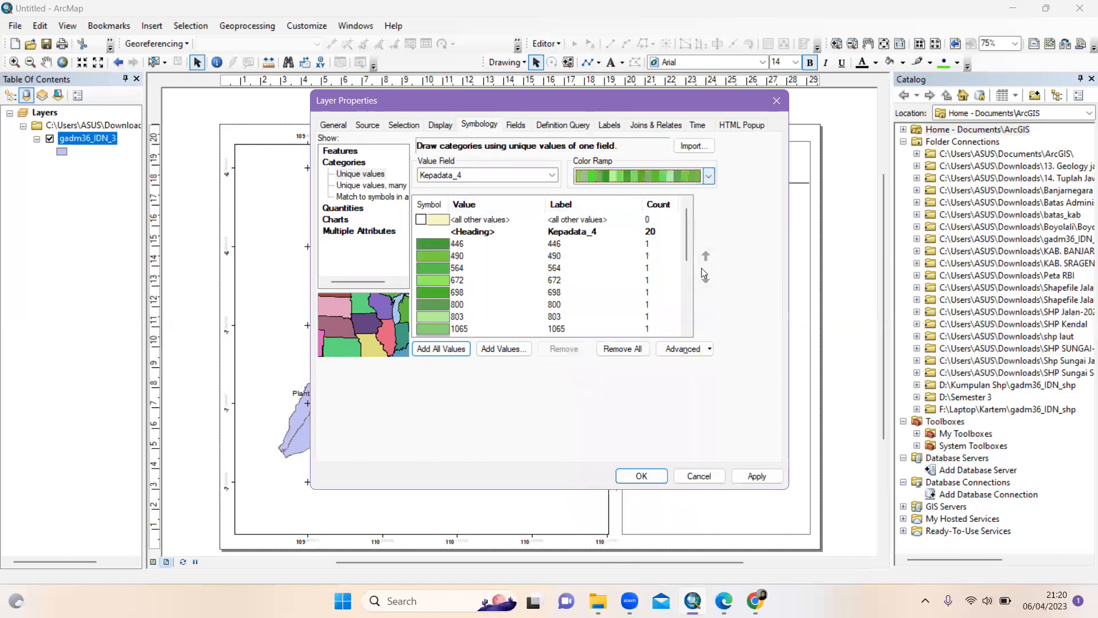
scroll(668, 296, down, 5)
scroll(666, 296, up, 4)
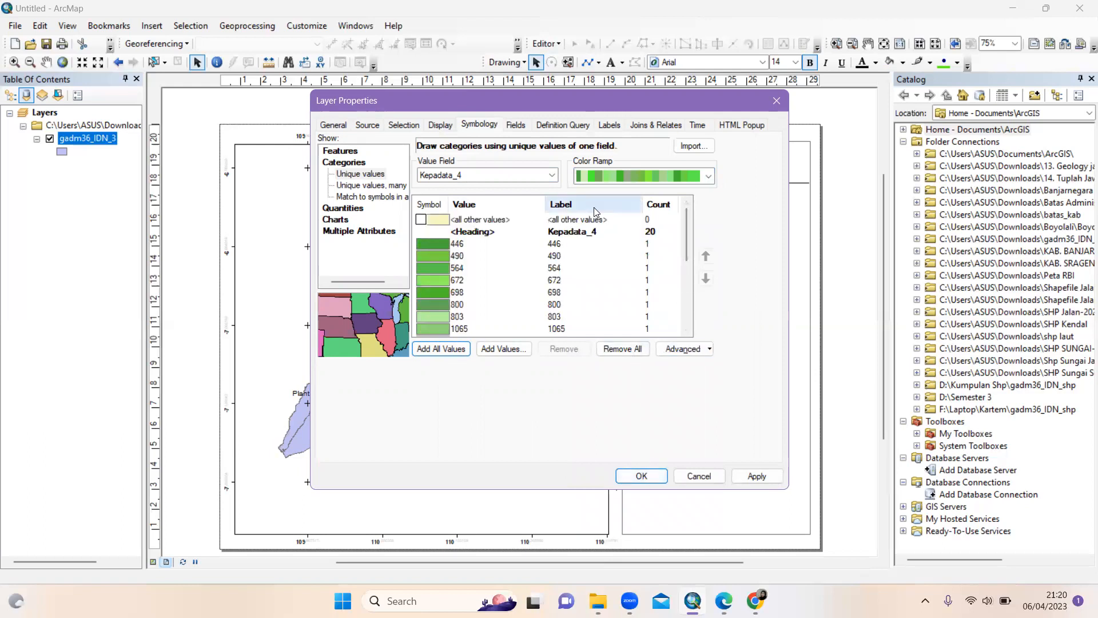
Leave the other-values label and heading symbol unchanged, then apply the green categories
click(583, 219)
key(Return)
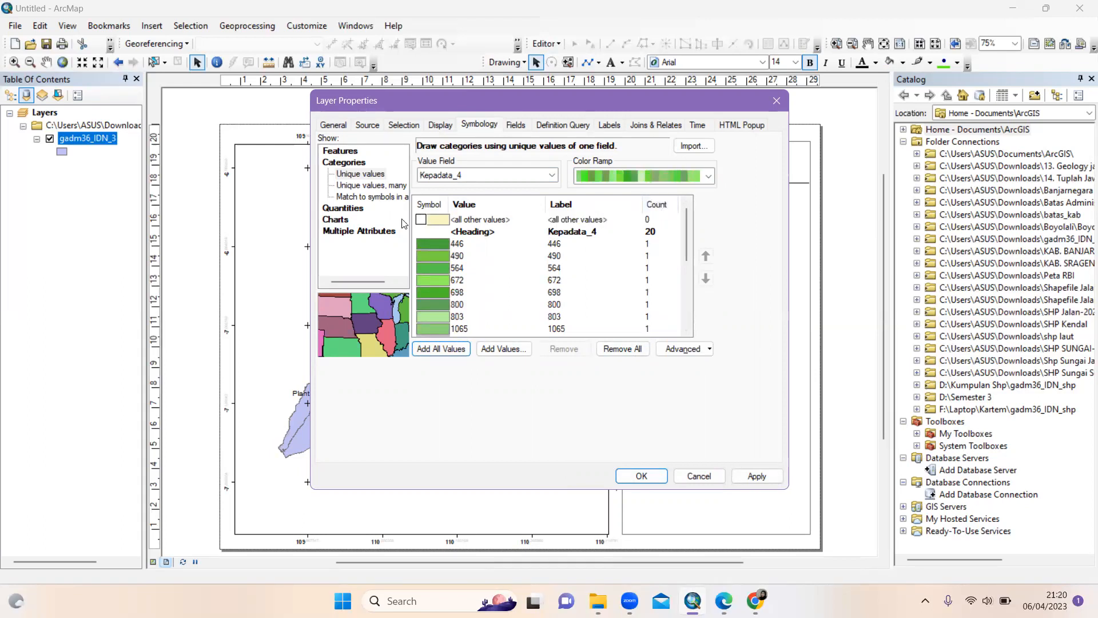
double_click(650, 230)
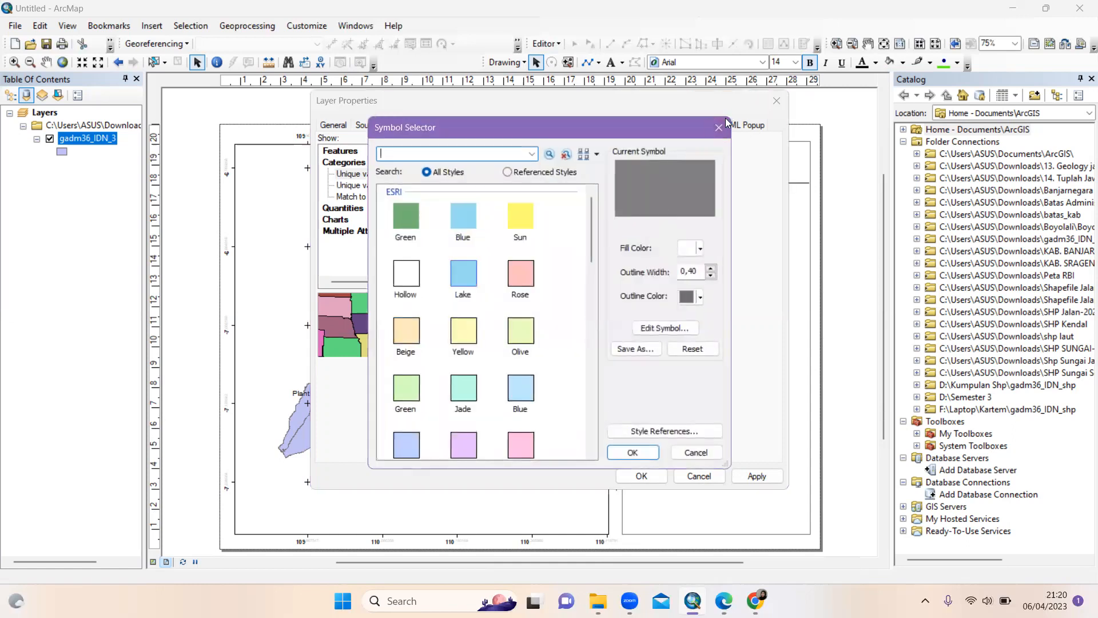
click(718, 127)
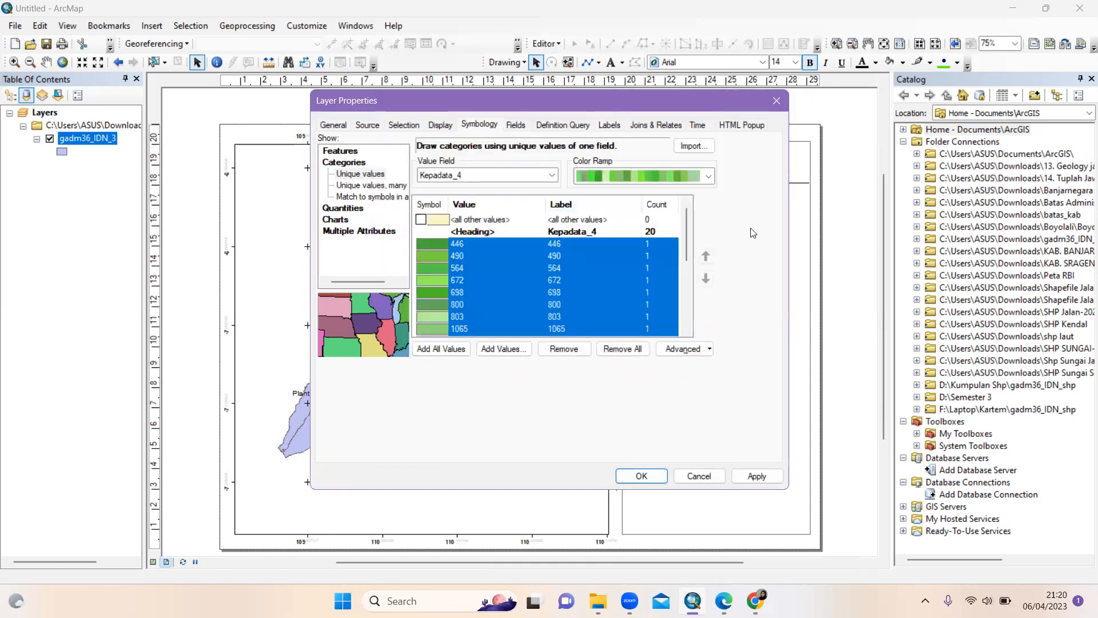
scroll(647, 245, down, 2)
scroll(645, 247, down, 1)
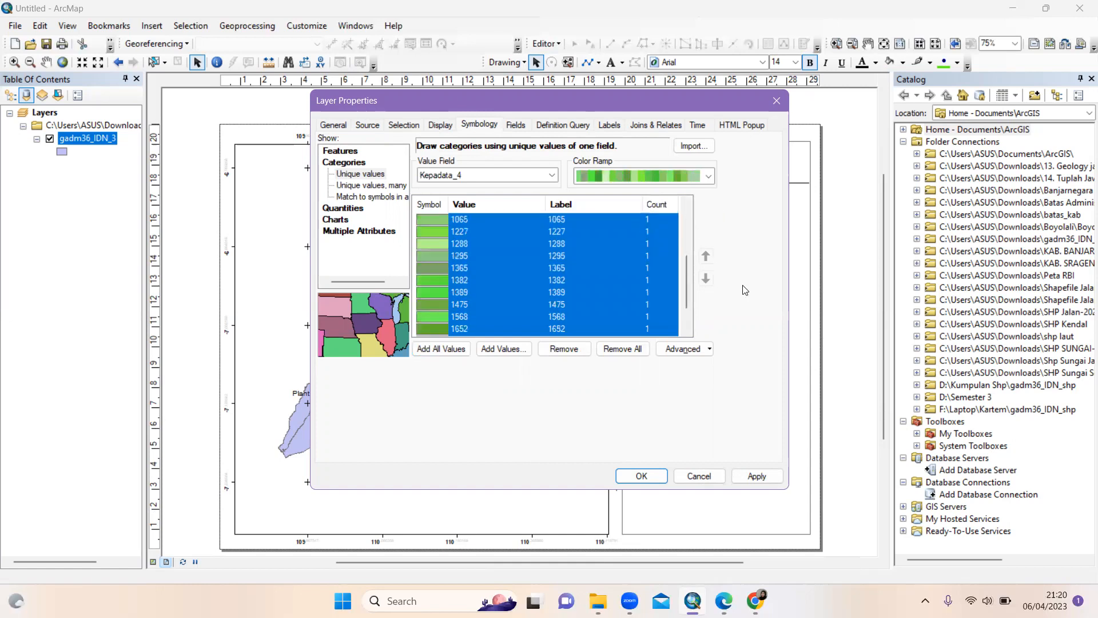
click(649, 484)
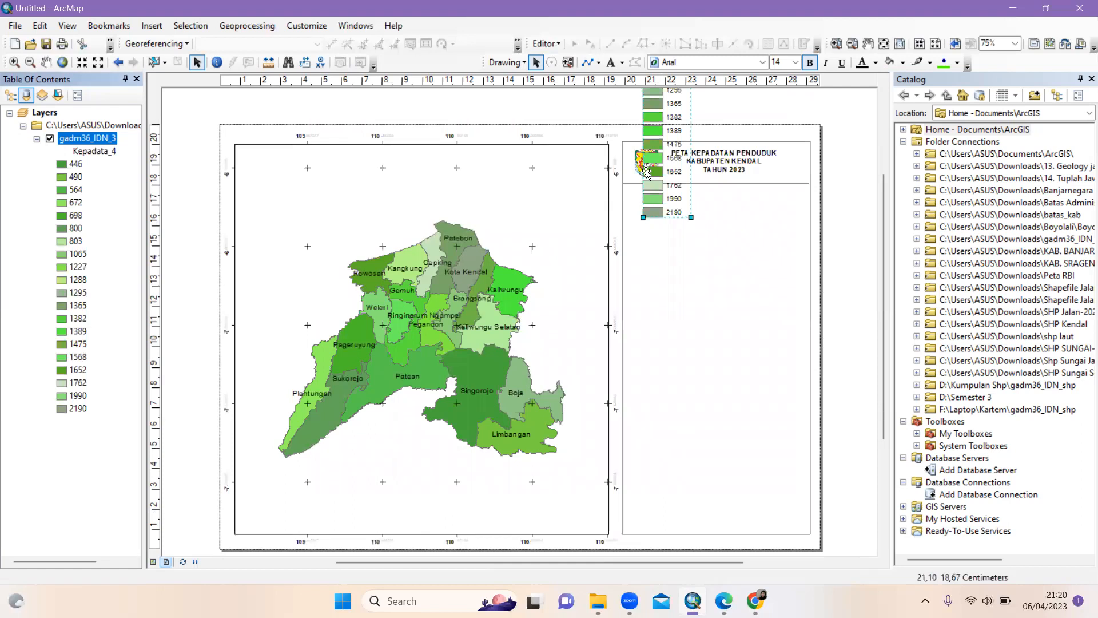
Move the legend fully onto the page and bring up its context options
drag(663, 161, 678, 361)
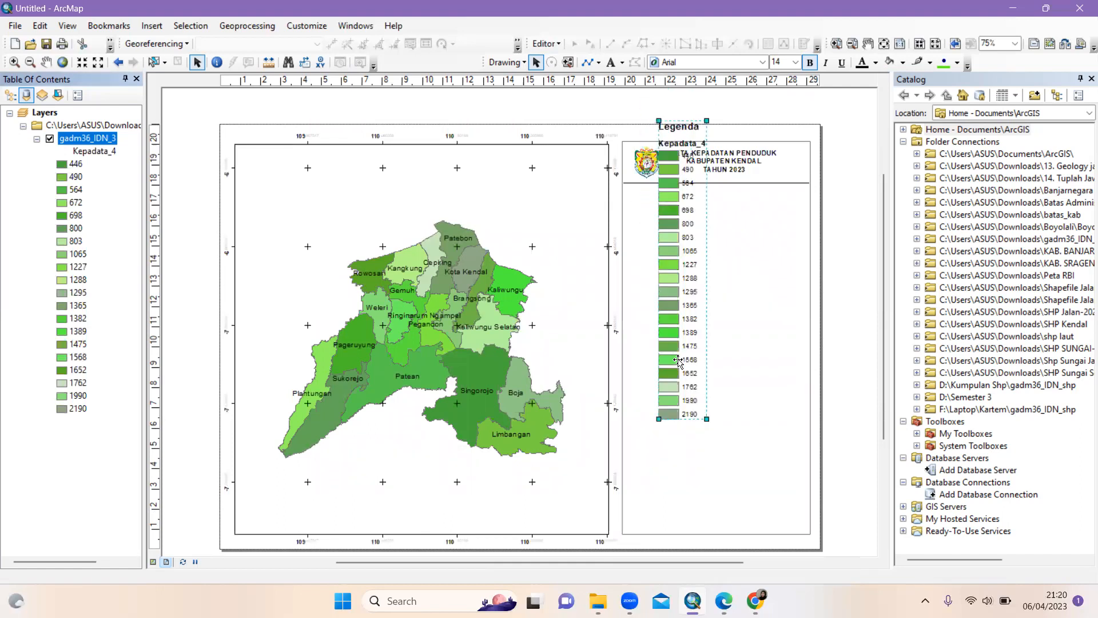
right_click(679, 313)
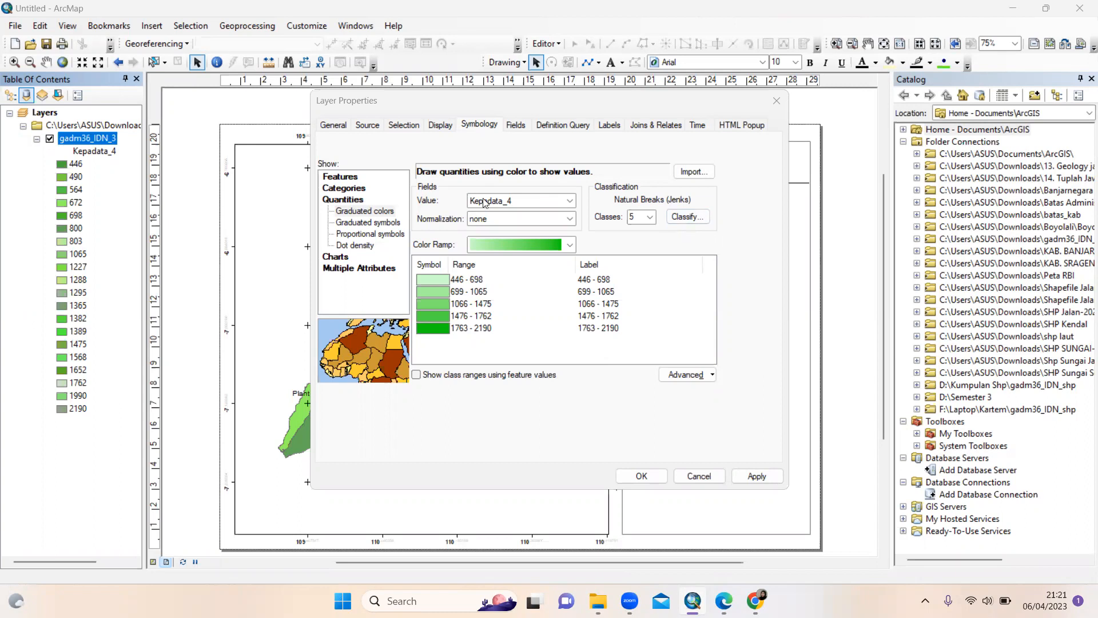
Keep no normalization, reduce to 3 classes (446–803, 804–1568, 1569–2190) and apply
click(570, 219)
click(571, 219)
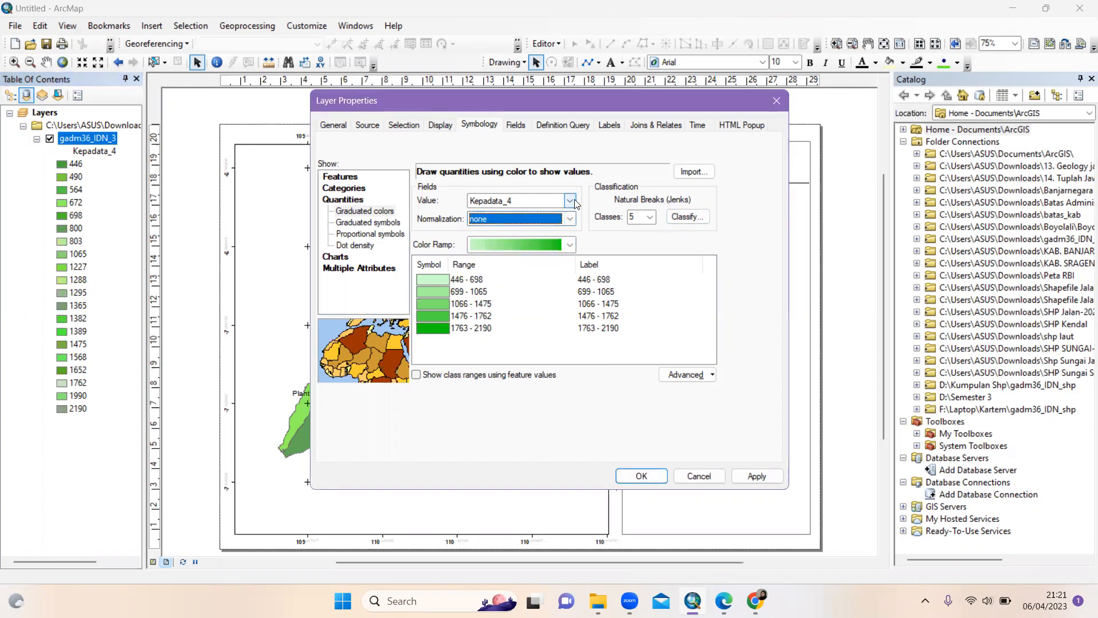
click(650, 217)
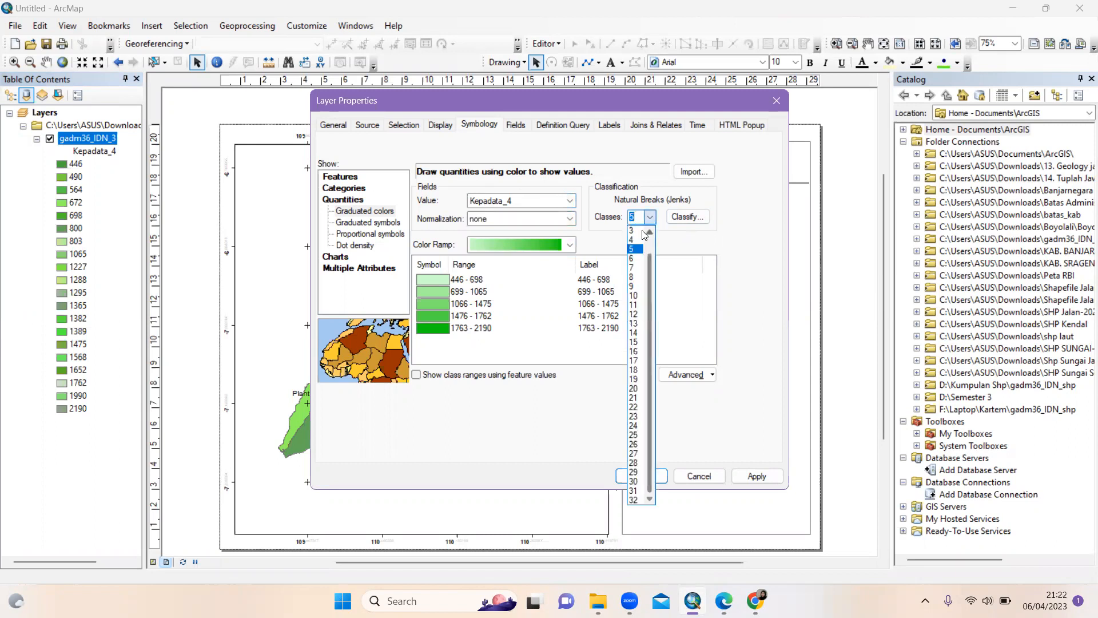
click(631, 231)
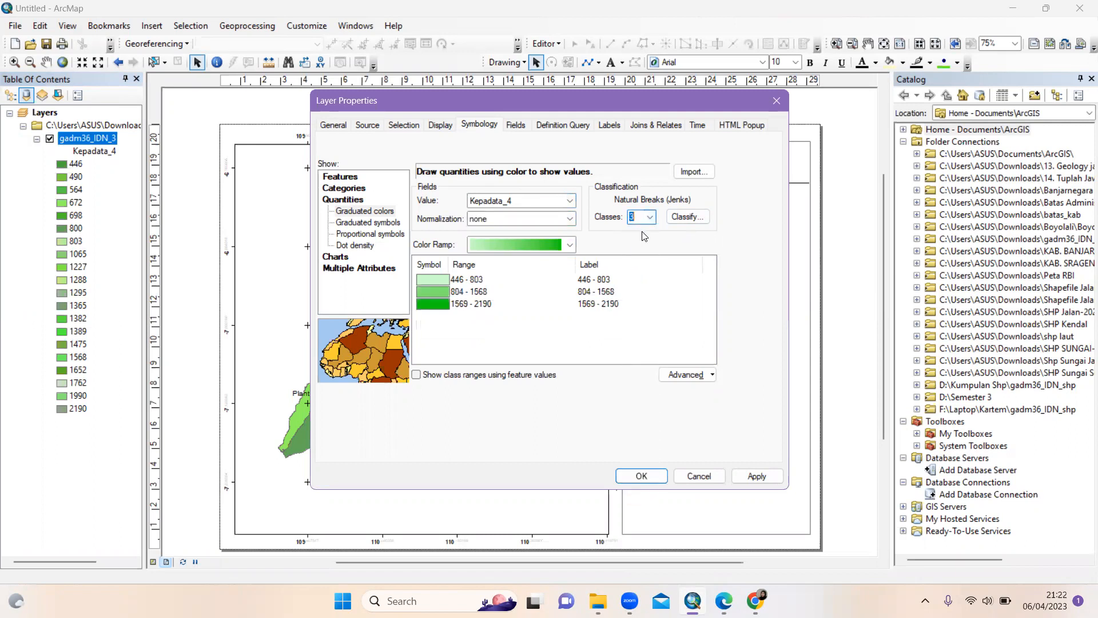
click(641, 476)
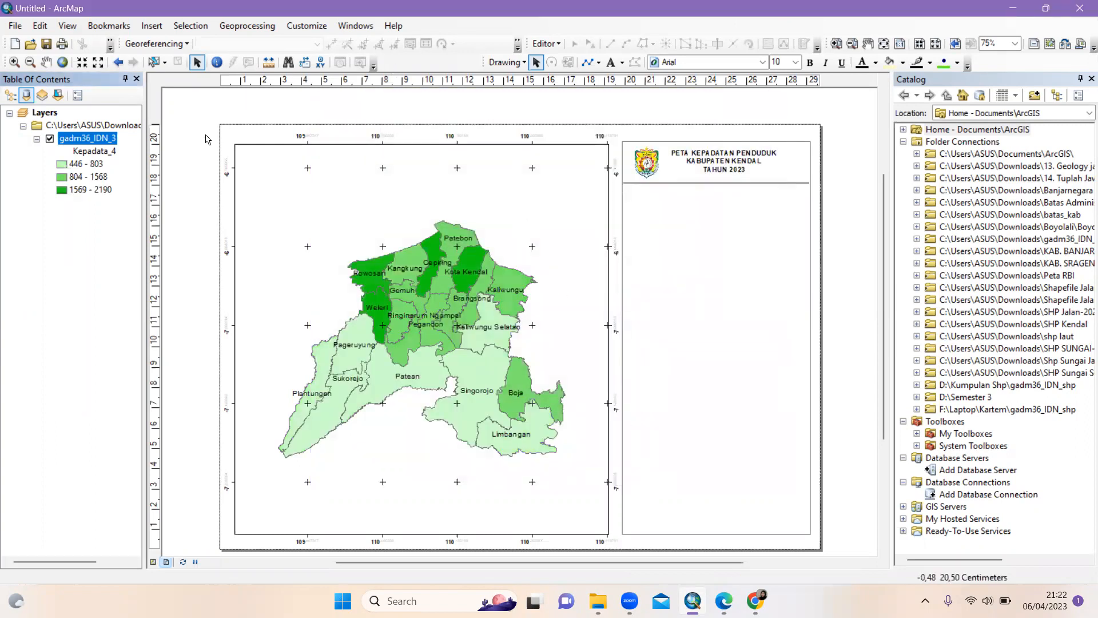
Insert a 'Legenda' legend for gadm36_IDN_3 with the three classes and drag it into the right panel
click(158, 24)
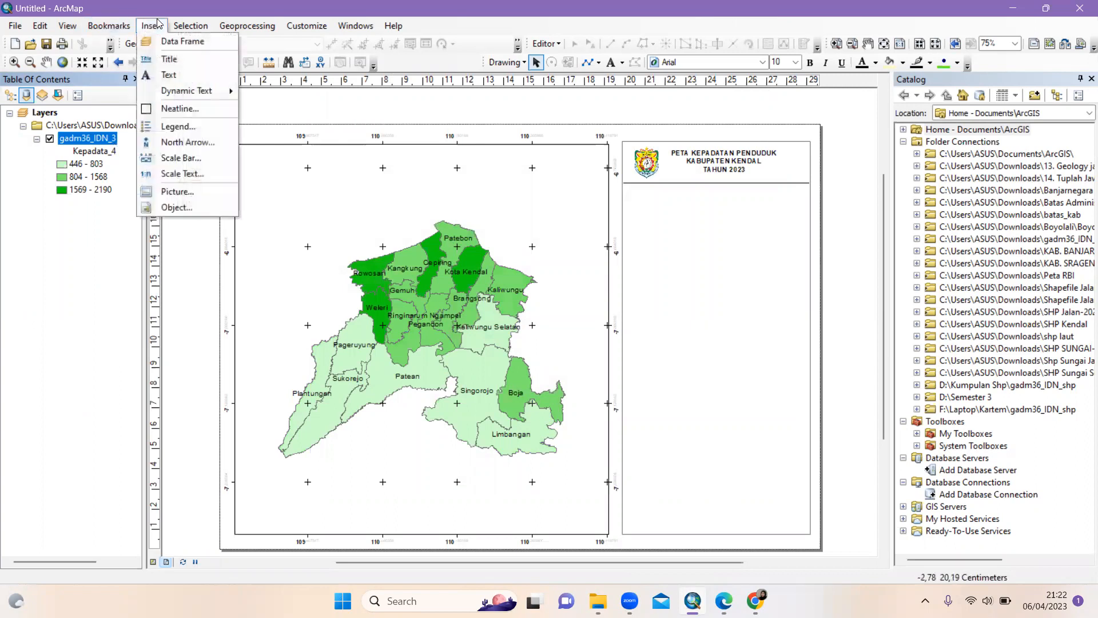
click(174, 125)
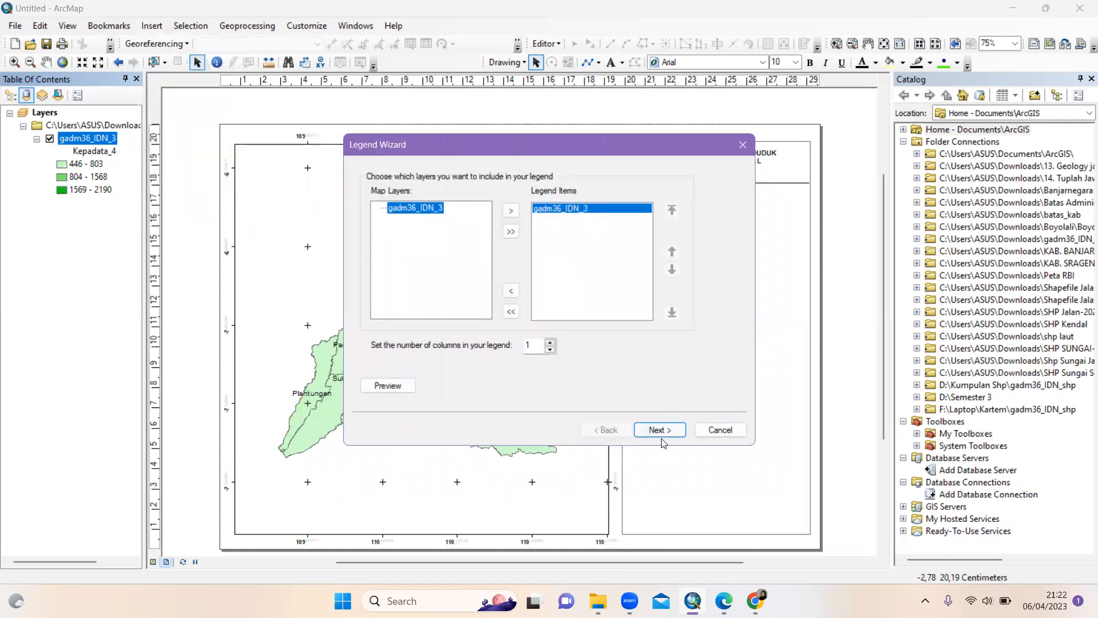
click(663, 428)
click(452, 212)
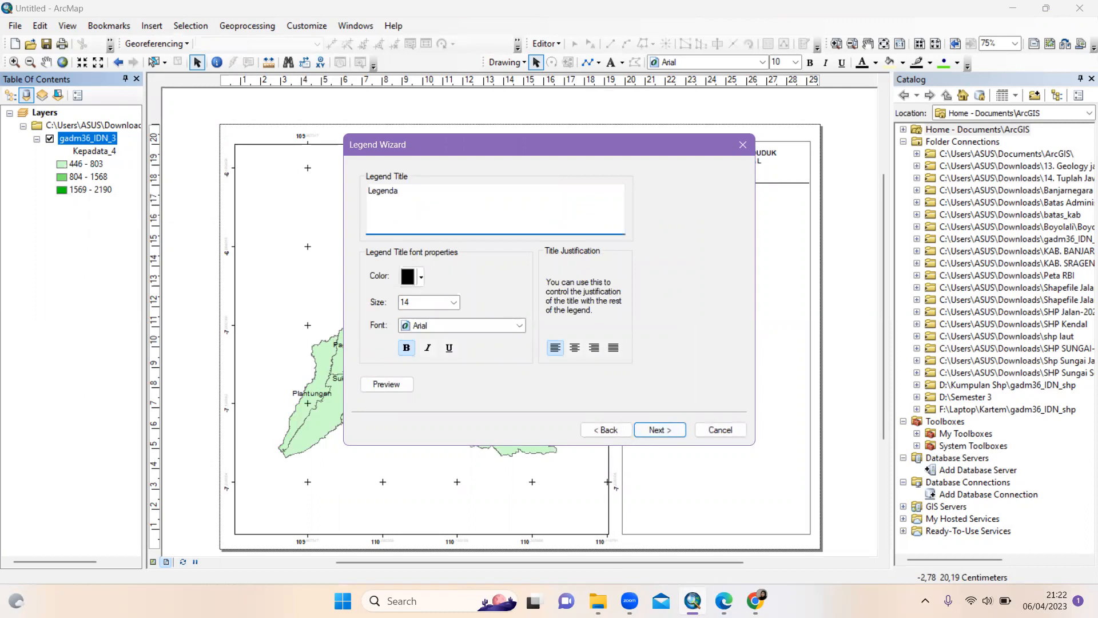
click(666, 436)
click(666, 436)
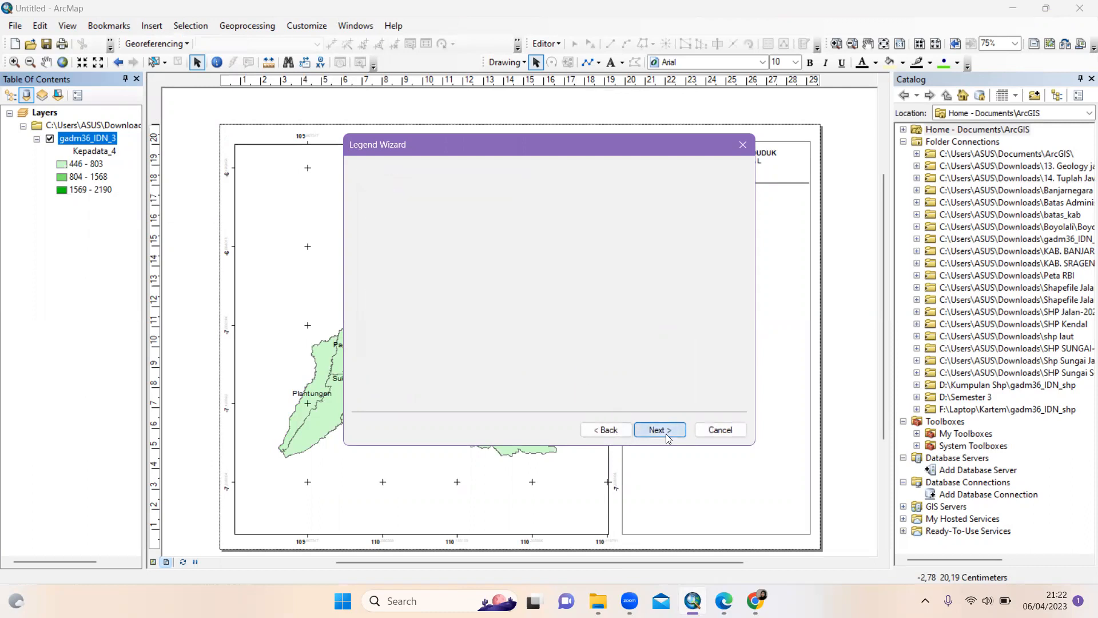
click(666, 436)
click(666, 435)
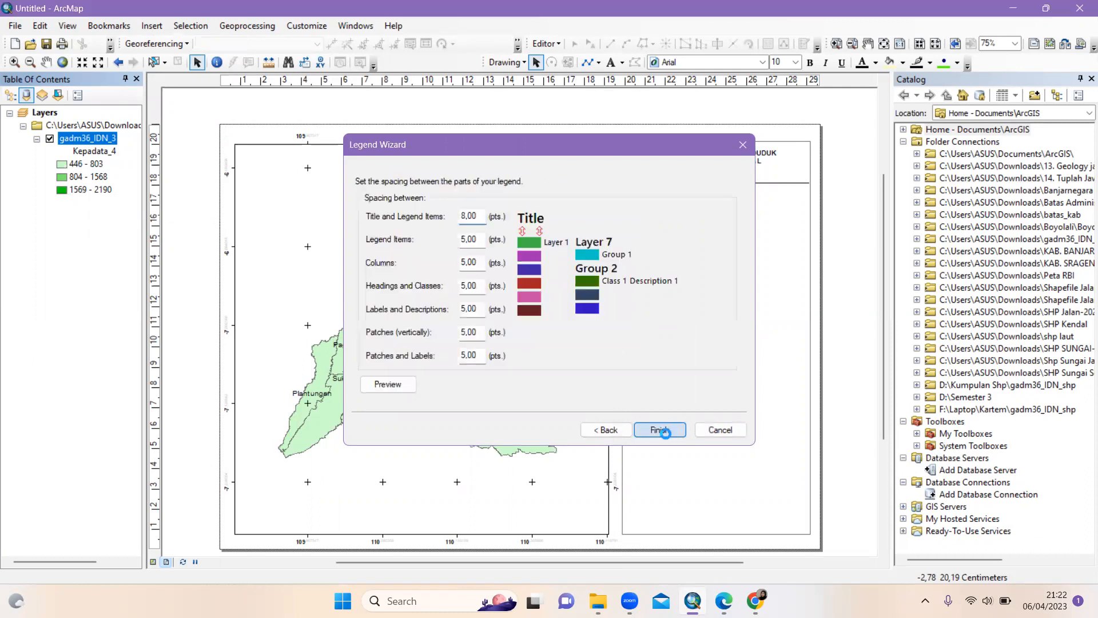
drag(456, 352, 655, 249)
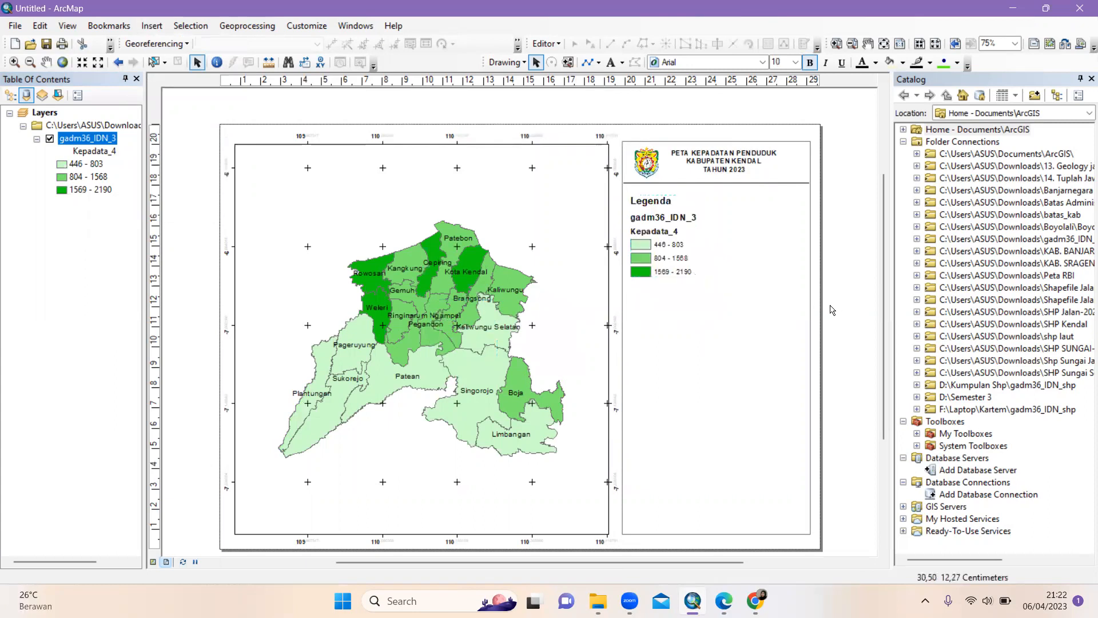
Convert the legend to graphics and ungroup it into separate elements
right_click(653, 211)
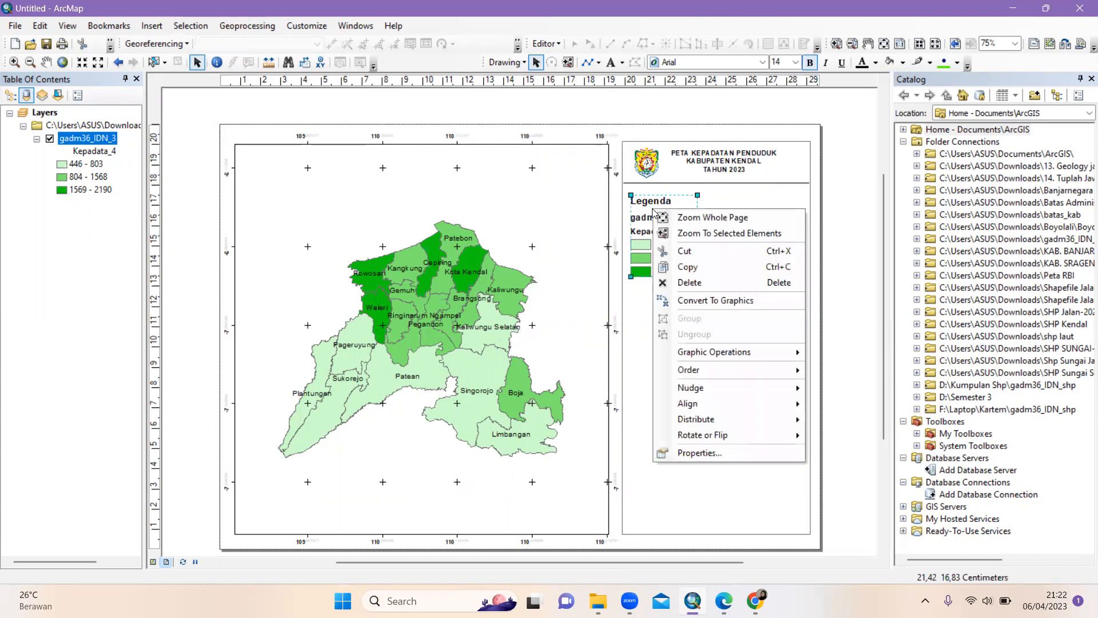
click(728, 299)
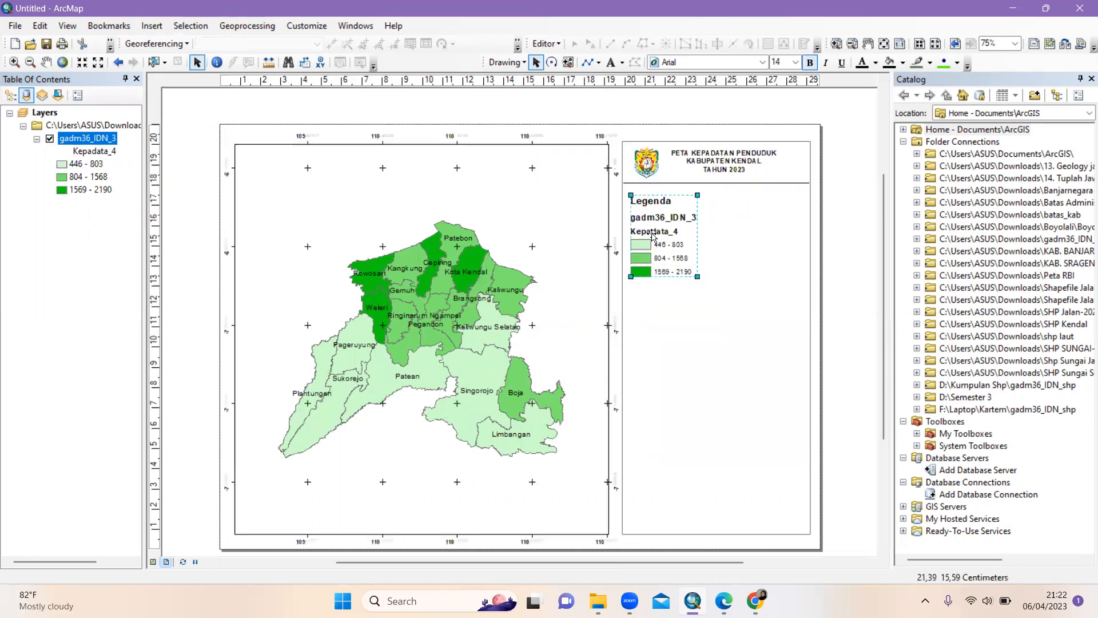
click(653, 235)
right_click(653, 235)
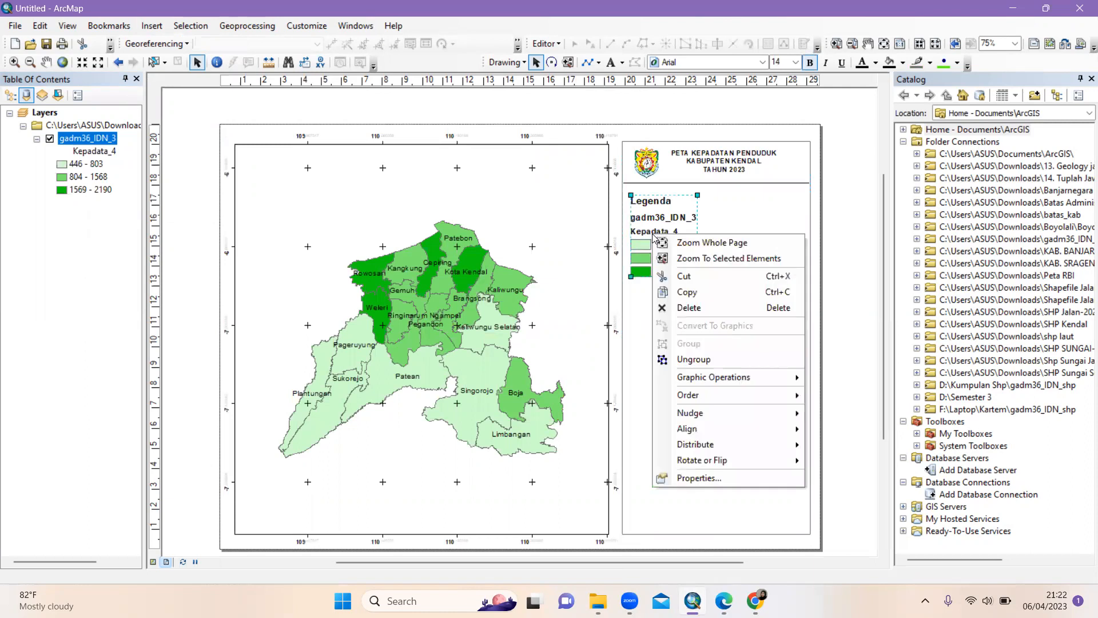
click(715, 356)
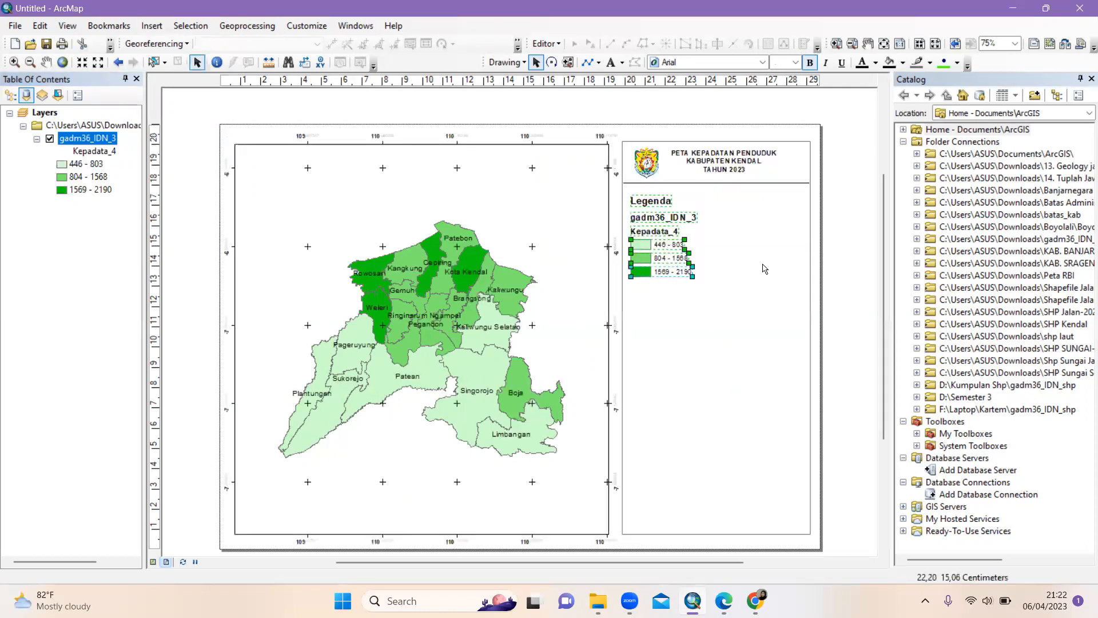
Delete the gadm36_IDN_3 layer name and the Kepadata_4 heading from the legend
click(652, 219)
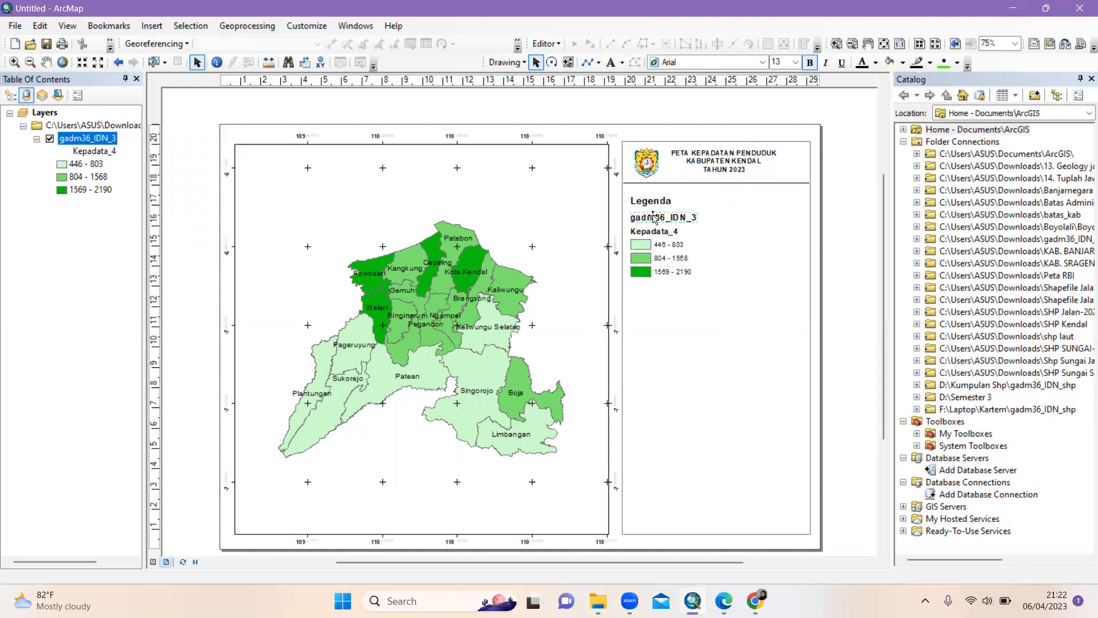
key(Delete)
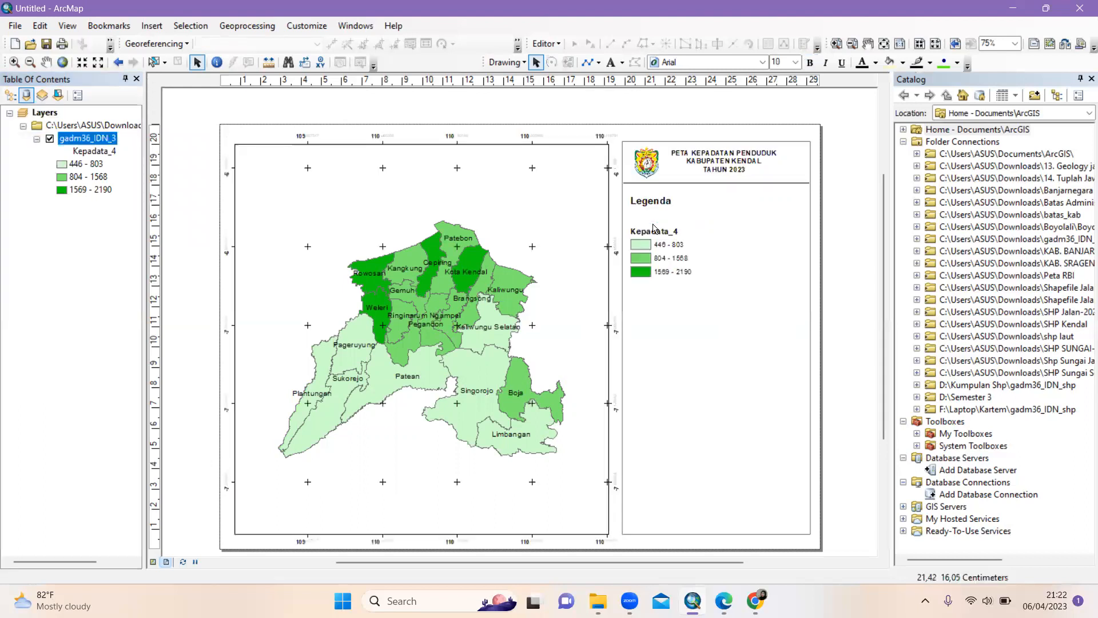
click(659, 228)
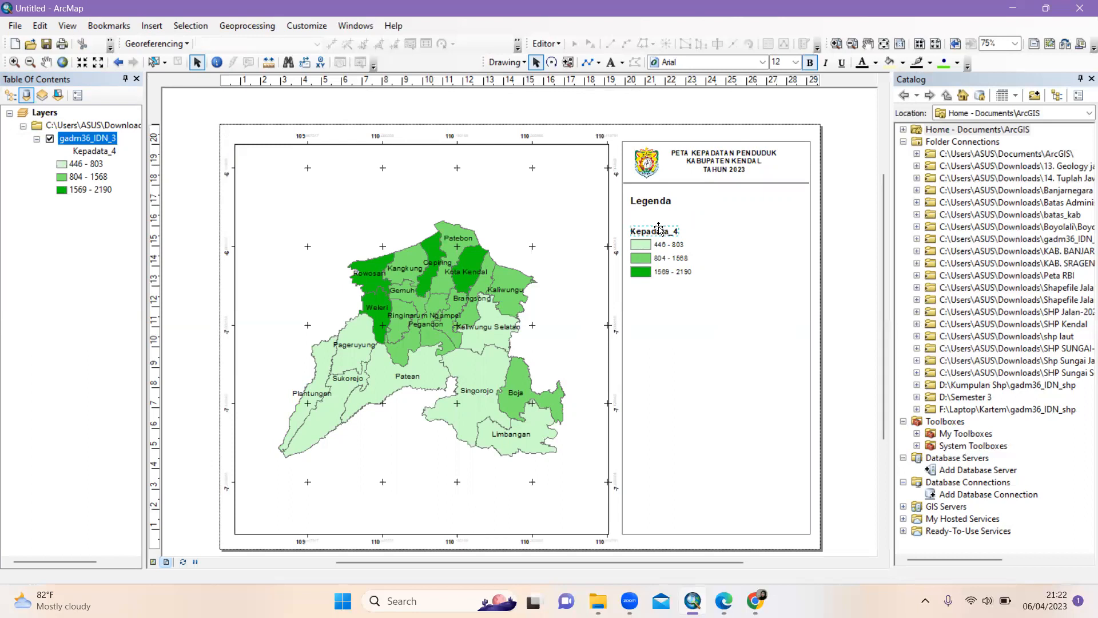
key(Delete)
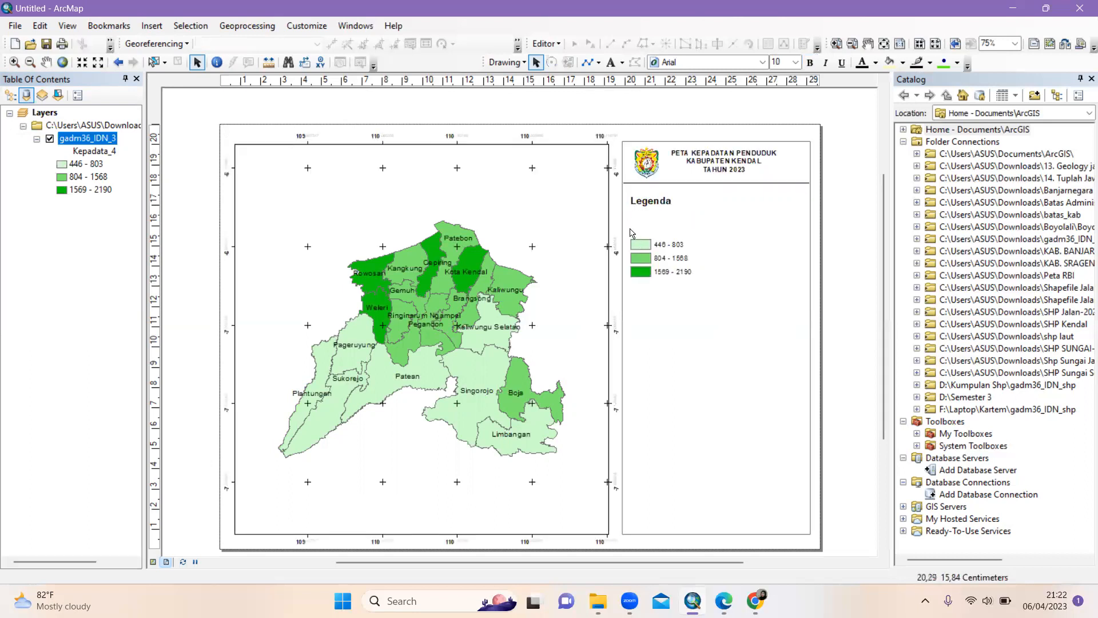
Group the three density class entries into a single element
drag(630, 229, 708, 302)
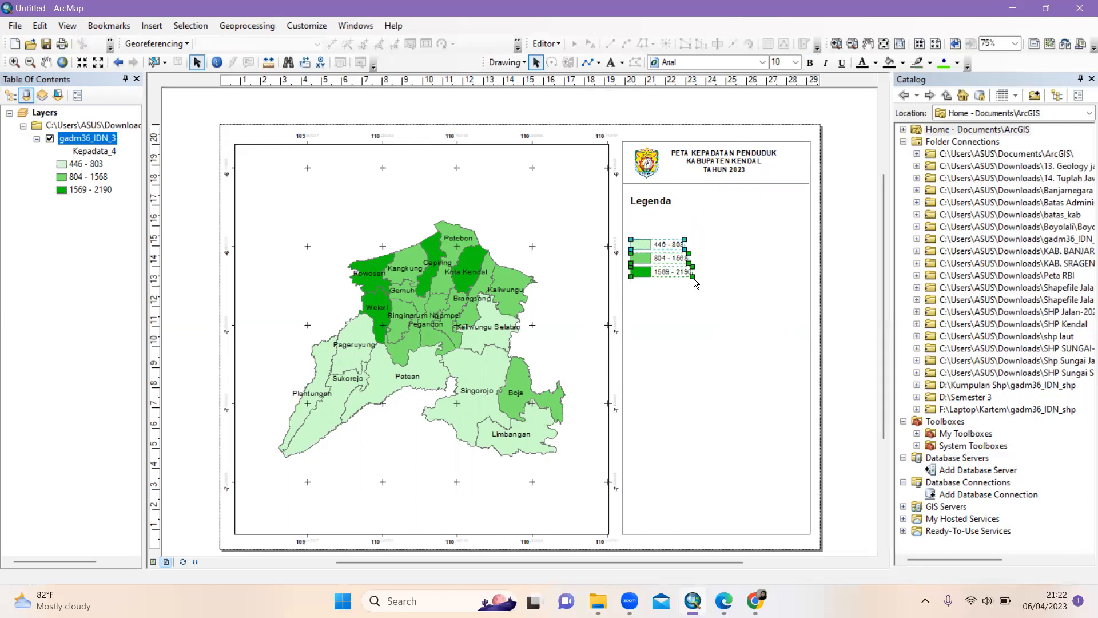
right_click(668, 254)
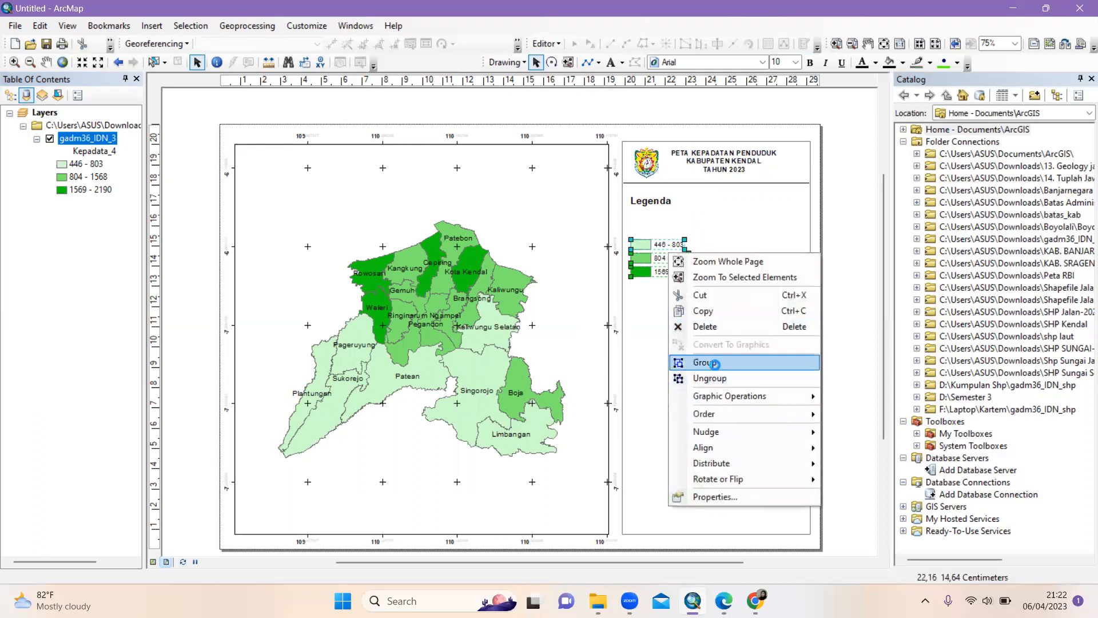
click(714, 364)
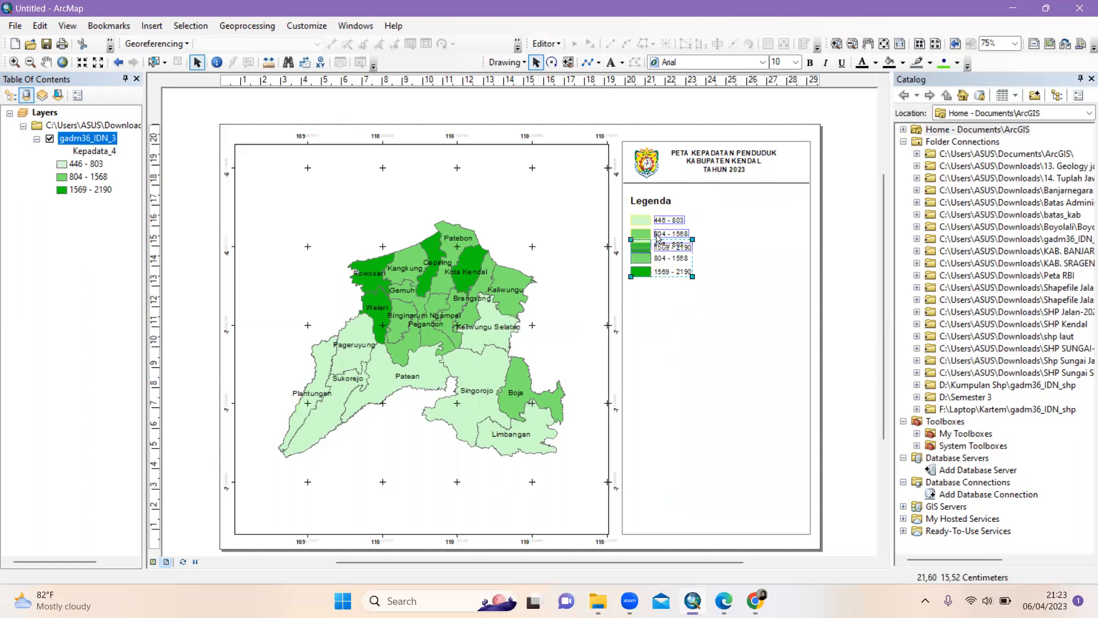
Position the Legenda title directly above the grouped class entries
drag(657, 234, 645, 198)
click(645, 201)
click(659, 243)
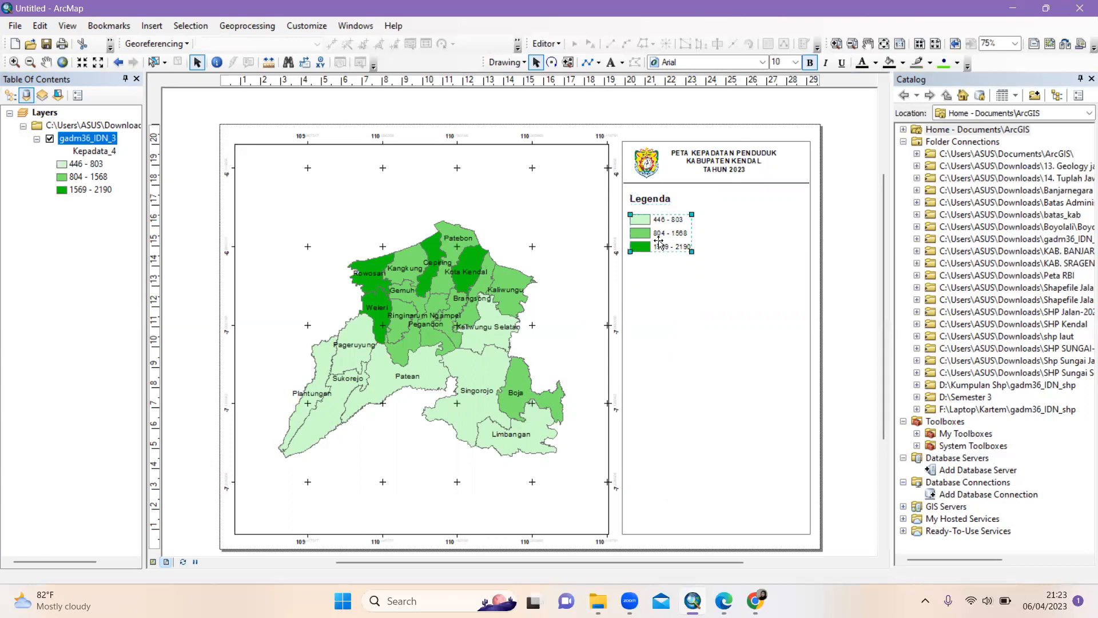
drag(659, 243, 655, 262)
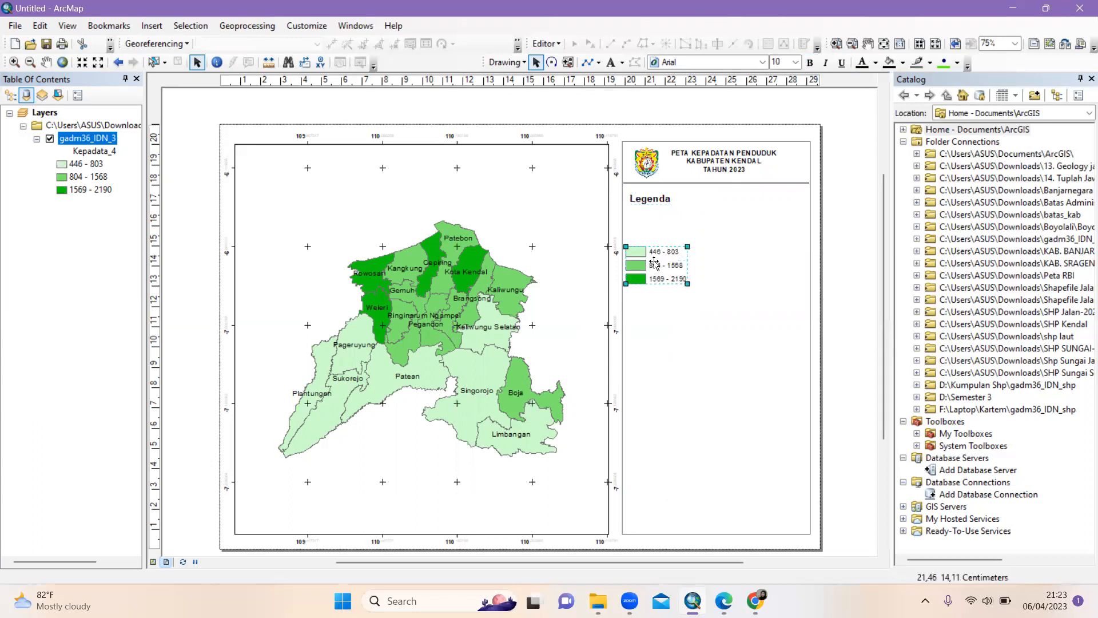
drag(656, 203, 651, 239)
click(857, 257)
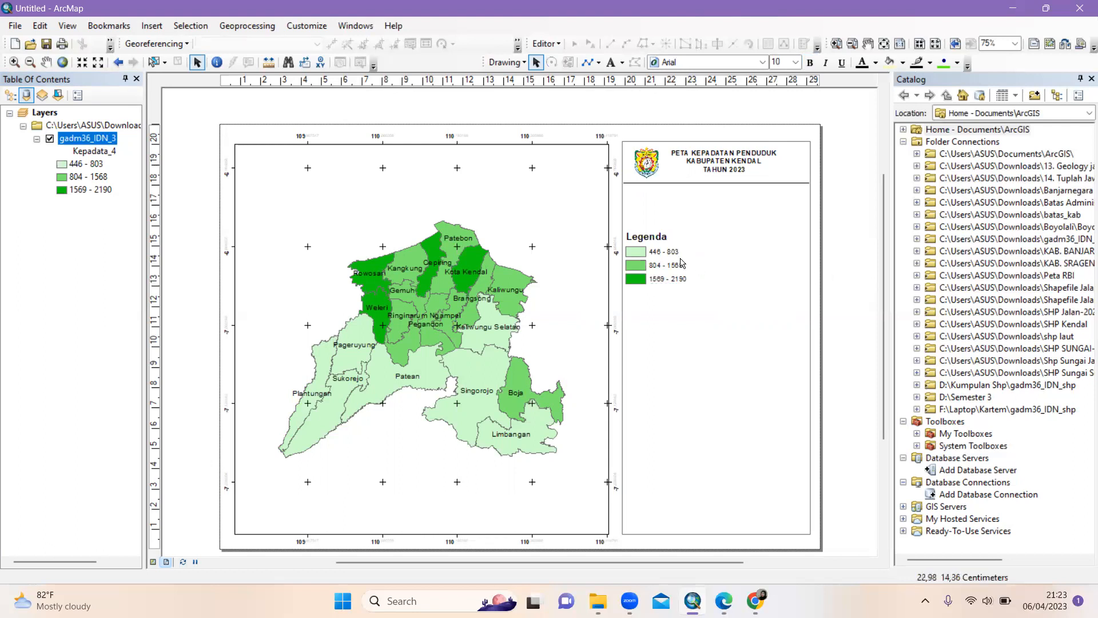
drag(645, 268, 660, 237)
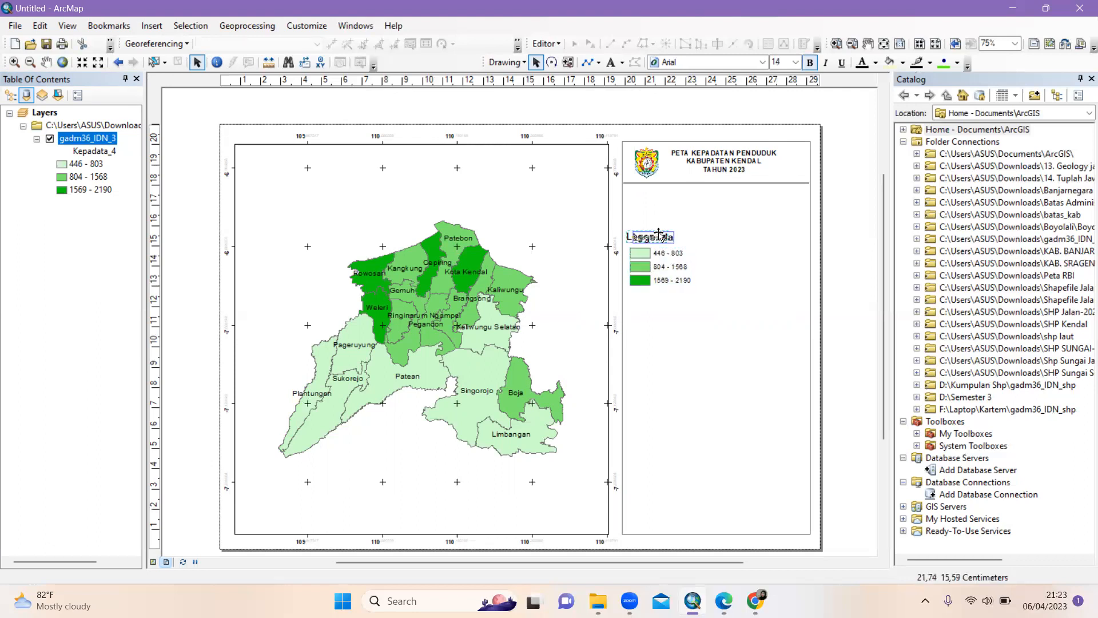
Insert the ESRI North 7 compass-style north arrow
click(153, 27)
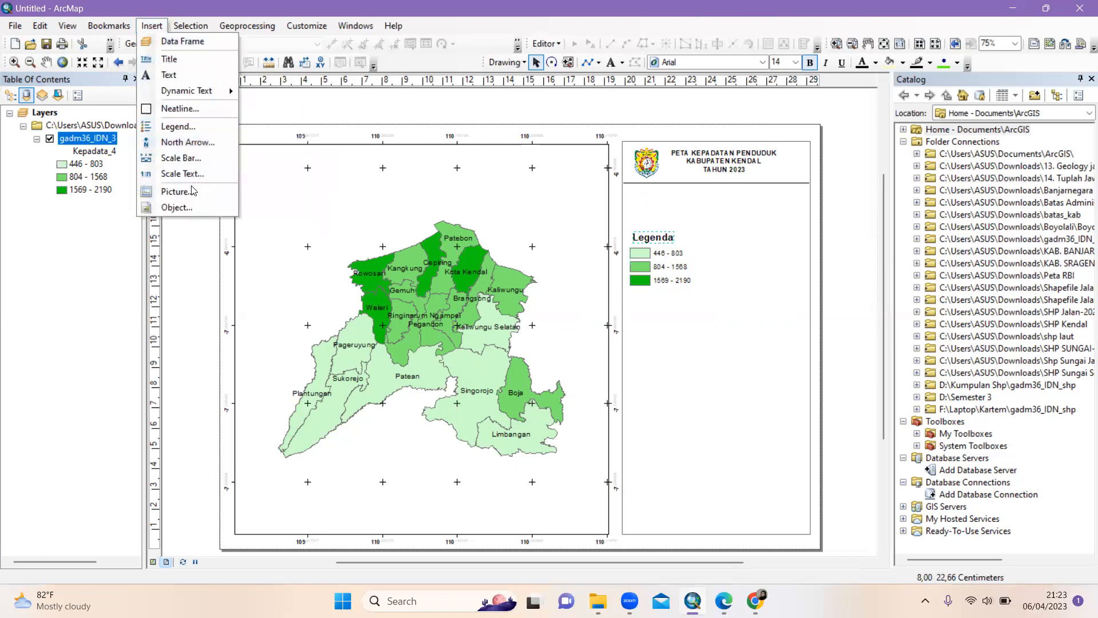
click(180, 146)
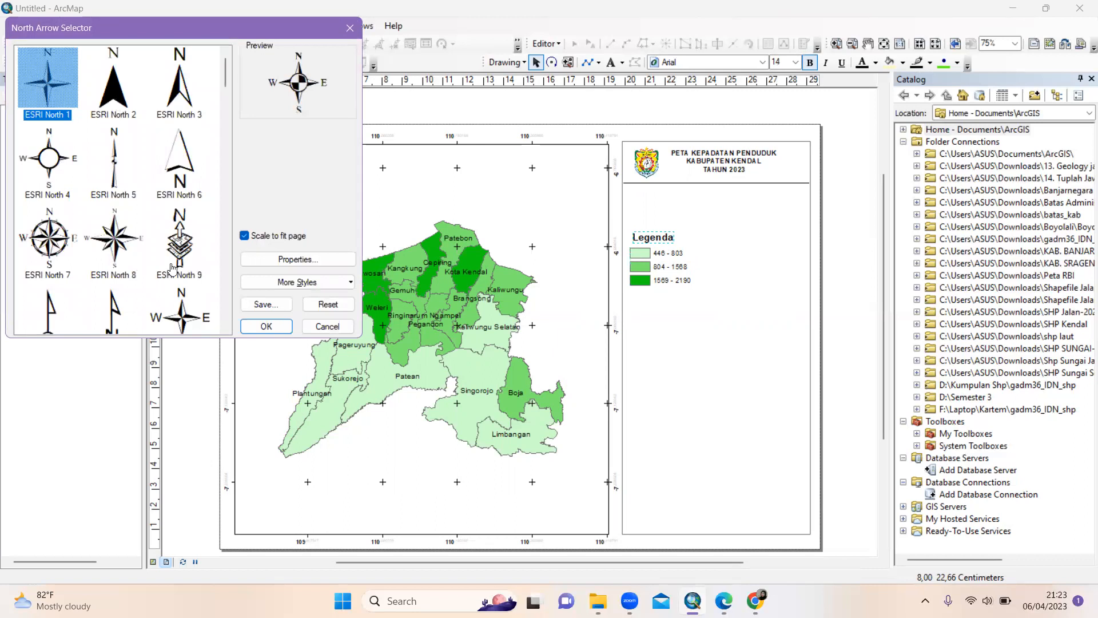
scroll(173, 189, down, 3)
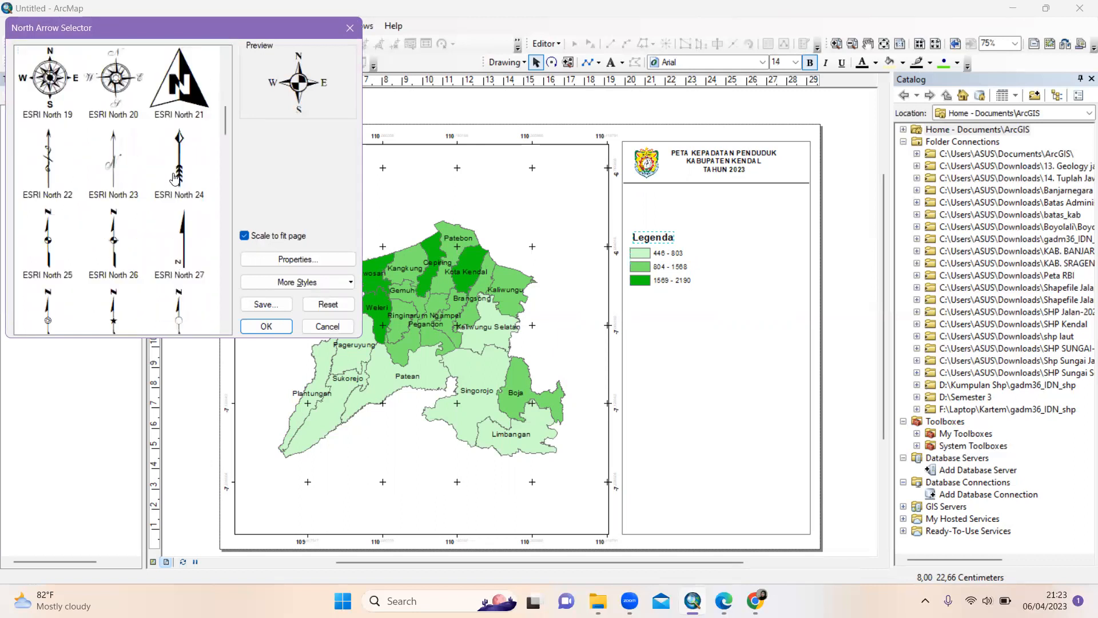
scroll(175, 178, up, 3)
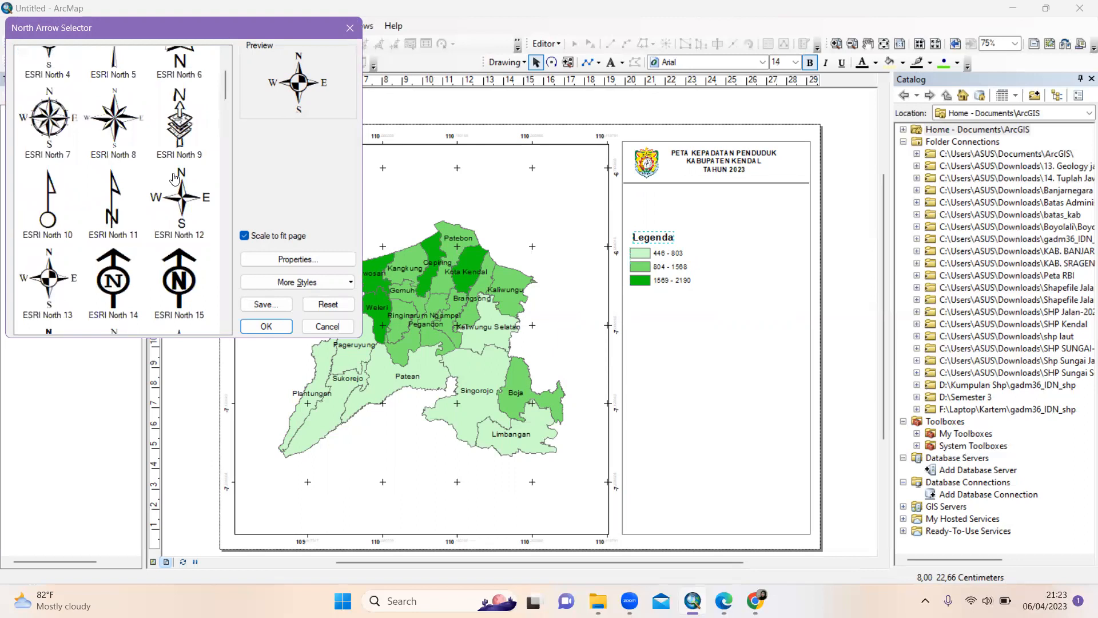
scroll(174, 179, up, 1)
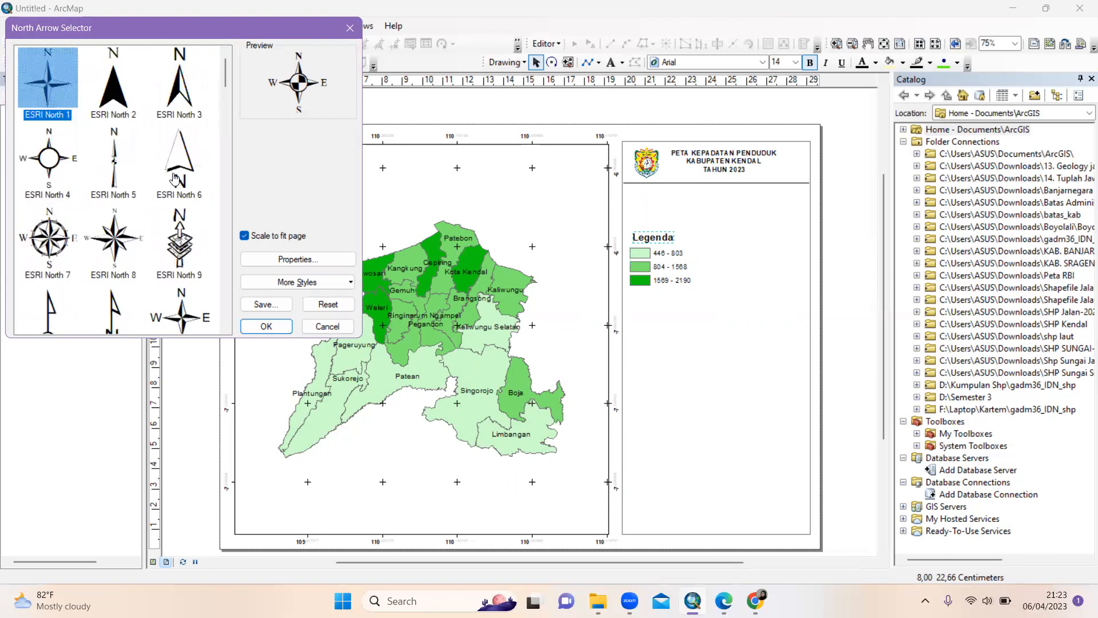
scroll(175, 179, down, 1)
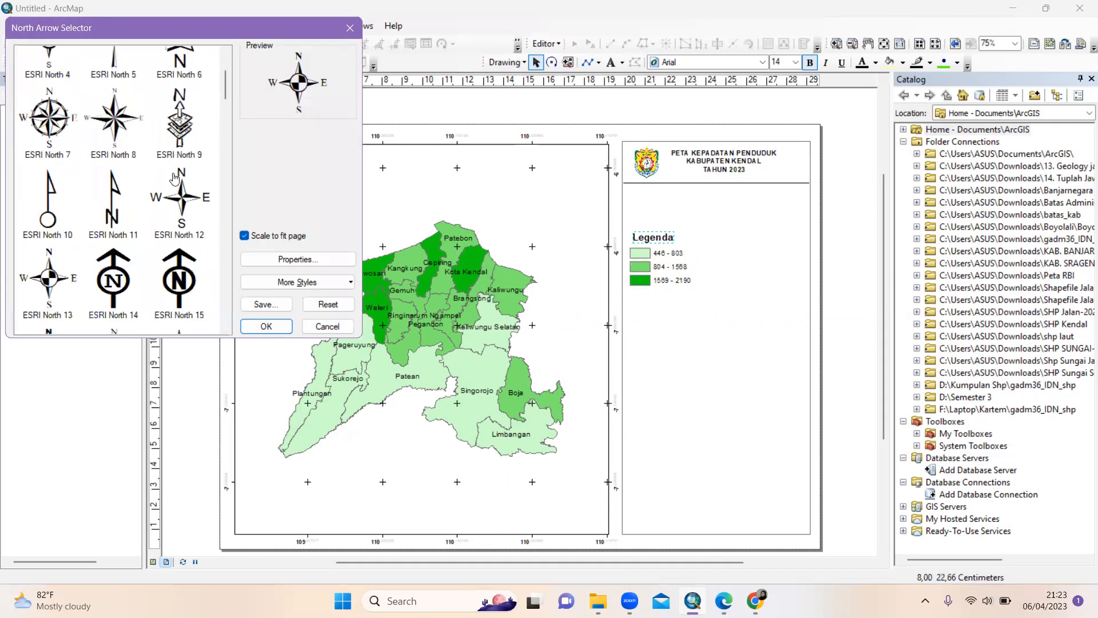
scroll(175, 178, up, 1)
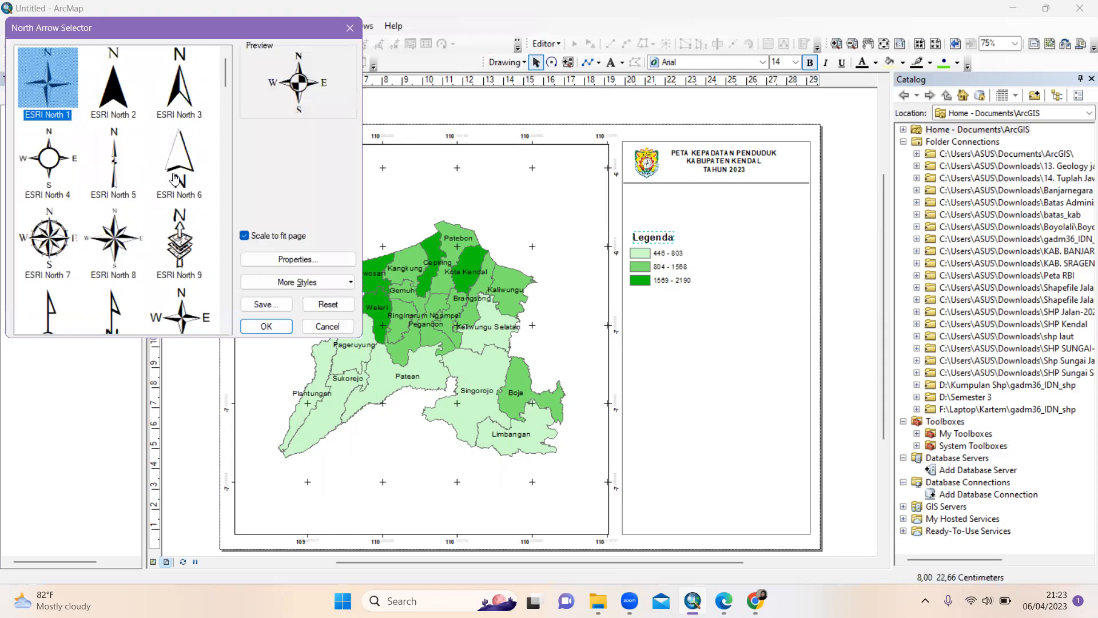
scroll(175, 179, down, 1)
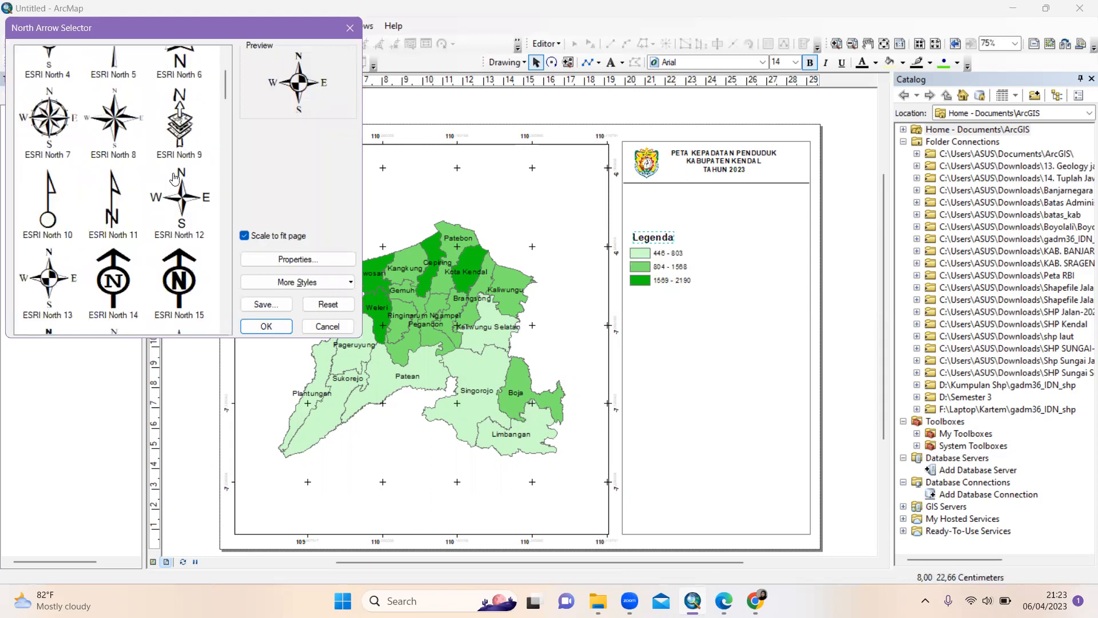
click(53, 132)
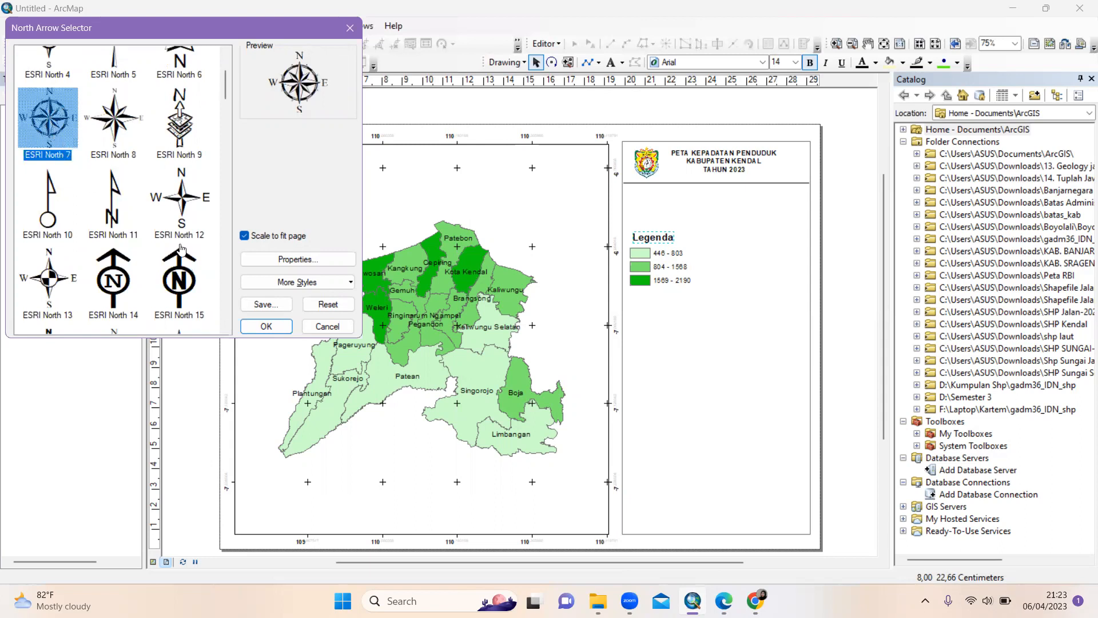
click(267, 326)
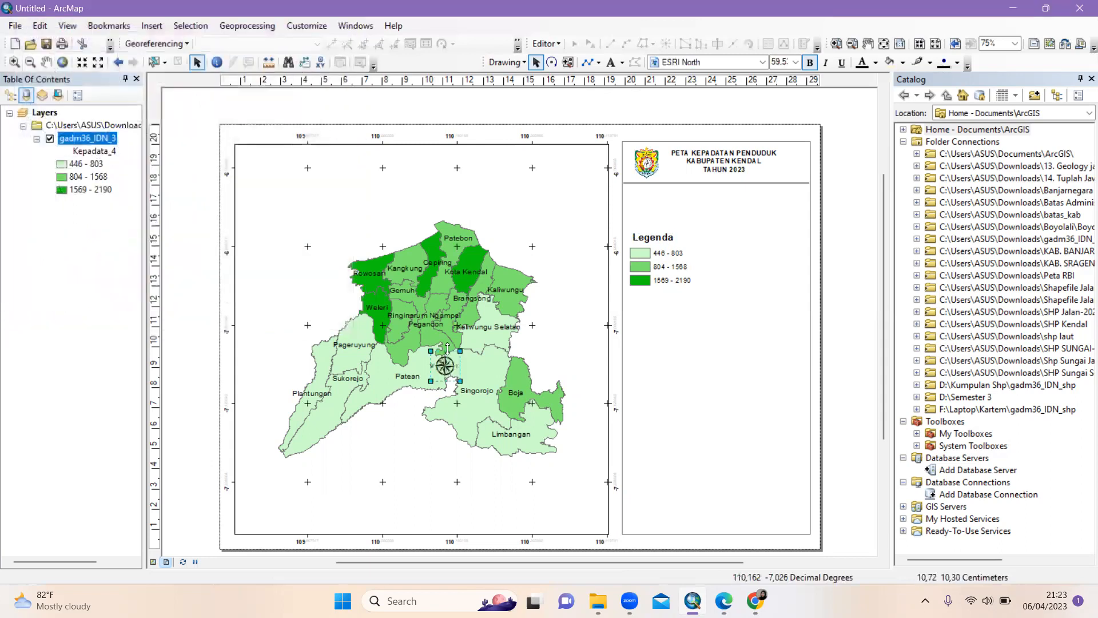
Drag the north arrow into the side panel just above the Legenda title
drag(448, 363, 670, 227)
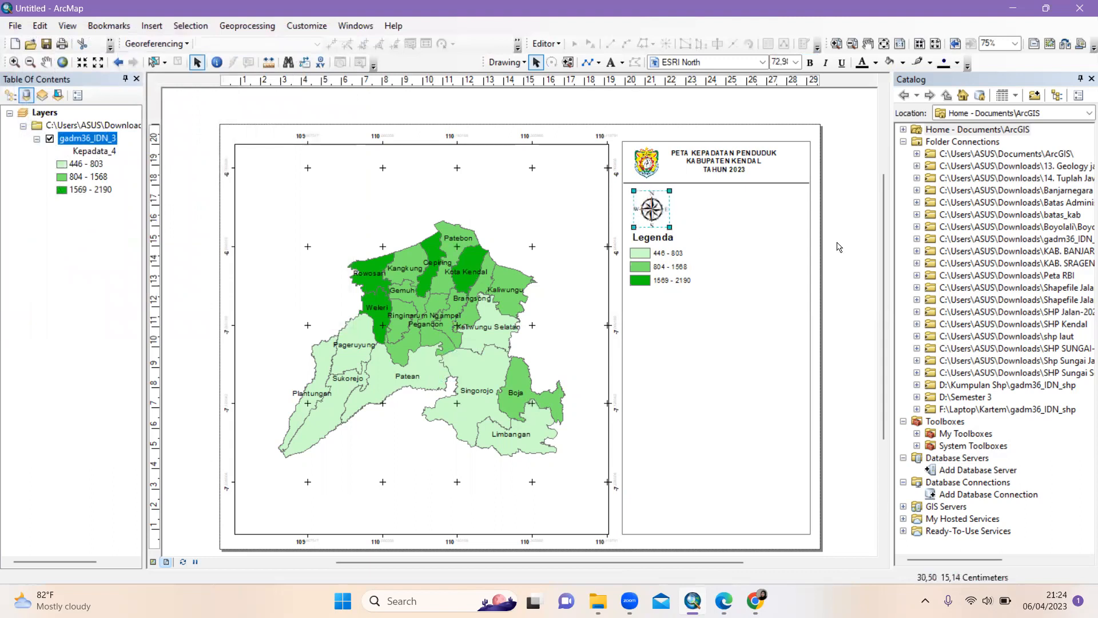
click(654, 213)
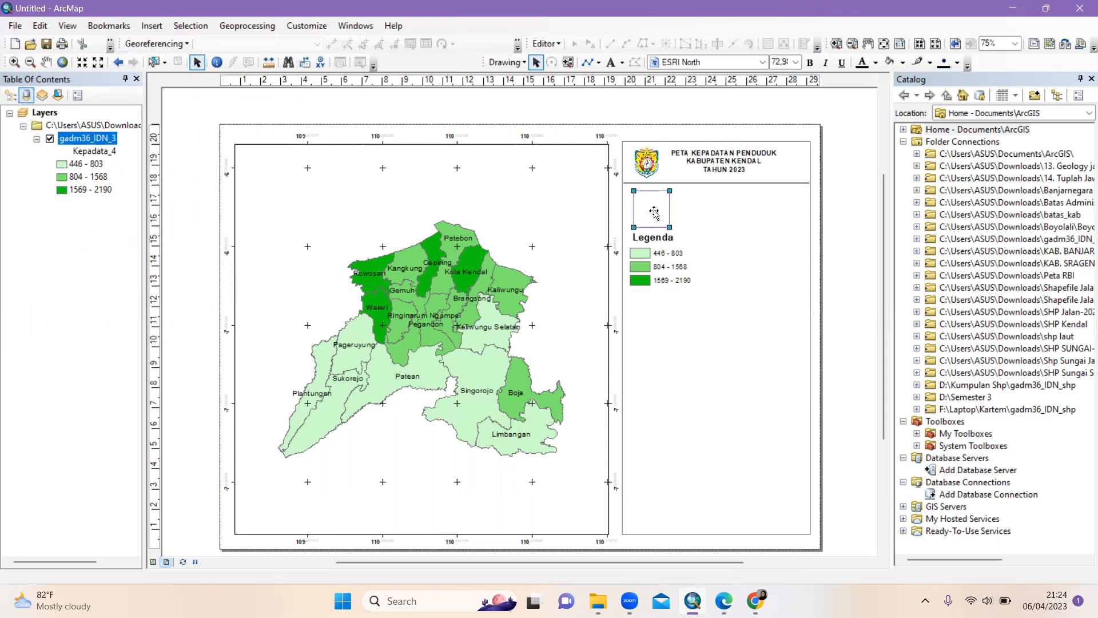
click(856, 243)
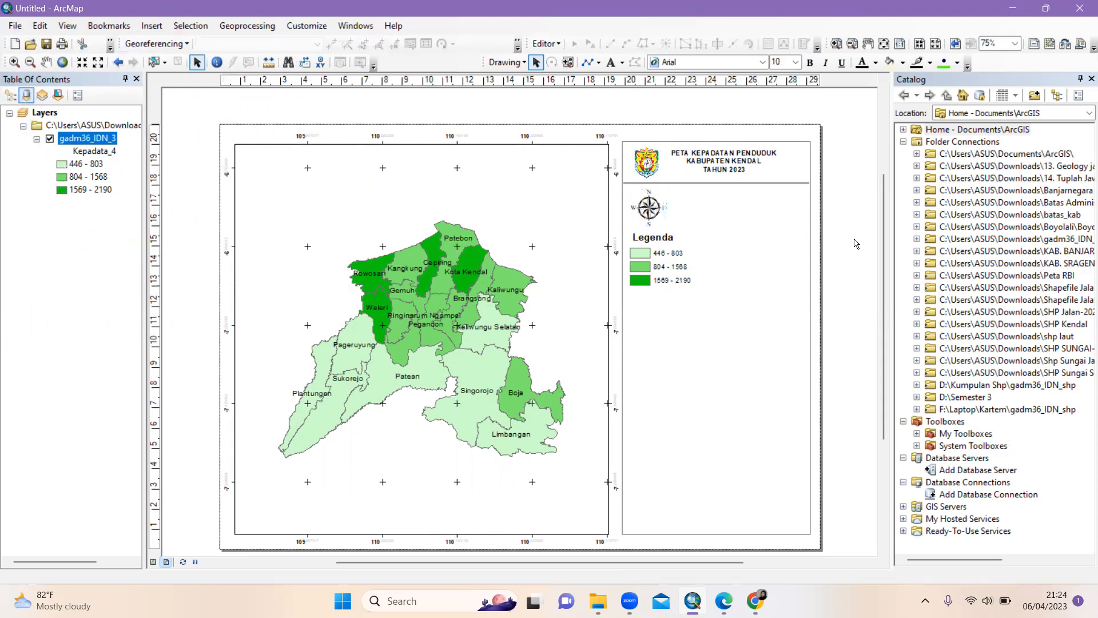
Insert an Alternating Scale Bar 1 scale bar into the layout
click(150, 26)
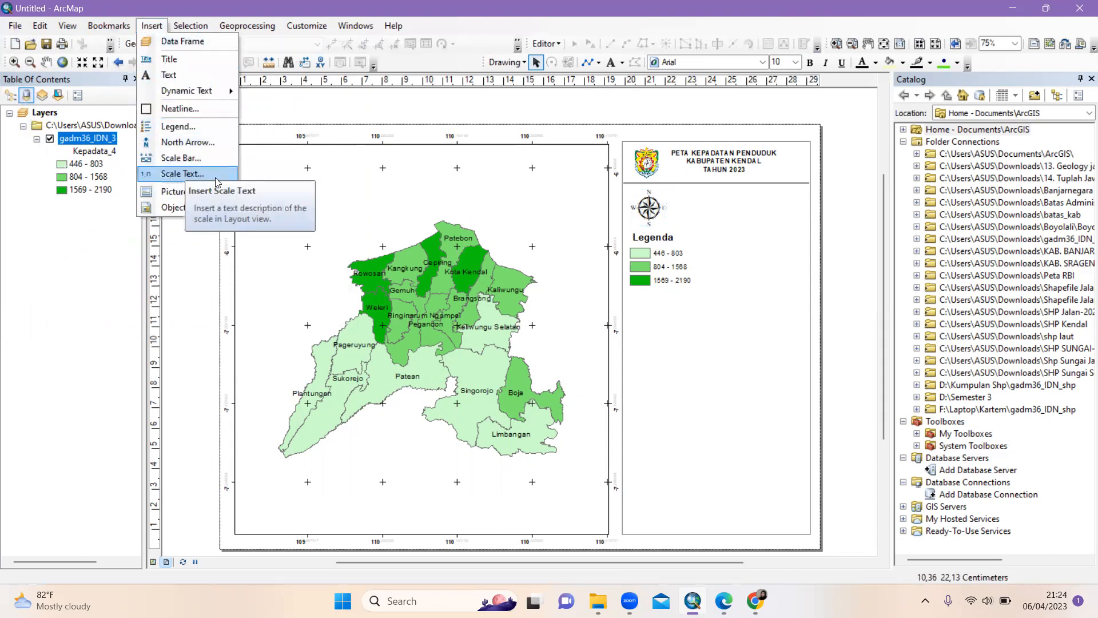
click(184, 158)
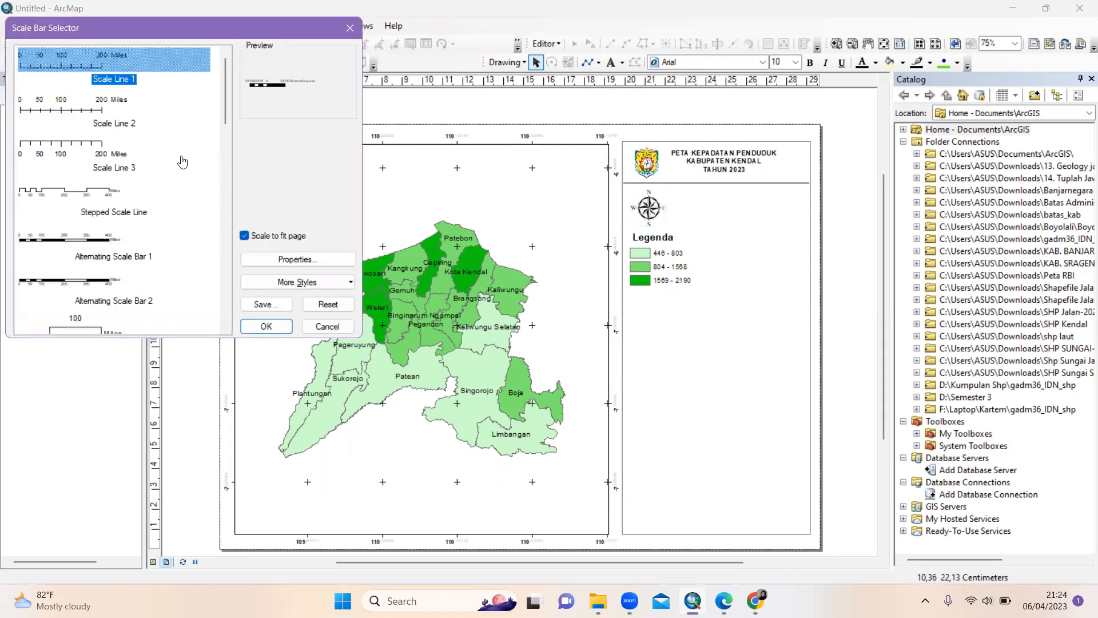
click(94, 238)
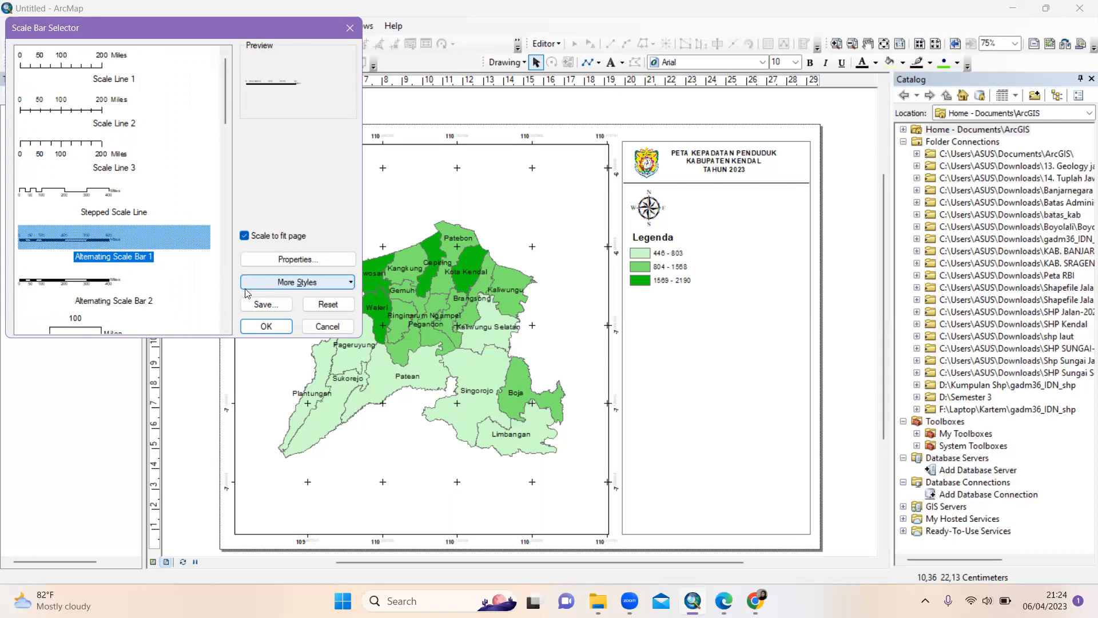
click(274, 328)
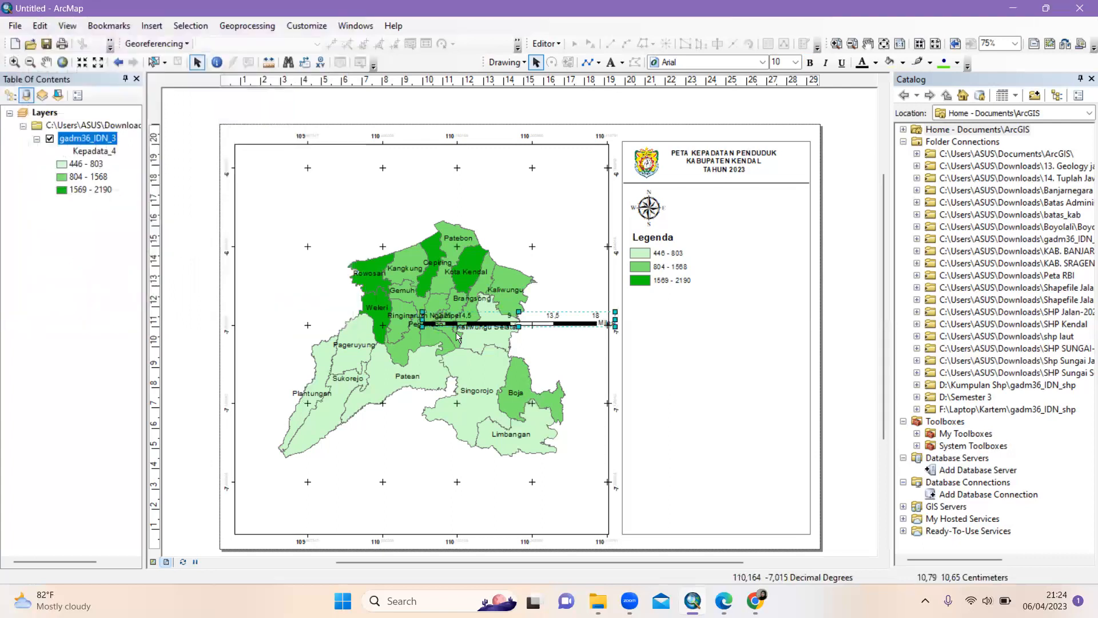
Shrink the 0–10 Miles scale bar and position it right of the north arrow in the side panel
drag(496, 326, 640, 260)
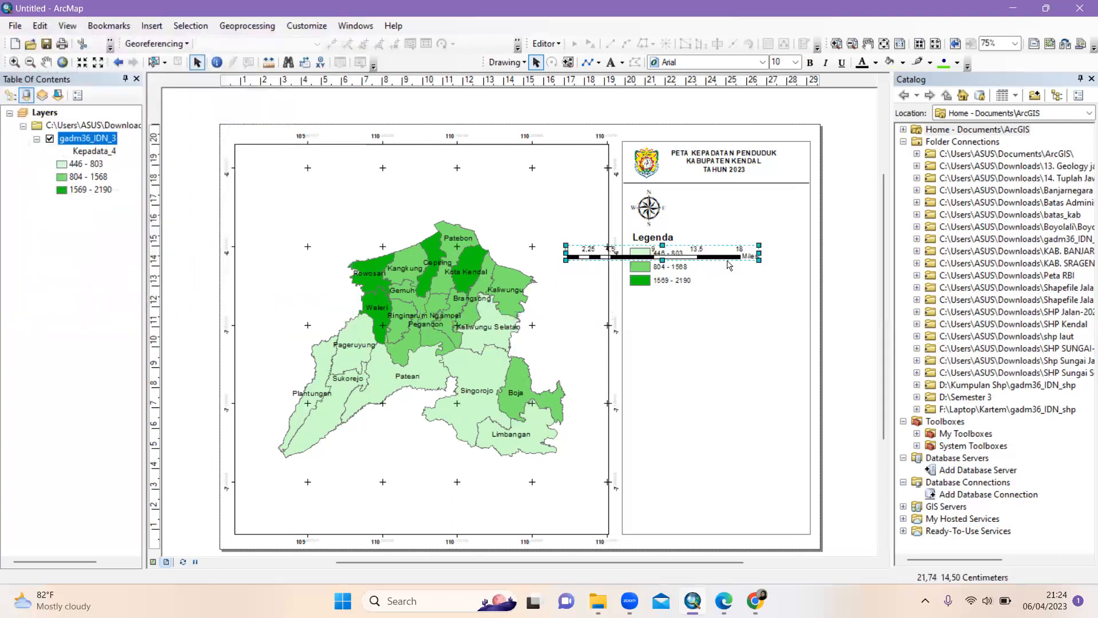
drag(759, 261, 738, 261)
drag(645, 258, 736, 215)
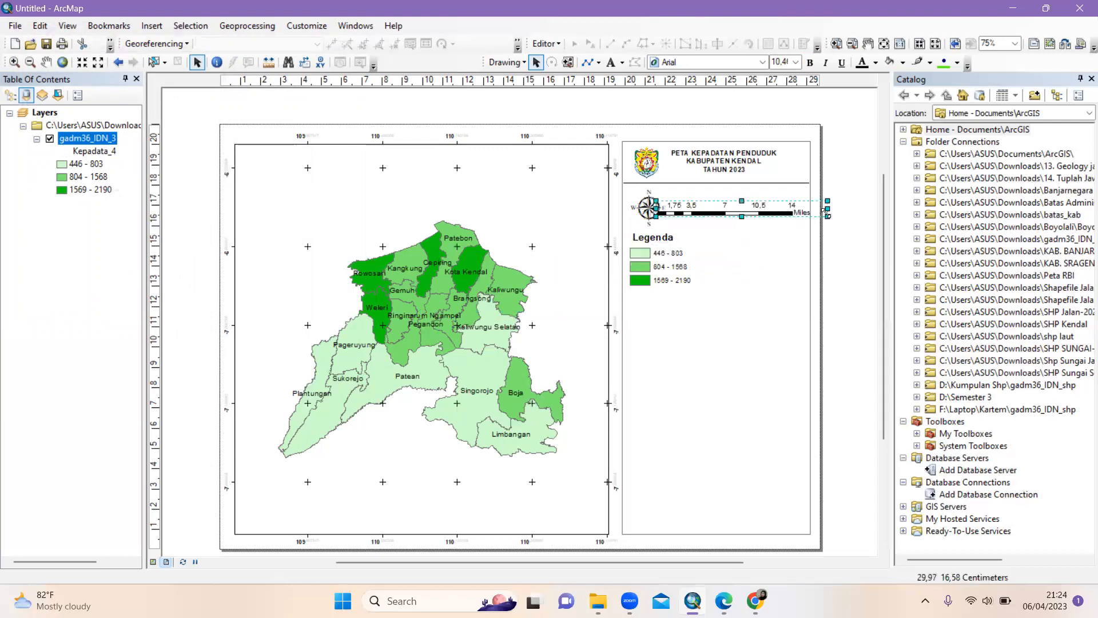
drag(827, 215, 798, 200)
click(694, 213)
mouse_move(699, 200)
mouse_down()
mouse_move(711, 207)
mouse_move(701, 213)
mouse_up()
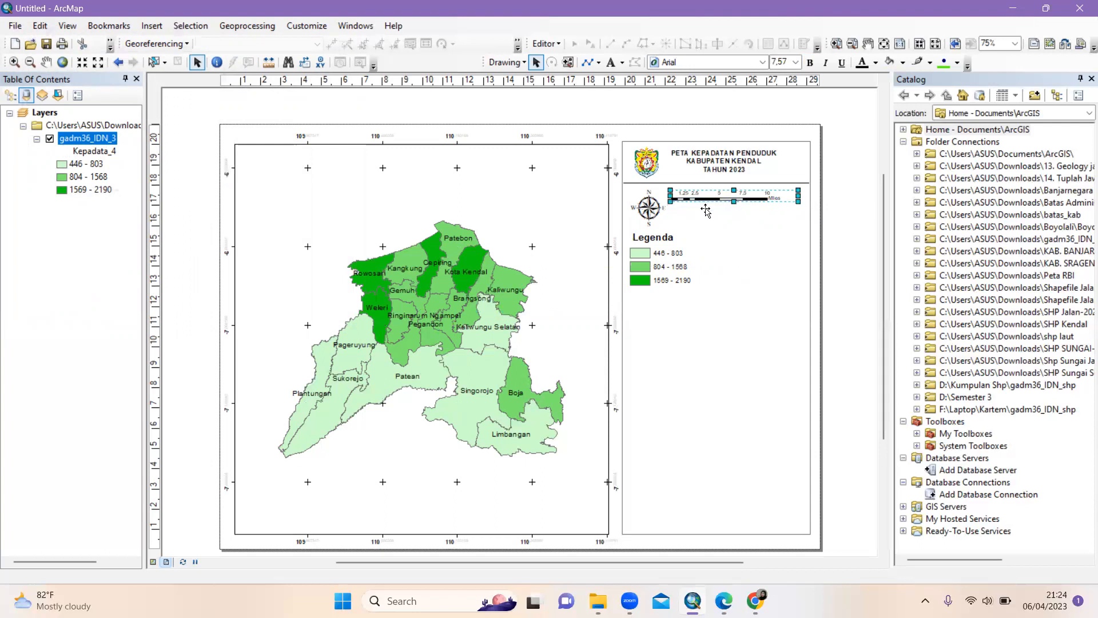
drag(725, 207, 731, 207)
click(832, 212)
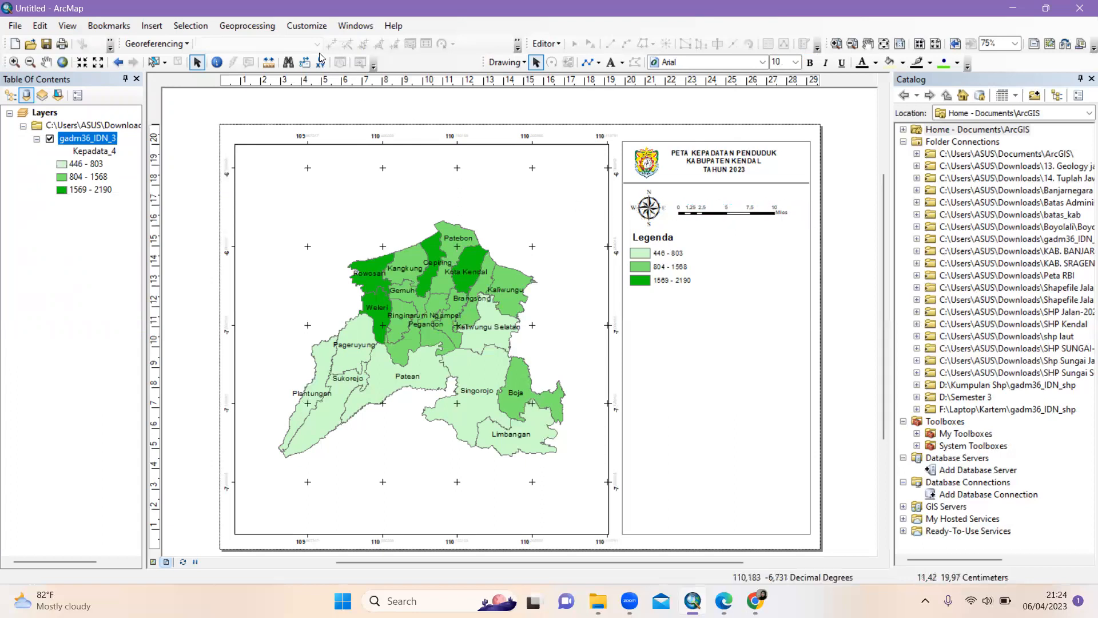
click(150, 27)
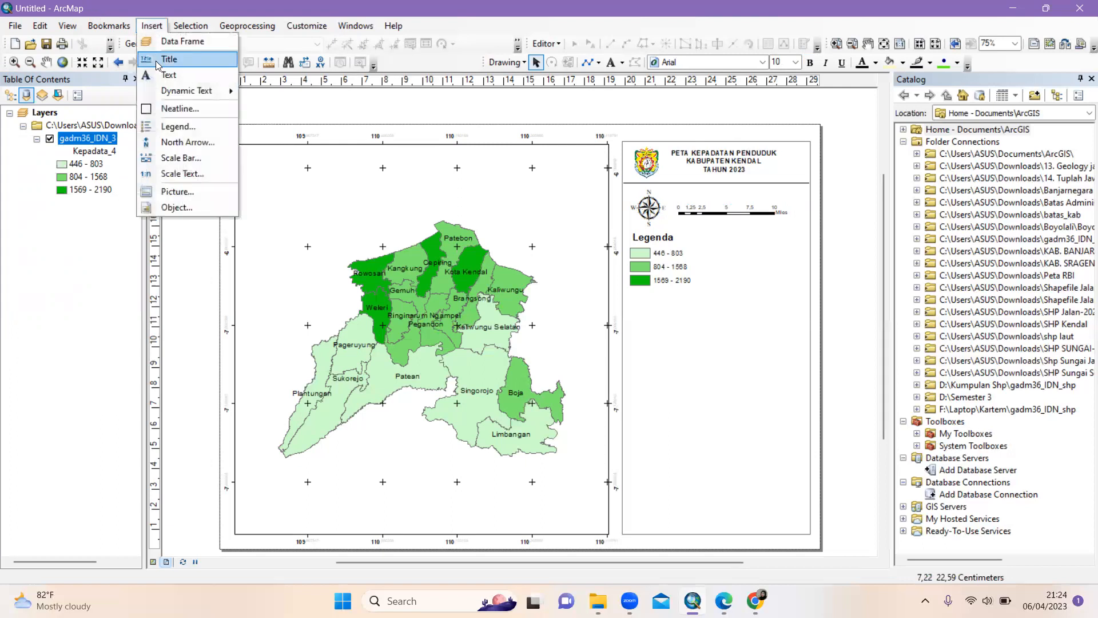
Add absolute-style scale text 1:339.380 and centre it above the scale bar, beside the north arrow
click(198, 175)
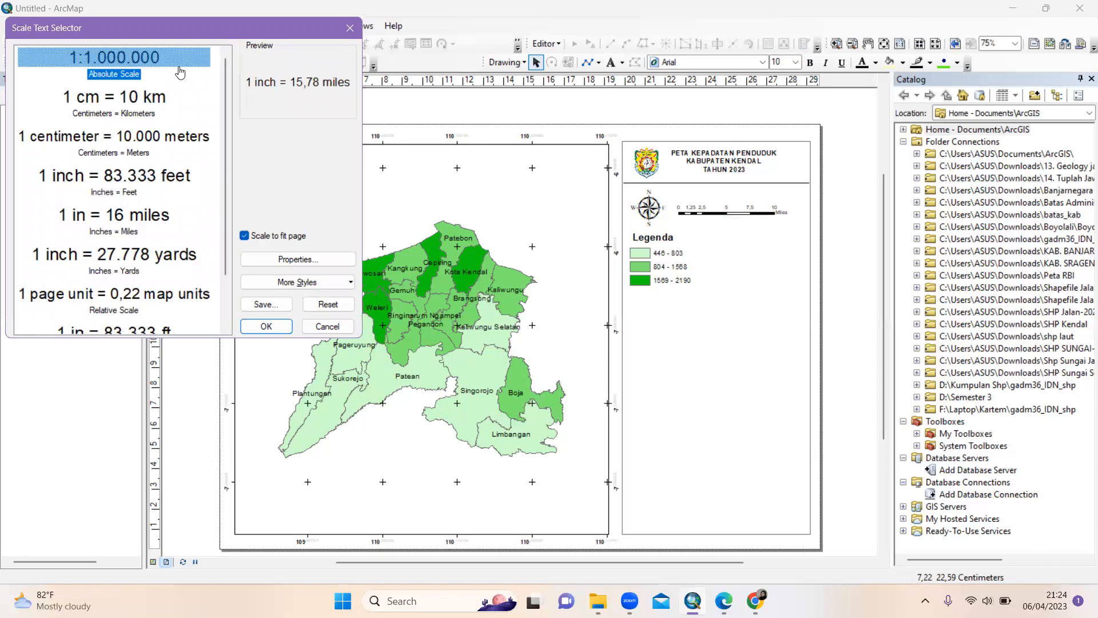
click(271, 328)
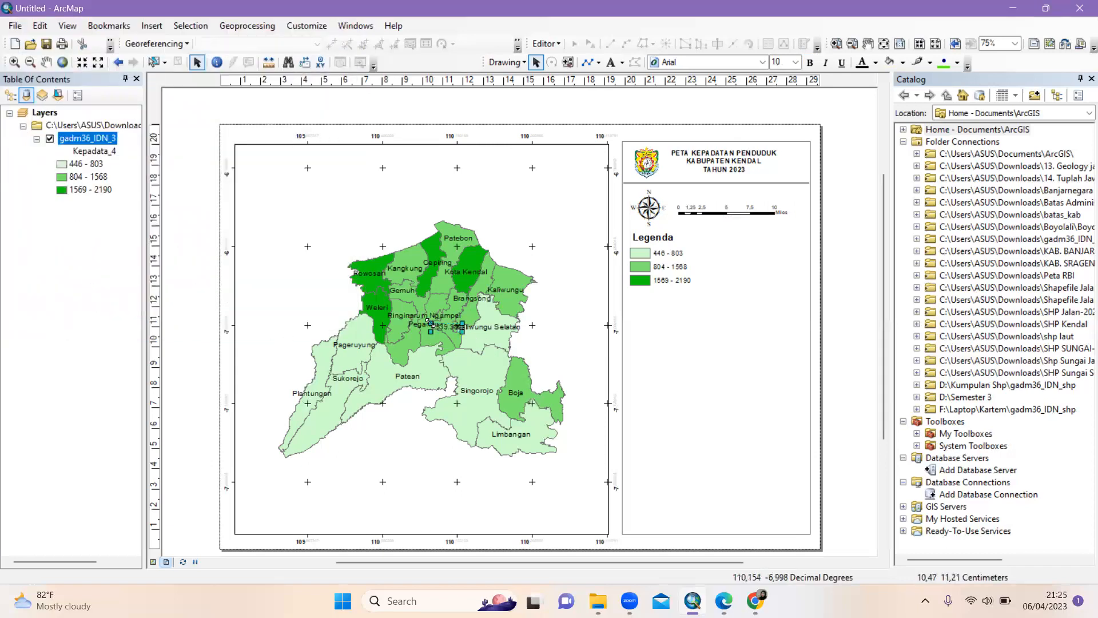
drag(439, 330, 666, 334)
click(658, 329)
drag(658, 330, 718, 195)
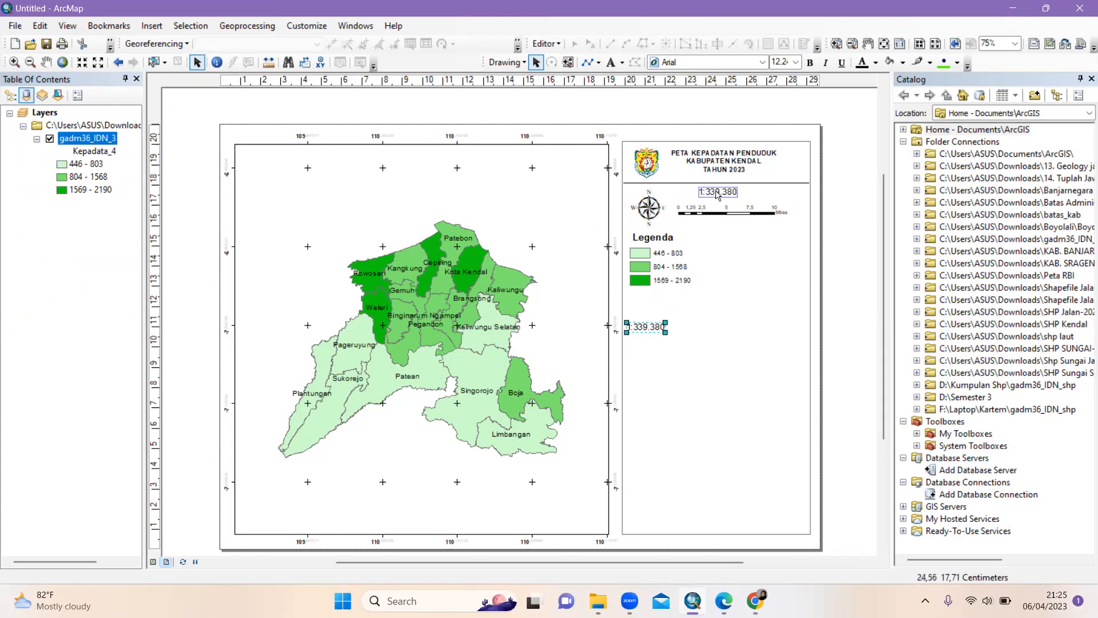
click(861, 260)
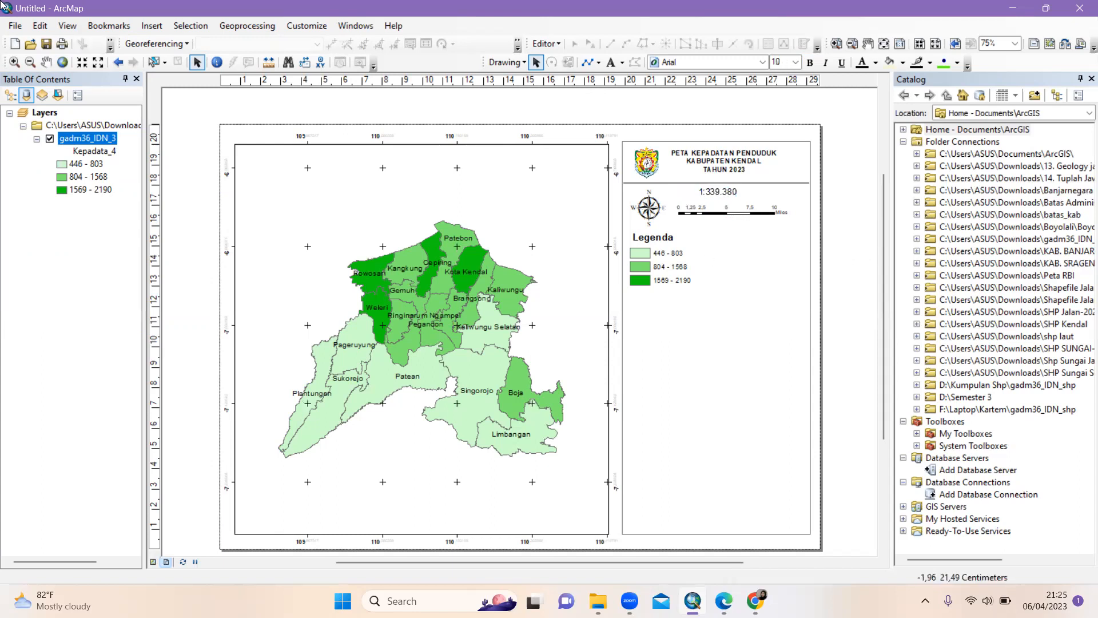
click(152, 26)
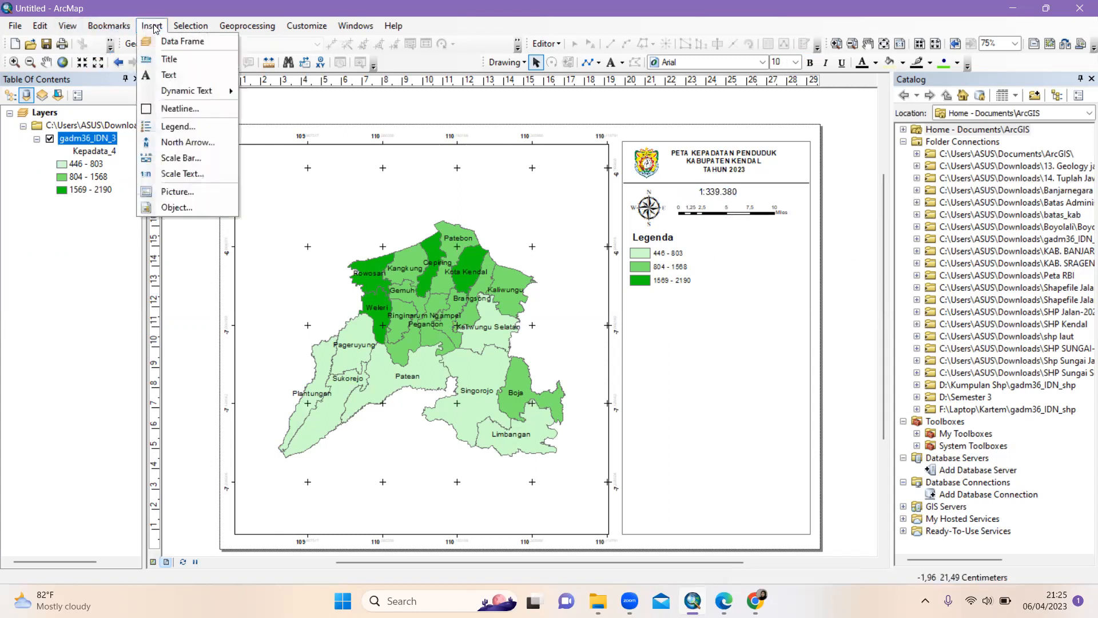
Add a 'Skala' text label before 1:339.380 and align it with the scale text and scale bar
click(161, 76)
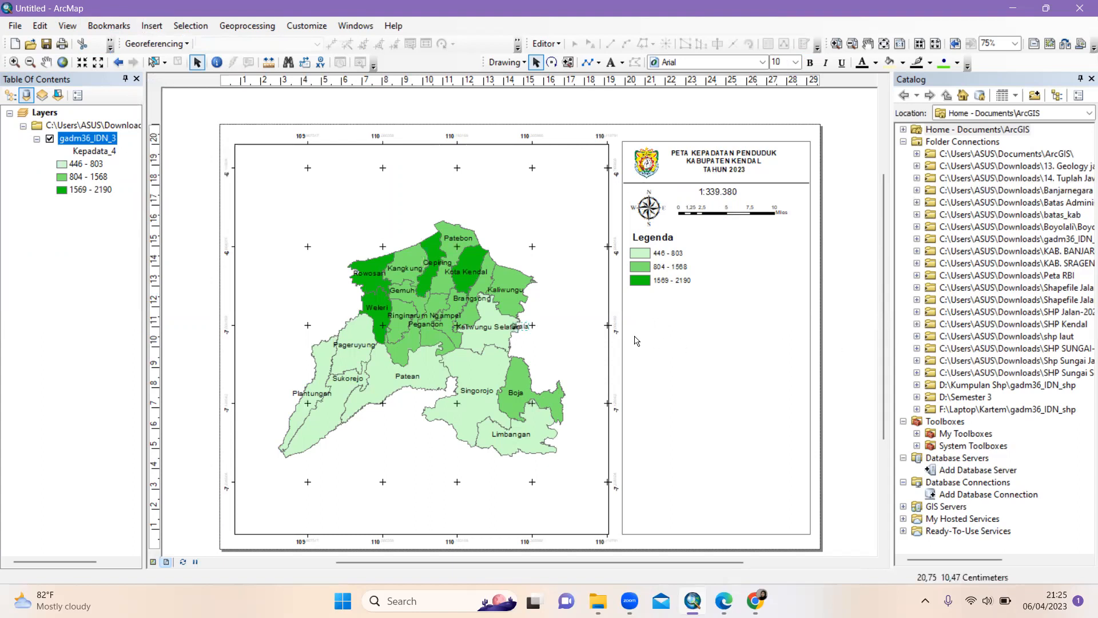
drag(518, 326, 685, 193)
click(686, 193)
click(713, 195)
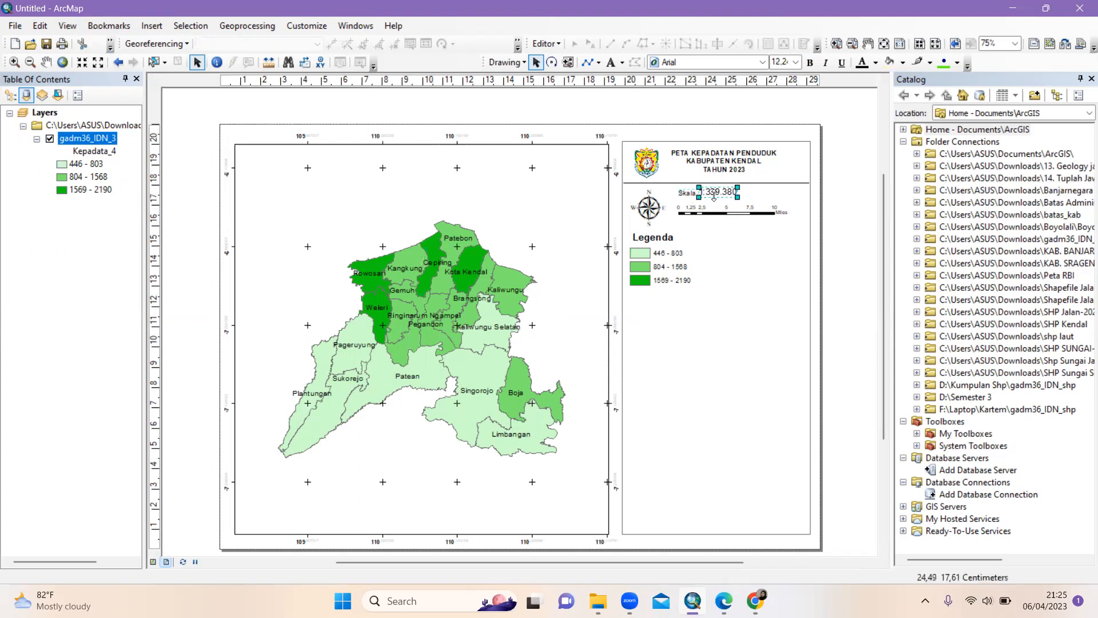
drag(715, 194, 737, 211)
click(735, 214)
click(839, 224)
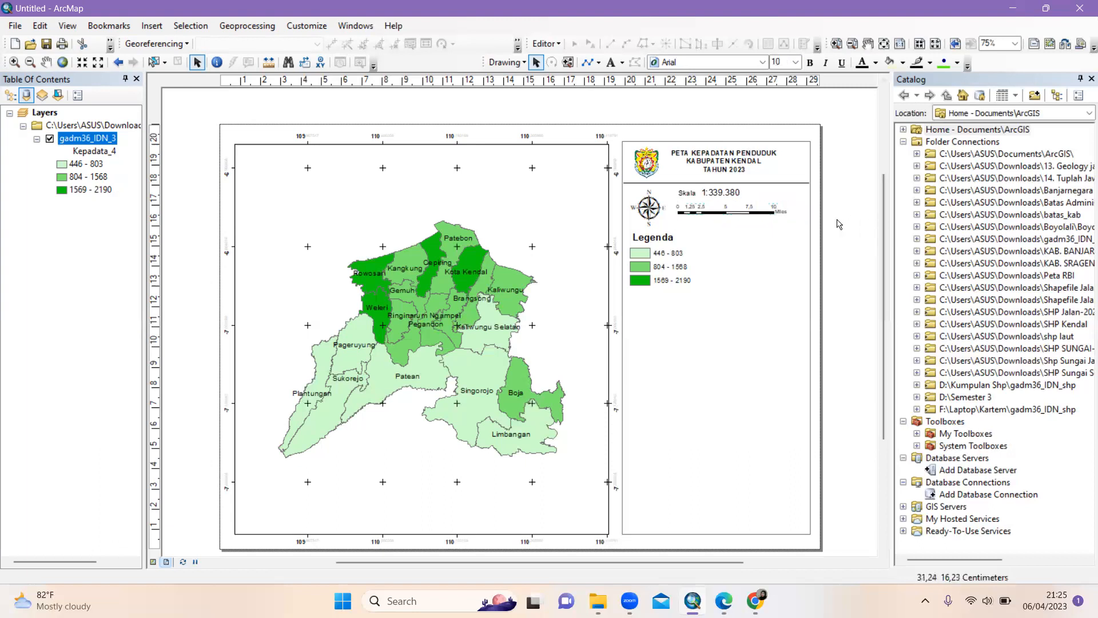
Nudge the north arrow, then paste a copy of the title separator line below the scale bar
drag(649, 212, 646, 209)
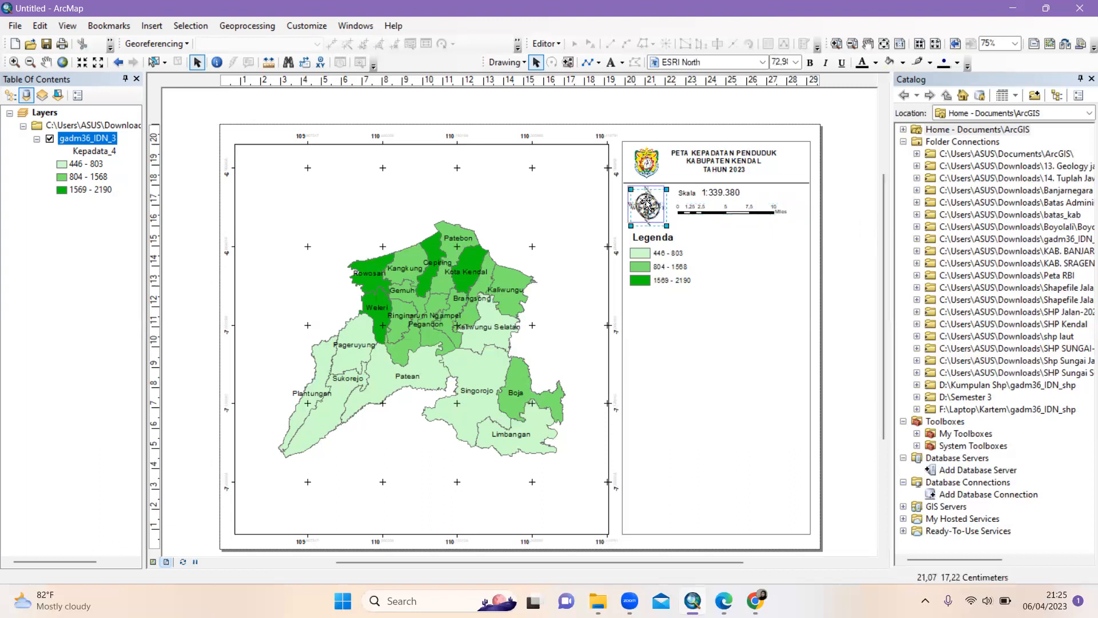
click(830, 229)
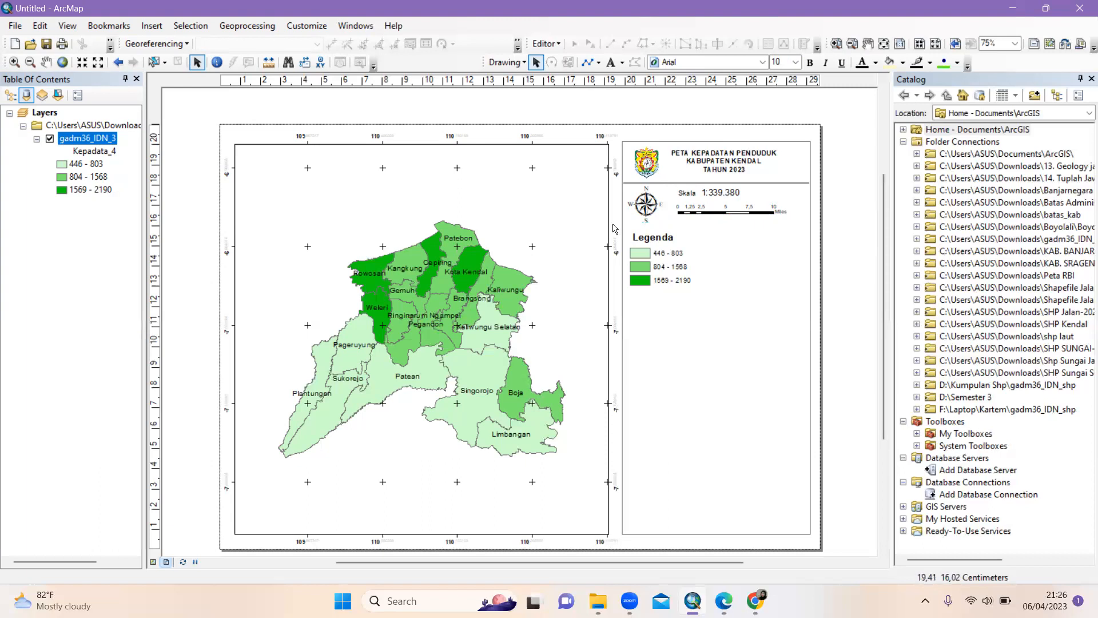
click(668, 183)
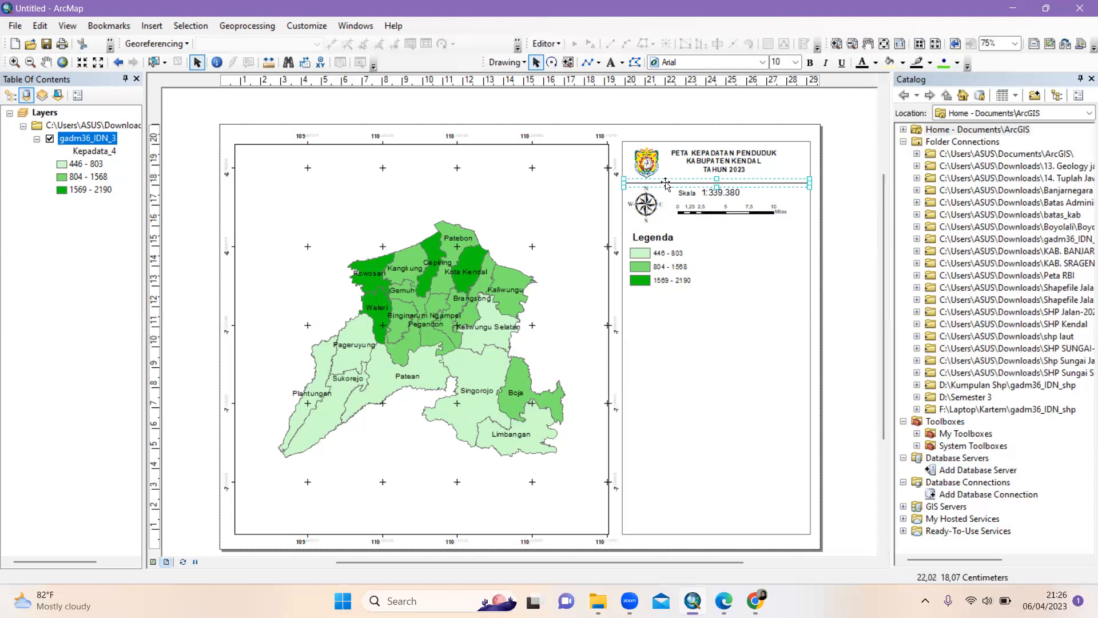
key(ctrl+v)
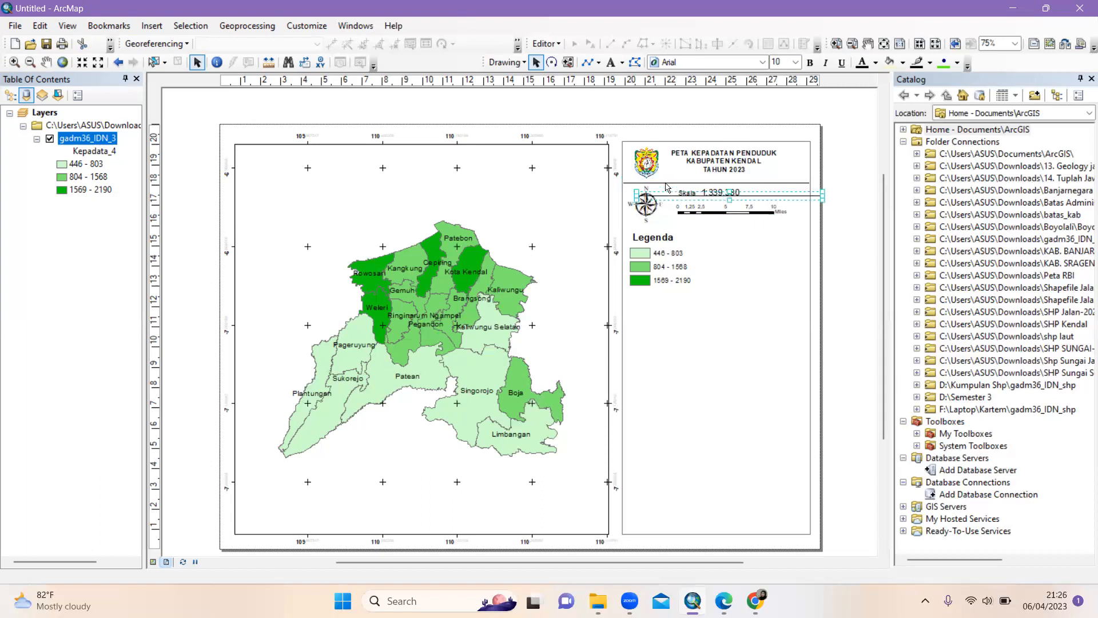
drag(709, 196, 698, 229)
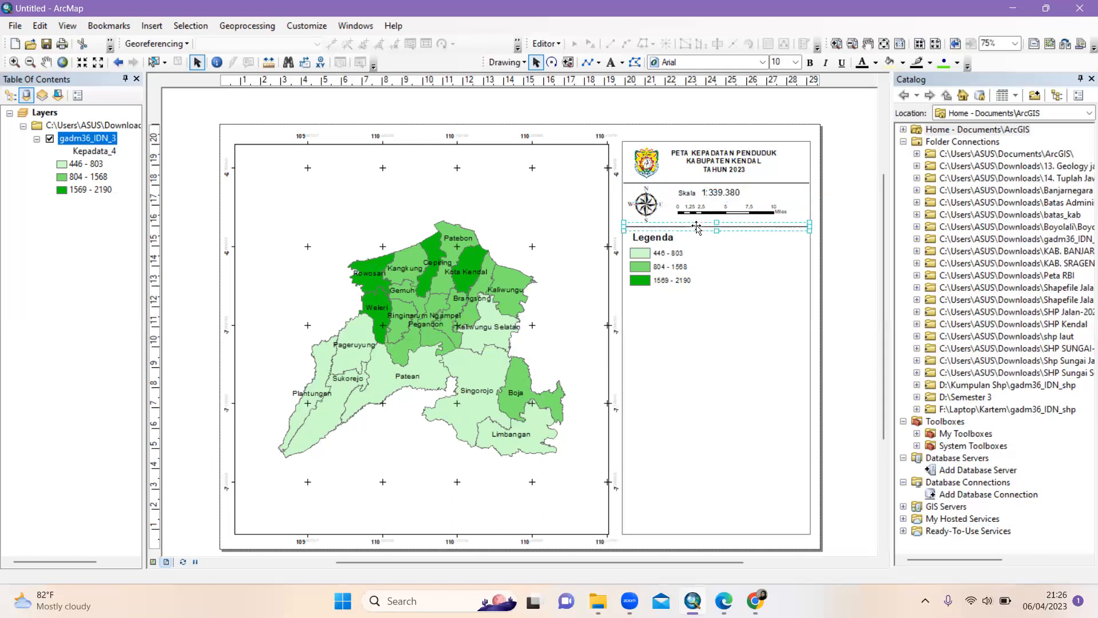
click(846, 240)
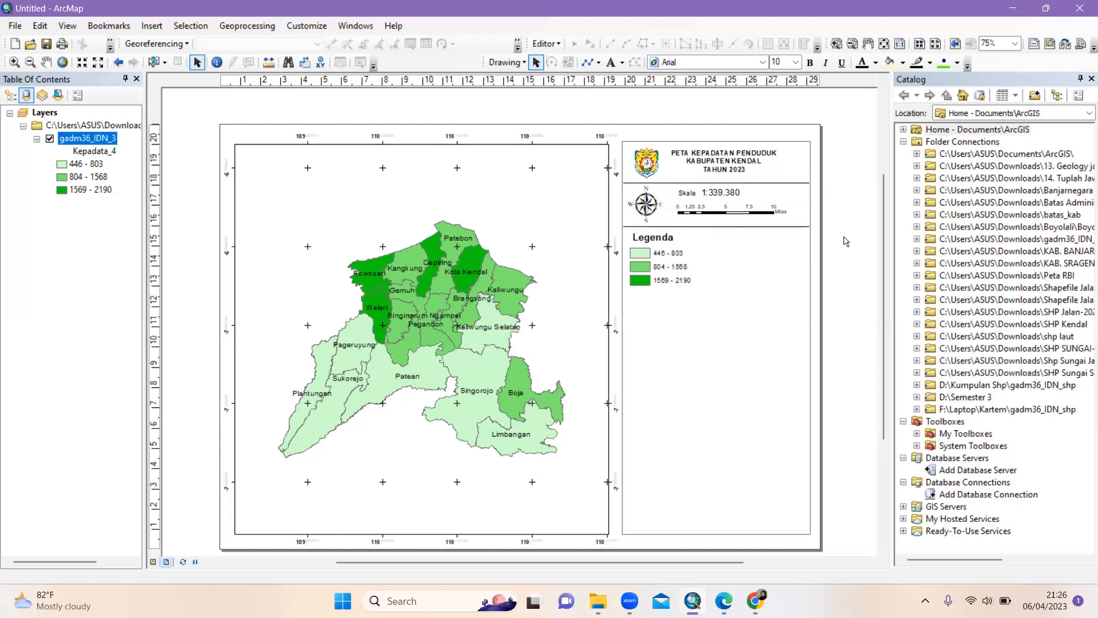
Narrow the side panel frame slightly and set the Legenda heading to 12 pt
click(812, 244)
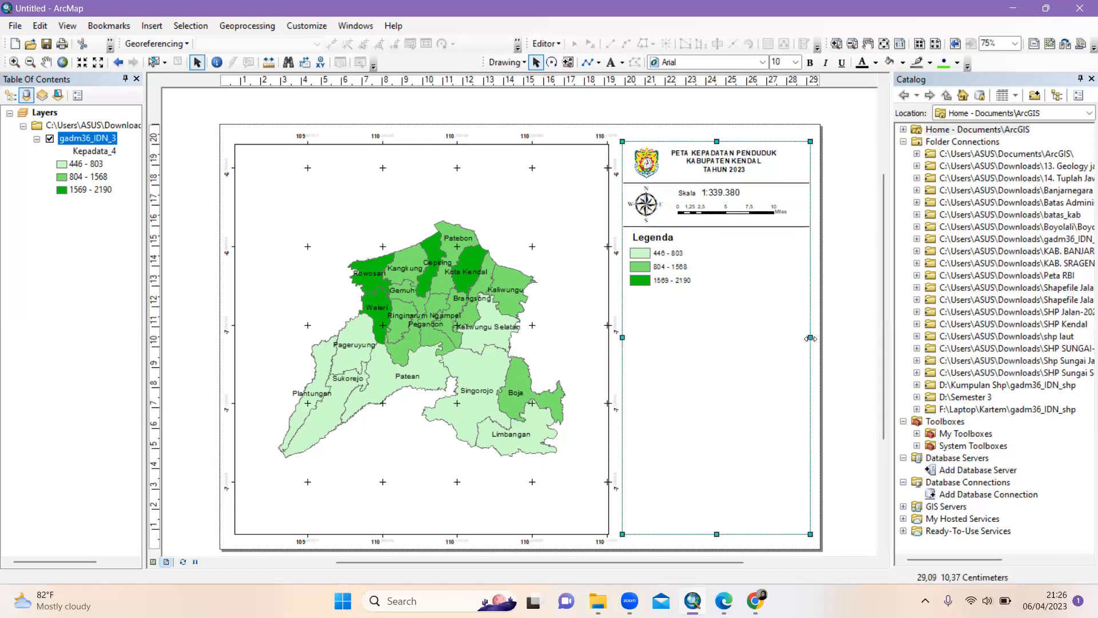
drag(811, 338, 809, 338)
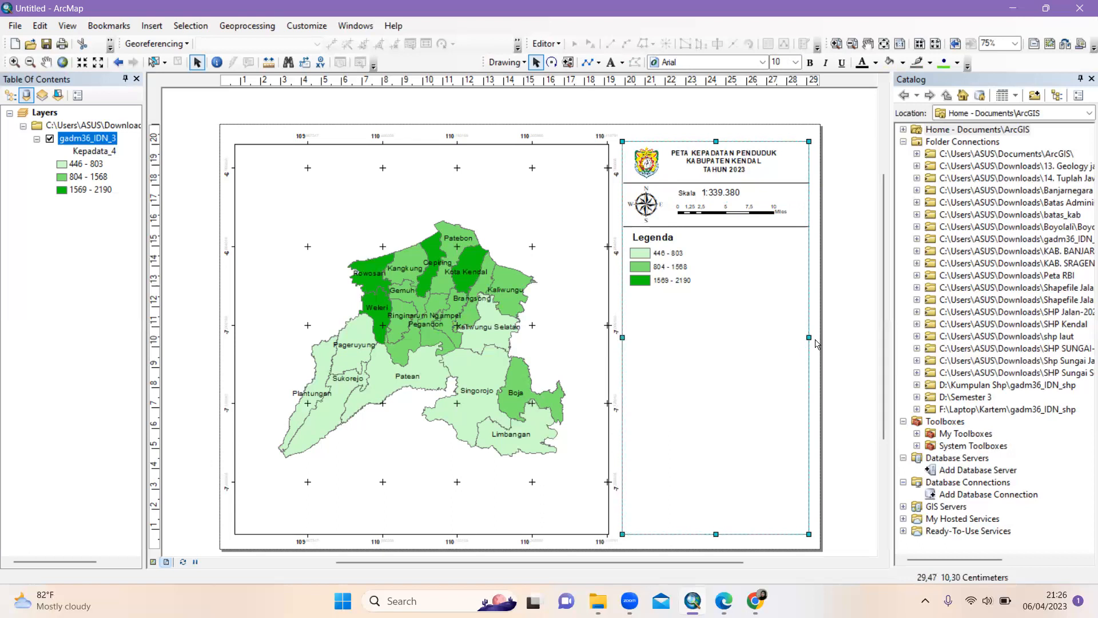
click(838, 336)
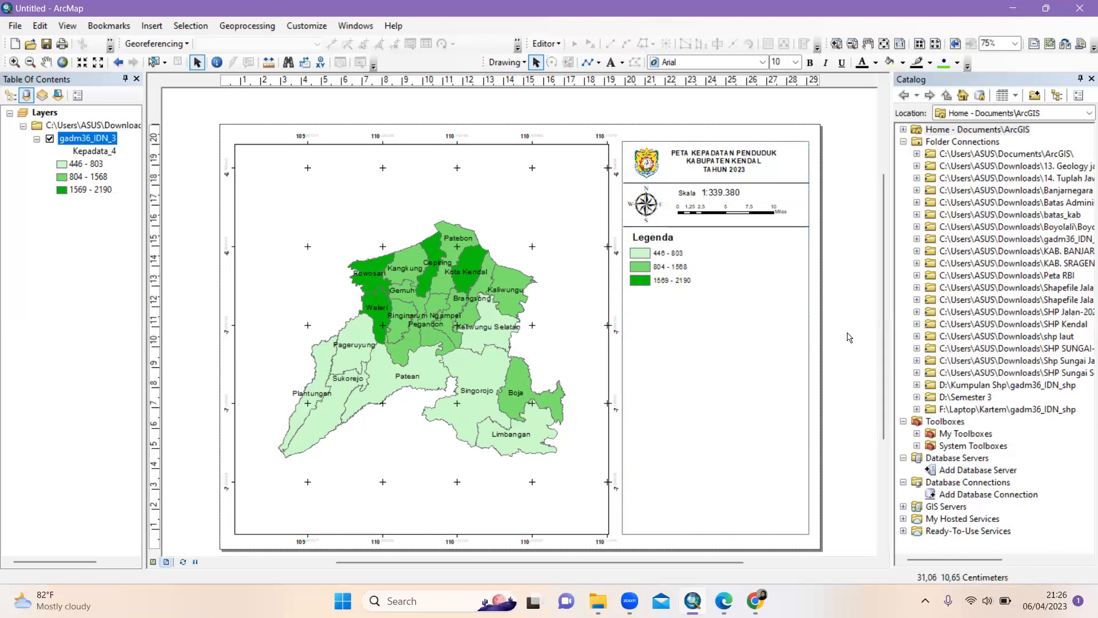
click(670, 272)
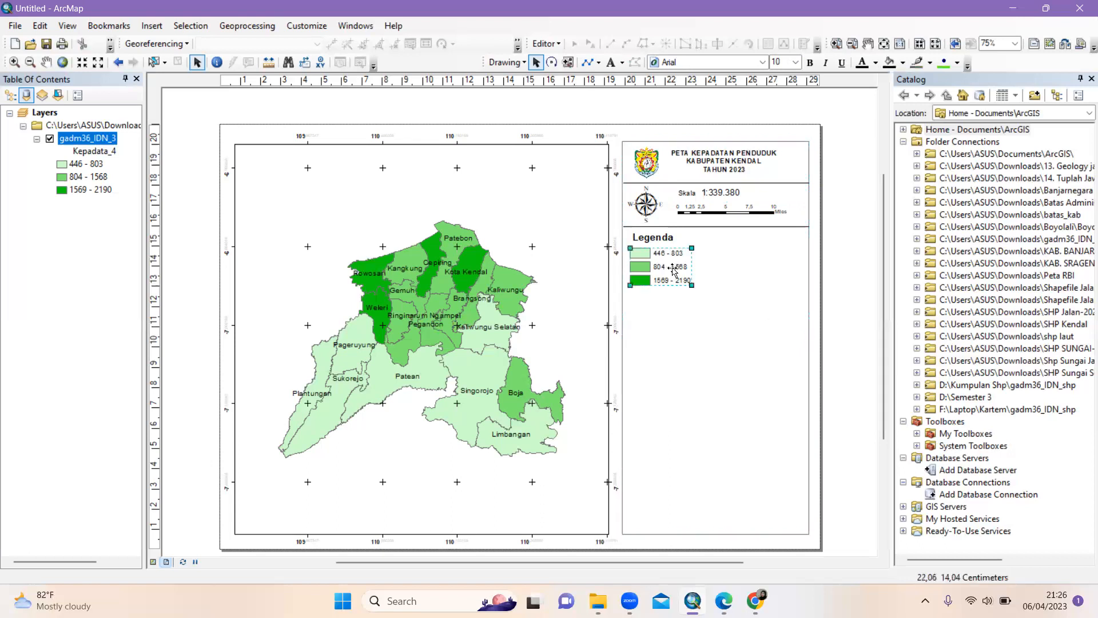
click(656, 238)
click(655, 239)
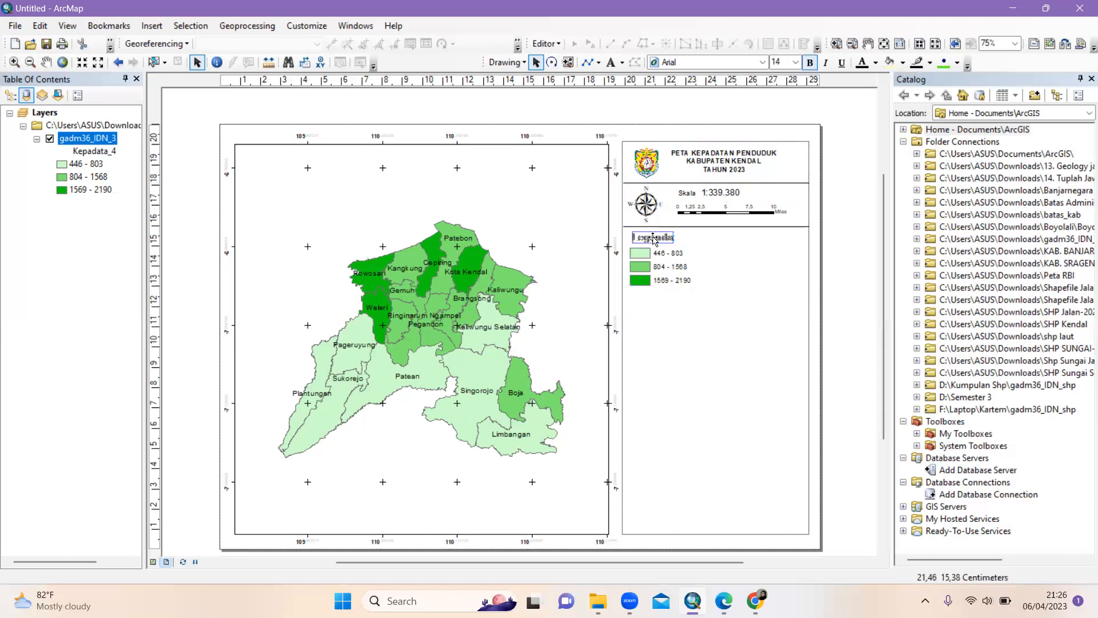
key(Return)
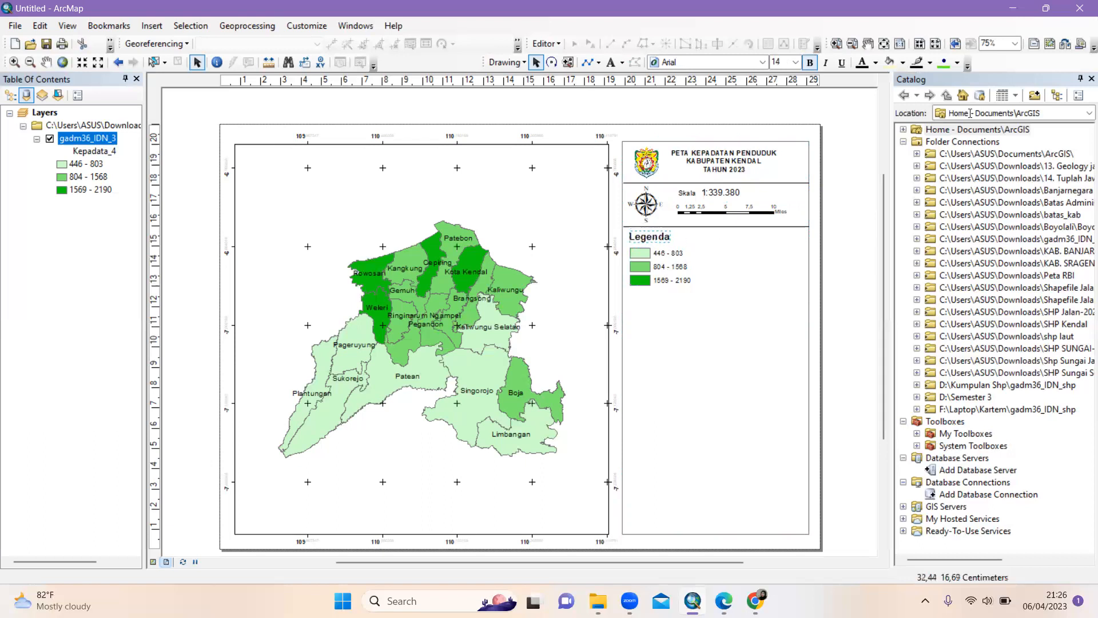
click(795, 62)
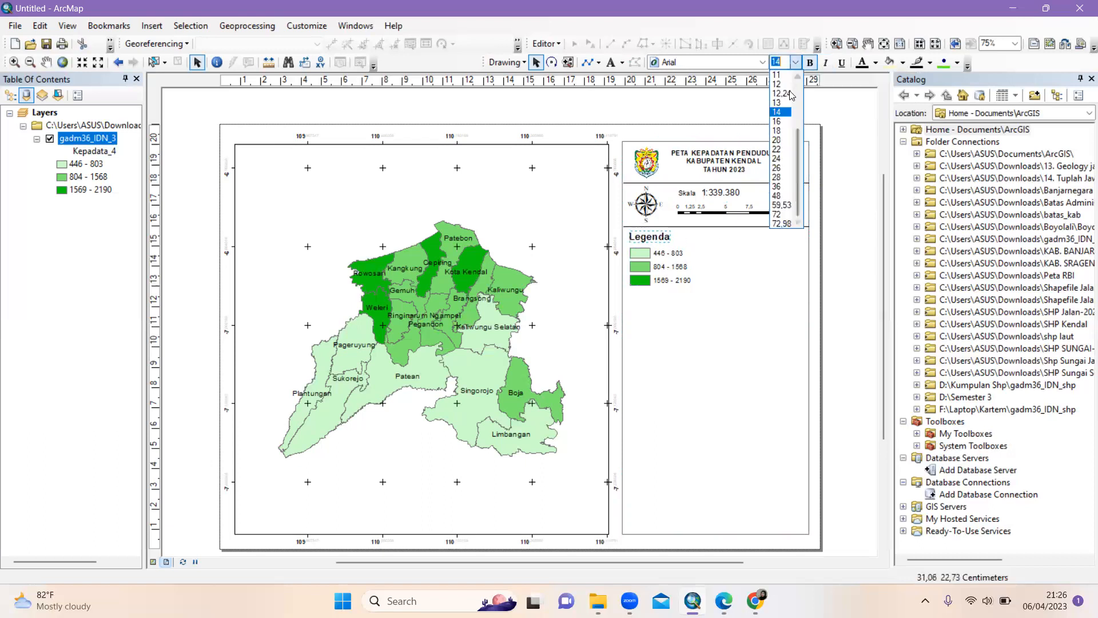
click(785, 85)
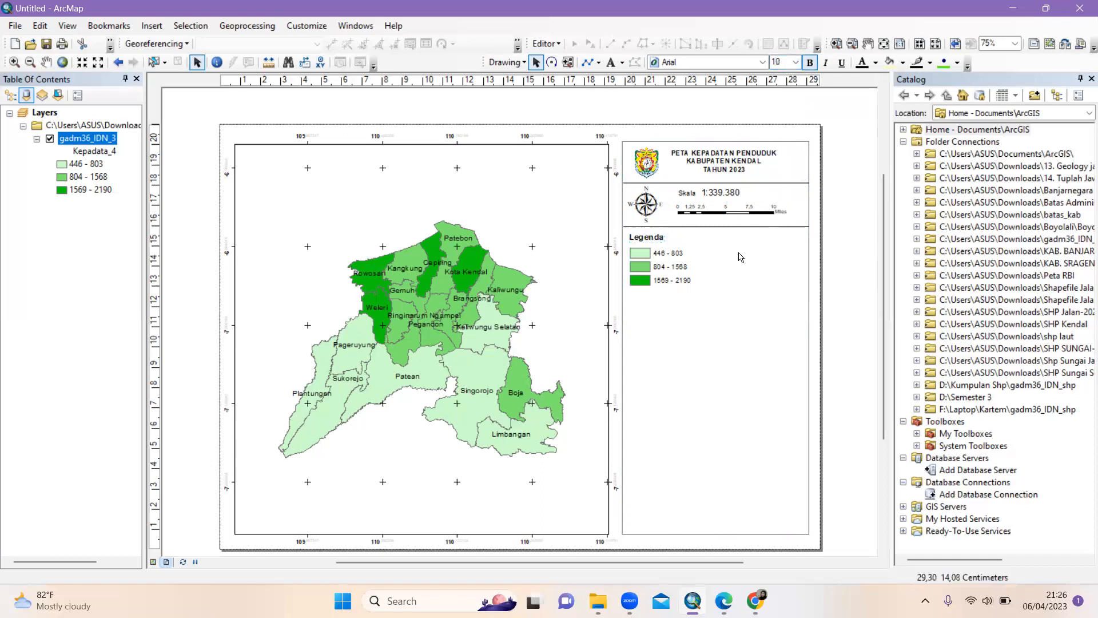
Nudge the three density class entries up, closer beneath the Legenda heading
click(648, 240)
click(661, 273)
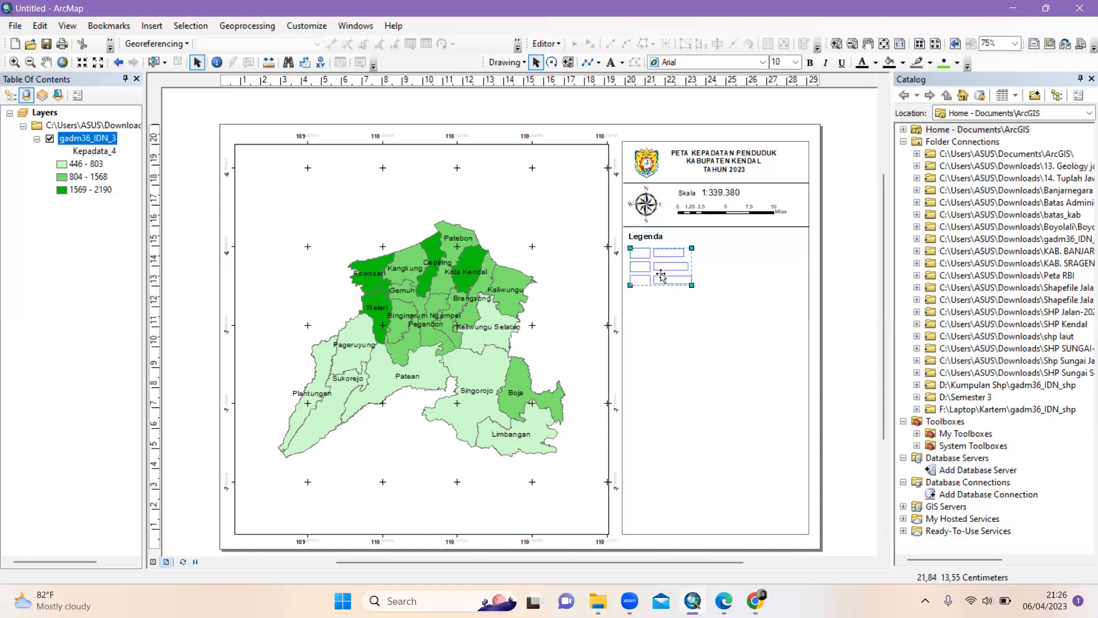
drag(660, 274, 658, 271)
click(852, 298)
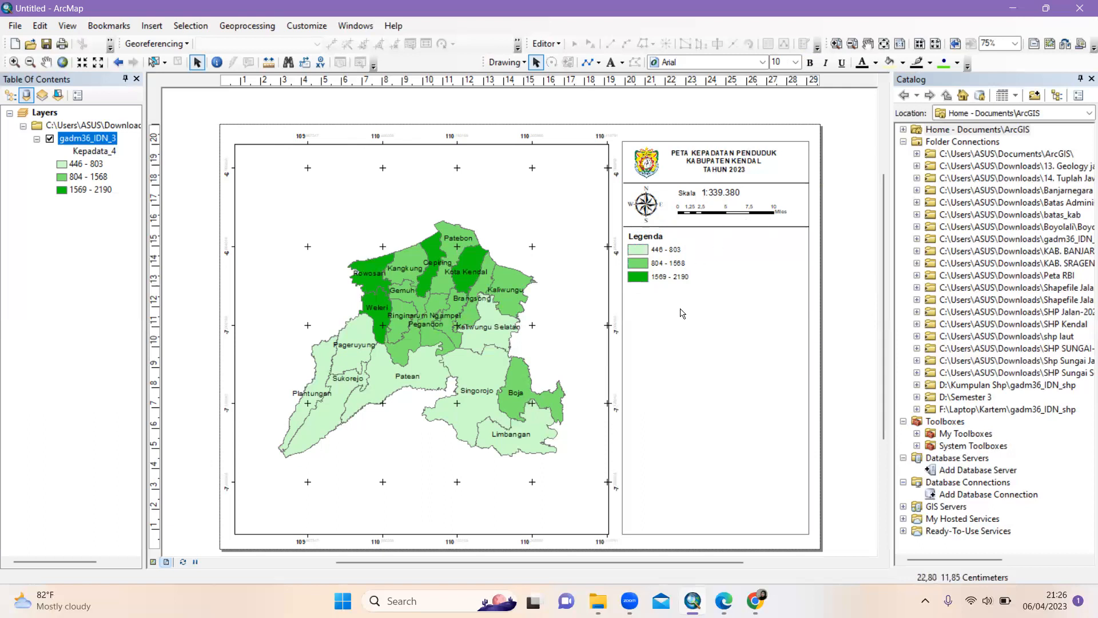
key(Tab)
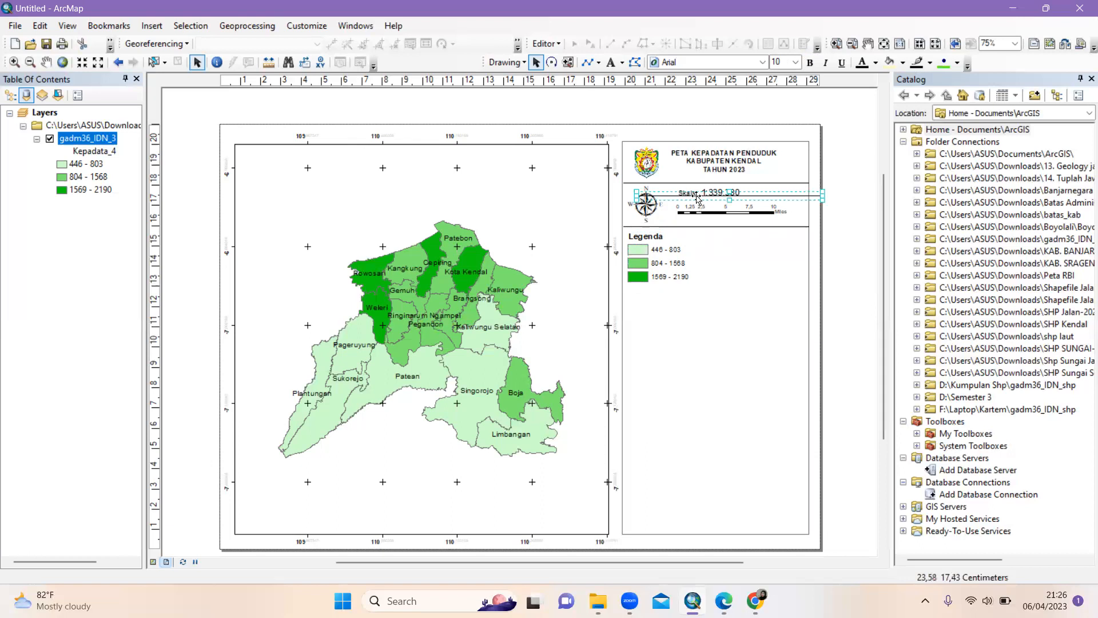
Place the new divider line directly beneath the three density classes to close the Legenda section
drag(694, 197, 679, 287)
click(830, 309)
click(670, 287)
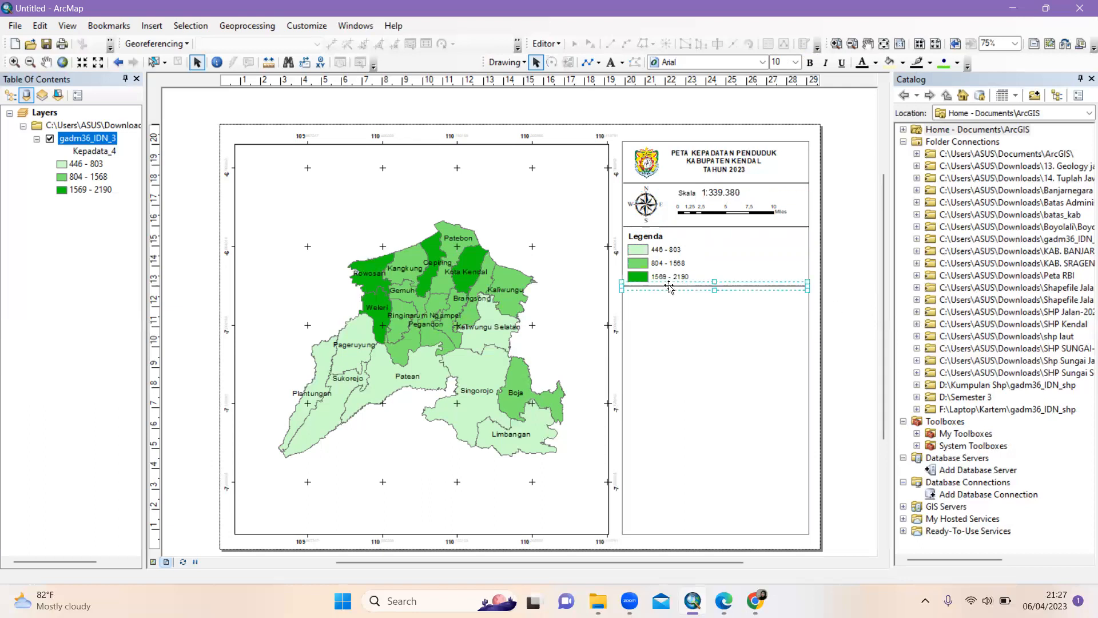
drag(670, 288, 671, 290)
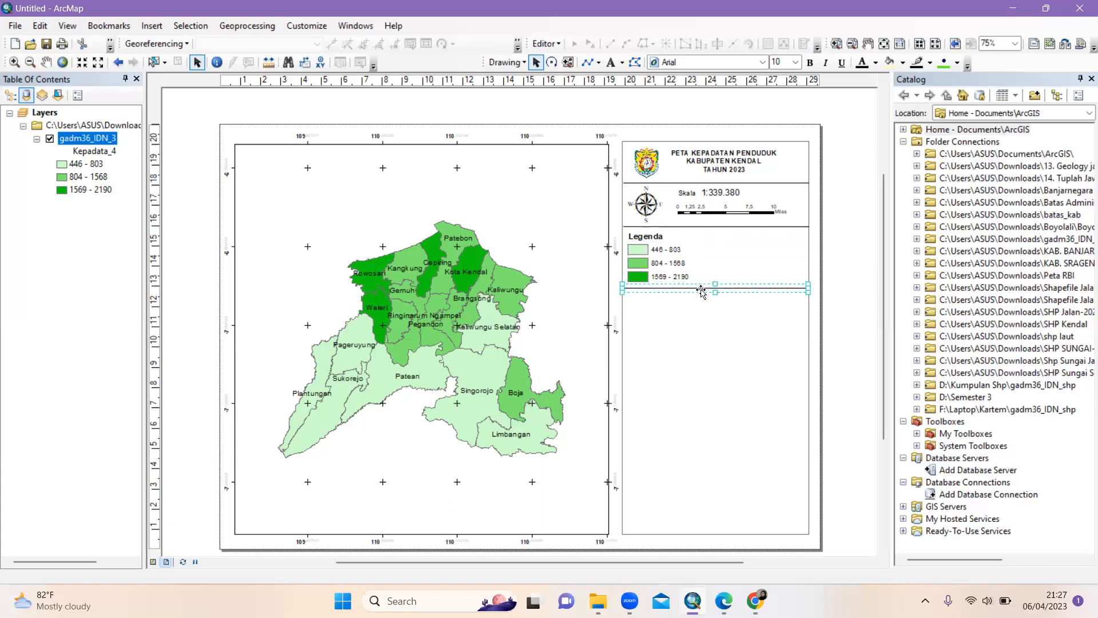
click(834, 314)
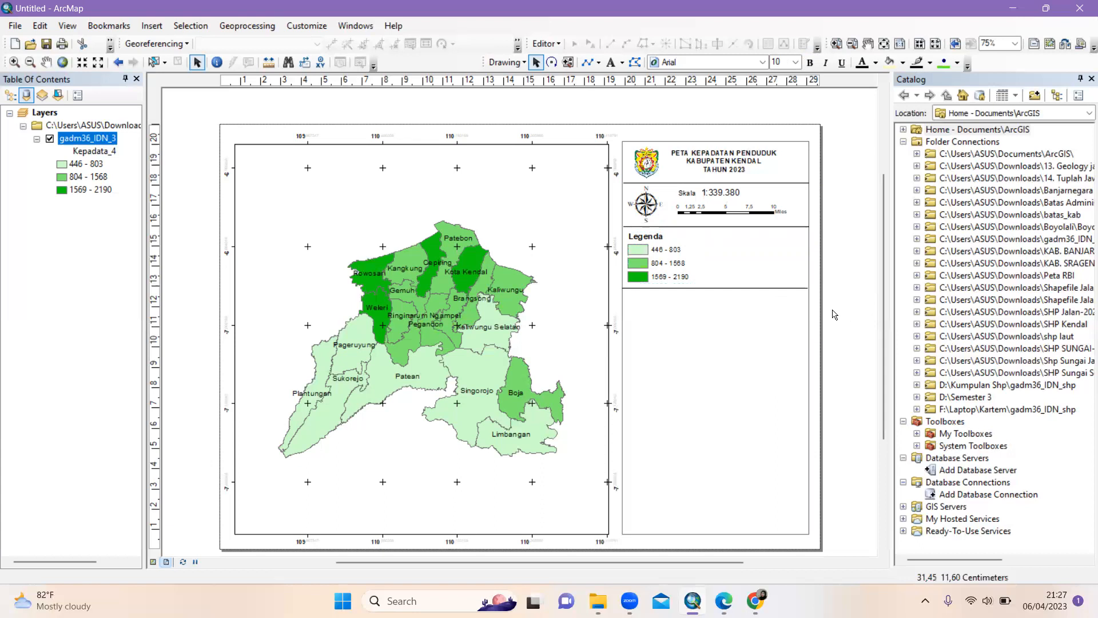
click(701, 288)
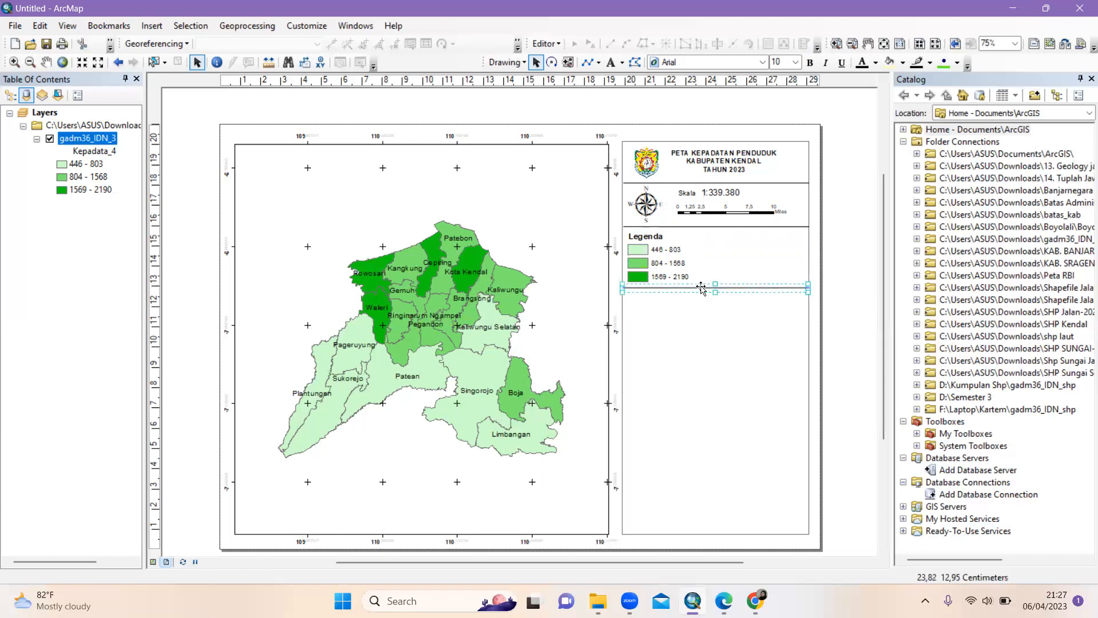
click(713, 279)
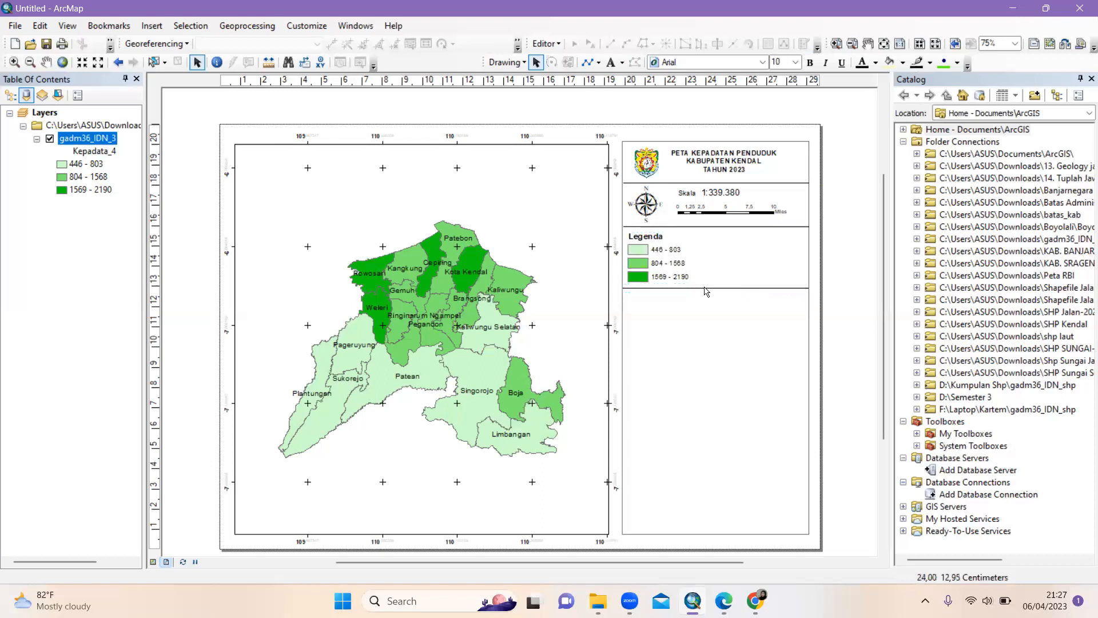
click(152, 26)
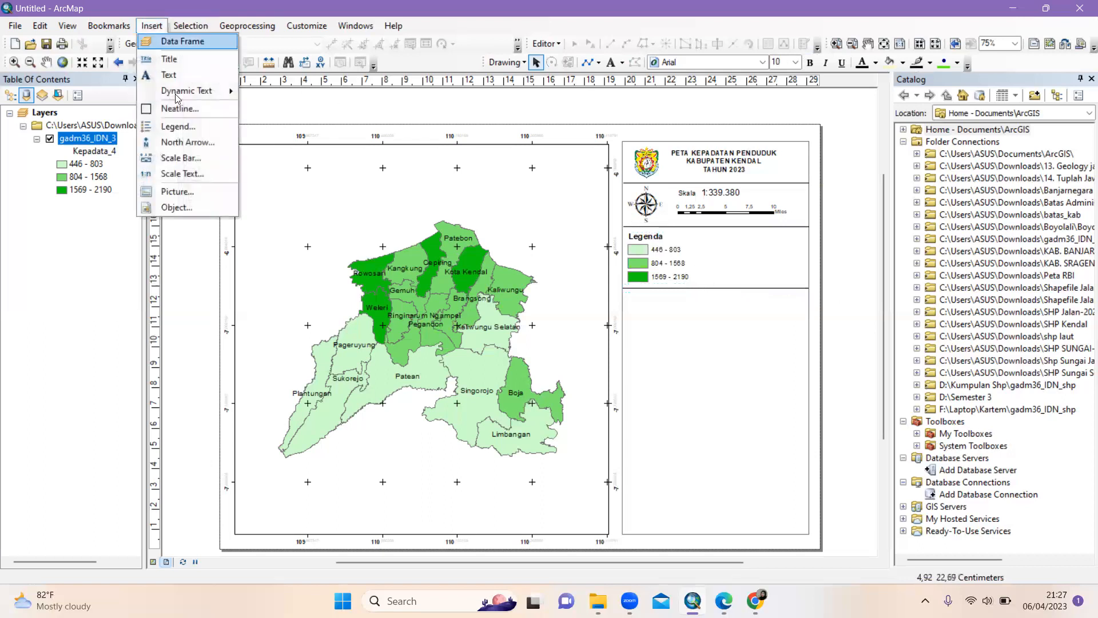
Add a text element reading 'Insert' just below the divider under the legend classes
click(181, 77)
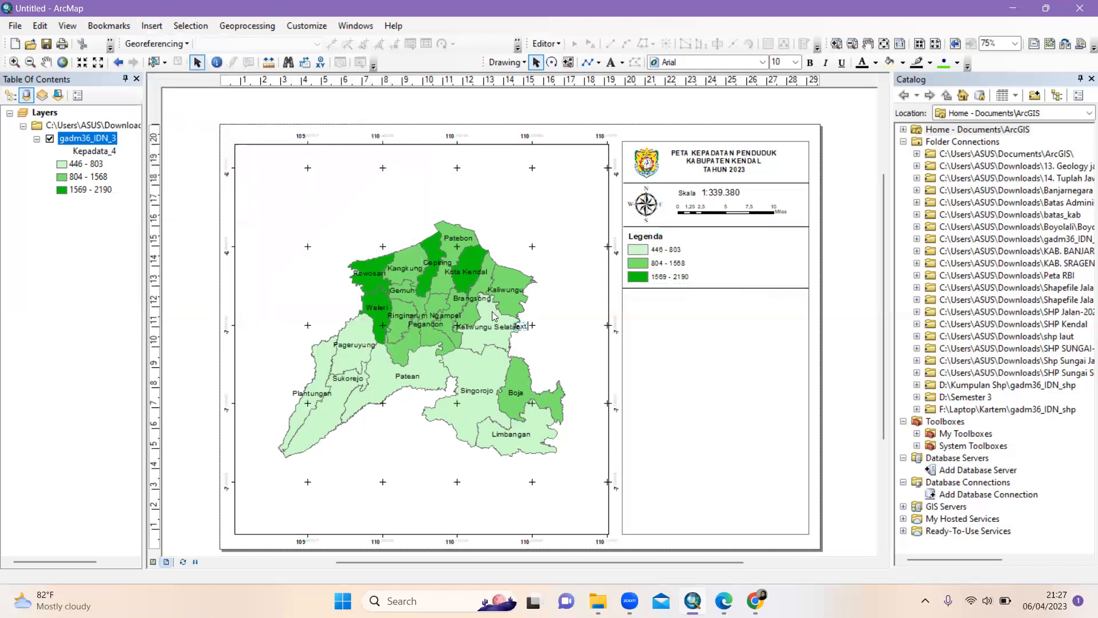
key(BackSpace)
text(Insert)
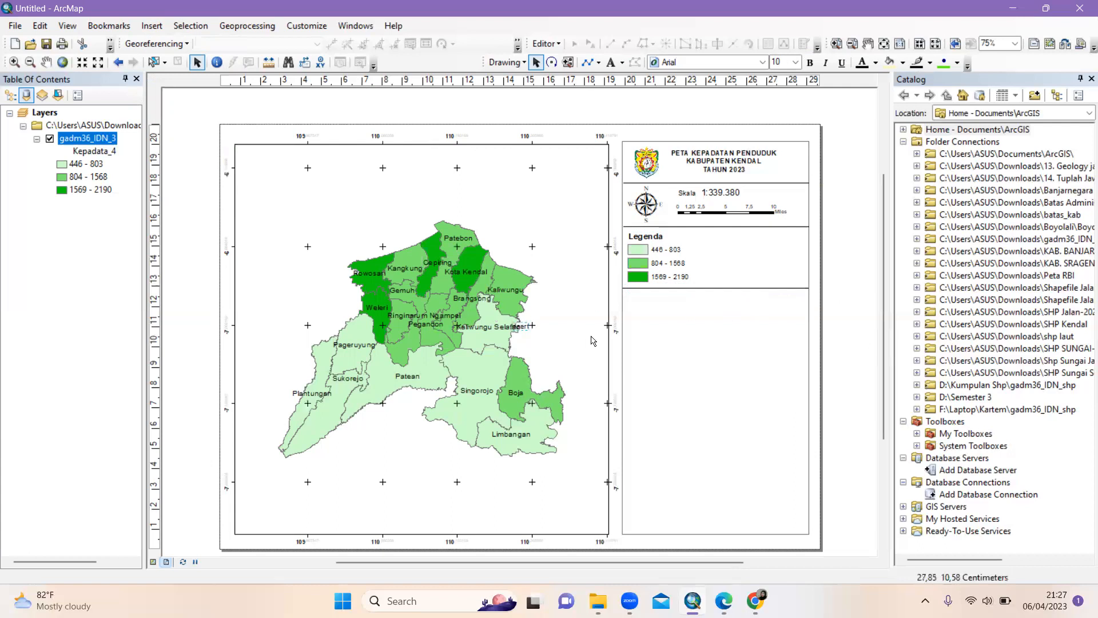
drag(527, 331, 644, 306)
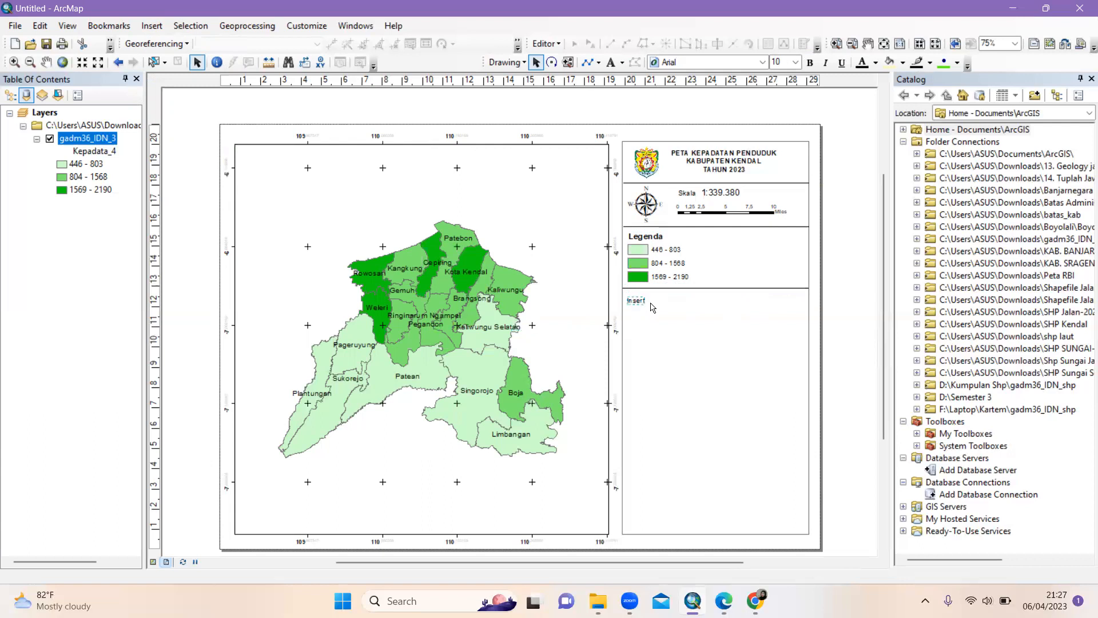
click(796, 63)
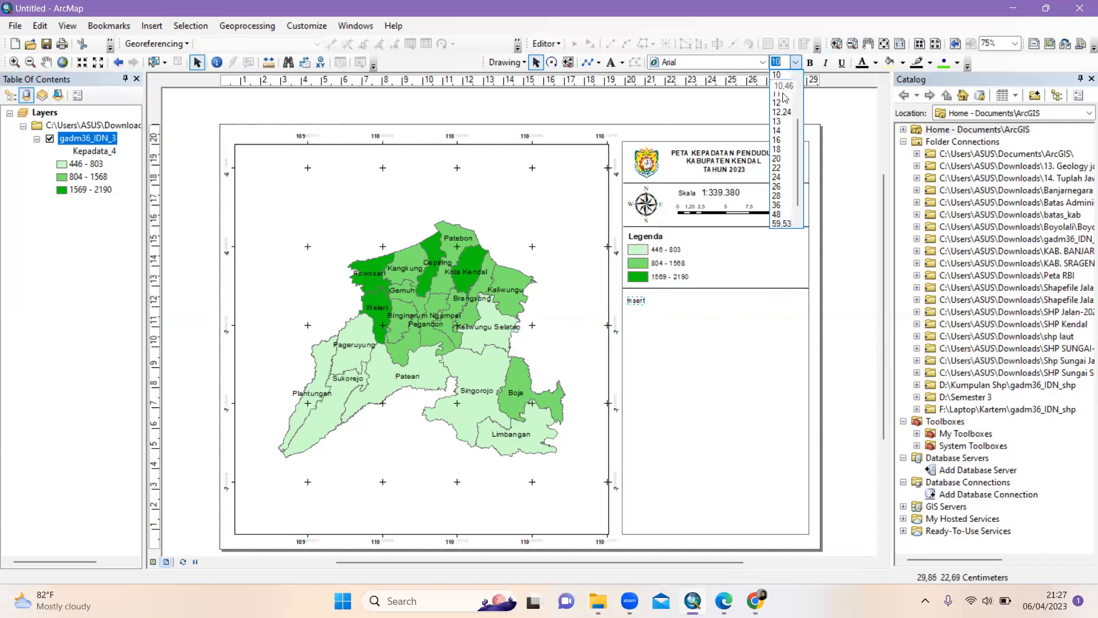
click(841, 315)
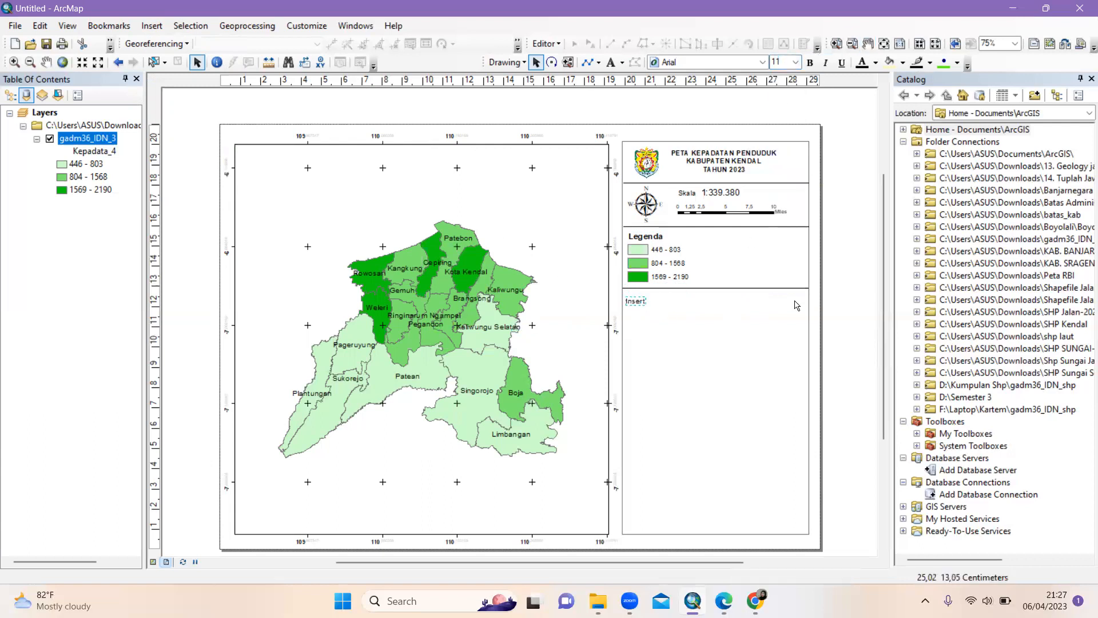
click(645, 302)
click(798, 444)
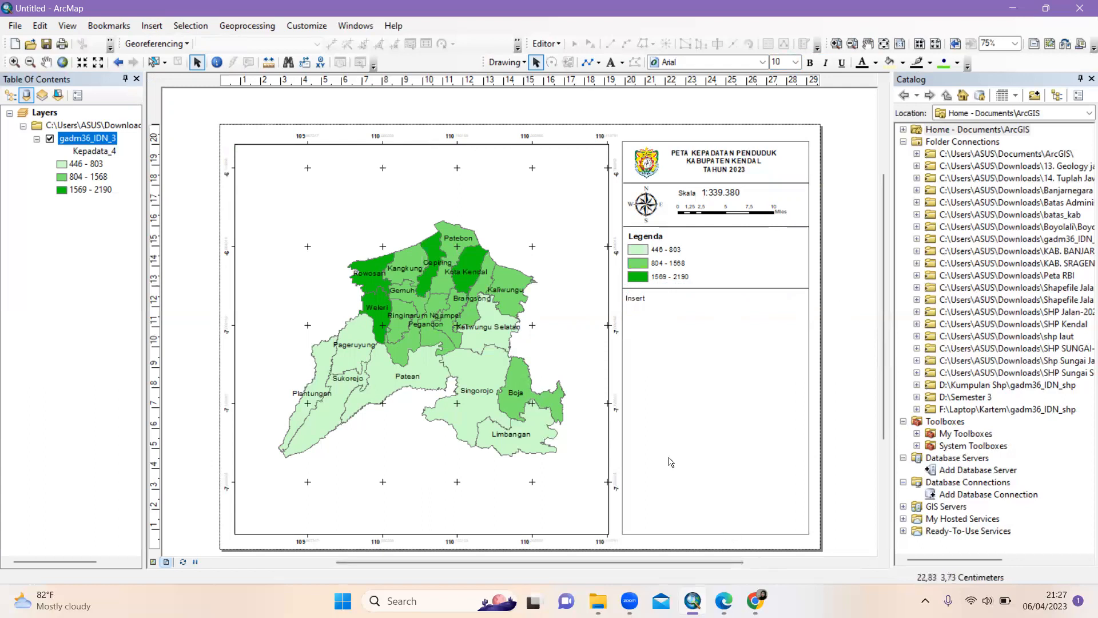
click(151, 26)
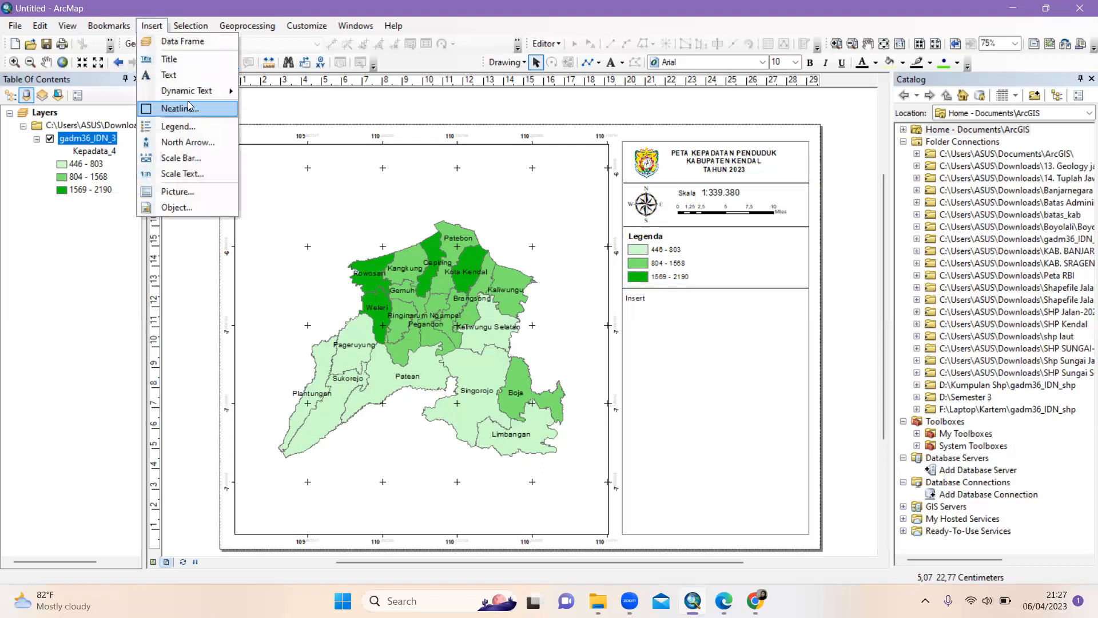
Insert a new data frame and size it into the box under the Insert label
click(185, 45)
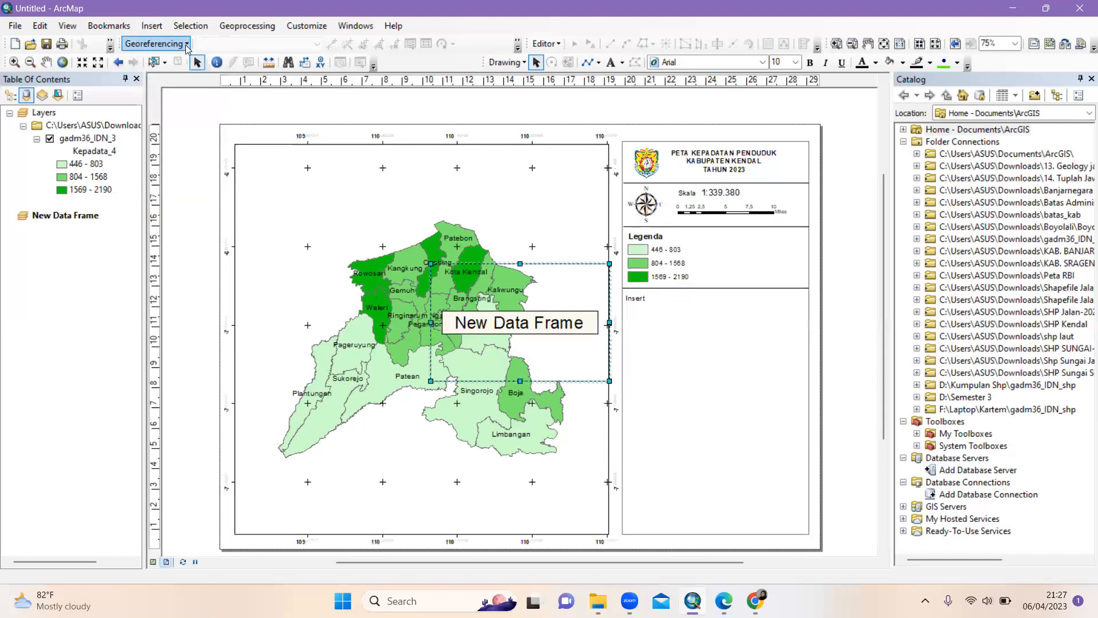
drag(722, 365, 722, 366)
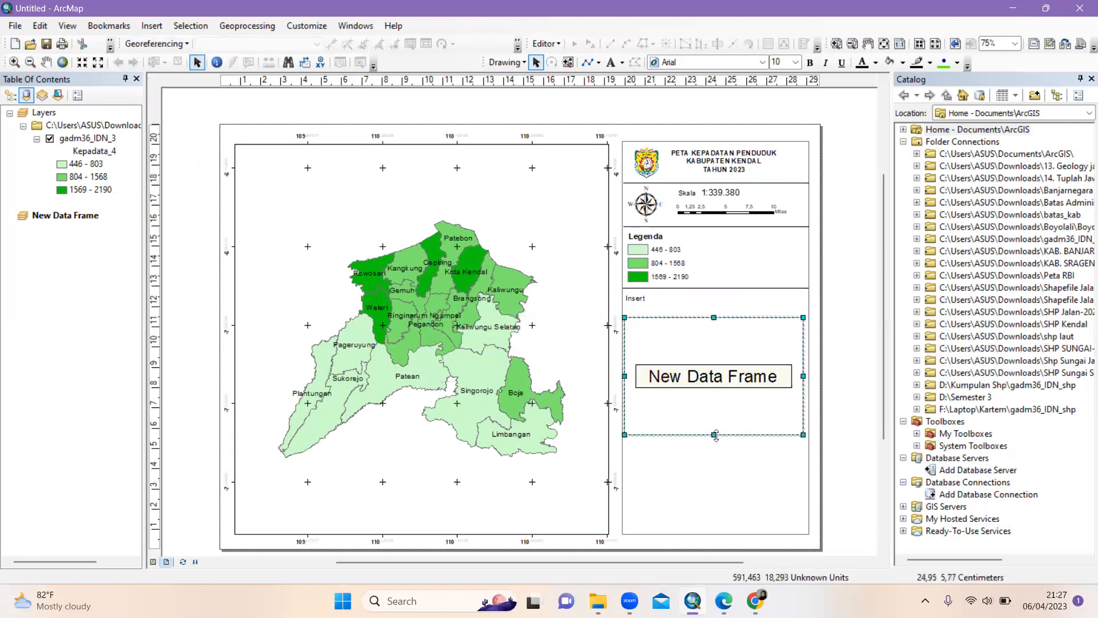
drag(733, 399, 721, 365)
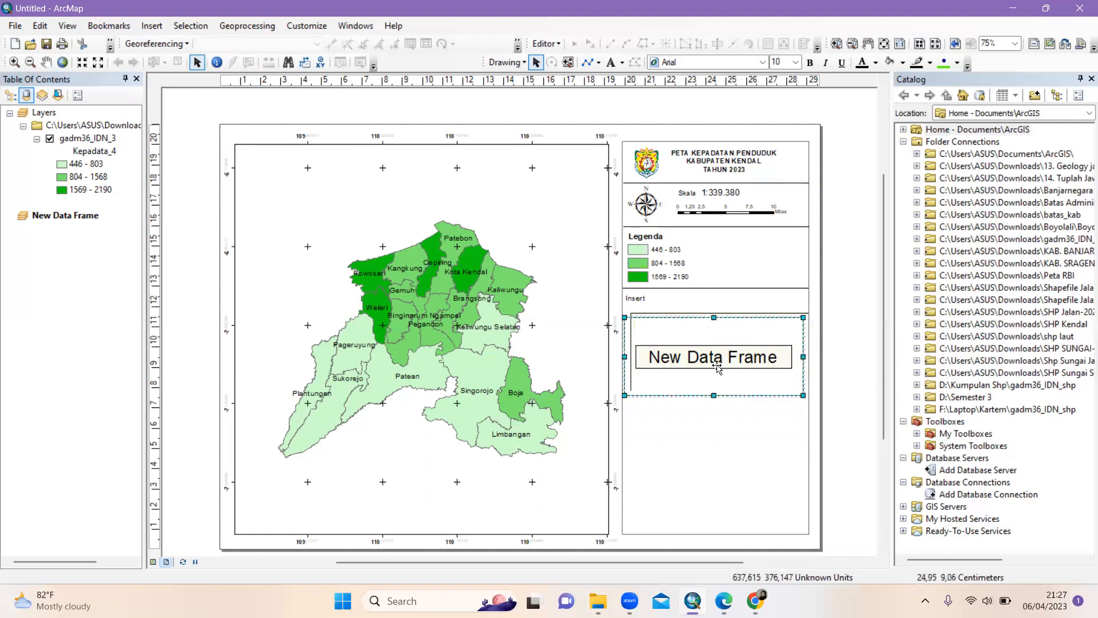
drag(806, 392, 798, 393)
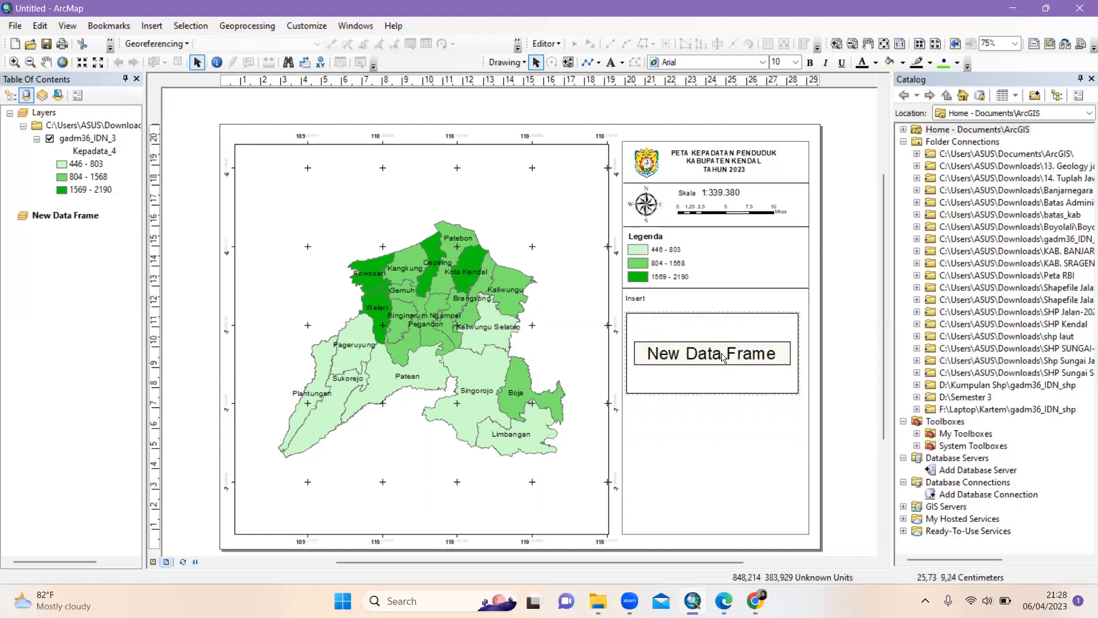
drag(714, 394, 713, 392)
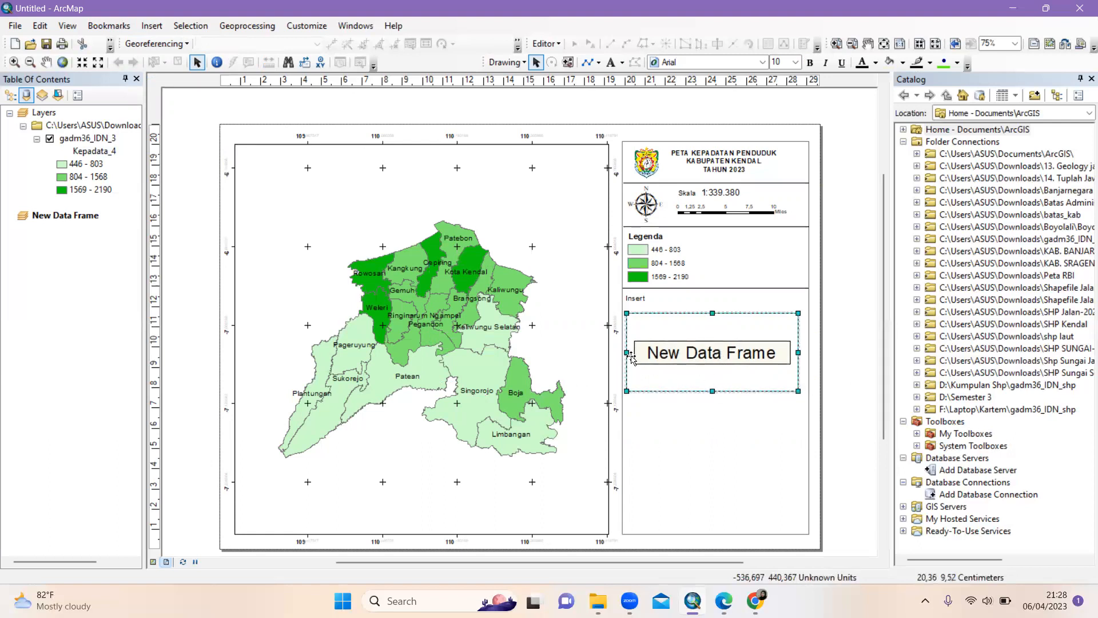
drag(631, 356, 643, 355)
drag(713, 353, 708, 347)
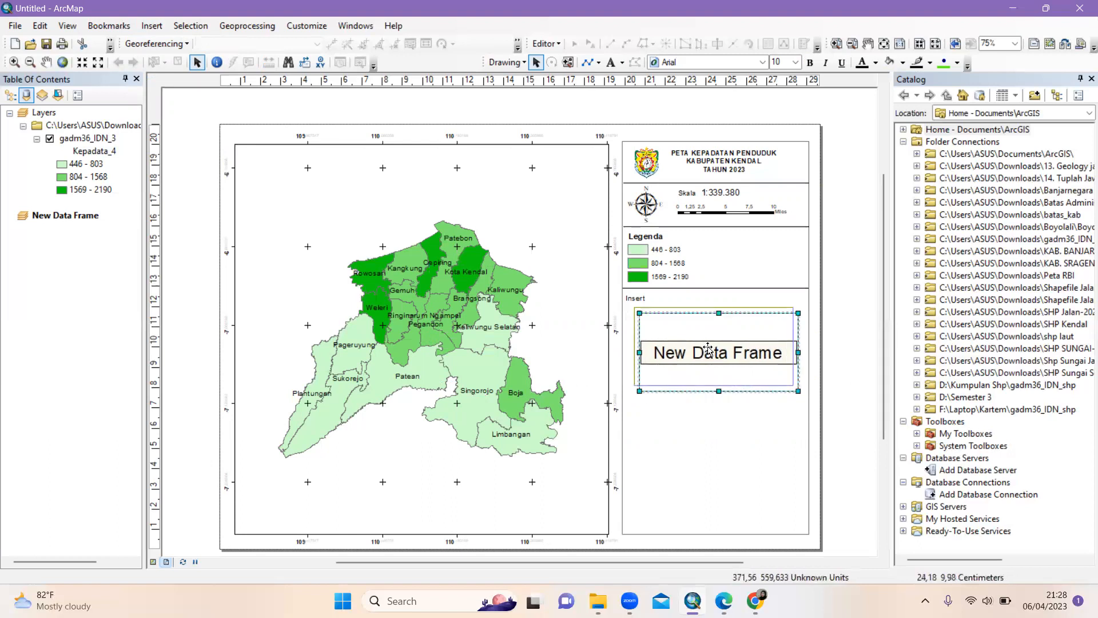
Fine-tune the inset data frame's height and width in the side panel
click(830, 368)
click(715, 352)
drag(714, 379, 715, 369)
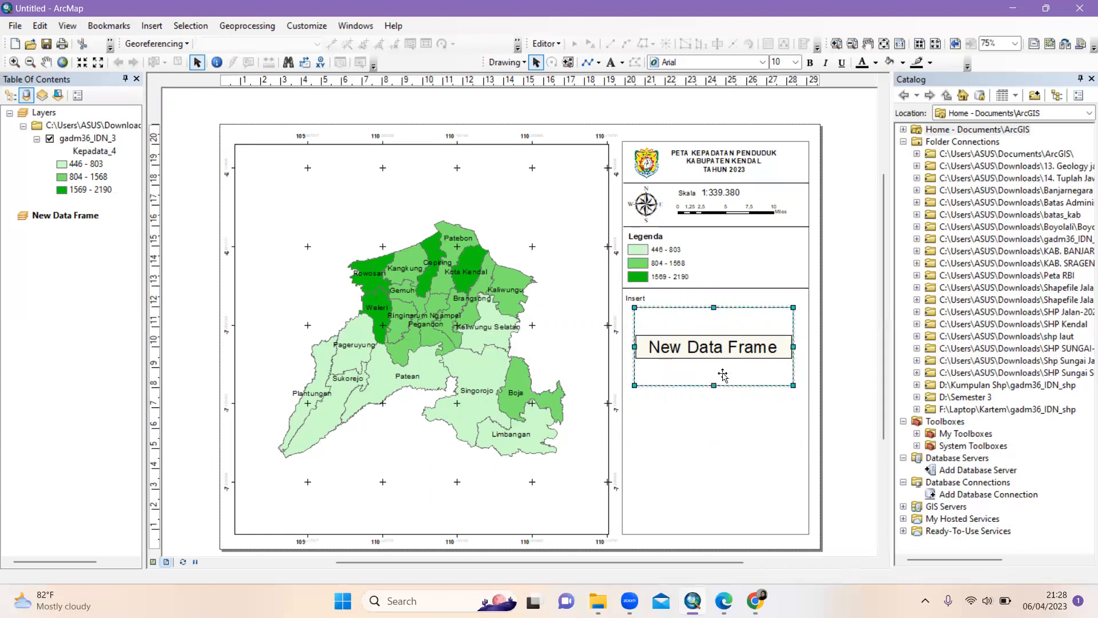
drag(794, 342, 798, 342)
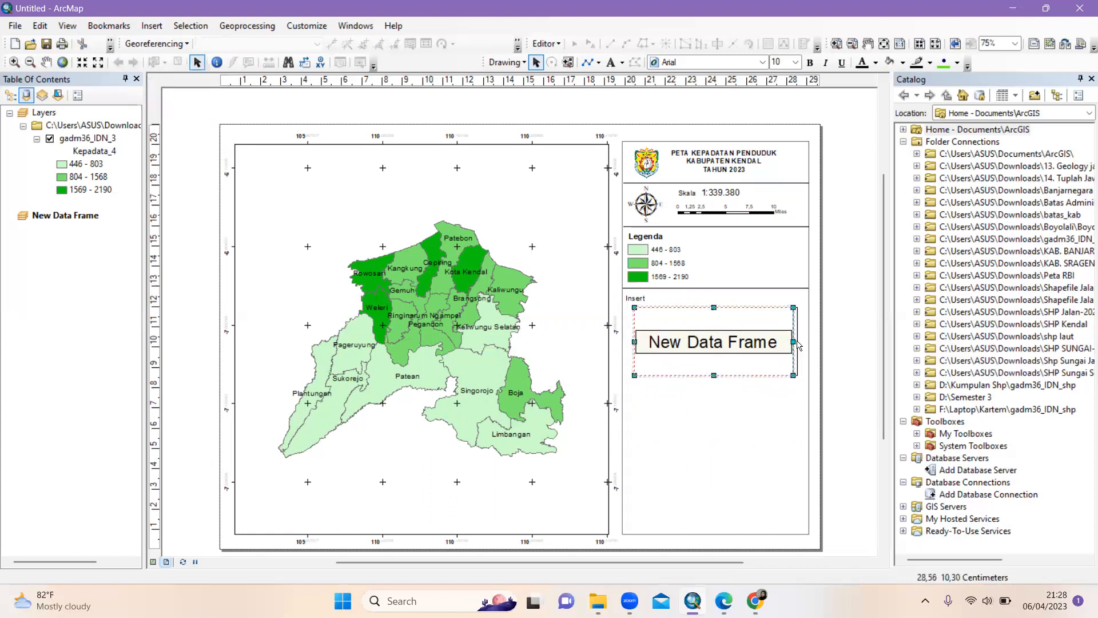
drag(715, 377, 716, 382)
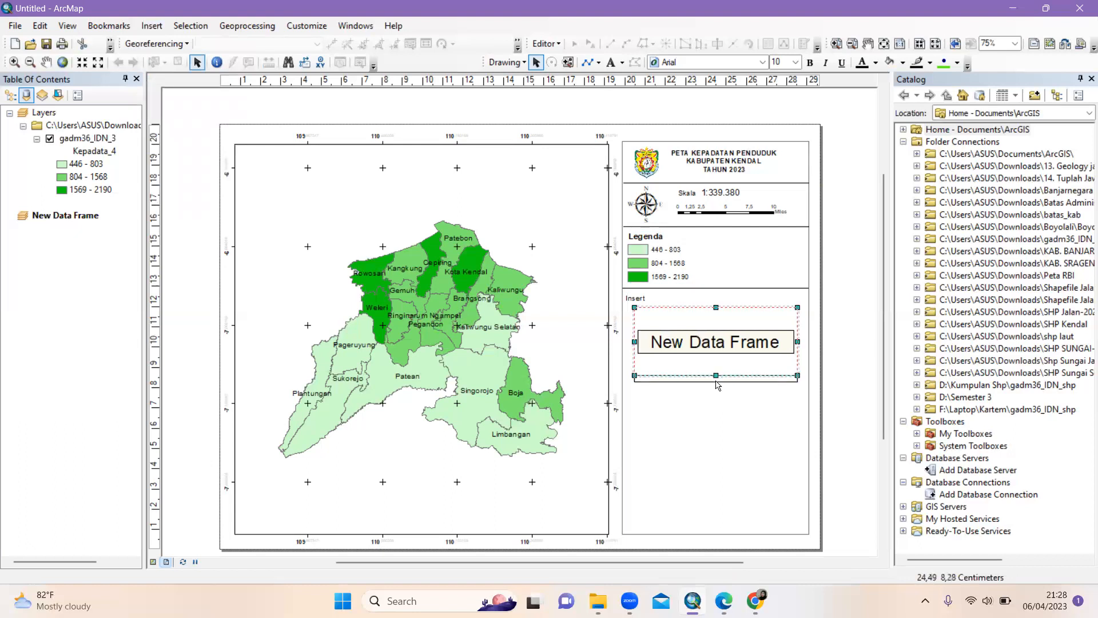
click(853, 379)
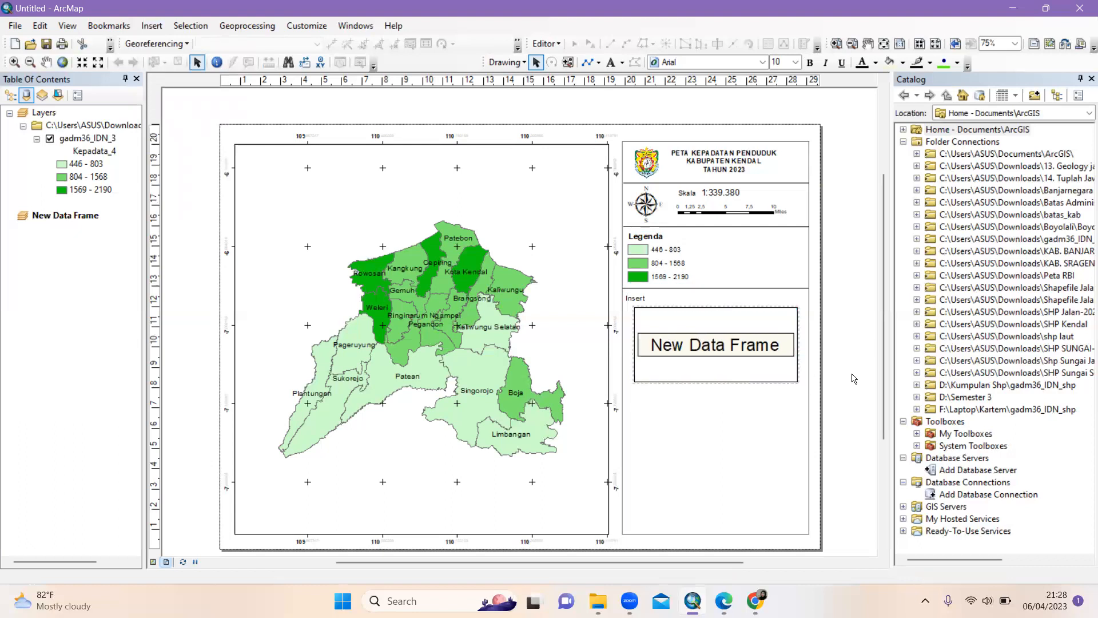
Make the Insert label bold
click(635, 298)
click(809, 63)
click(866, 323)
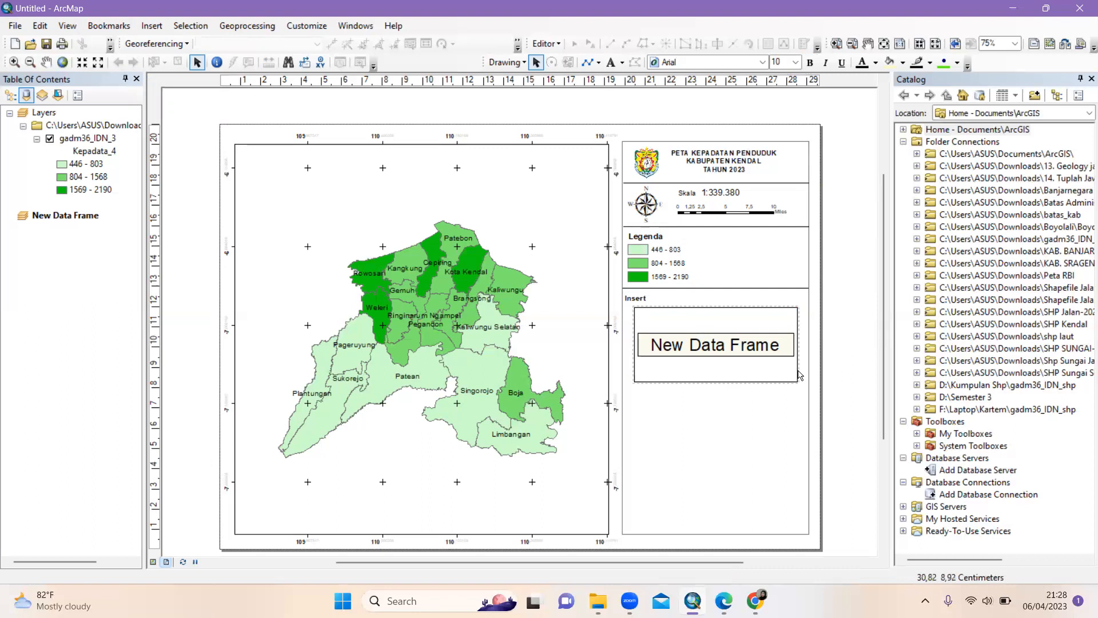
Add gadm36_IDN_4.shp from the SHP folder to the New Data Frame
right_click(85, 220)
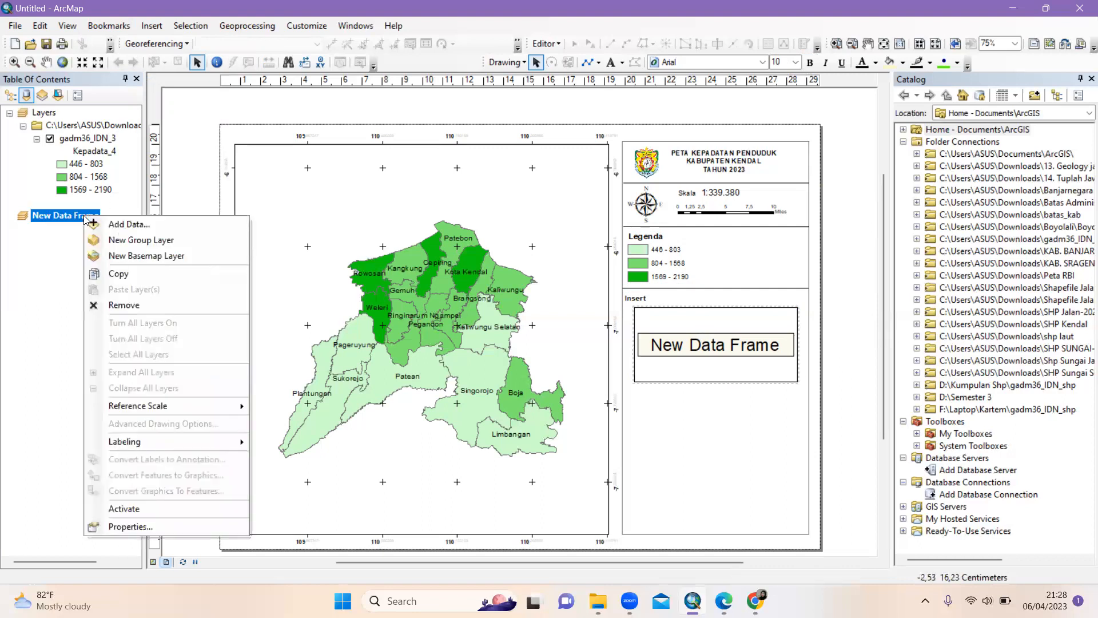
click(135, 224)
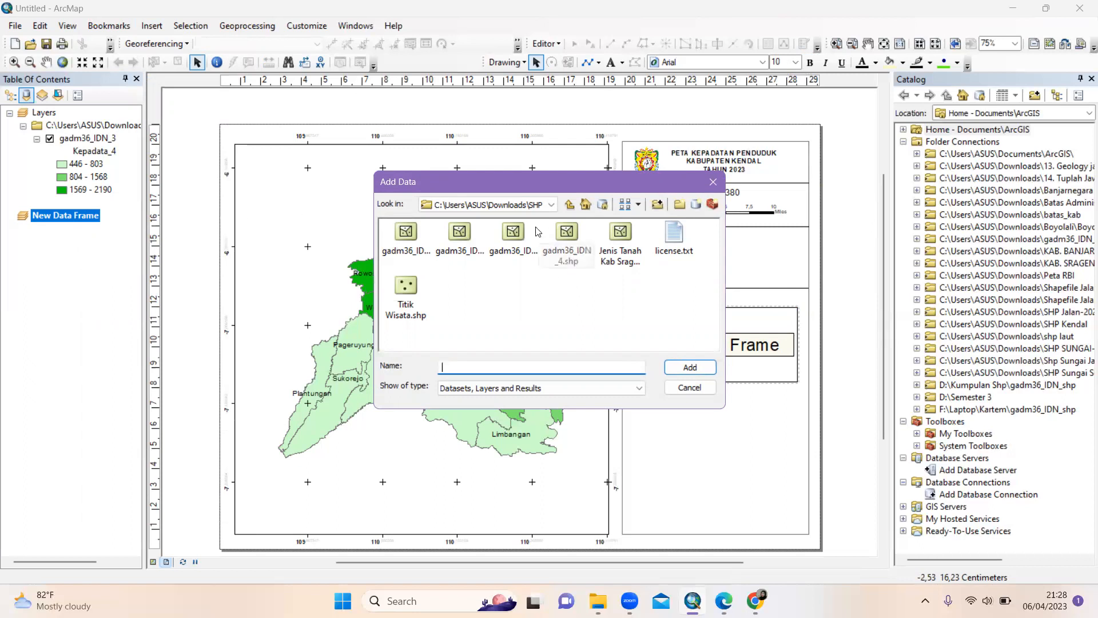
click(568, 235)
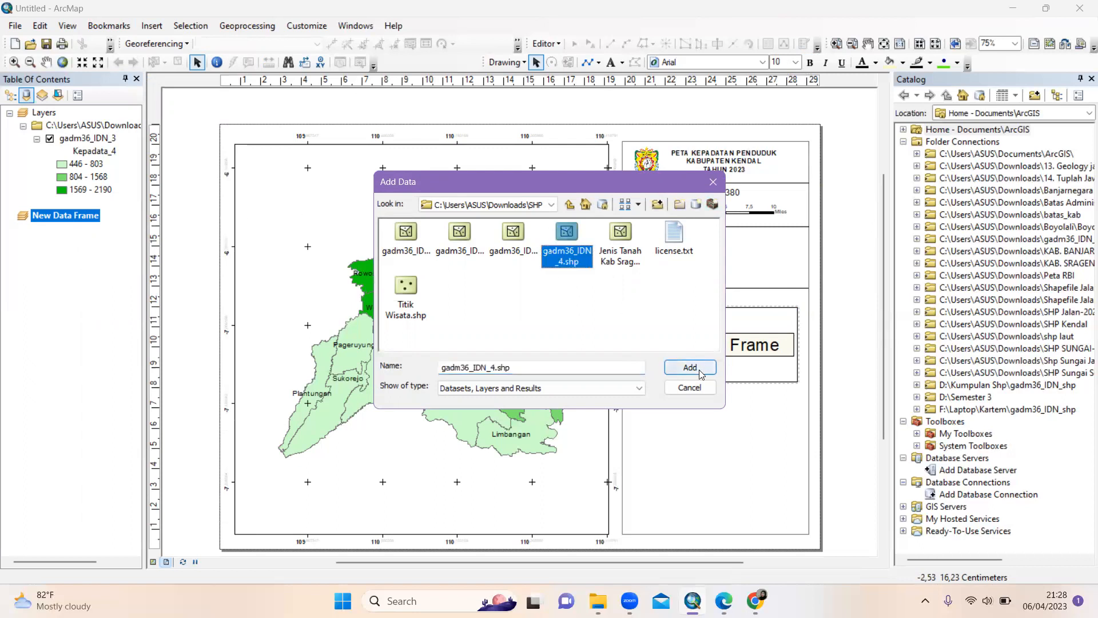
click(689, 367)
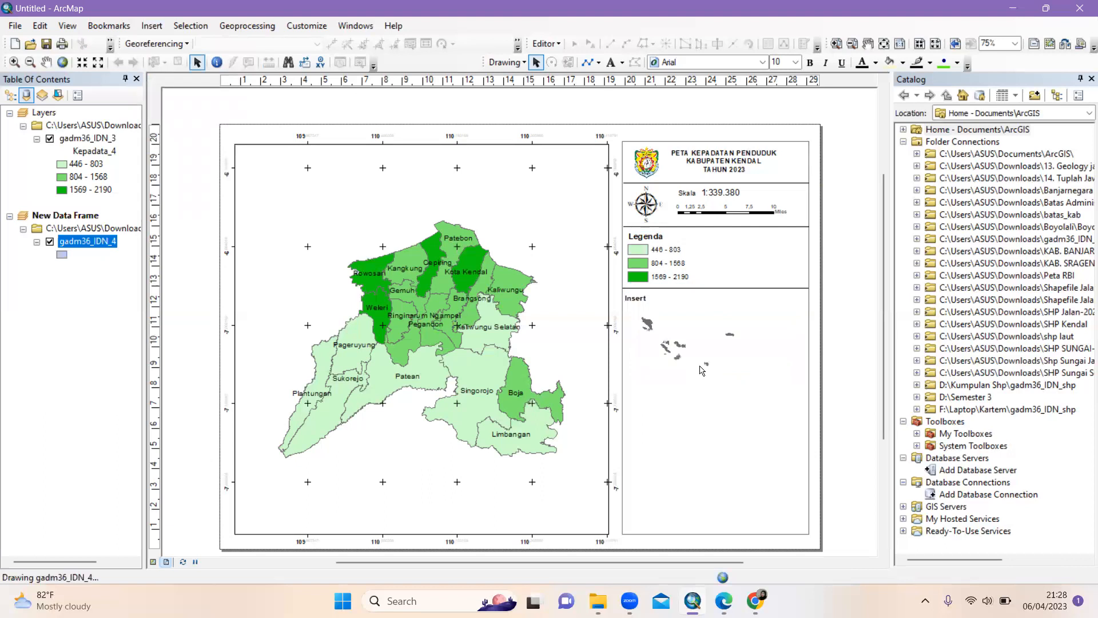
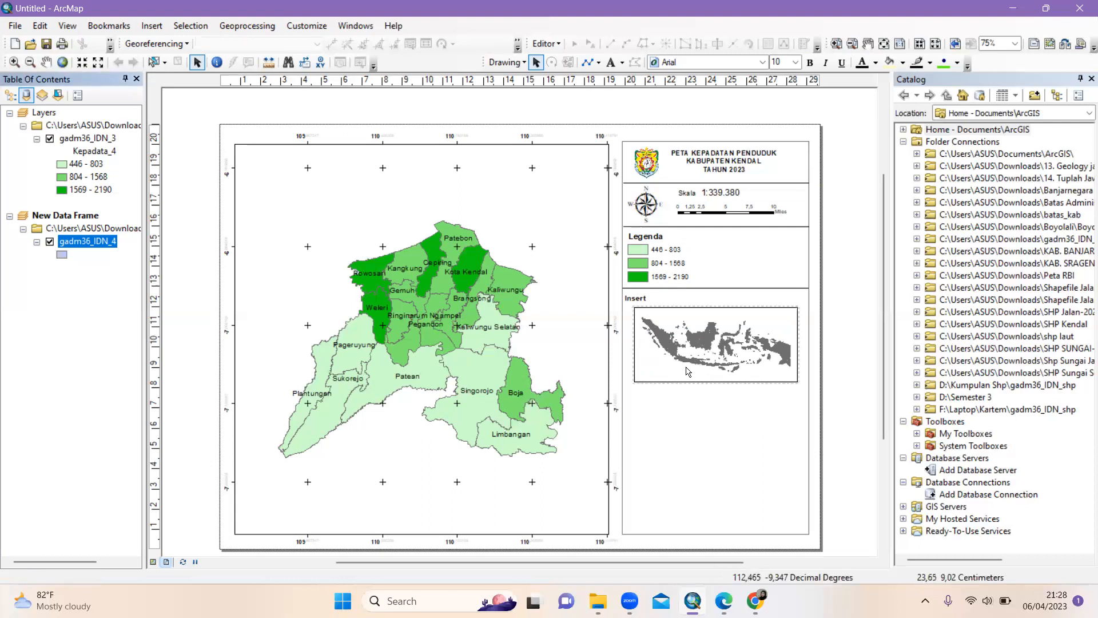
Add gadm36_IDN_3.shp from the SHP folder to the New Data Frame, above gadm36_IDN_4
click(76, 214)
right_click(76, 214)
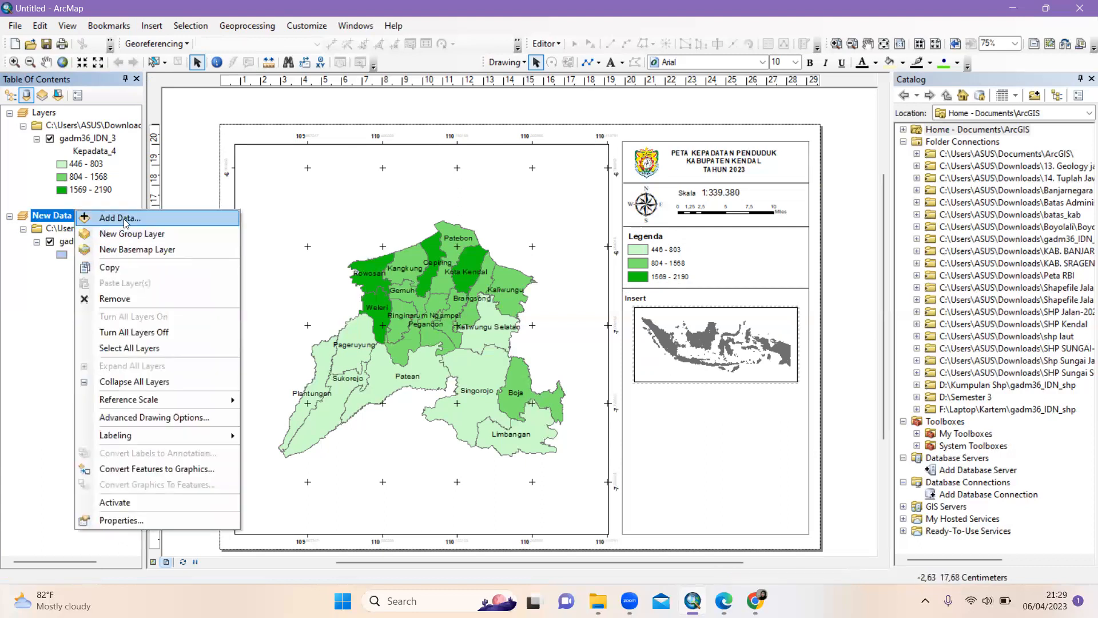
click(124, 219)
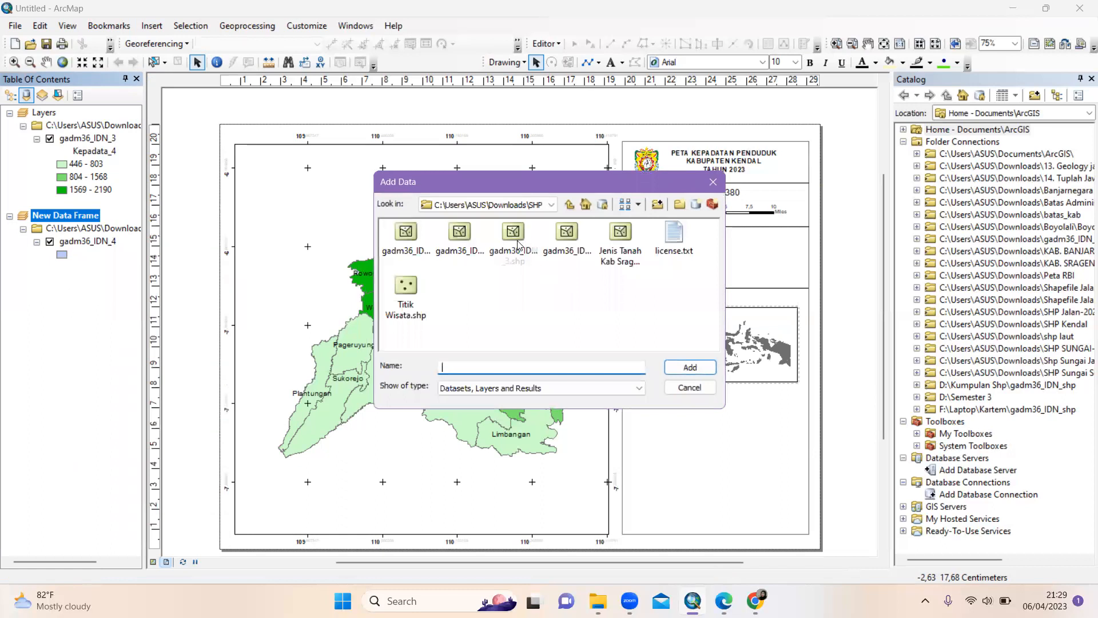
click(519, 245)
click(691, 367)
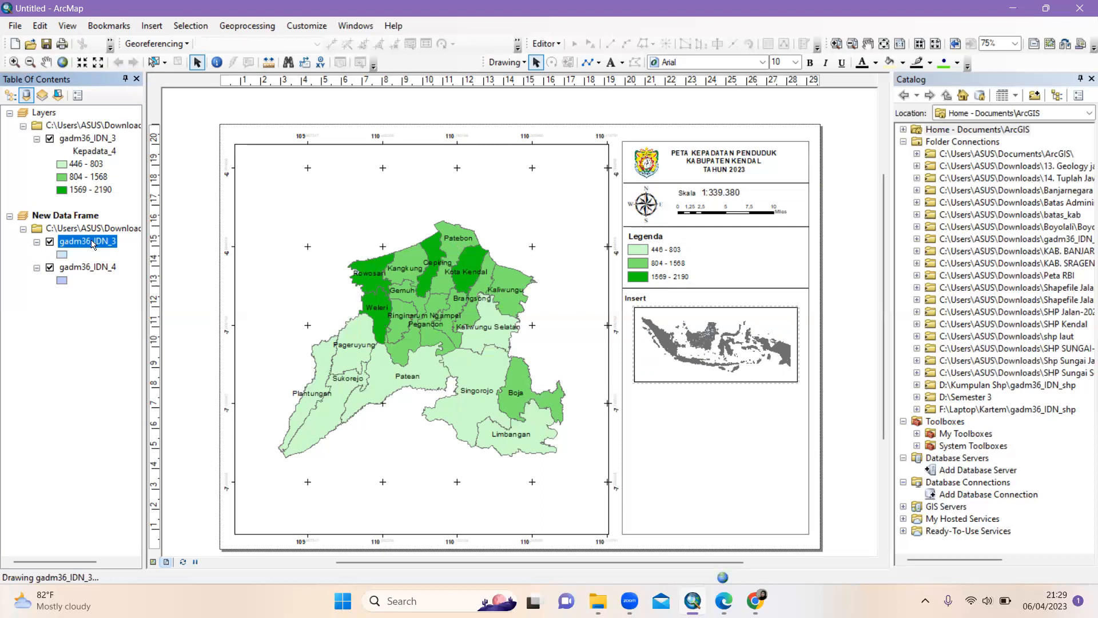
click(92, 270)
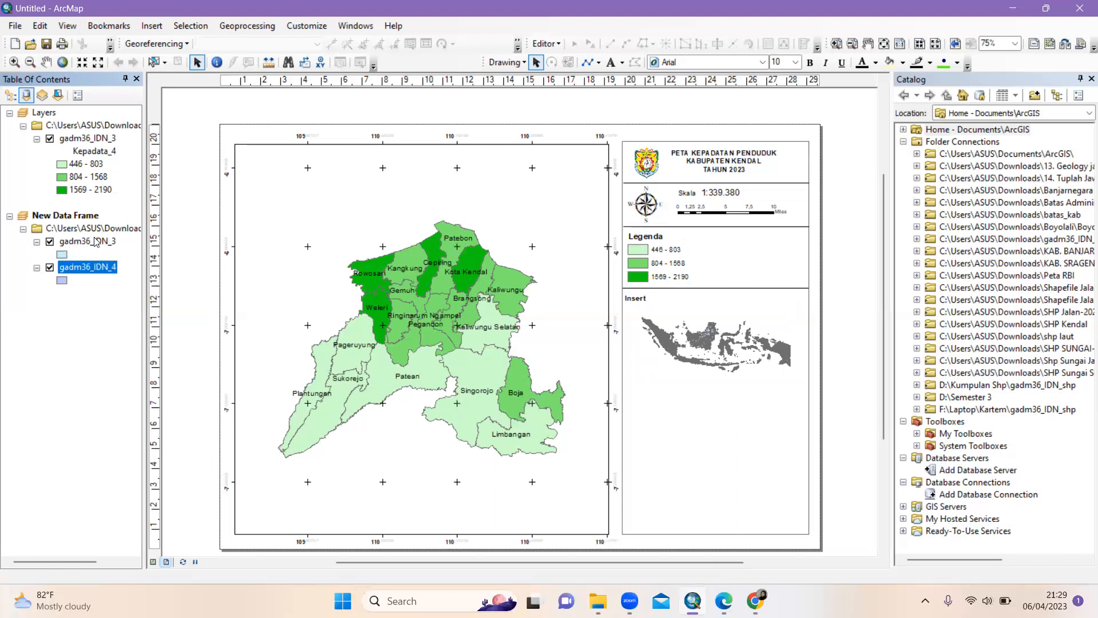
click(95, 242)
Start a definition query on gadm36_IDN_3 with the expression "NAME_2" =
right_click(95, 241)
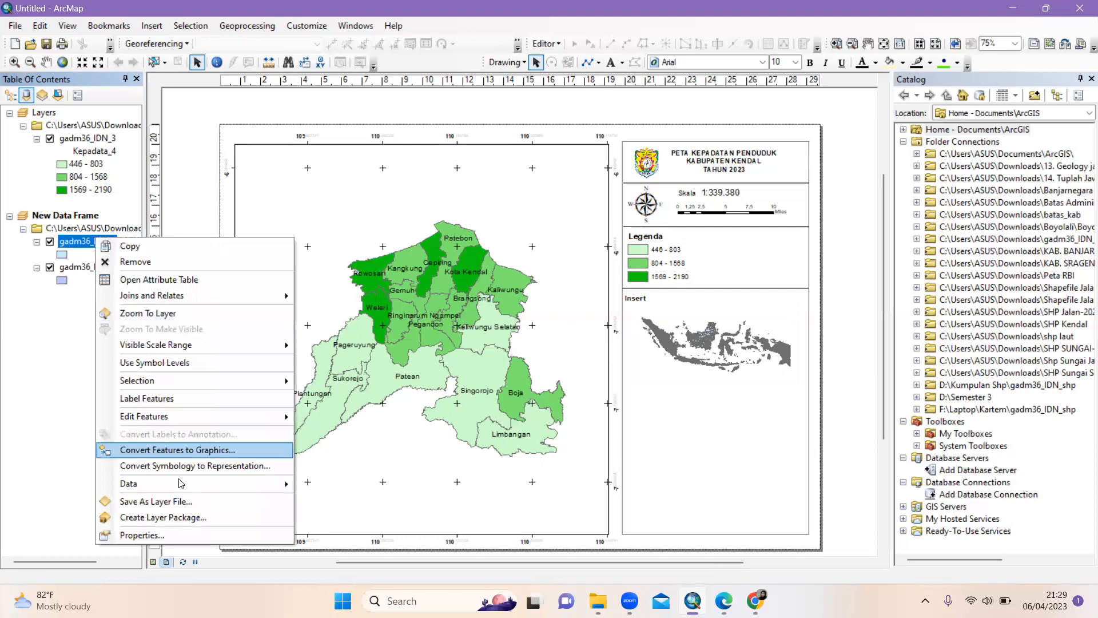
click(185, 534)
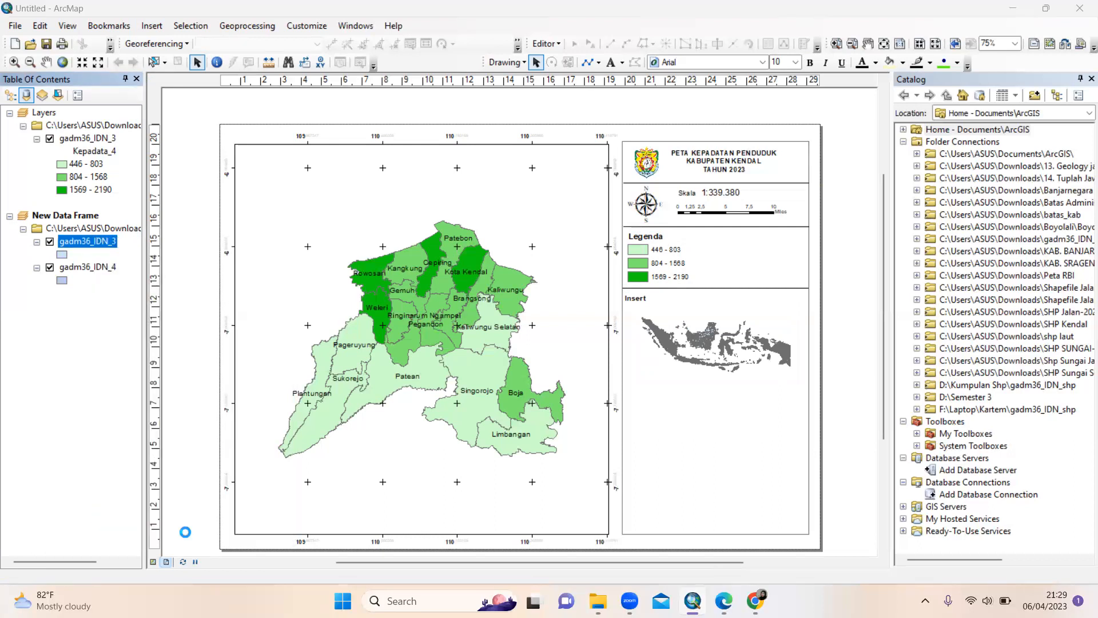
click(564, 125)
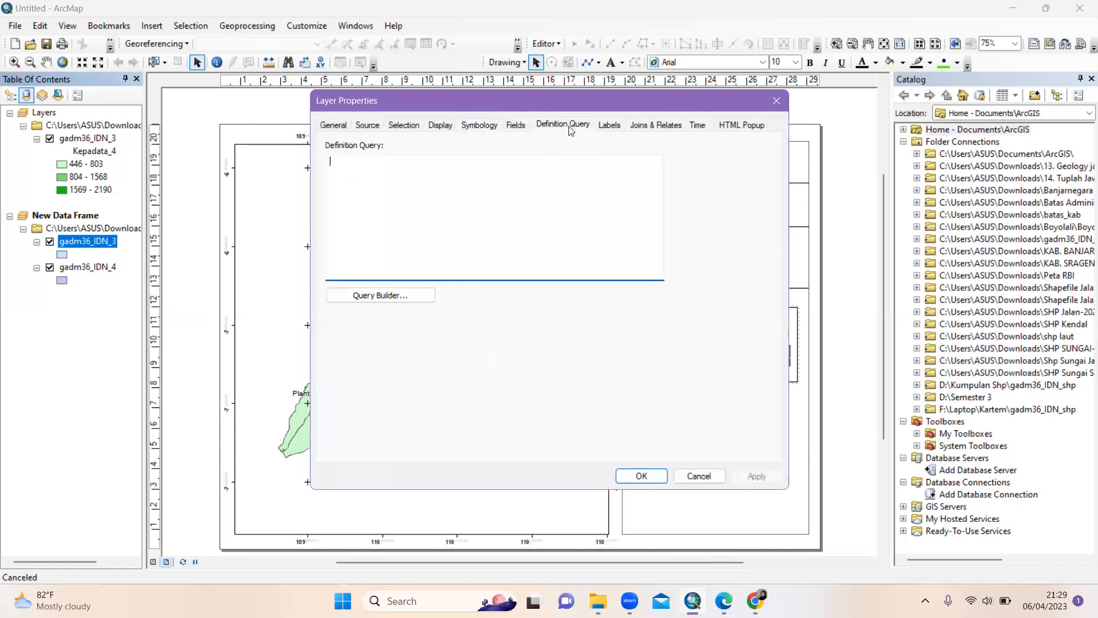
click(357, 299)
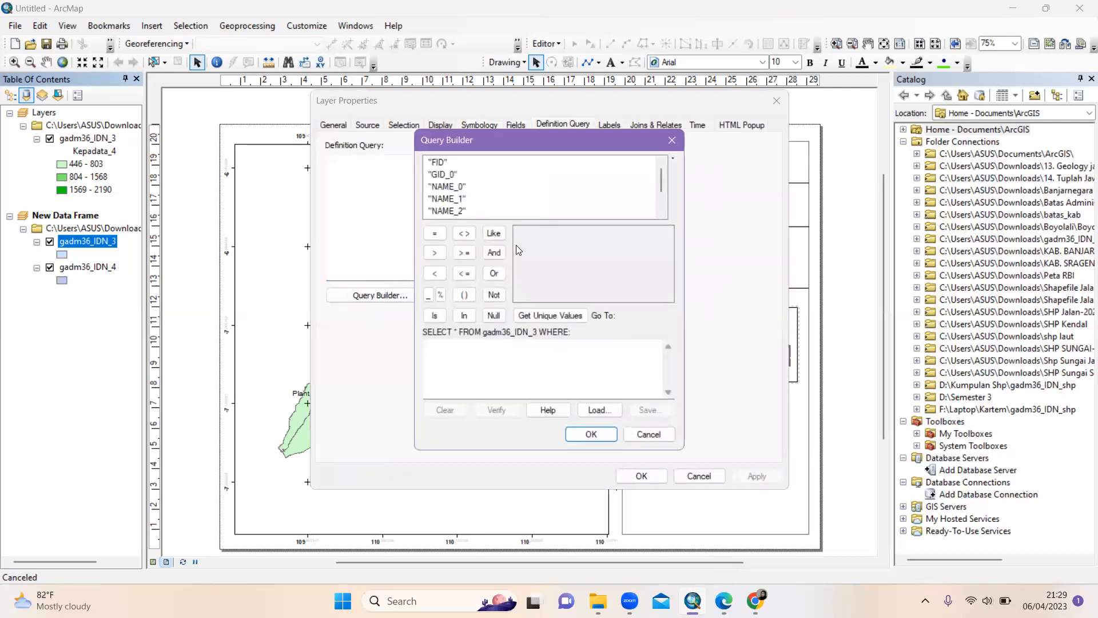
double_click(452, 211)
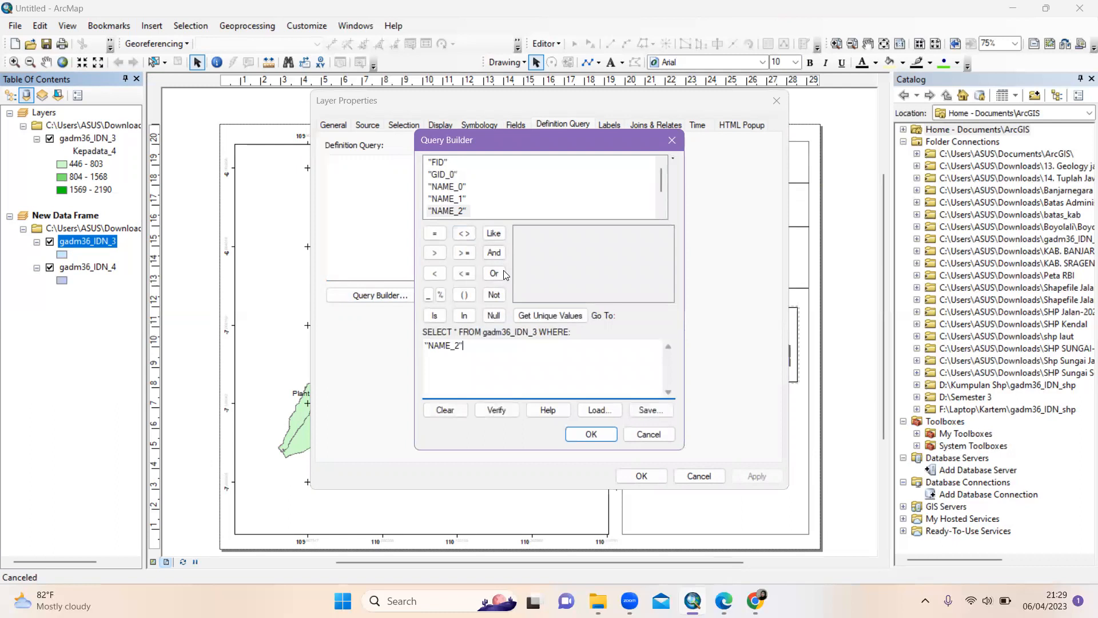
click(434, 234)
Complete the query with the unique value 'Kendal' and apply it to the layer
click(531, 316)
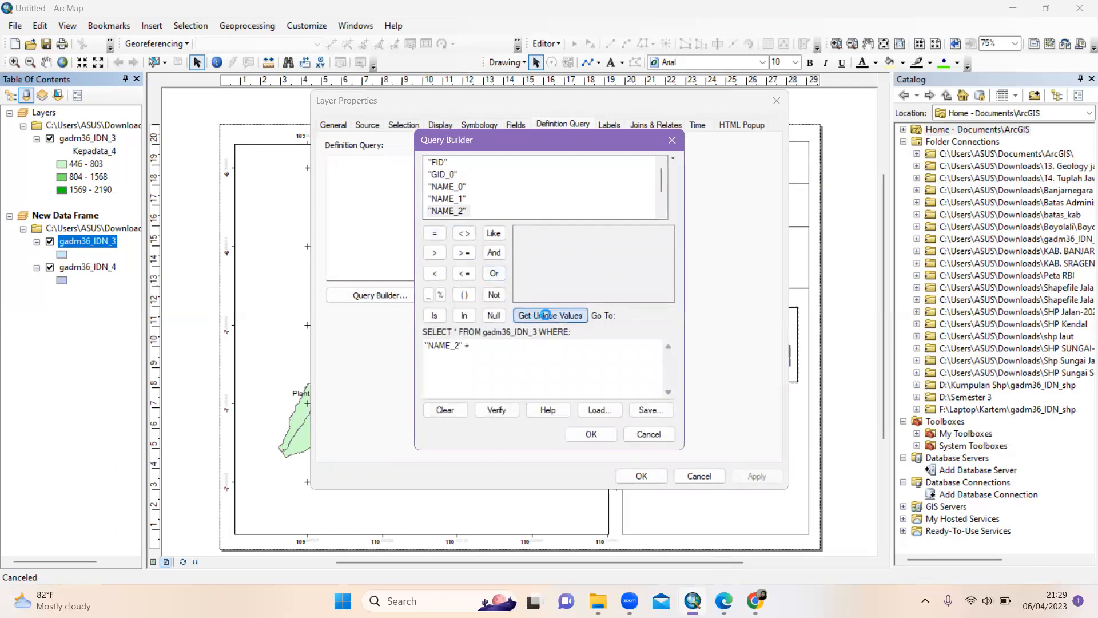
click(656, 317)
text(k)
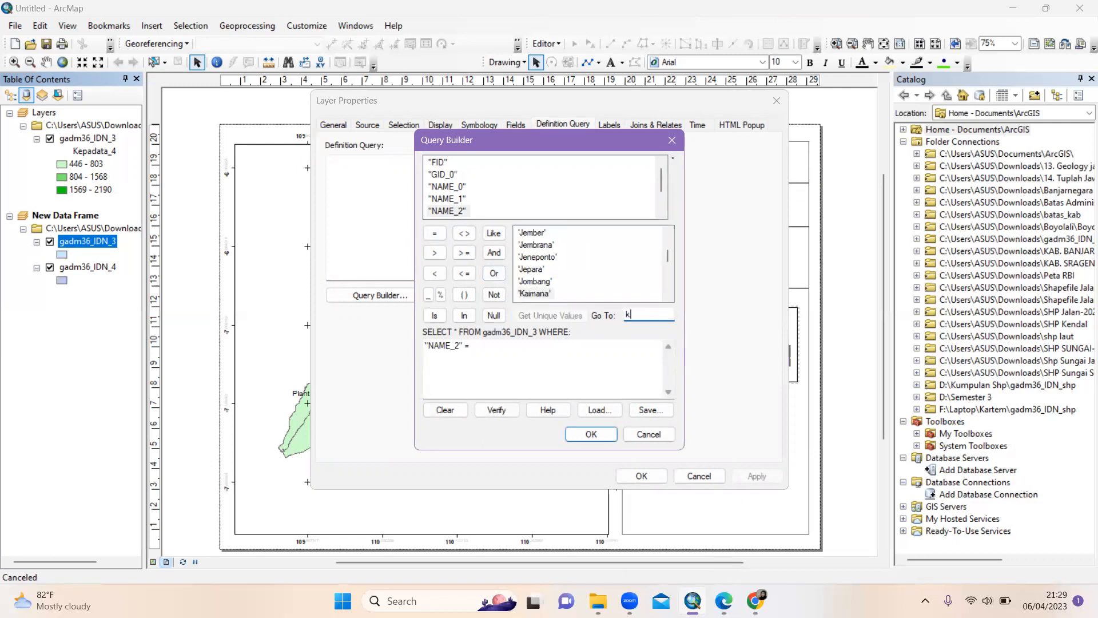
text(end)
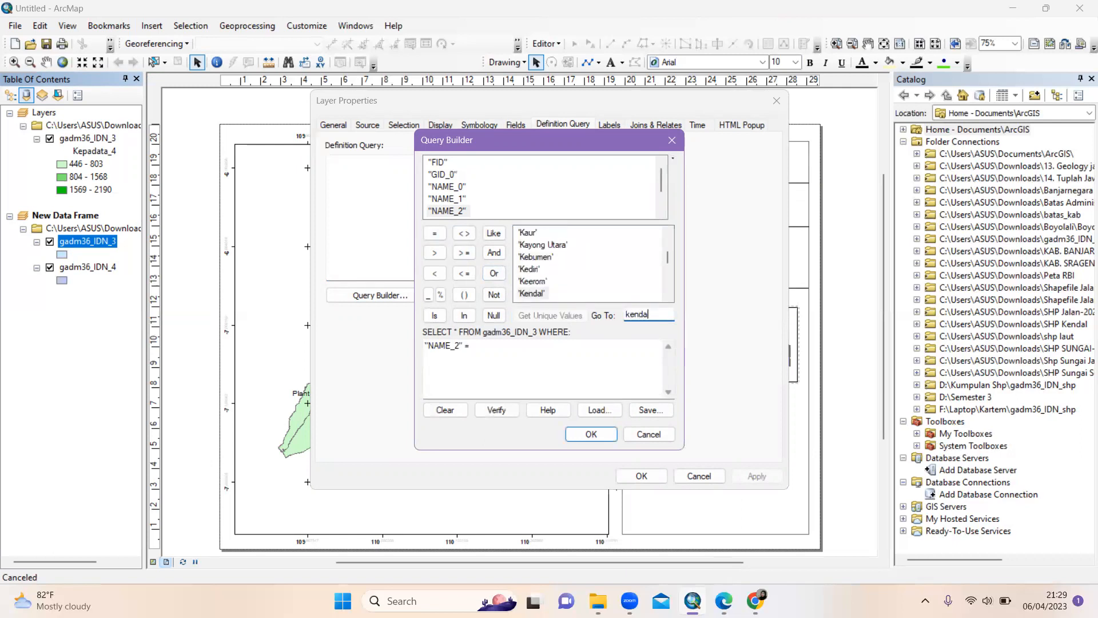
text(a)
double_click(532, 294)
click(586, 433)
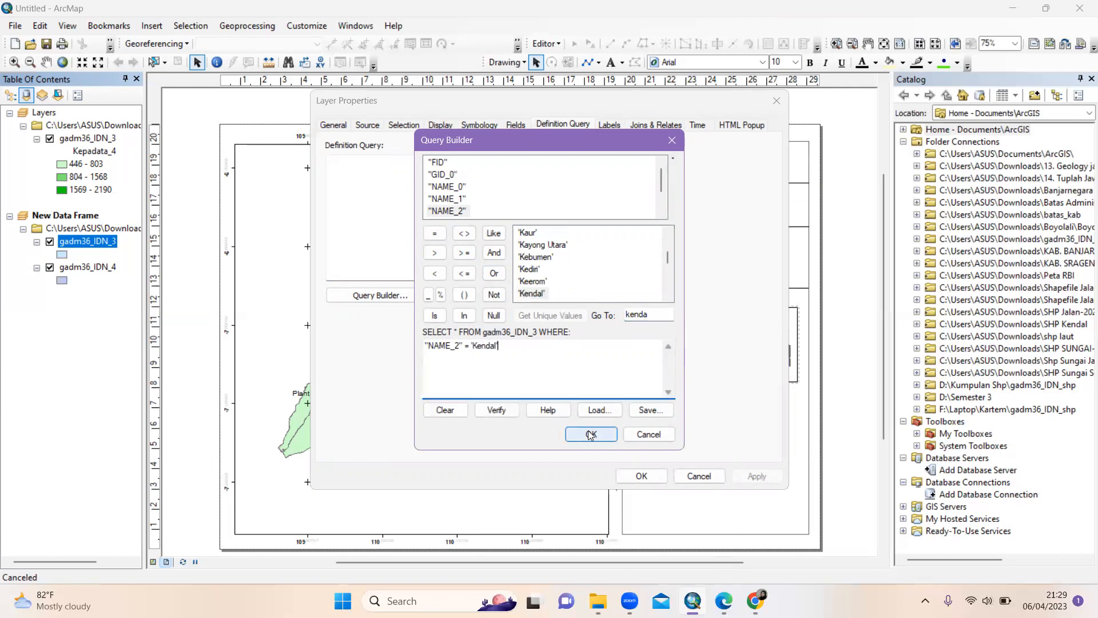
click(636, 477)
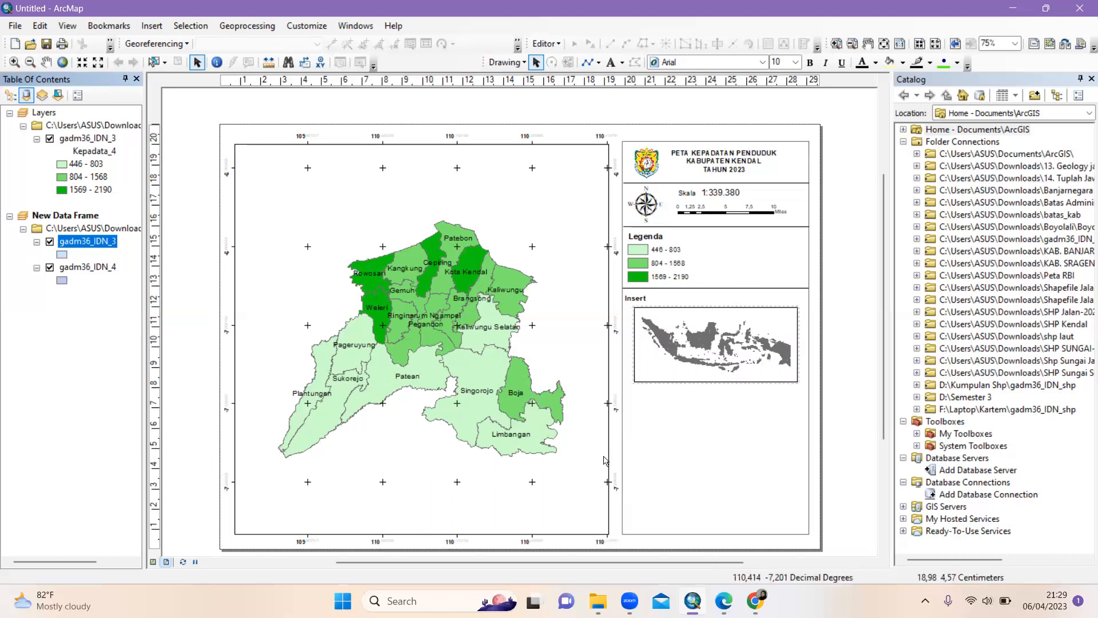
click(95, 267)
right_click(95, 272)
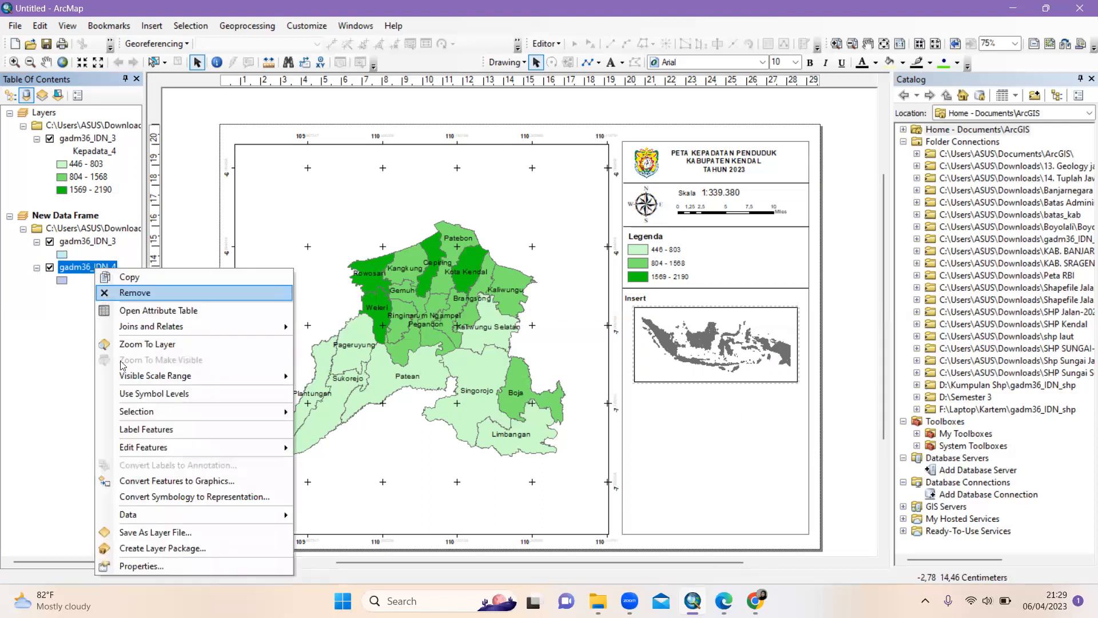
click(145, 567)
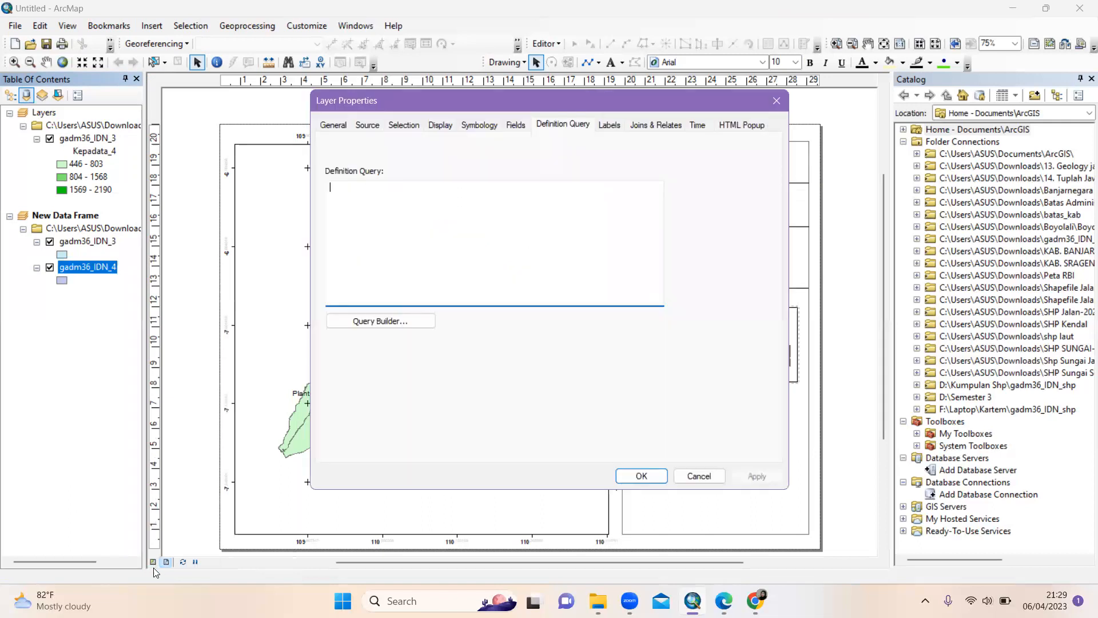
click(416, 321)
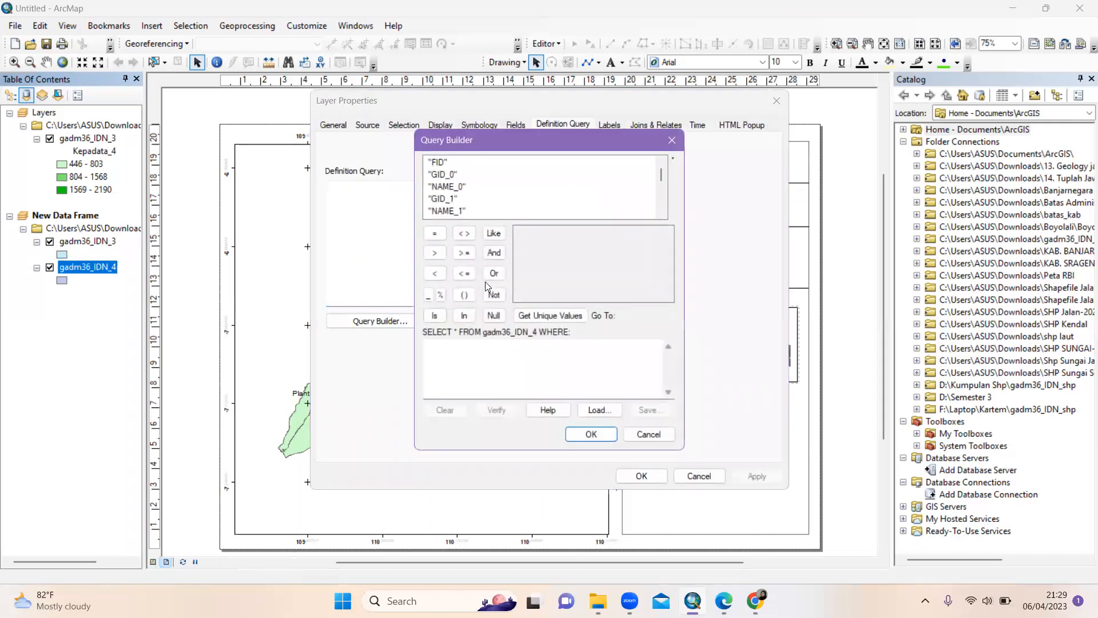
scroll(484, 188, down, 2)
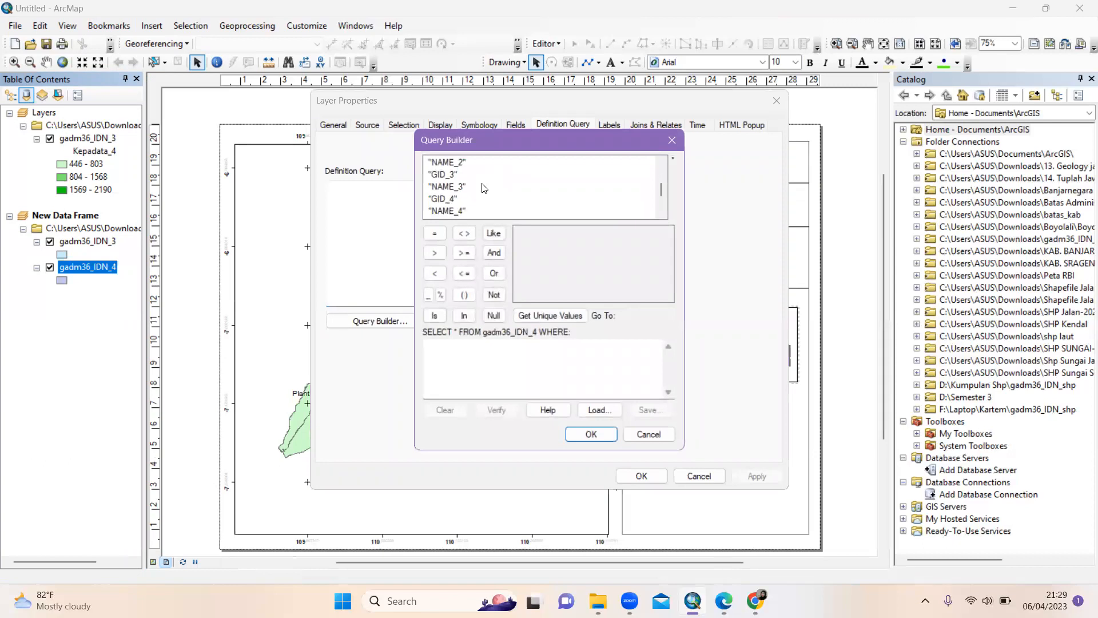
double_click(451, 165)
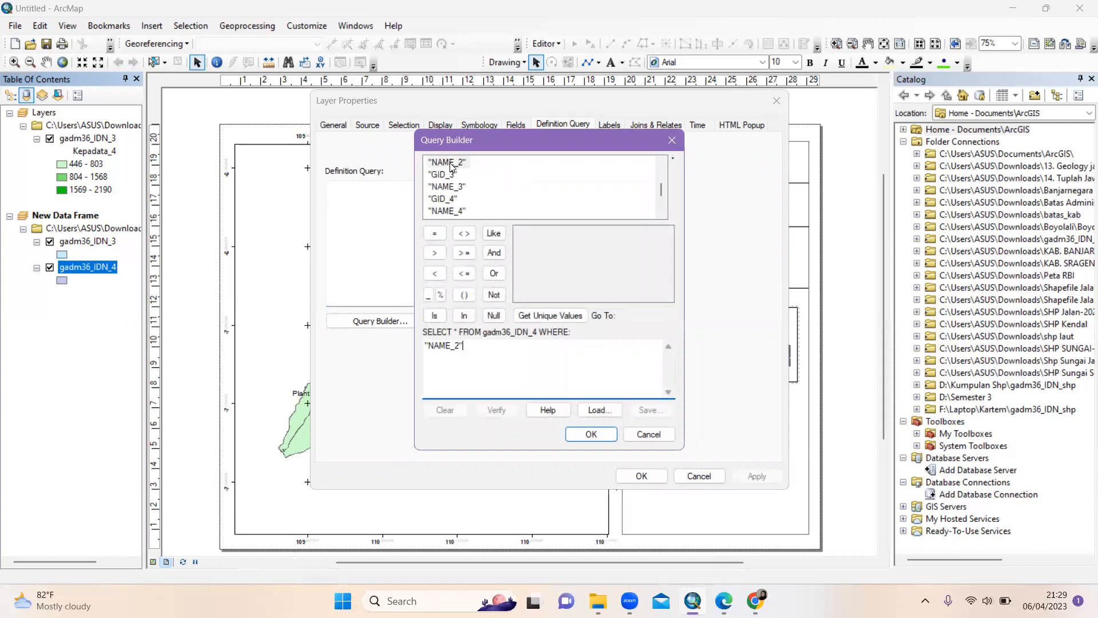
click(434, 234)
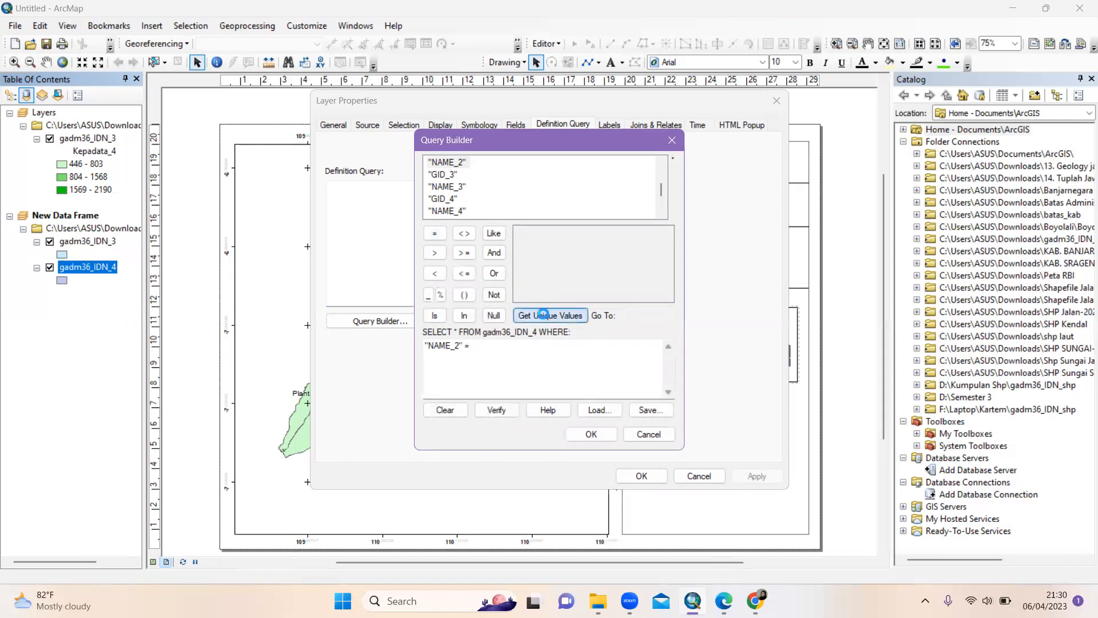
click(543, 315)
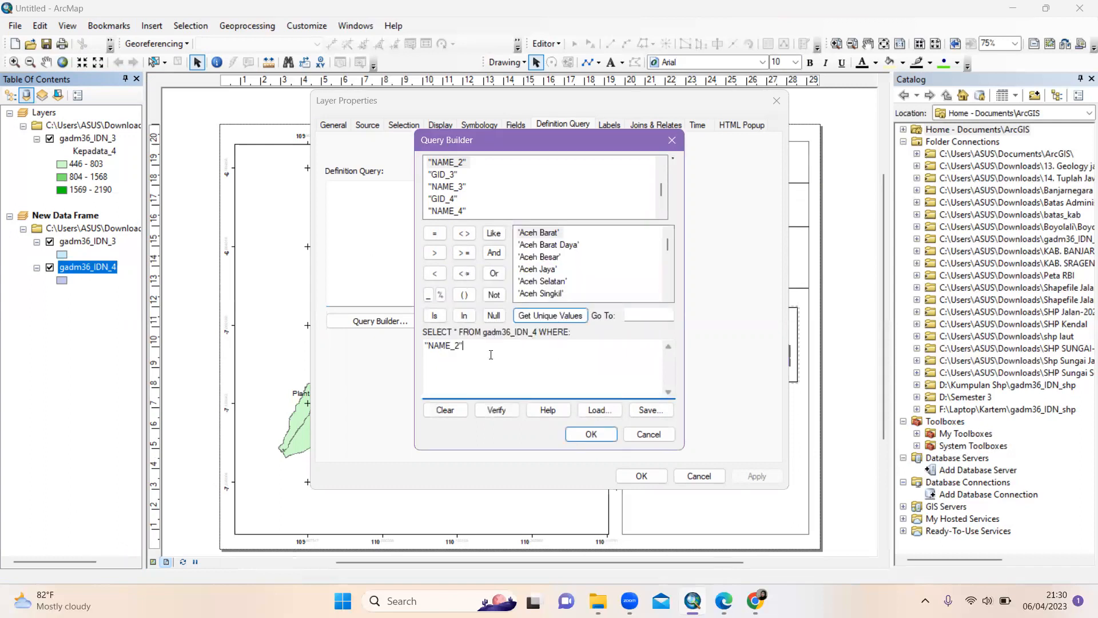
key(BackSpace)
key(BackSpace)
key(BackSpace)
key(BackSpace)
key(BackSpace)
key(BackSpace)
key(BackSpace)
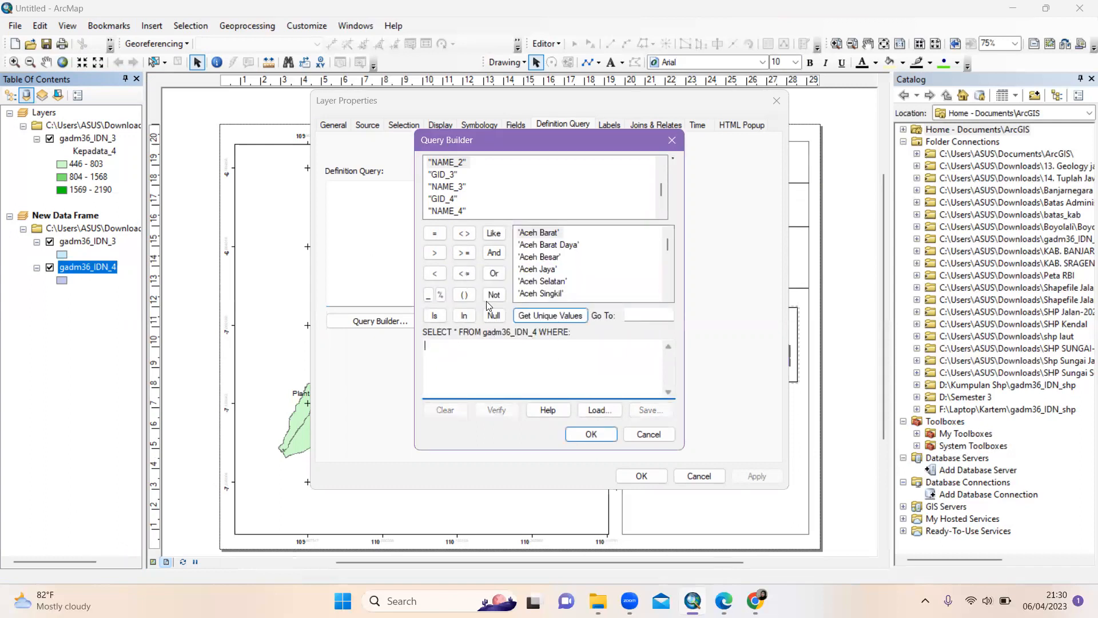
double_click(445, 186)
click(434, 232)
click(552, 319)
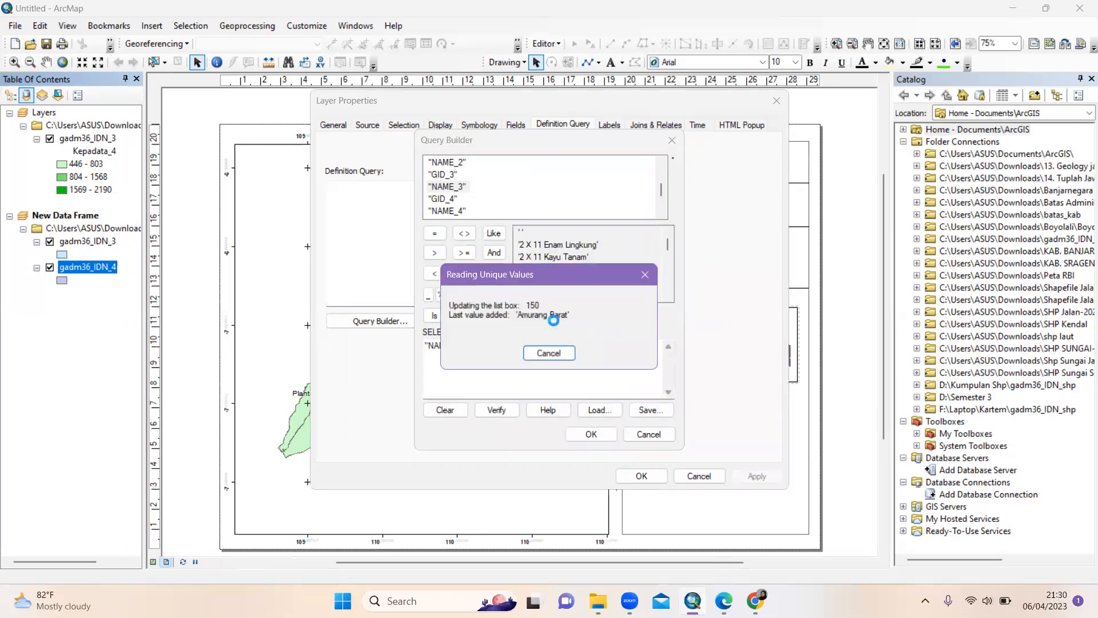
click(563, 354)
click(638, 433)
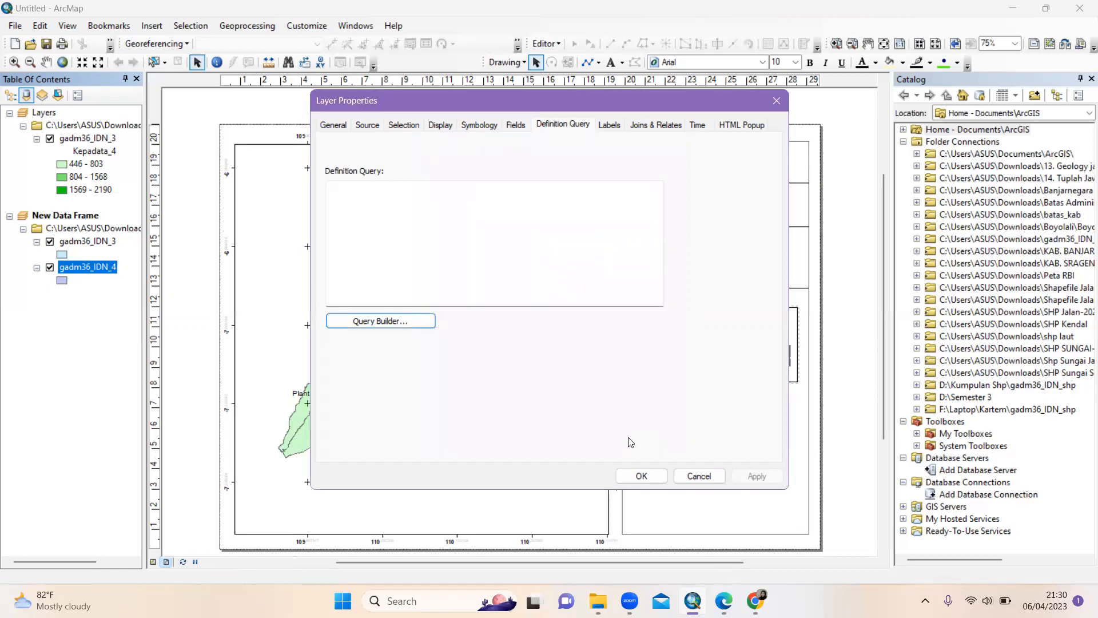
click(689, 477)
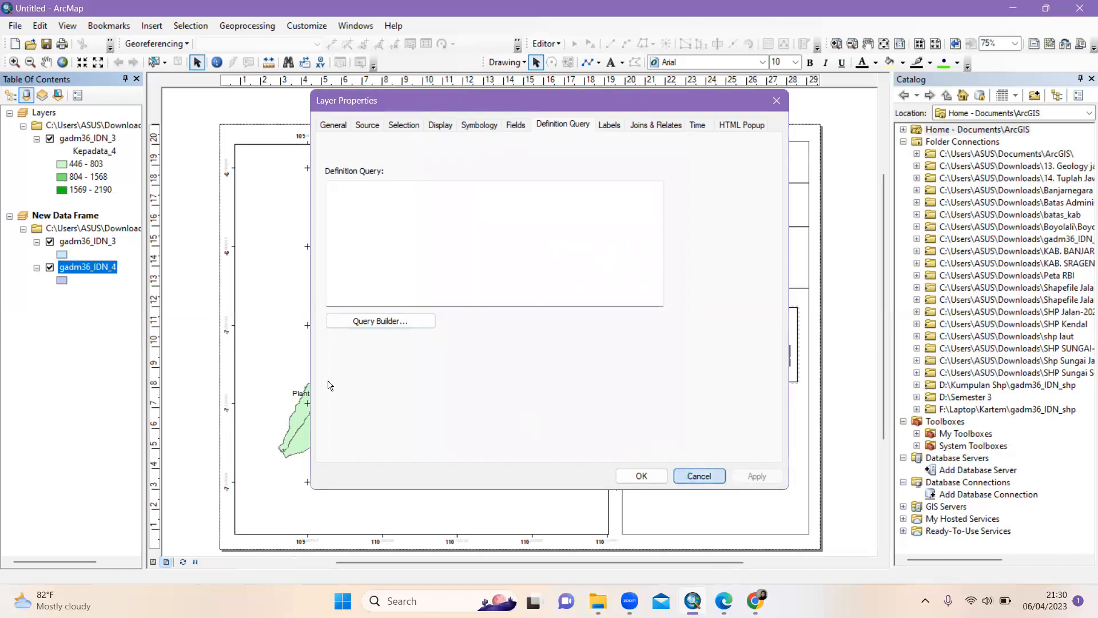
key(Up)
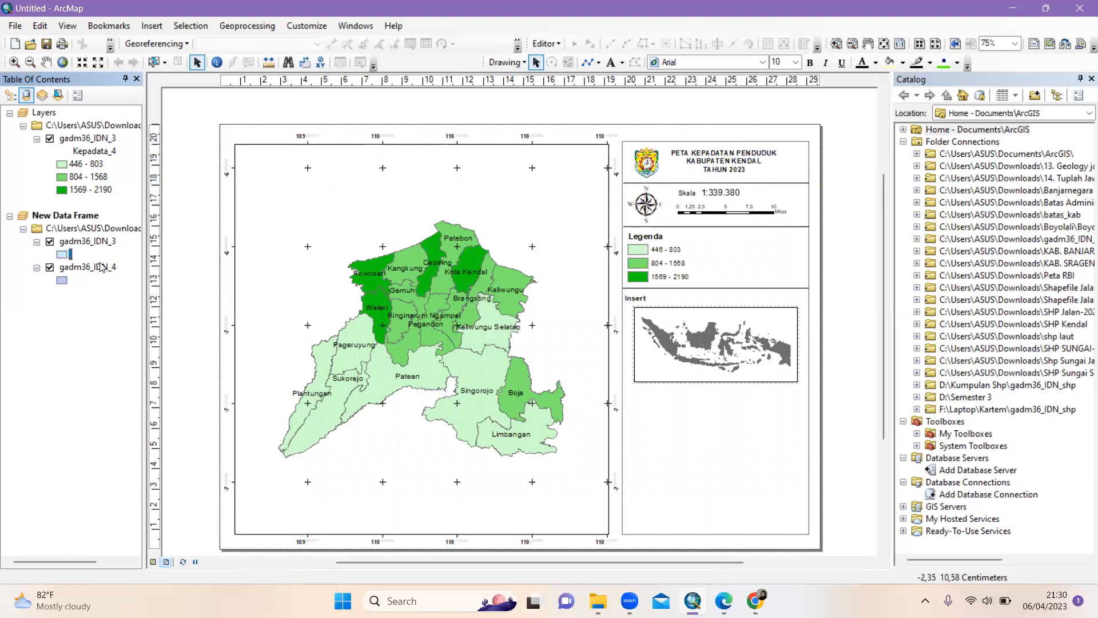
click(87, 268)
Remove gadm36_IDN_4 from the inset frame and zoom the inset to the gadm36_IDN_3 layer
right_click(87, 267)
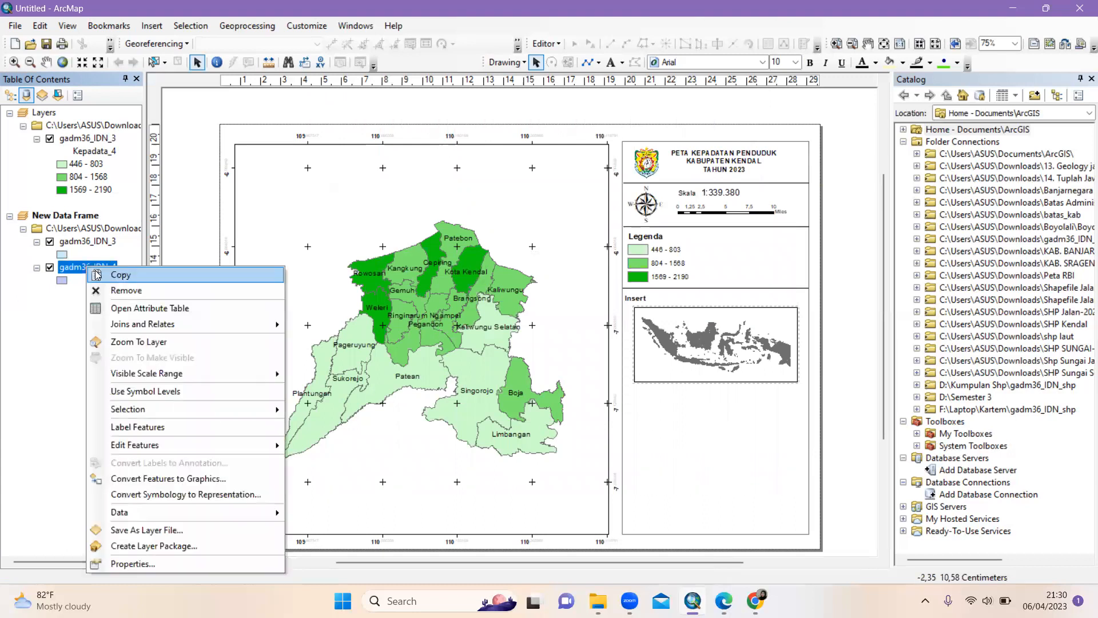
click(138, 290)
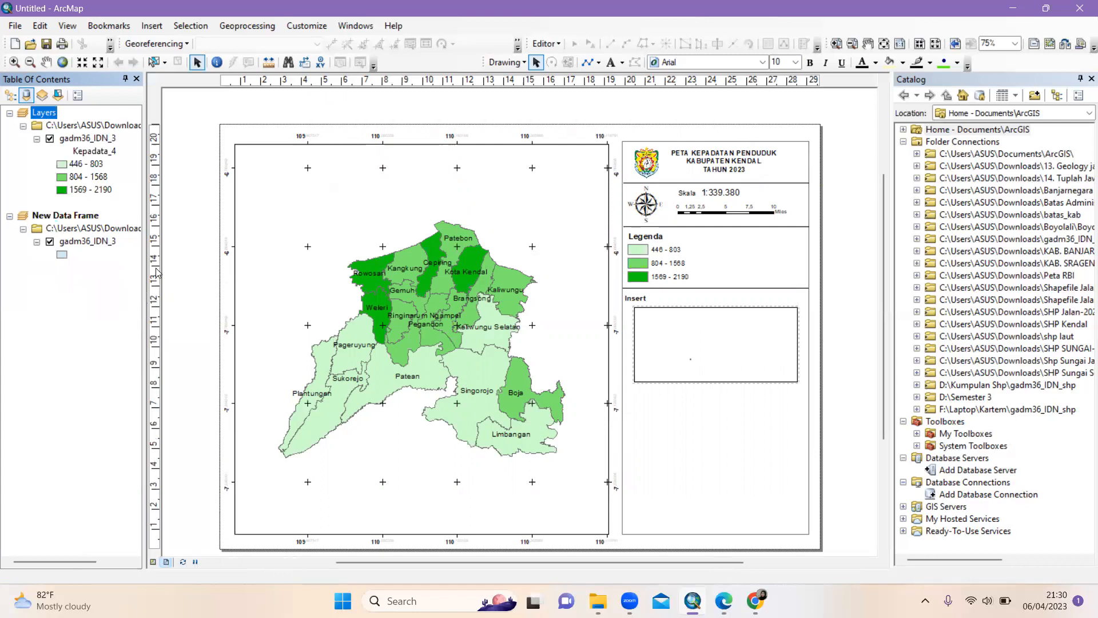
click(96, 247)
right_click(96, 248)
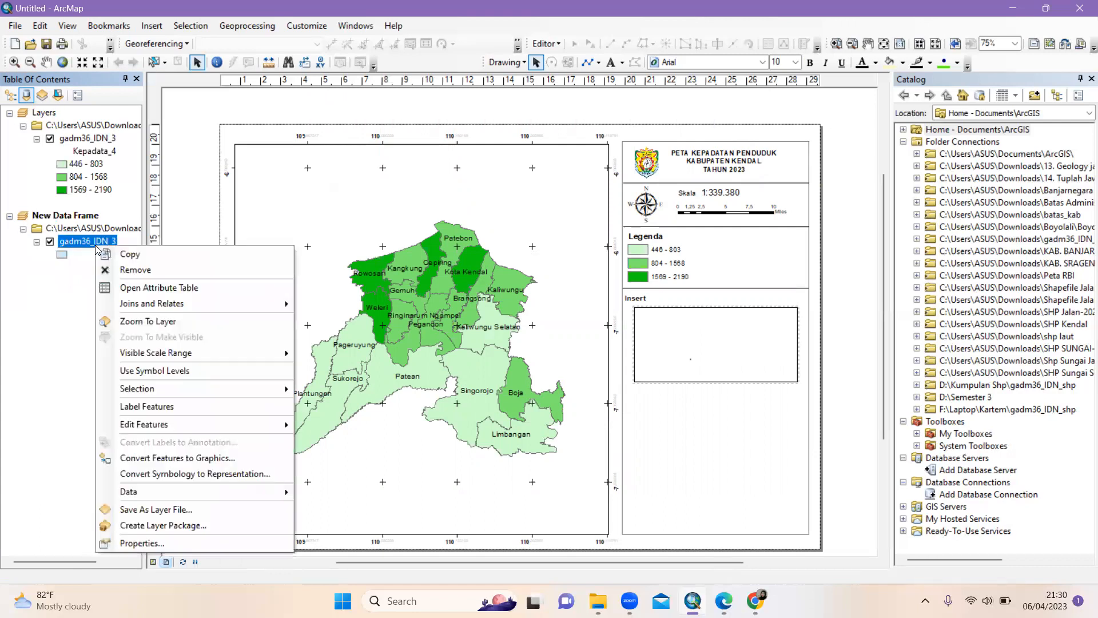
click(148, 320)
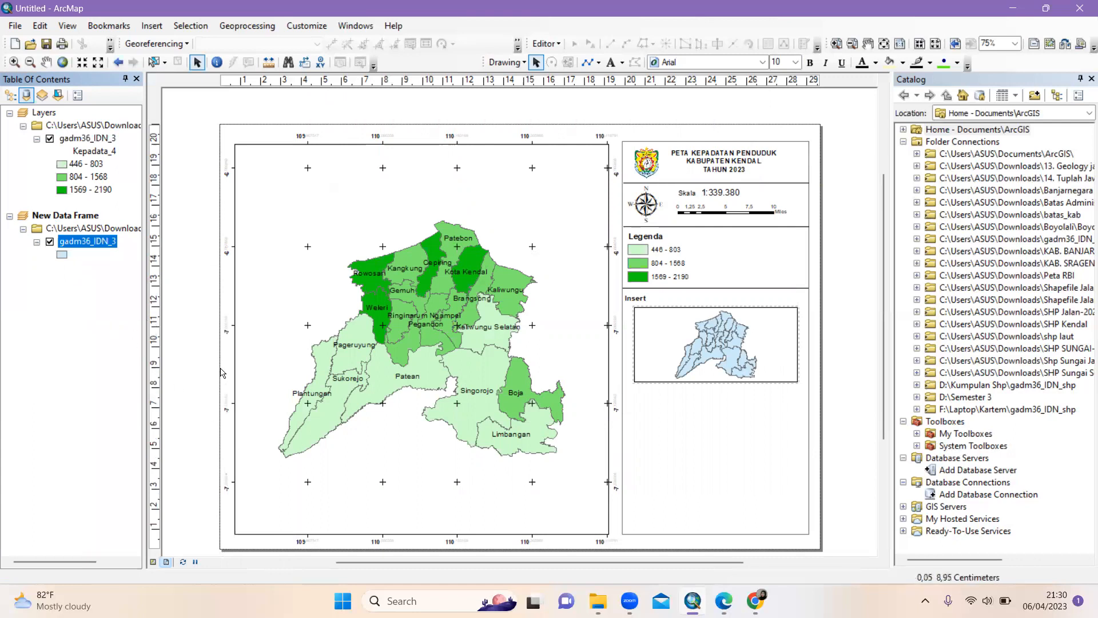
Add gadm36_IDN_4.shp back into the inset data frame
right_click(76, 216)
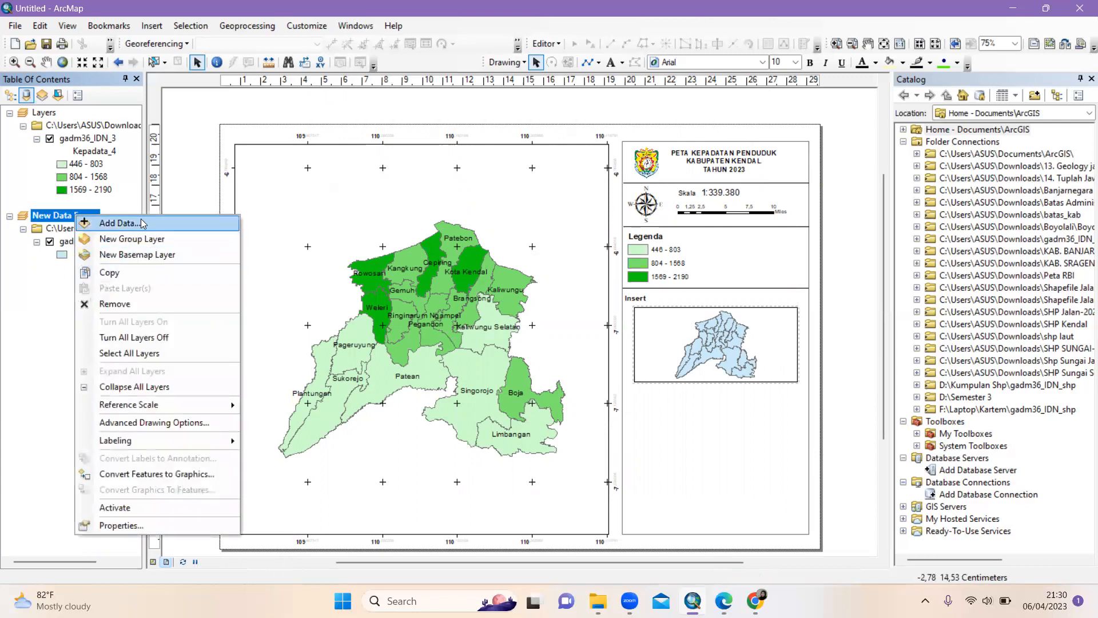
click(143, 223)
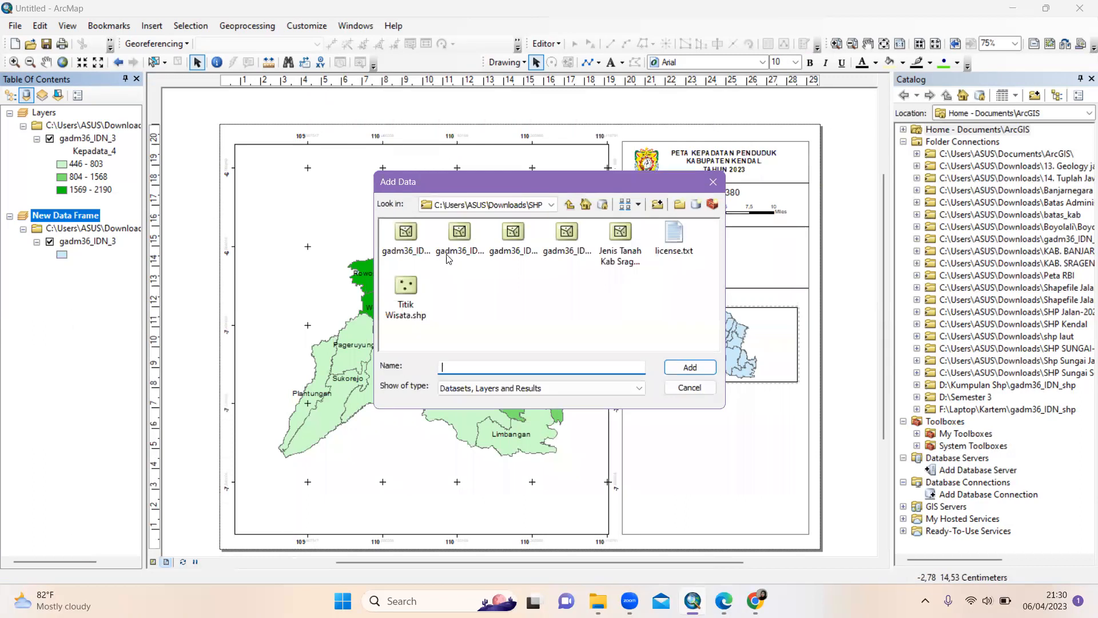
click(567, 243)
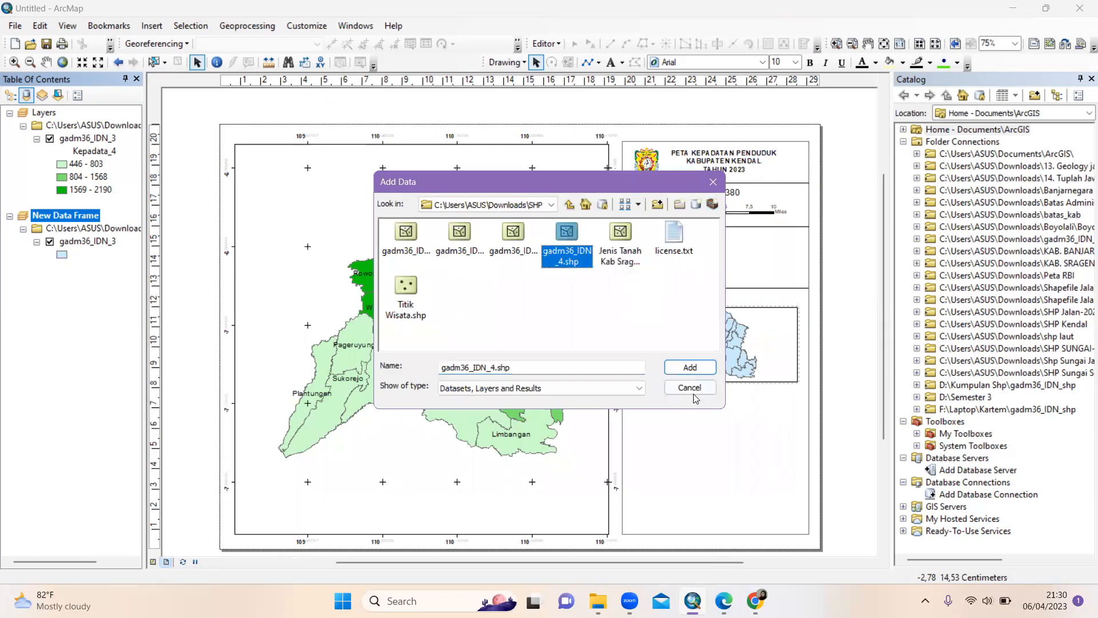
click(690, 371)
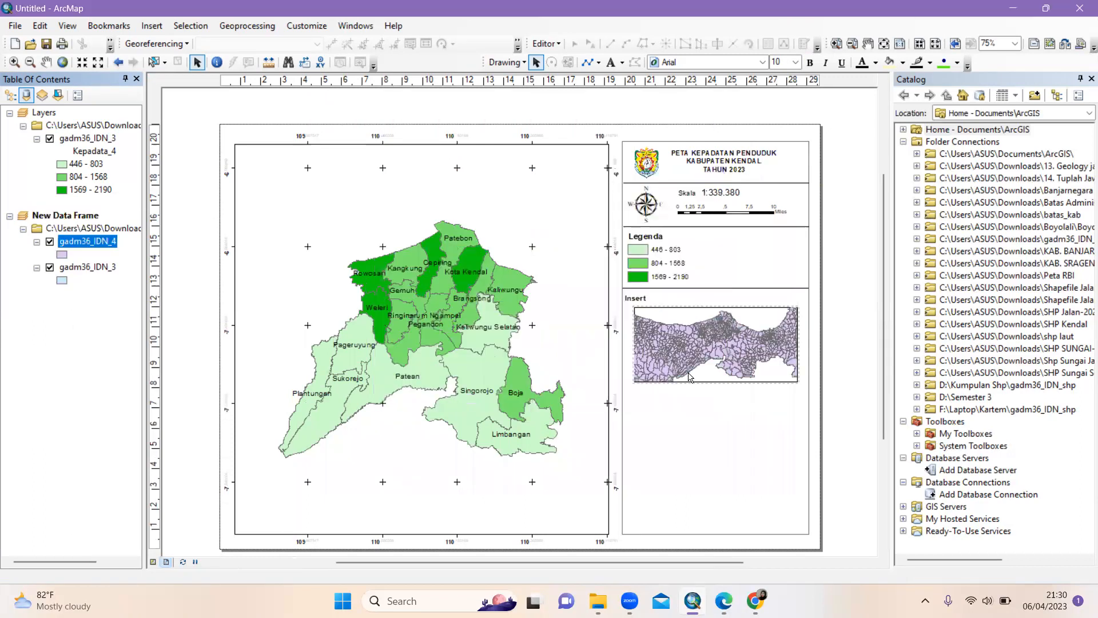
Give the gadm36_IDN_3 layer a red fill
click(63, 282)
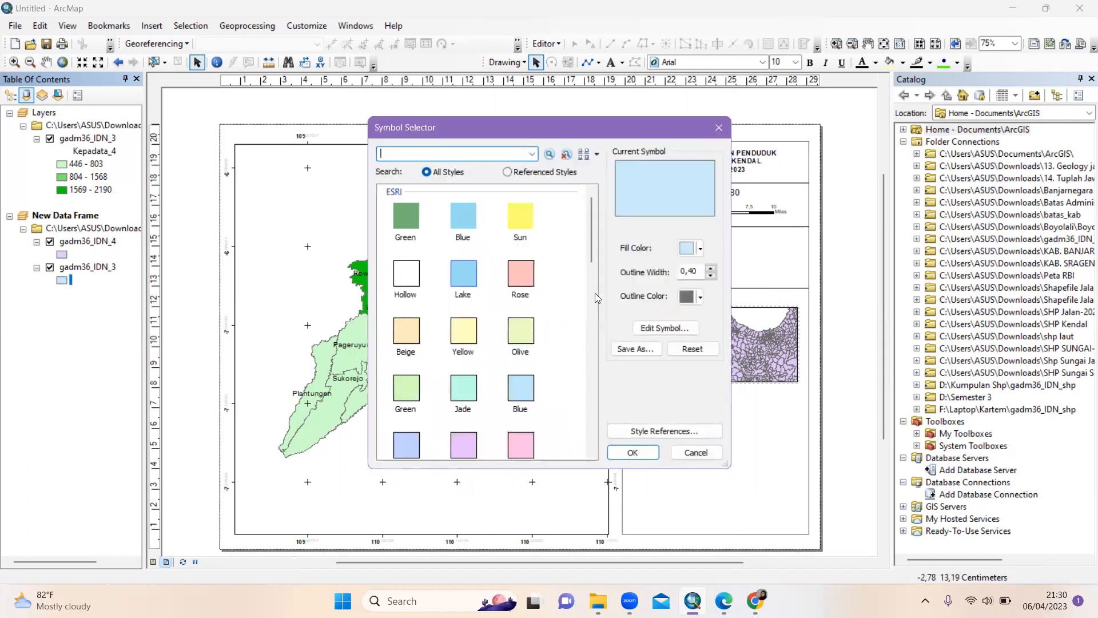
click(699, 248)
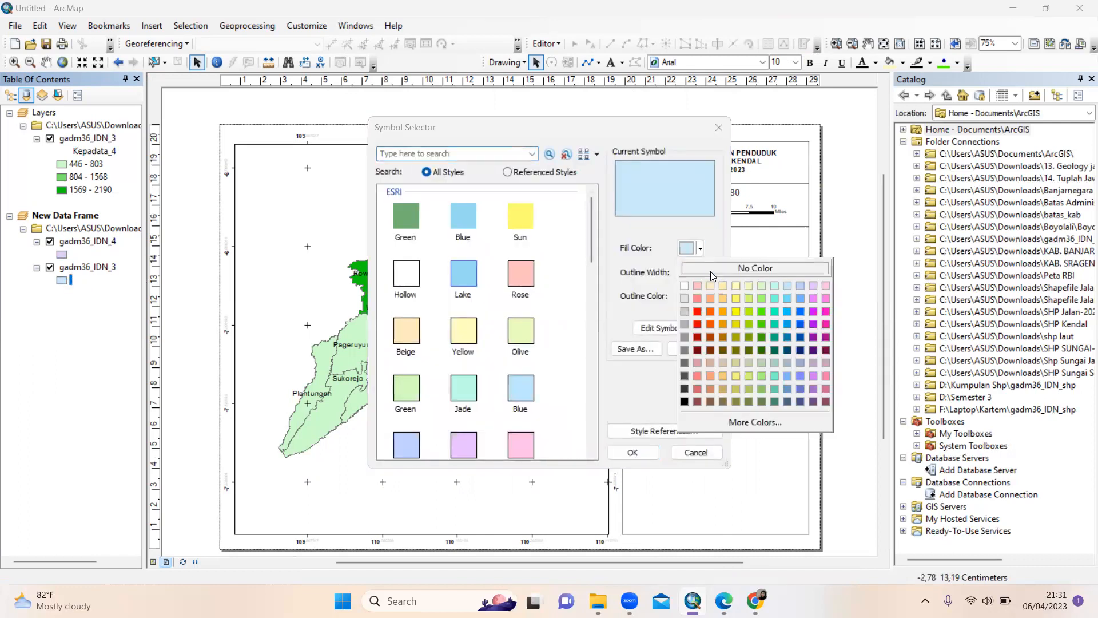
click(697, 311)
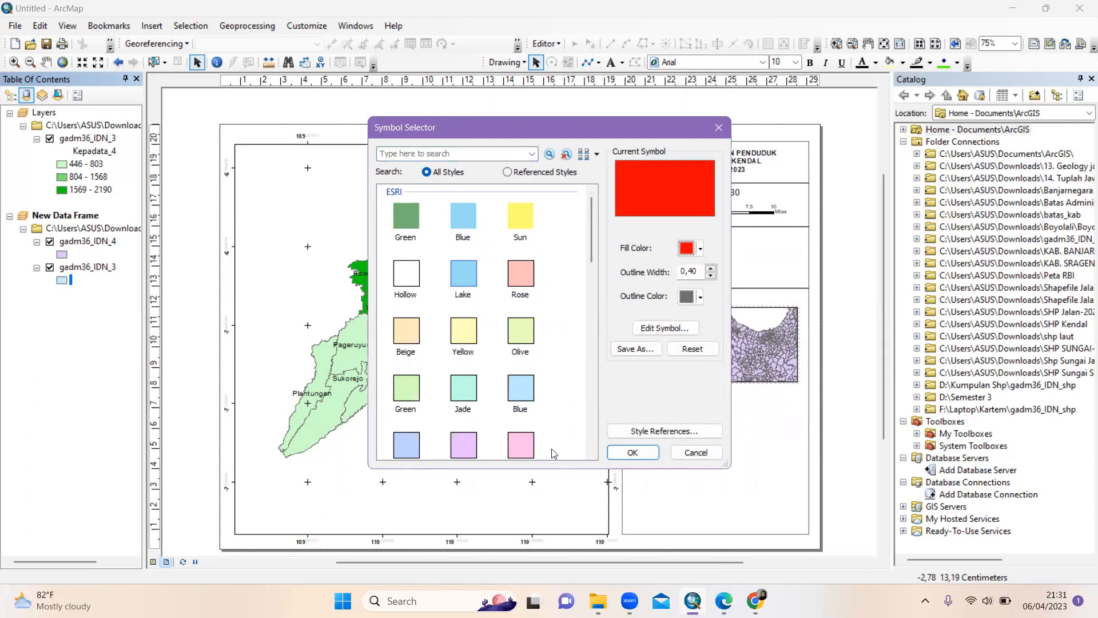
click(631, 452)
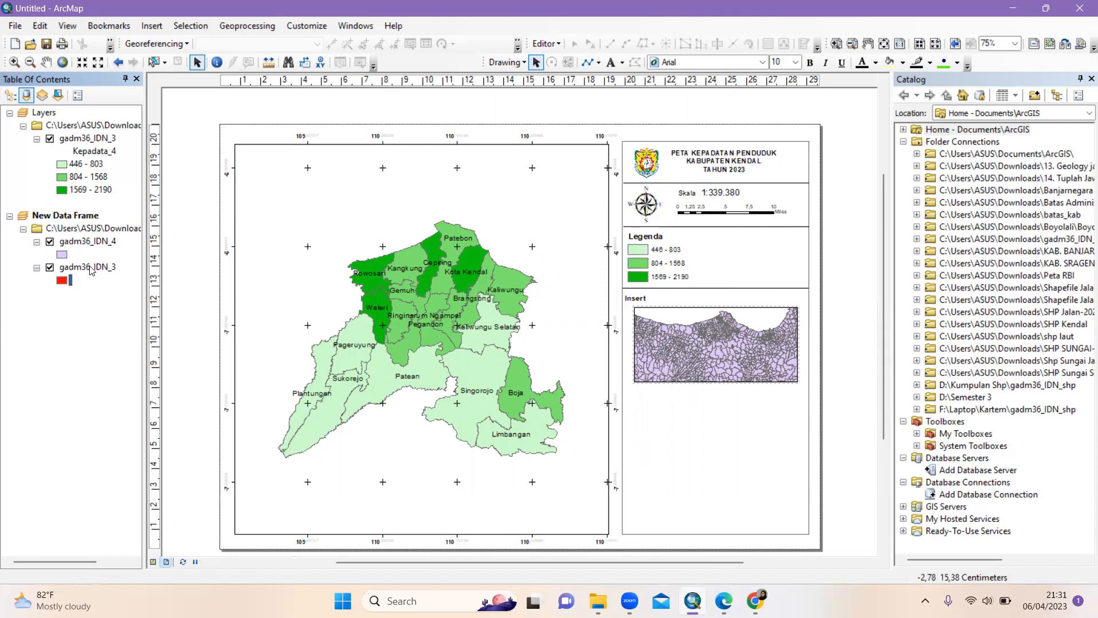
Hide the gadm36_IDN_4 layer in the inset frame
click(65, 269)
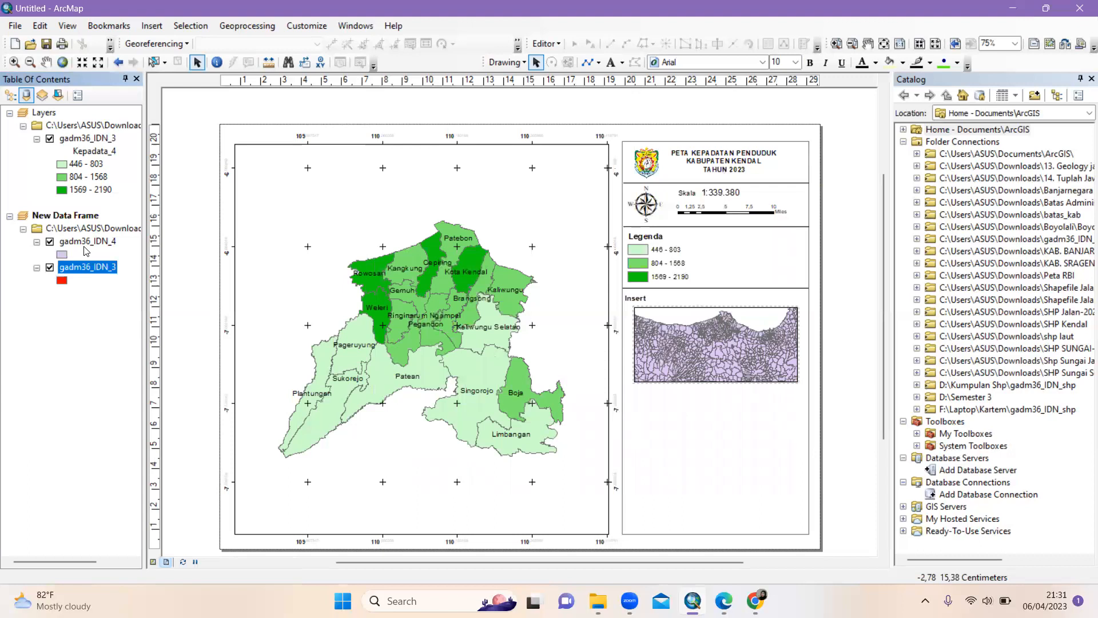
drag(86, 241, 39, 246)
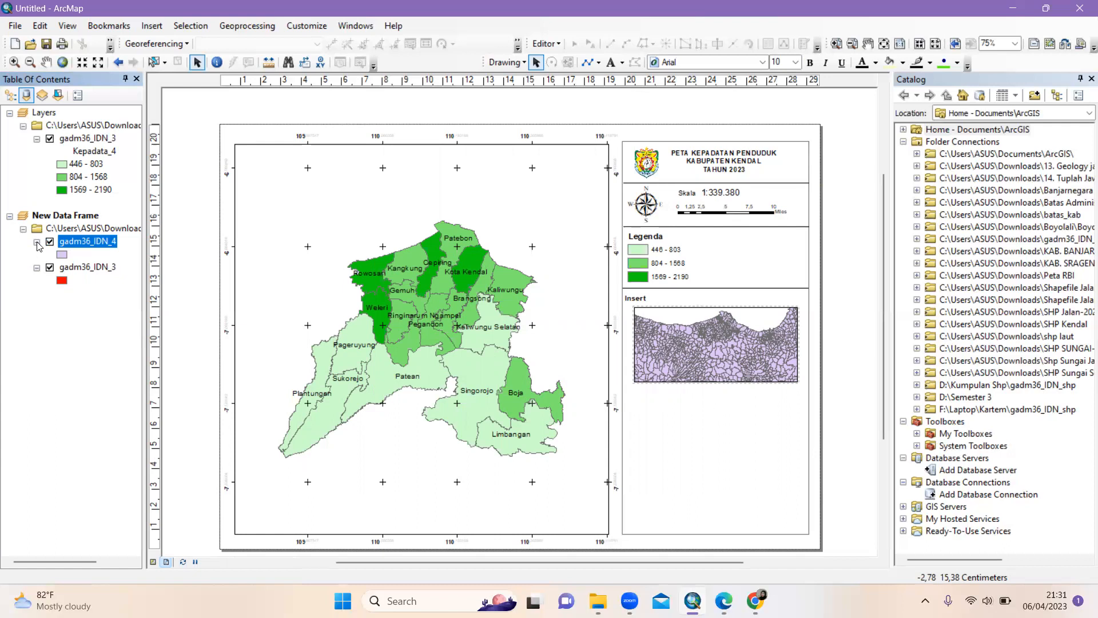
click(37, 242)
click(37, 242)
click(68, 280)
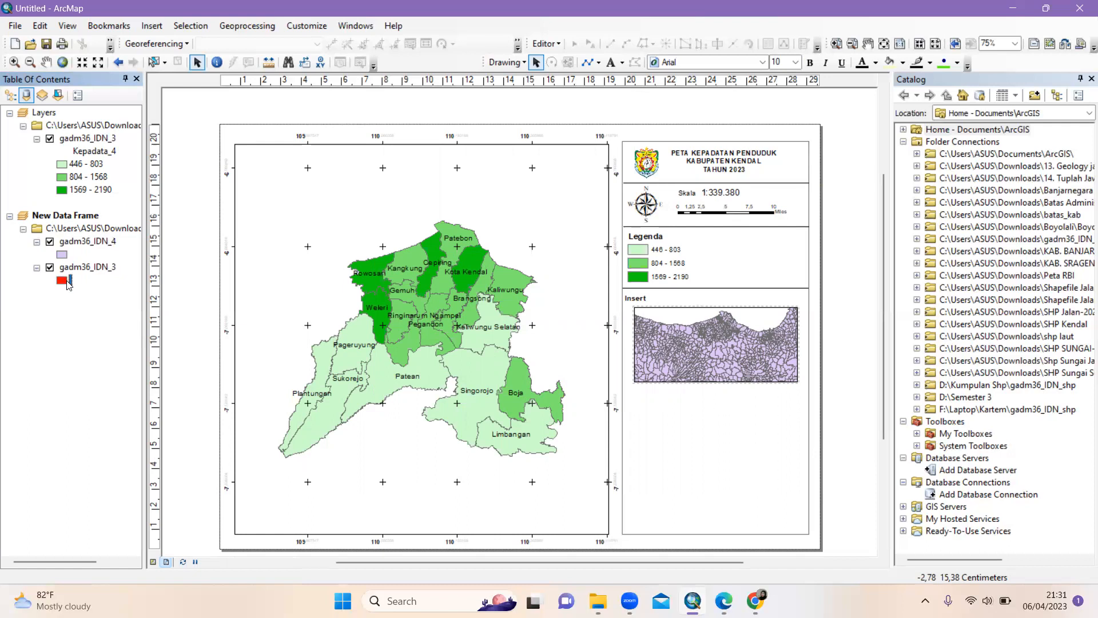
click(49, 242)
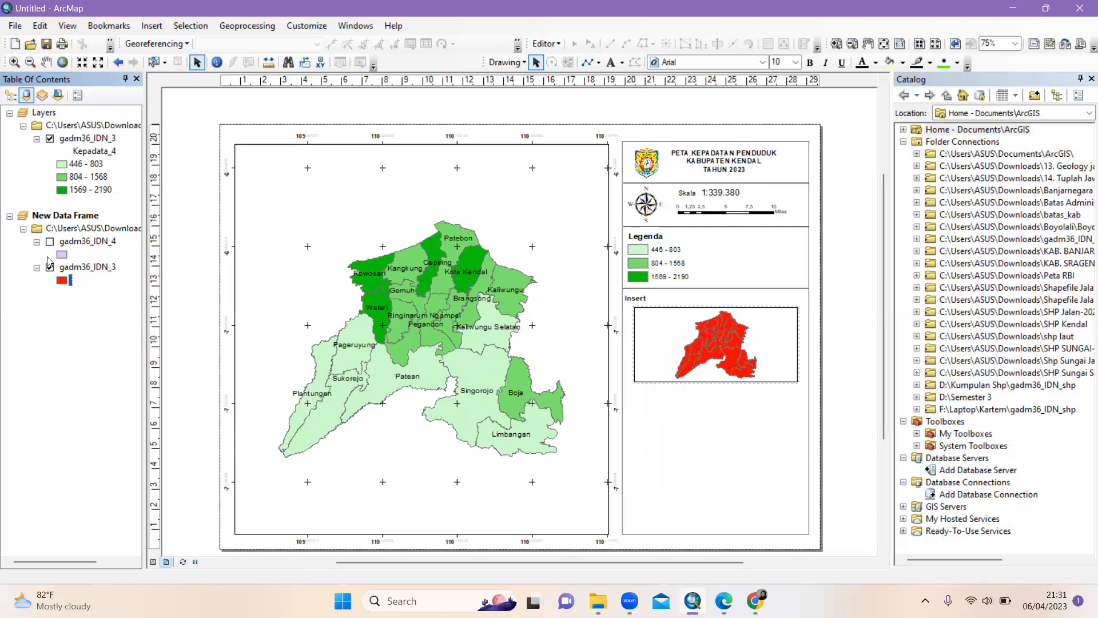
Change the gadm36_IDN_3 symbol to the Rose fill style
double_click(62, 280)
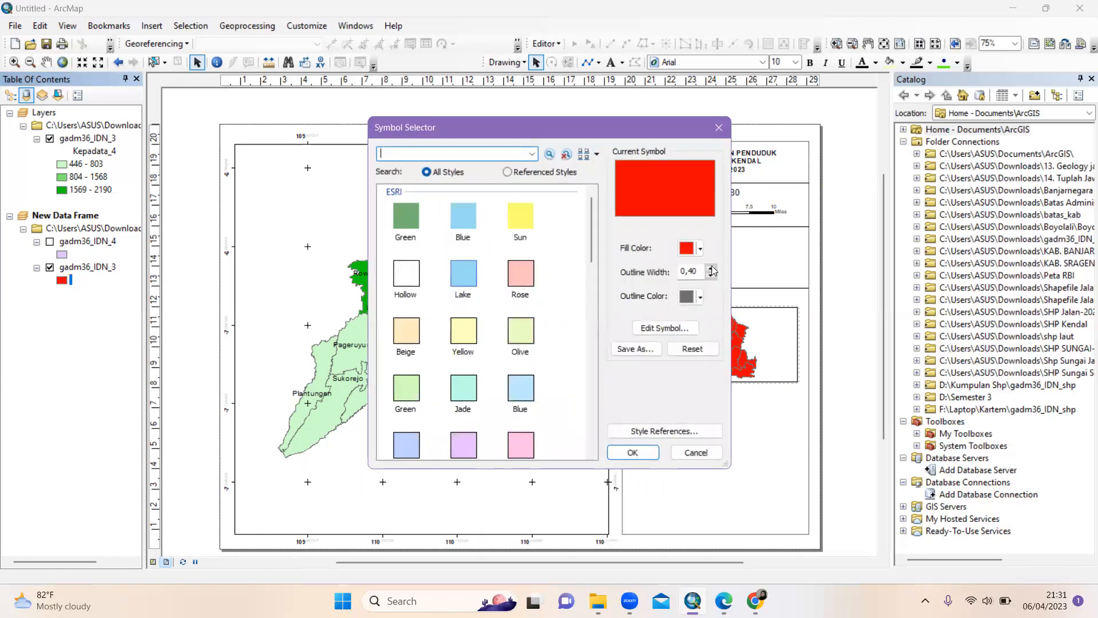
click(463, 221)
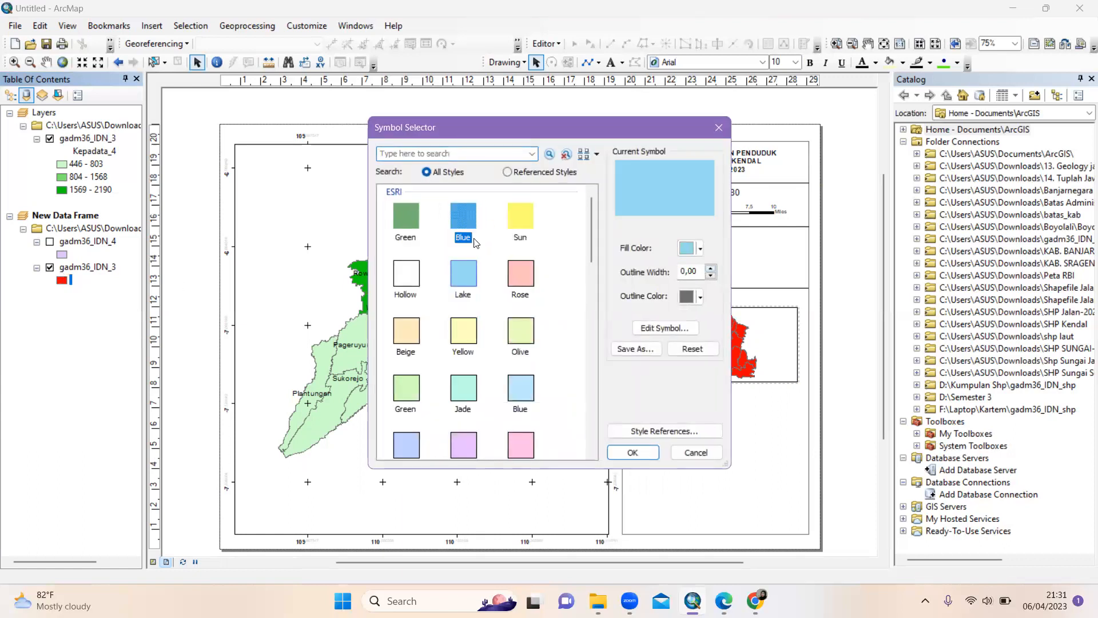
click(519, 272)
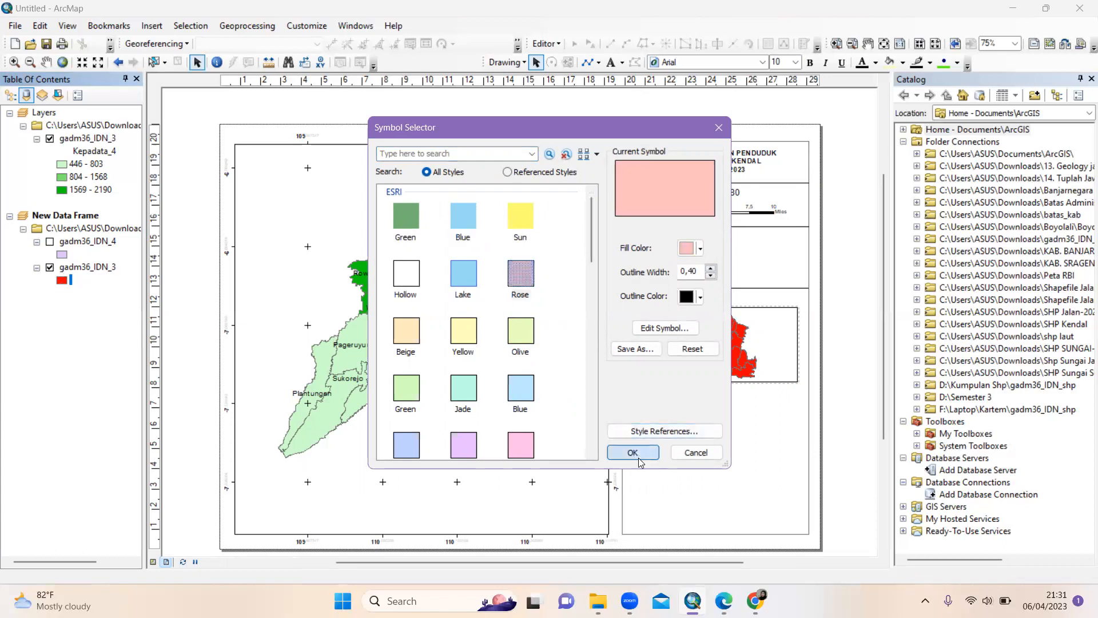
click(633, 453)
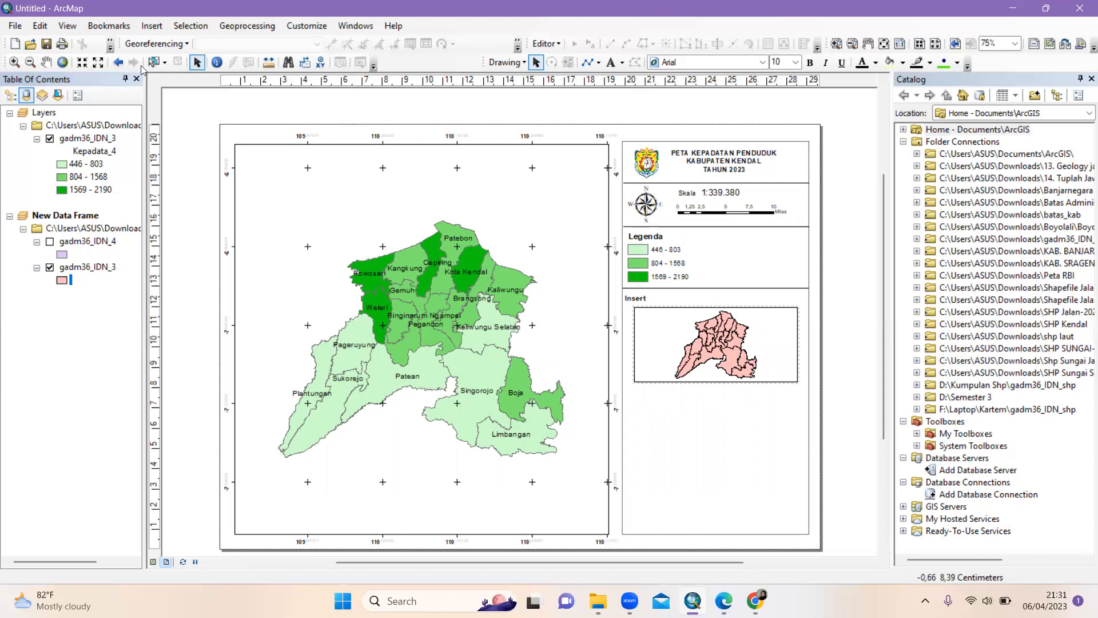
click(101, 269)
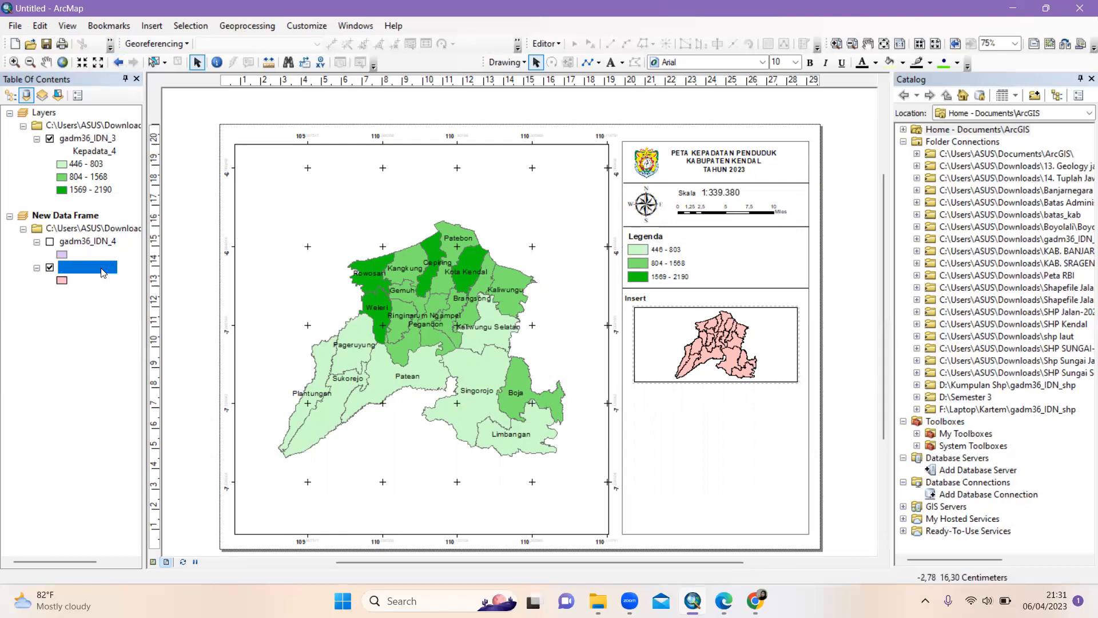
click(68, 220)
Start a new measured grid in the inset data frame's Grids properties
right_click(69, 217)
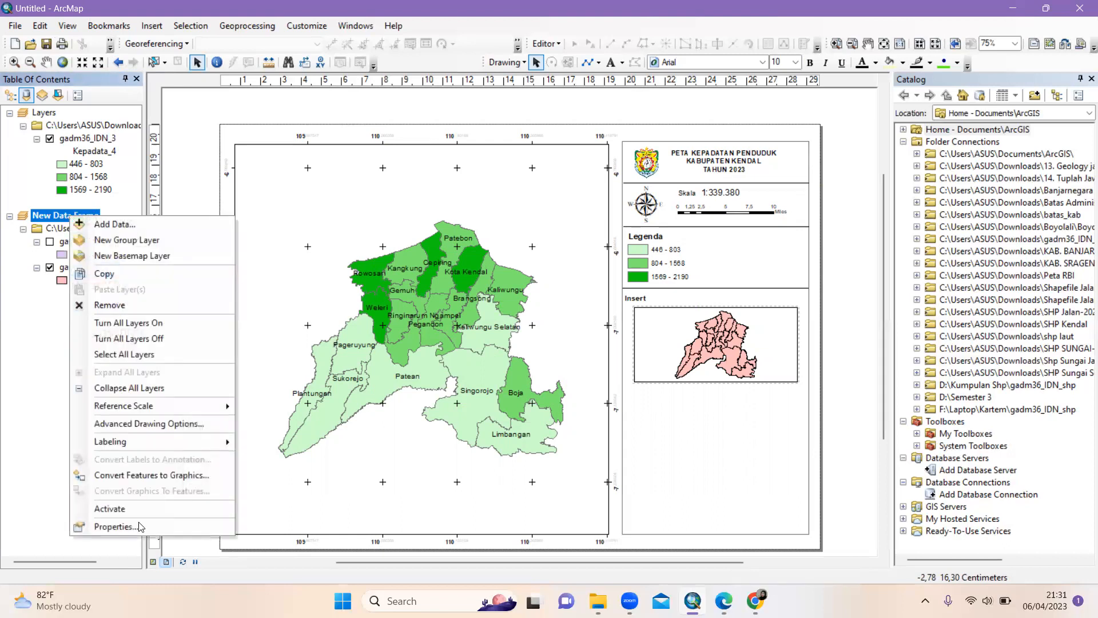
click(117, 526)
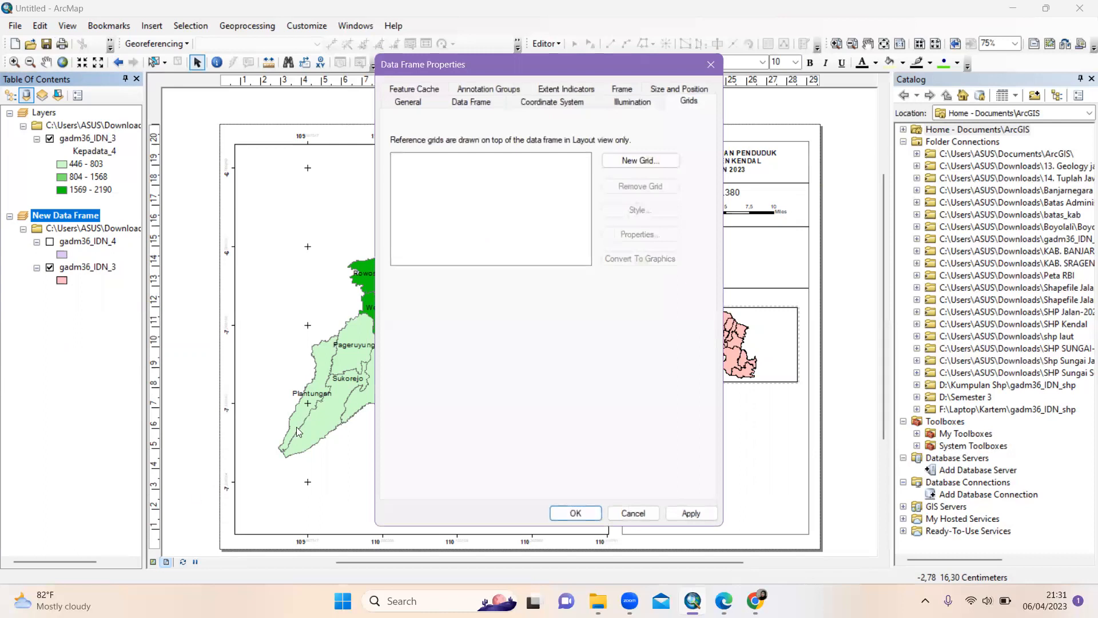
click(654, 160)
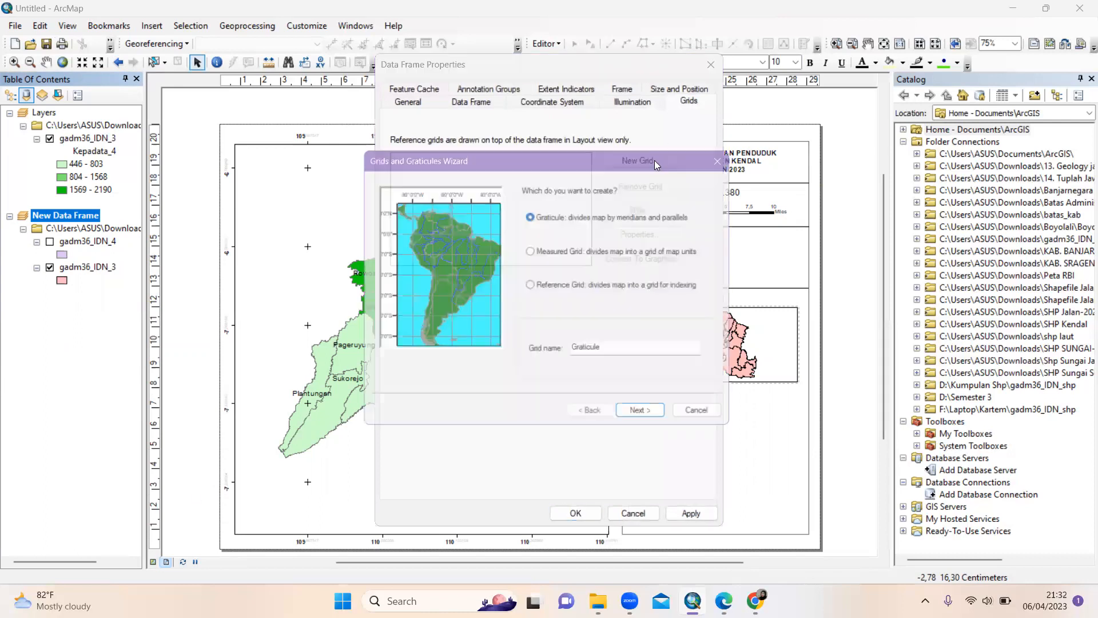
click(532, 252)
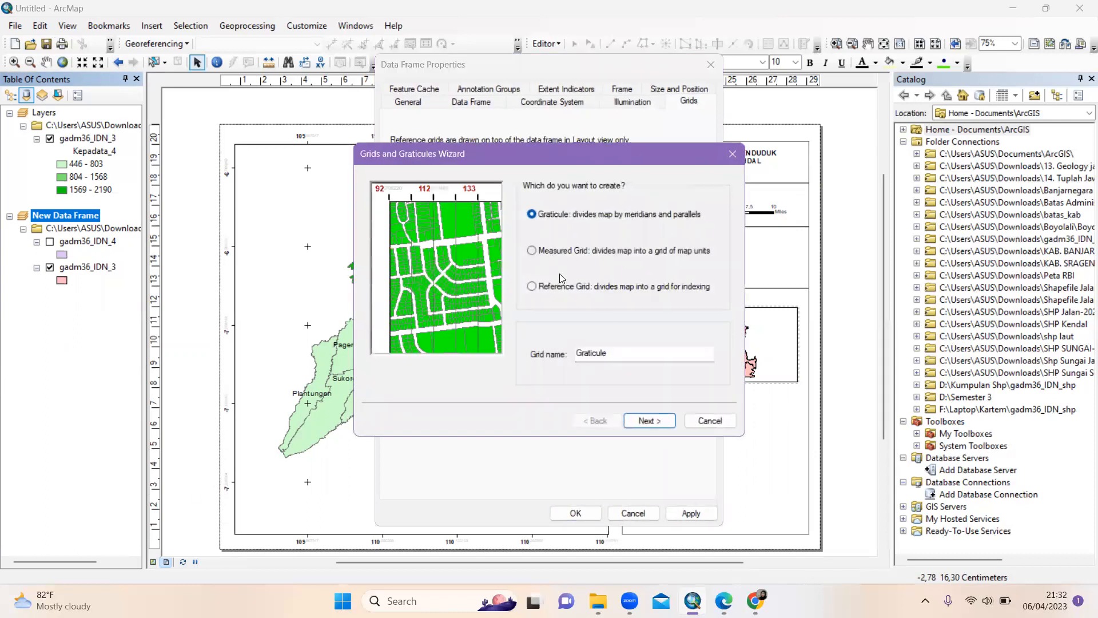
click(643, 422)
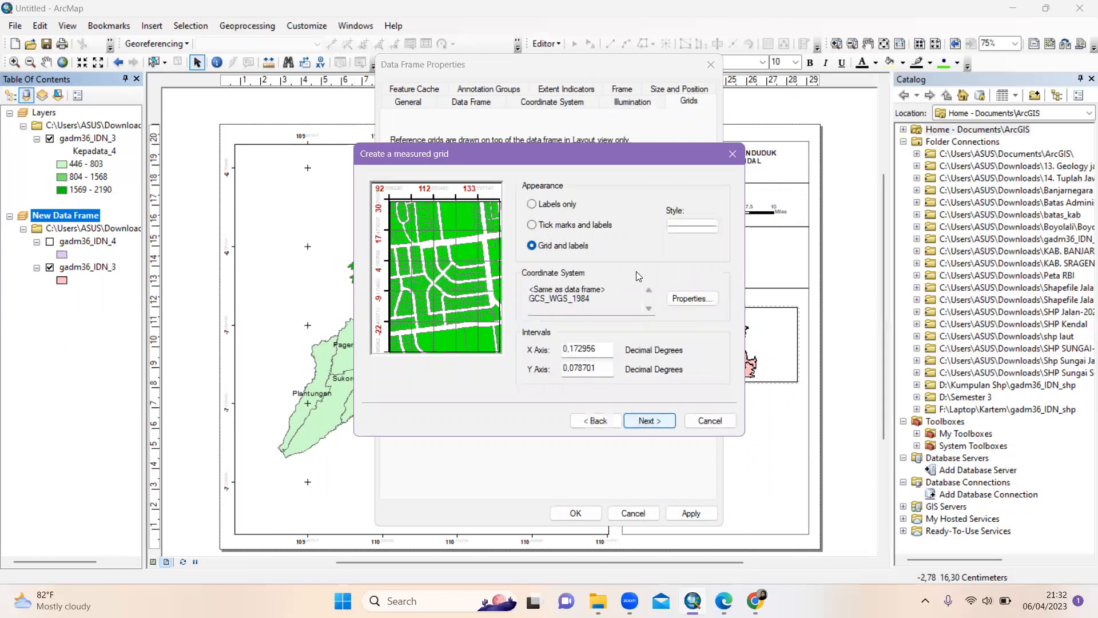
Set the grid to tick marks and labels only with black tick lines, then apply it
click(532, 225)
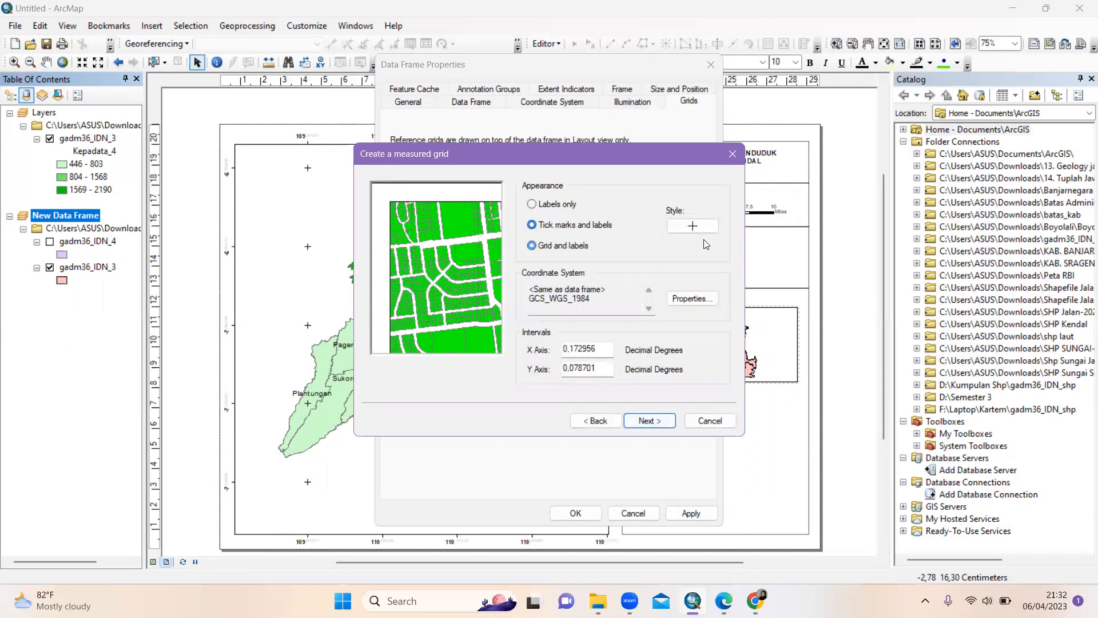
click(656, 421)
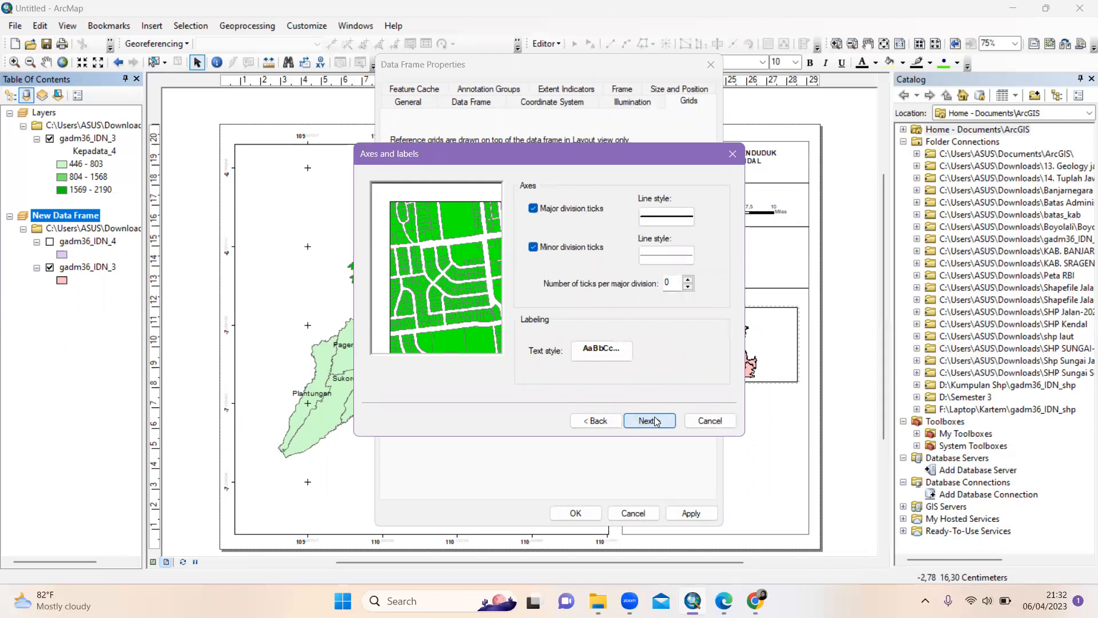
click(667, 255)
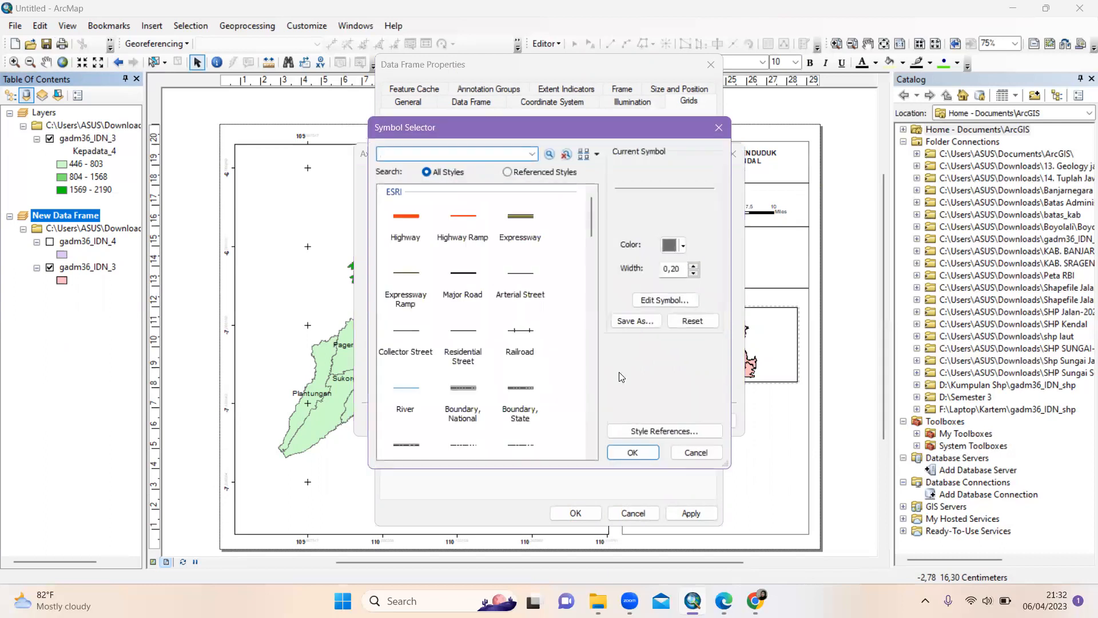
click(683, 245)
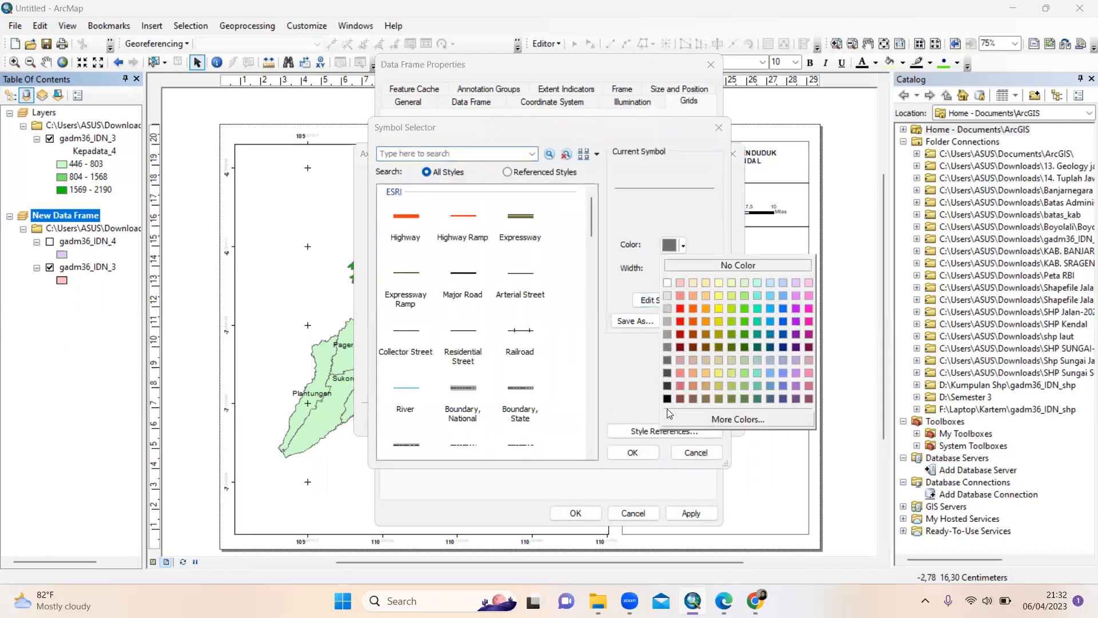
click(668, 399)
click(631, 453)
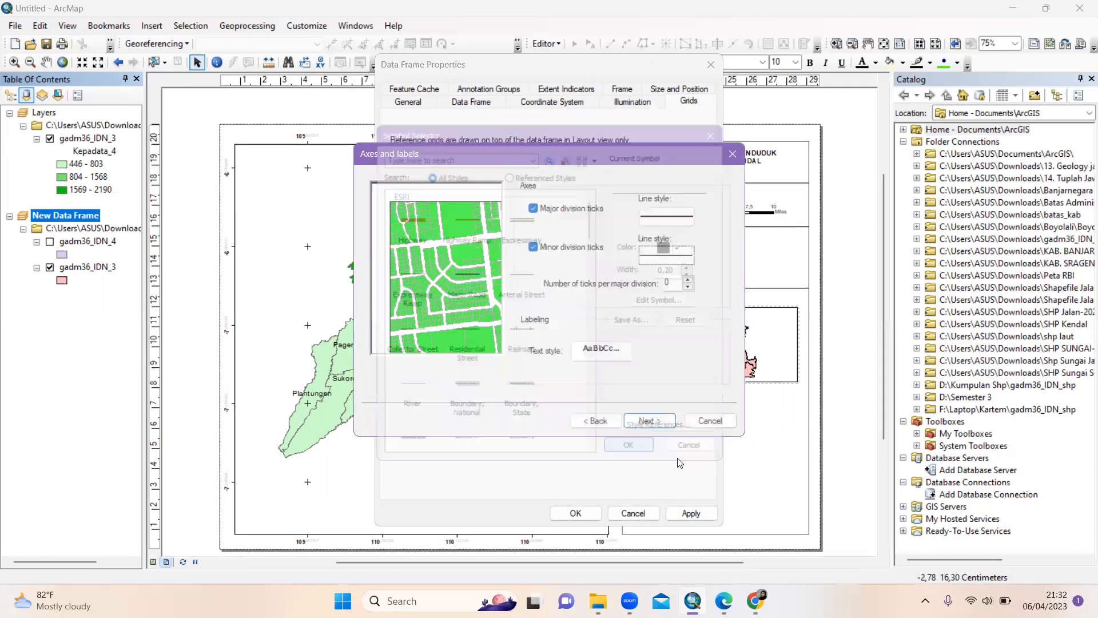
click(650, 421)
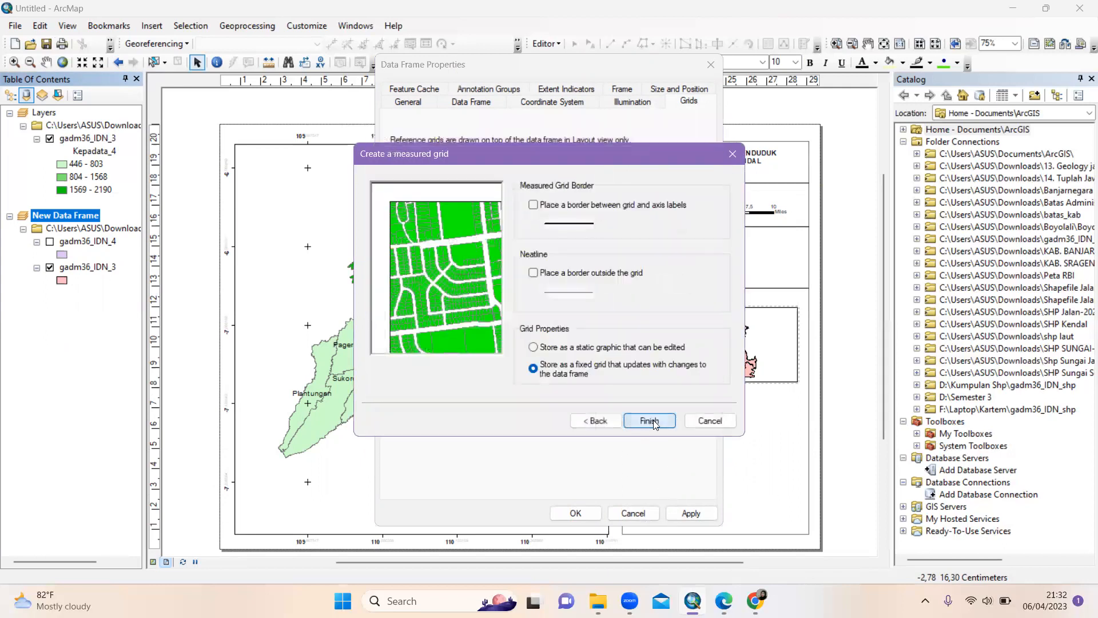
click(652, 421)
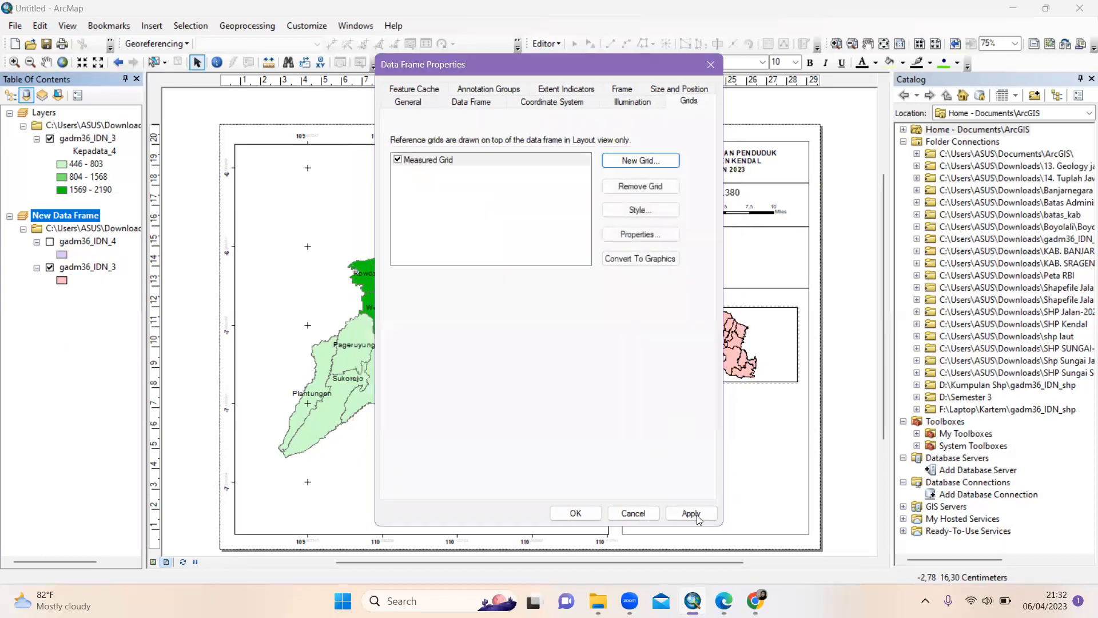
click(581, 513)
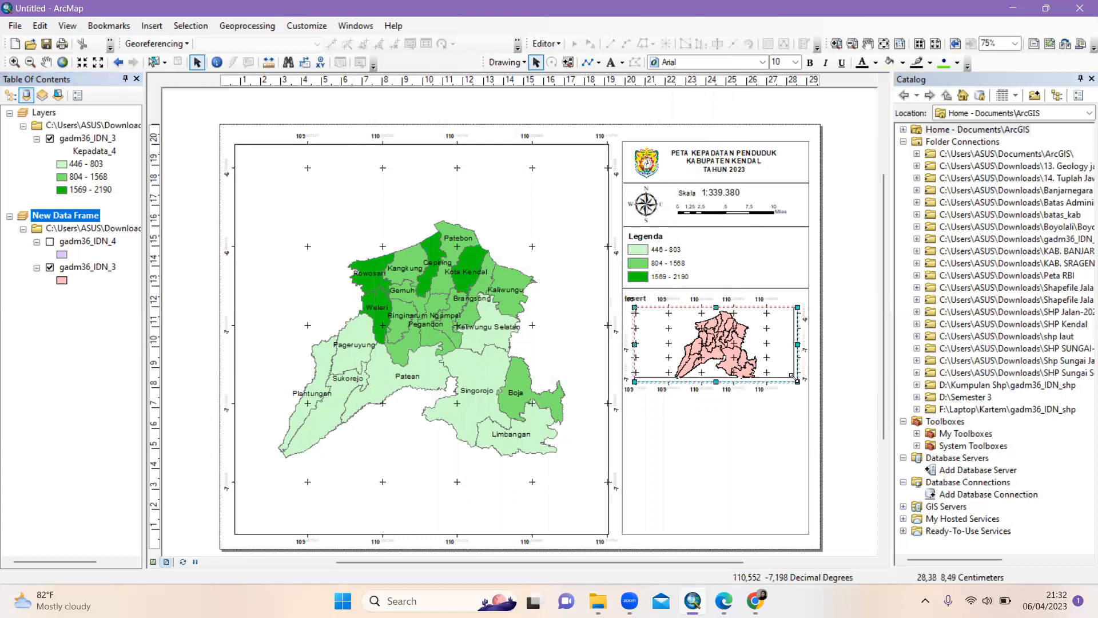
Move the thin divider line from below the legend to beneath the inset map
click(841, 381)
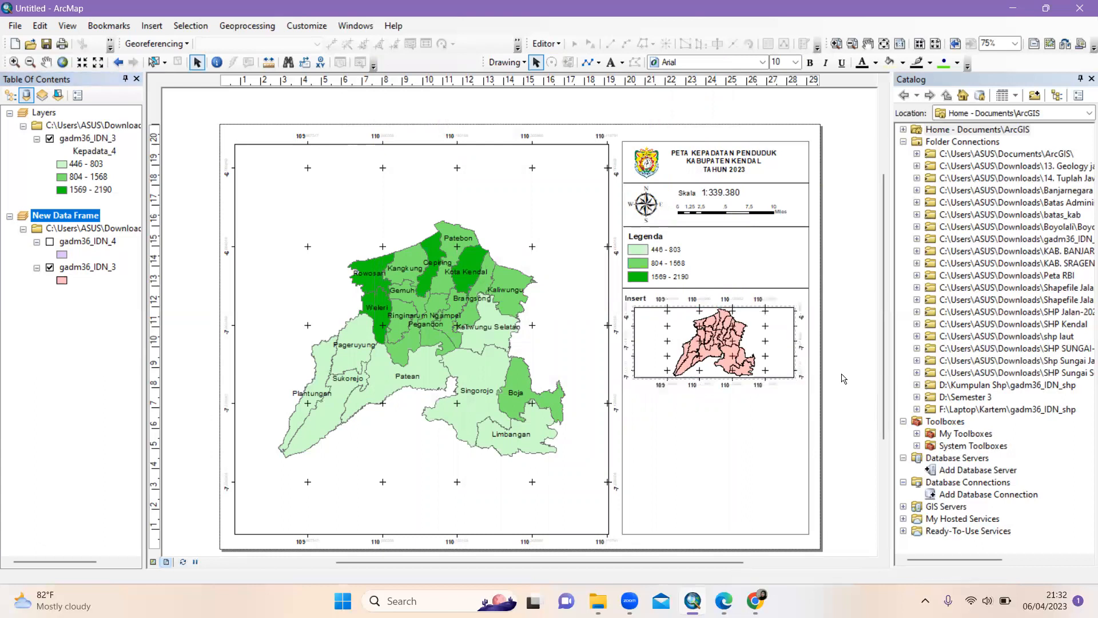
click(700, 356)
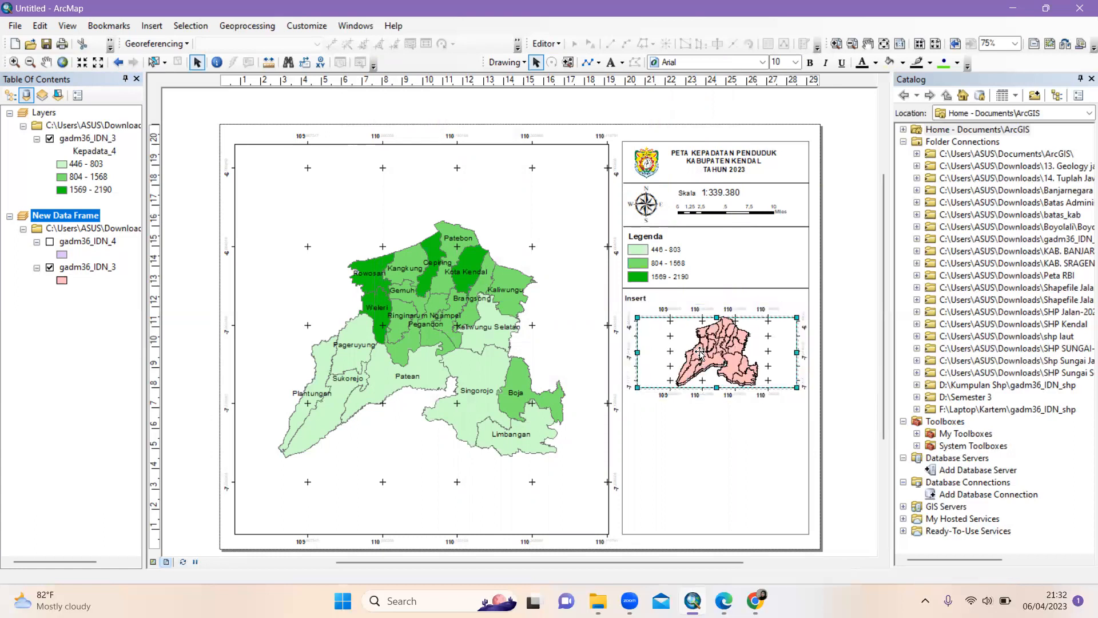
click(833, 382)
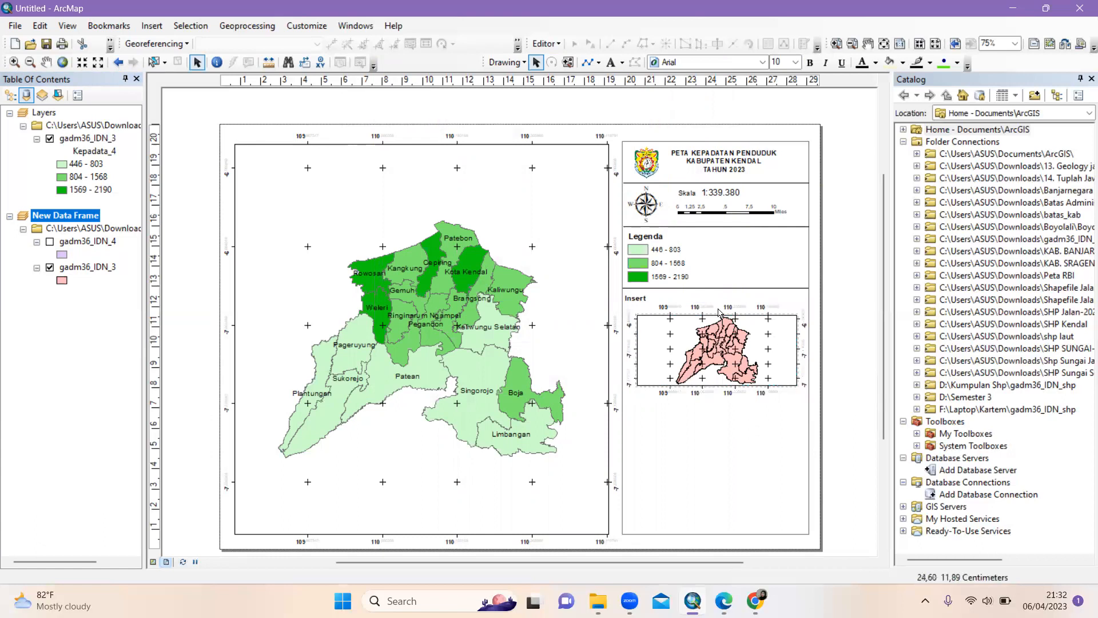
click(708, 289)
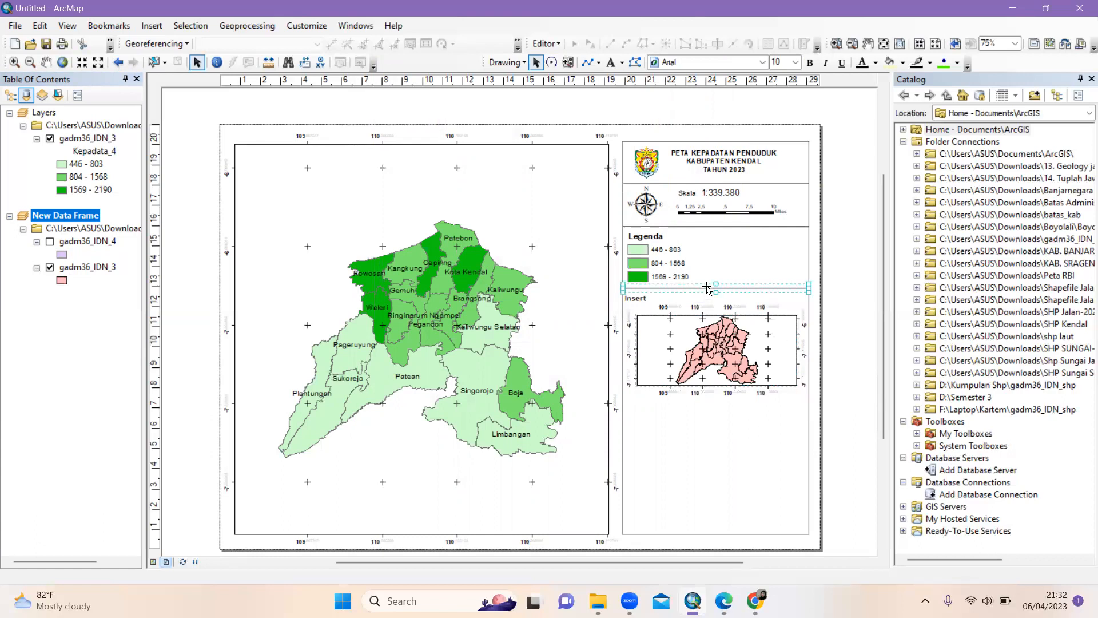
drag(707, 289, 708, 291)
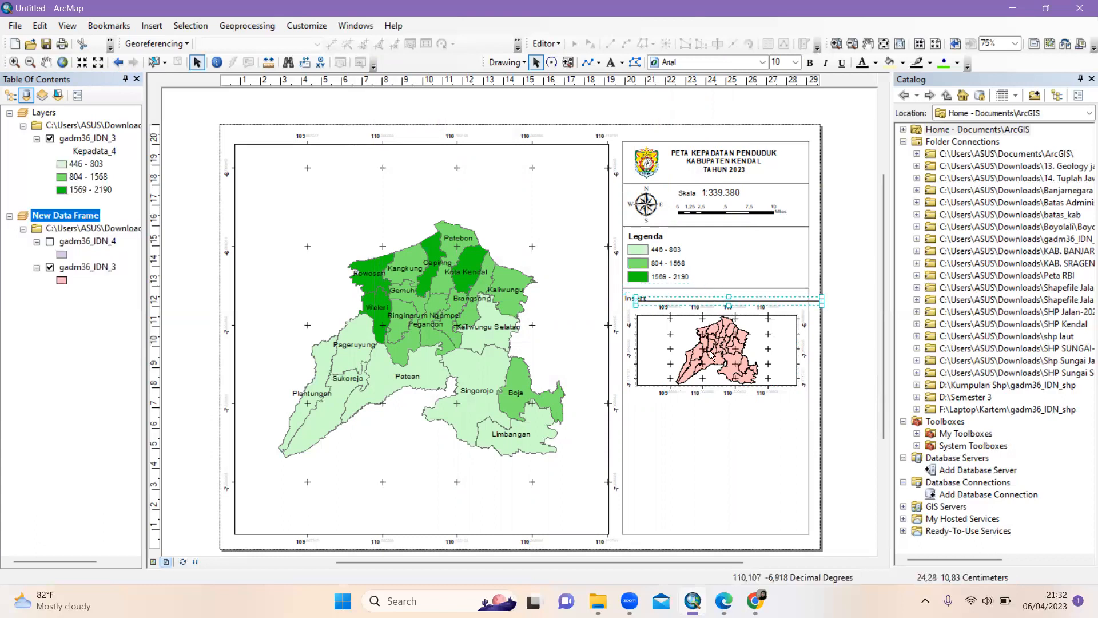
drag(715, 395, 697, 403)
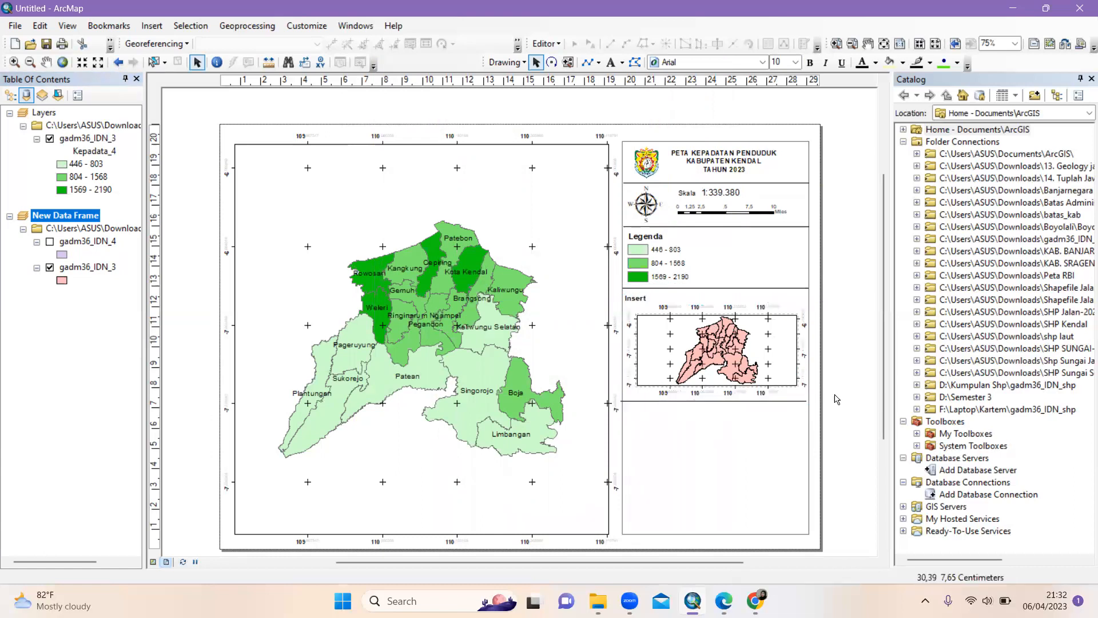
click(698, 403)
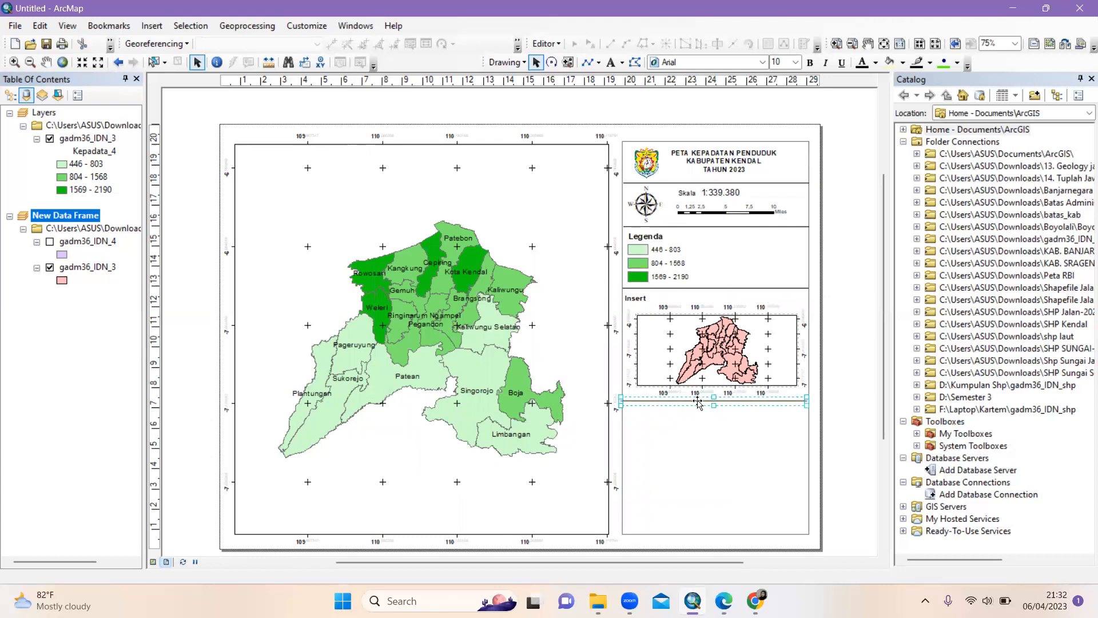
click(843, 401)
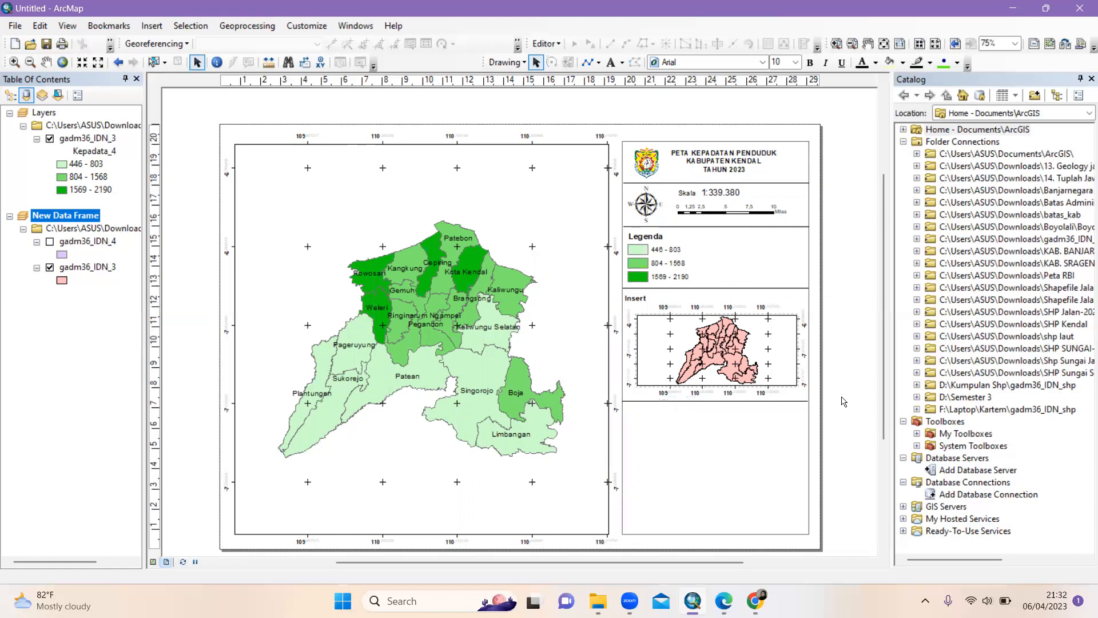
click(708, 356)
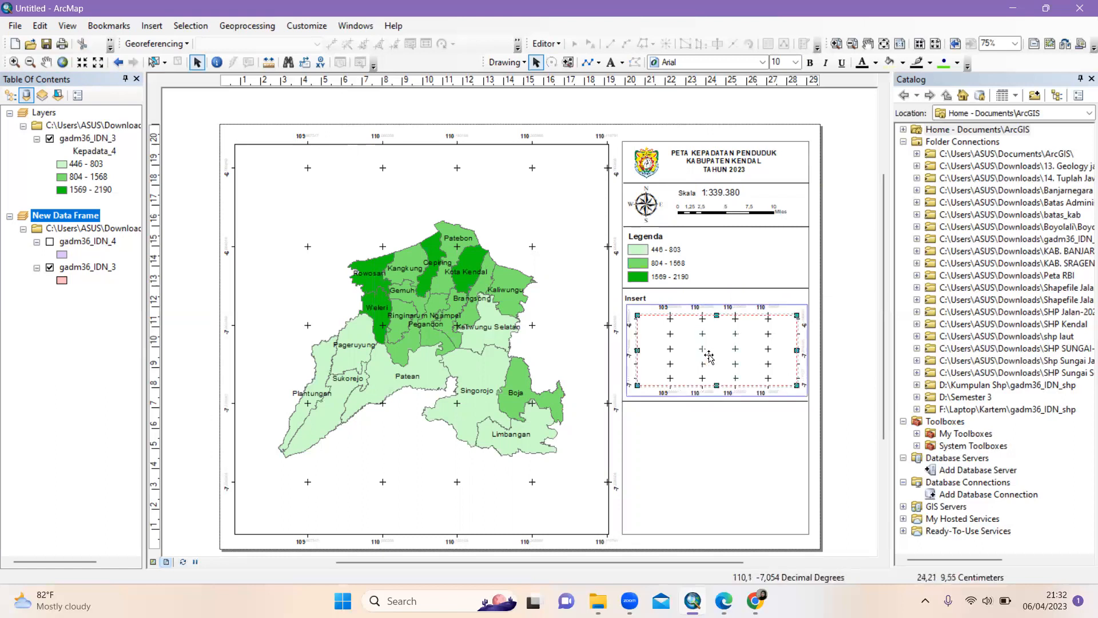
click(709, 356)
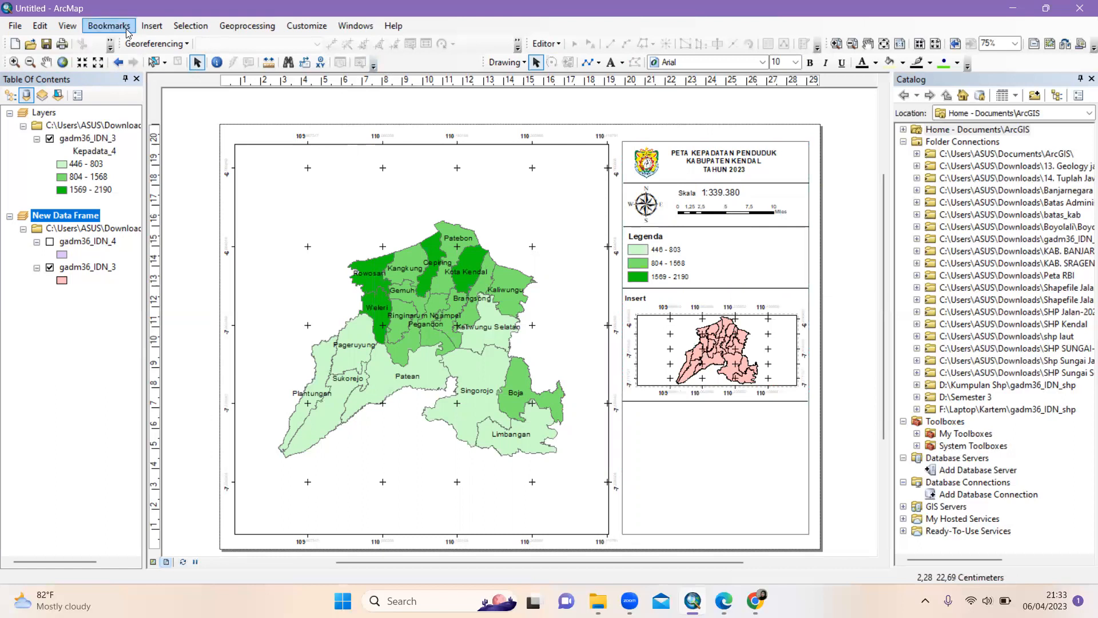
click(152, 26)
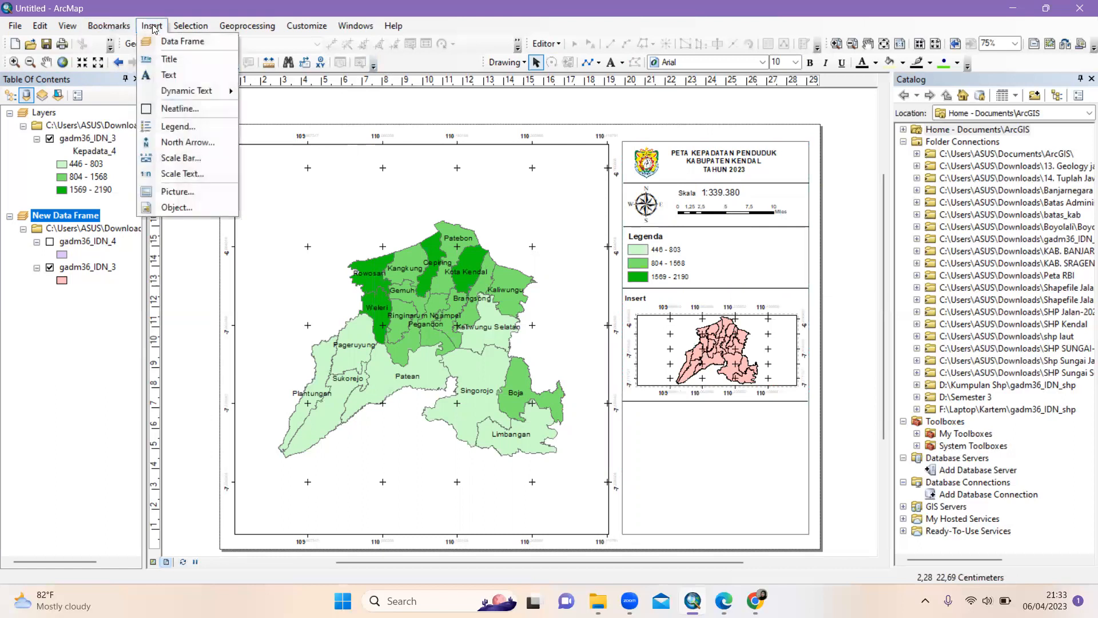
Insert a 'Nama Pembuat' text label and move it into the lower-right panel
click(176, 80)
click(507, 332)
key(BackSpace)
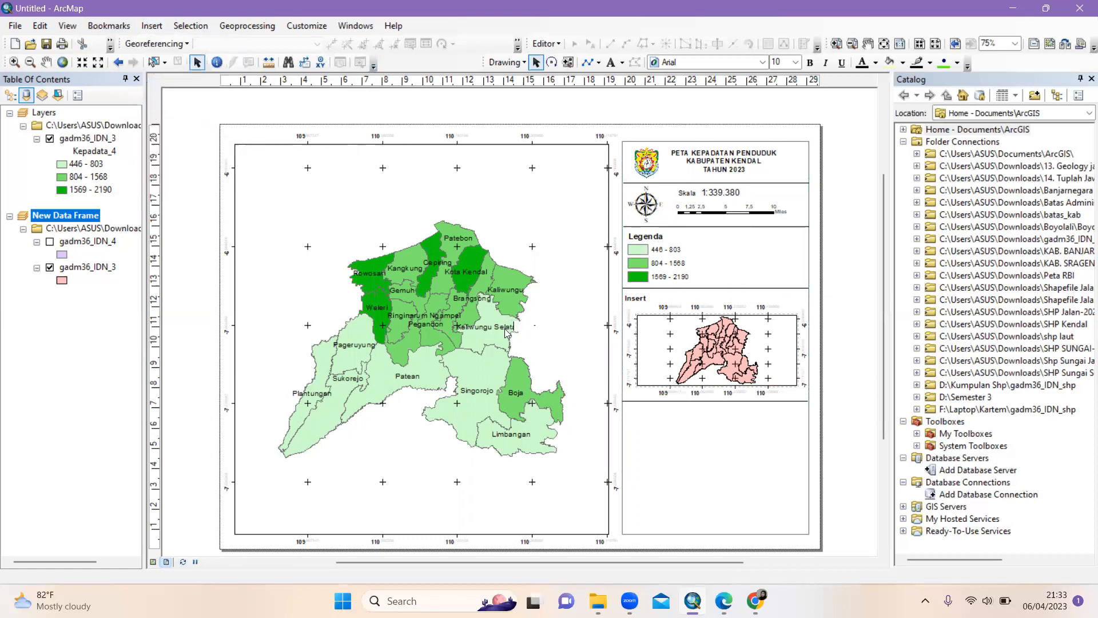
text(Nama)
text( F)
text(embua)
text(t)
key(Return)
drag(506, 330, 651, 418)
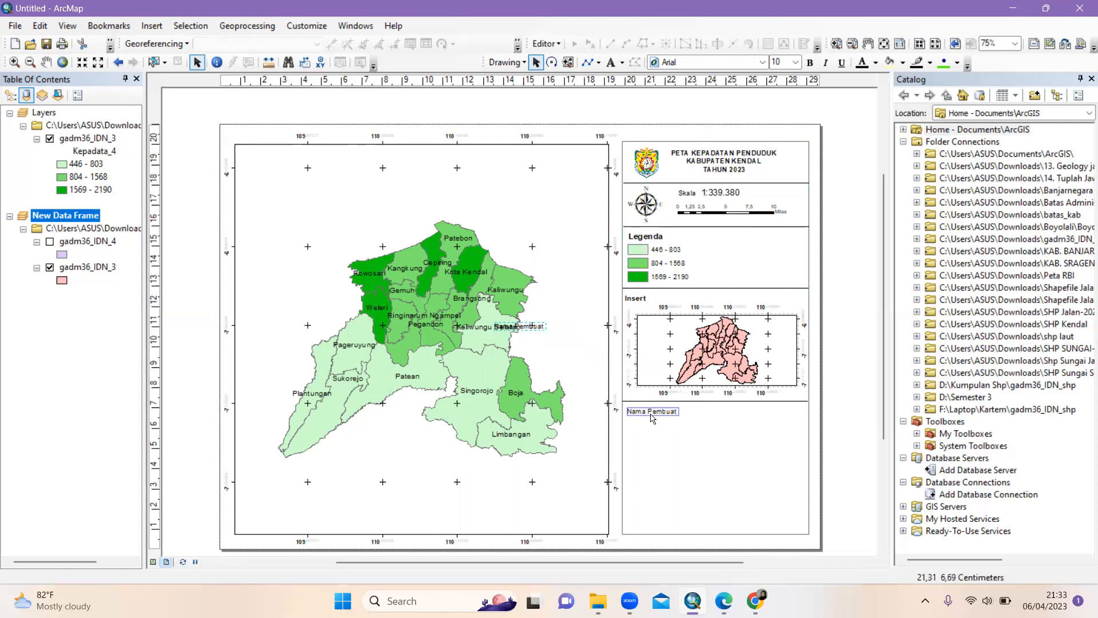
click(851, 425)
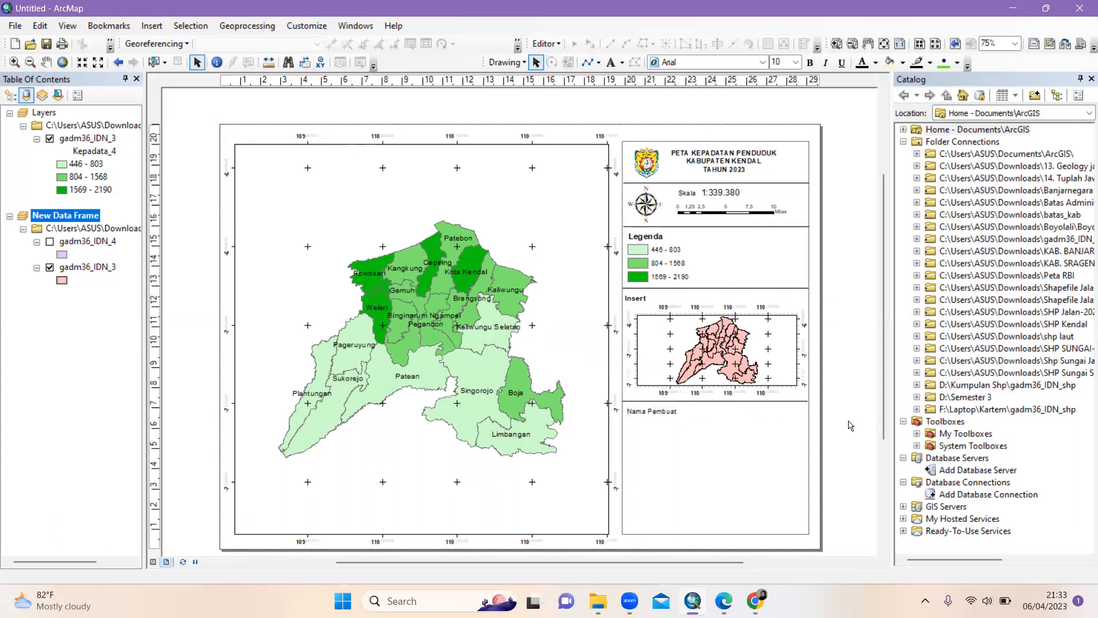
Append the creator's name and student number to the label text
right_click(661, 413)
click(707, 404)
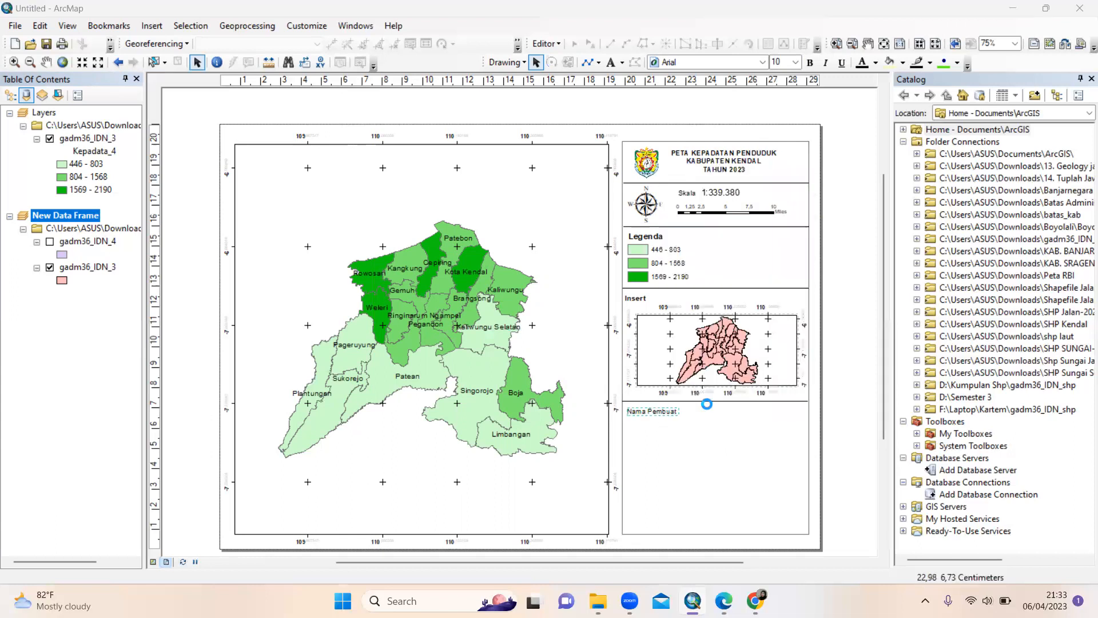
click(513, 224)
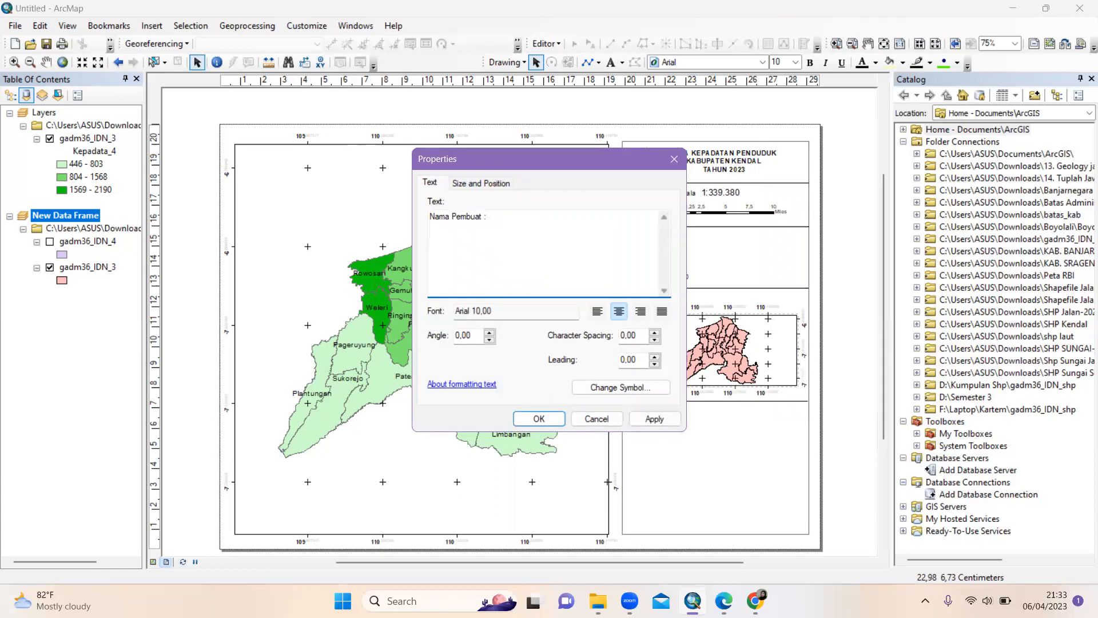
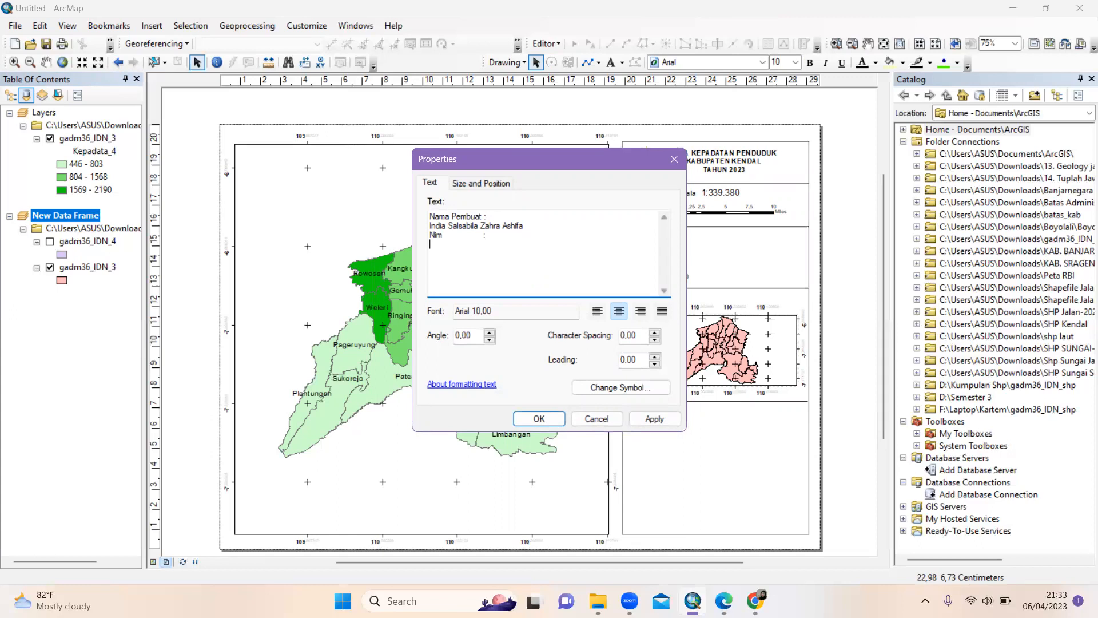
click(539, 419)
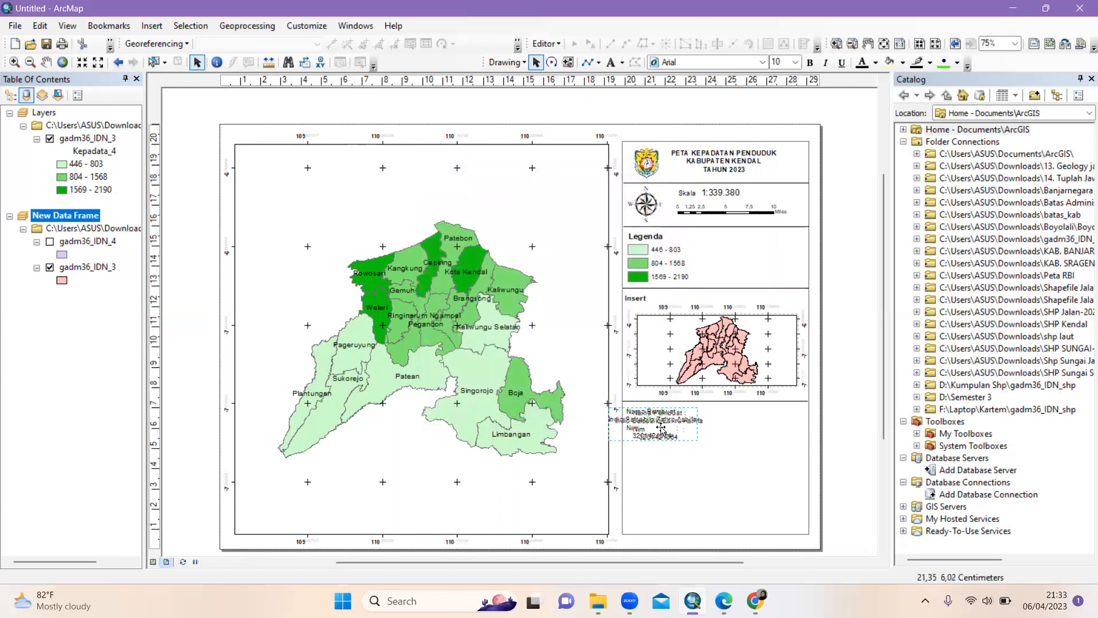
Left-align the credit text and reposition it within the panel
drag(681, 428, 715, 429)
right_click(683, 434)
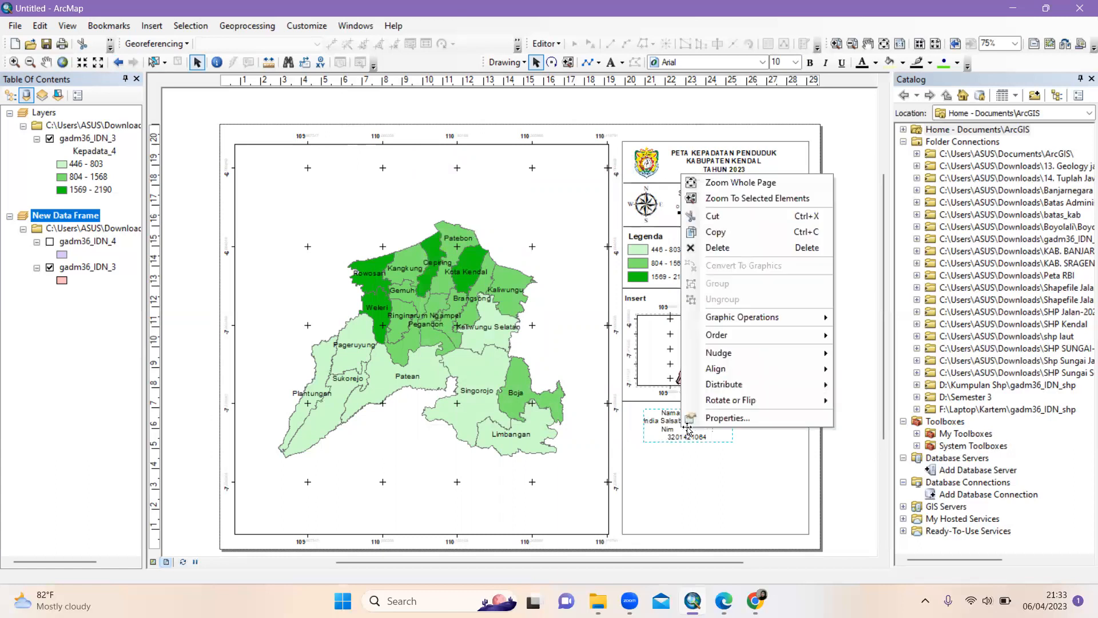
click(728, 422)
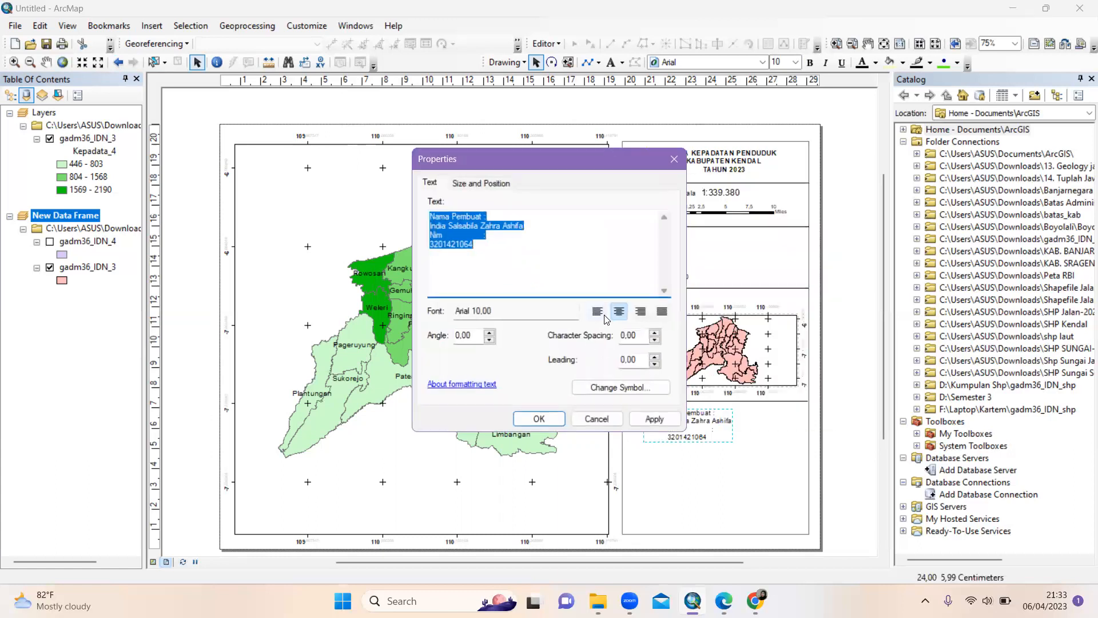
click(598, 313)
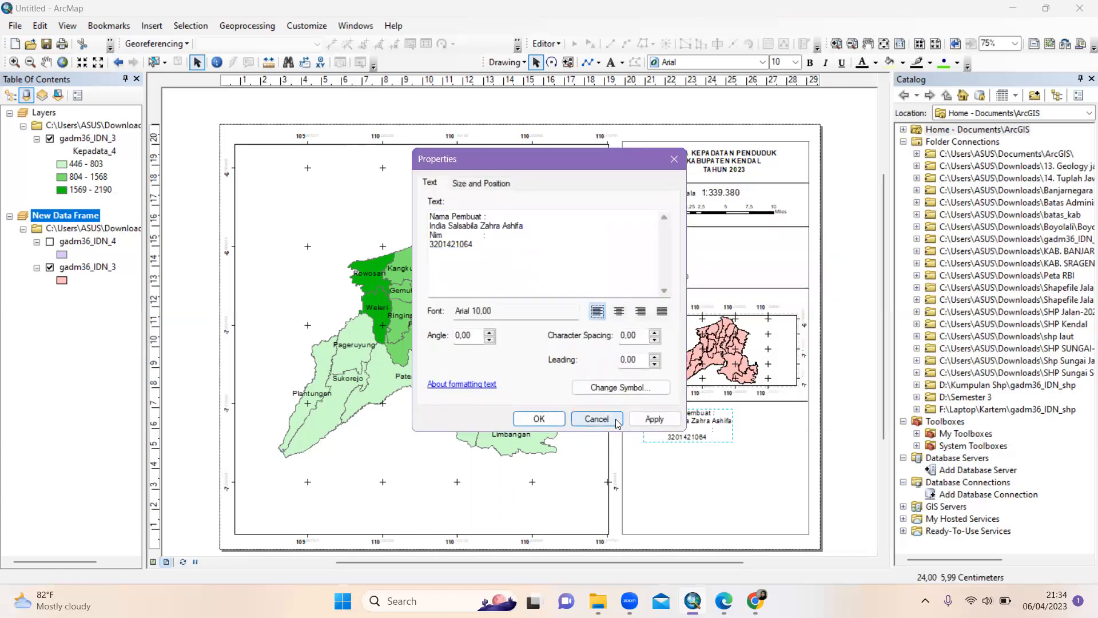
click(652, 419)
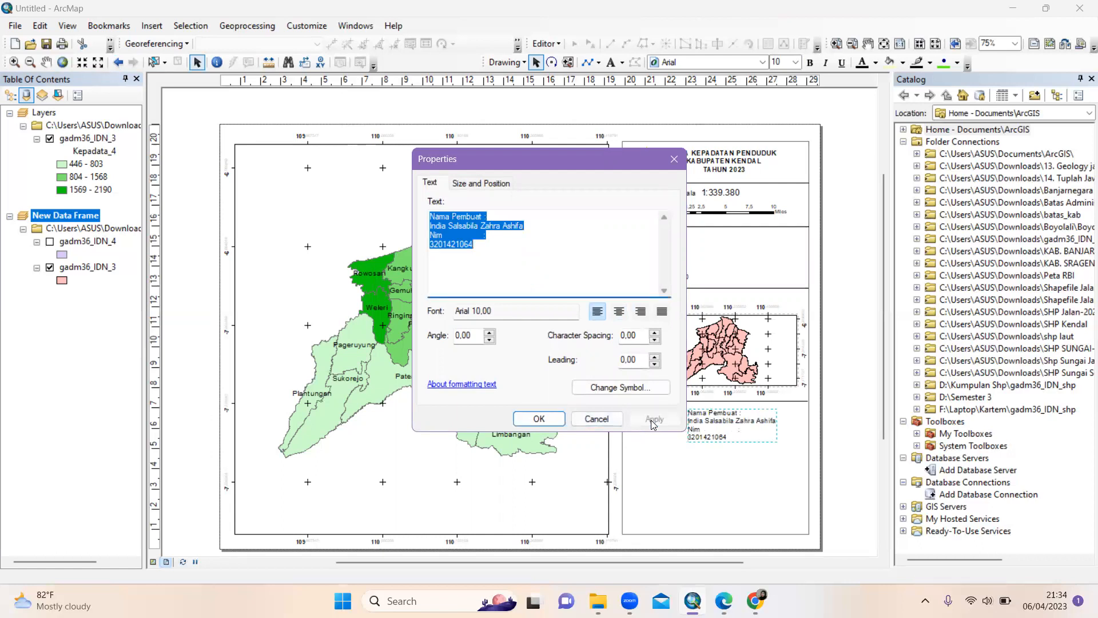
click(538, 419)
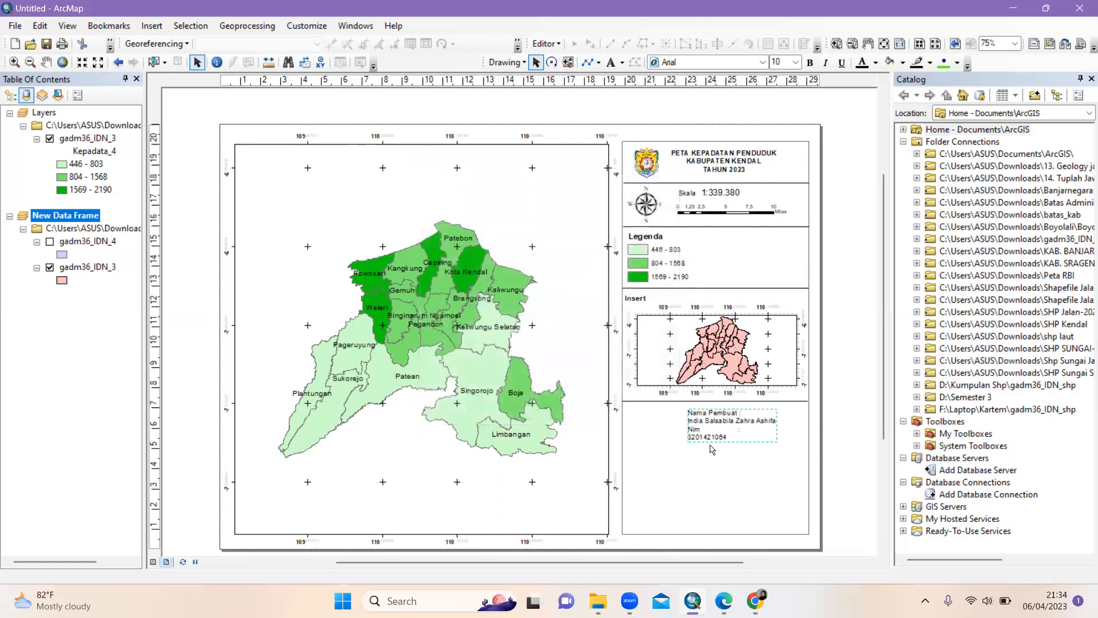
drag(714, 436, 655, 427)
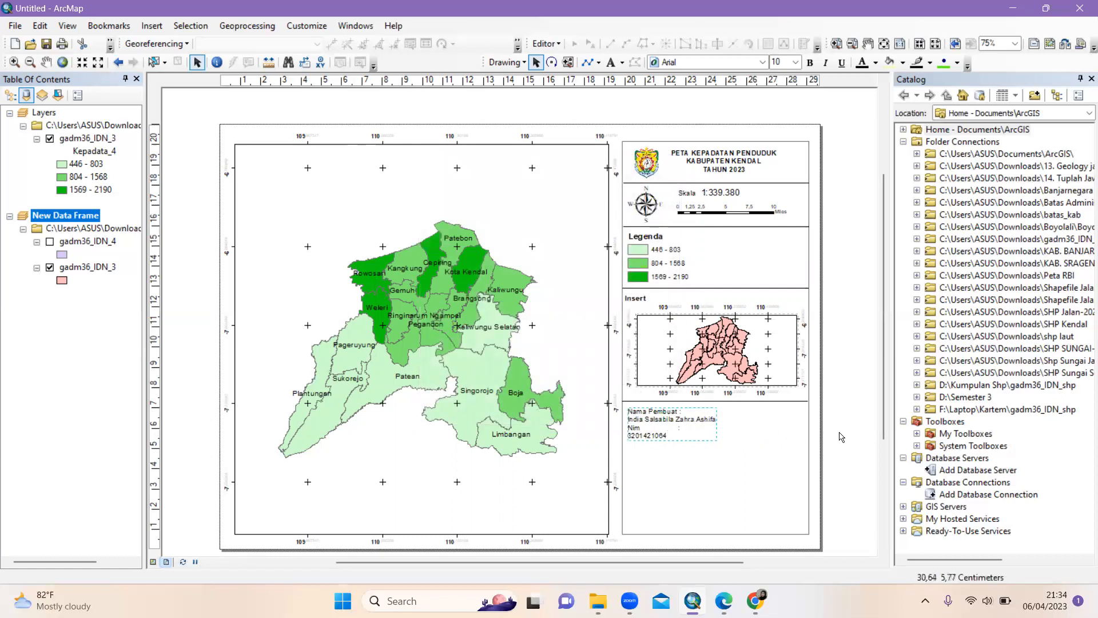
Delete the student-number line and correct the ending of the creator's name
right_click(662, 434)
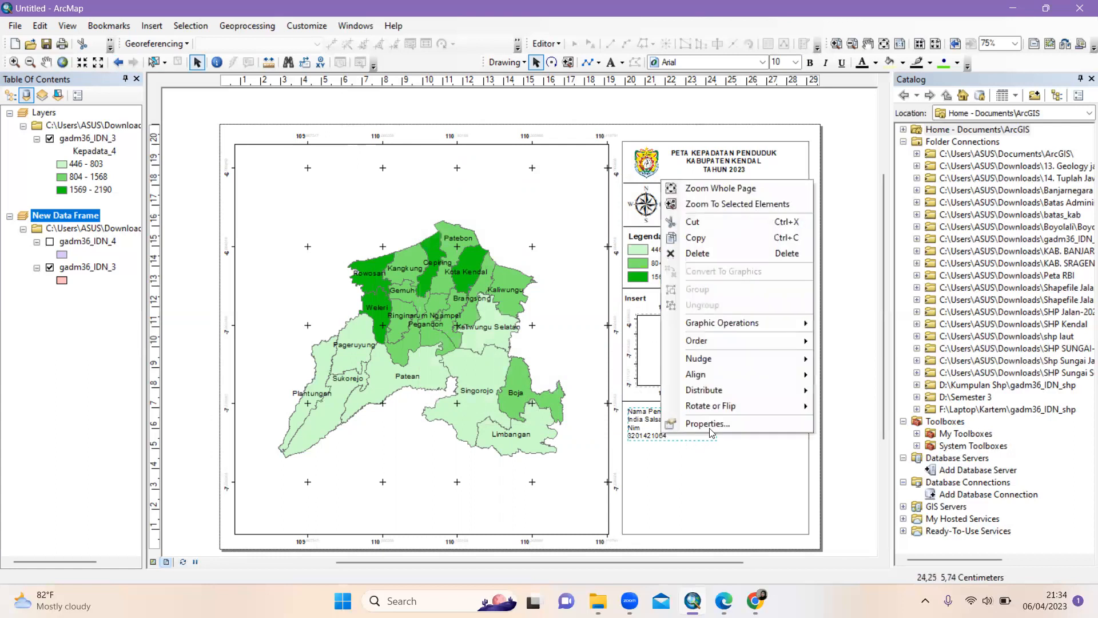
click(708, 424)
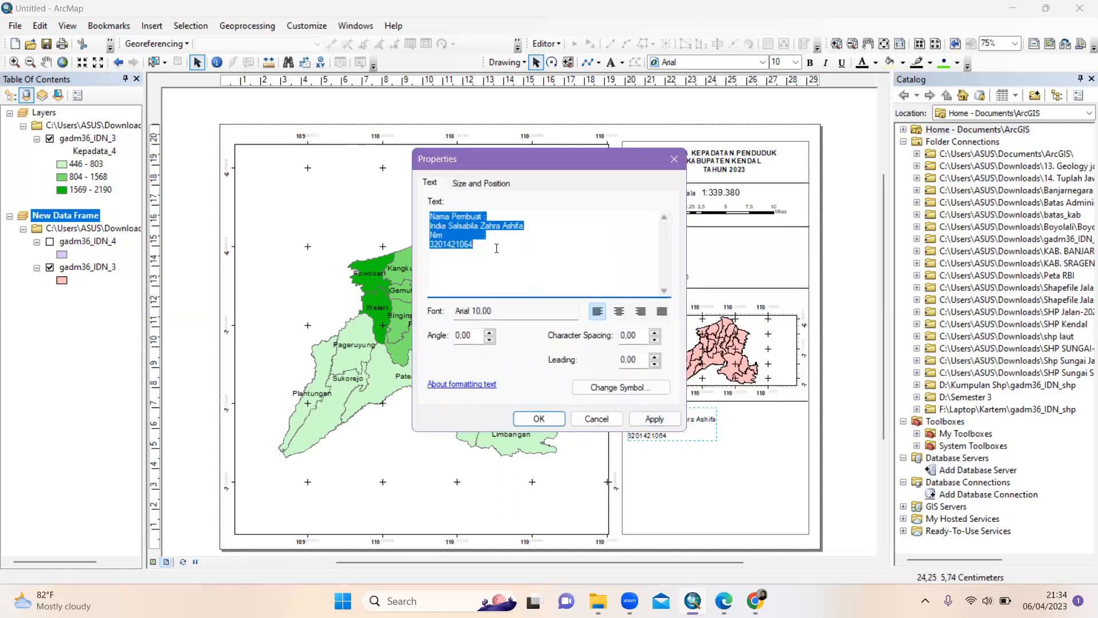
click(496, 252)
key(BackSpace)
key(BackSpace)
key(BackSpace)
key(BackSpace)
key(BackSpace)
key(BackSpace)
key(BackSpace)
key(BackSpace)
key(BackSpace)
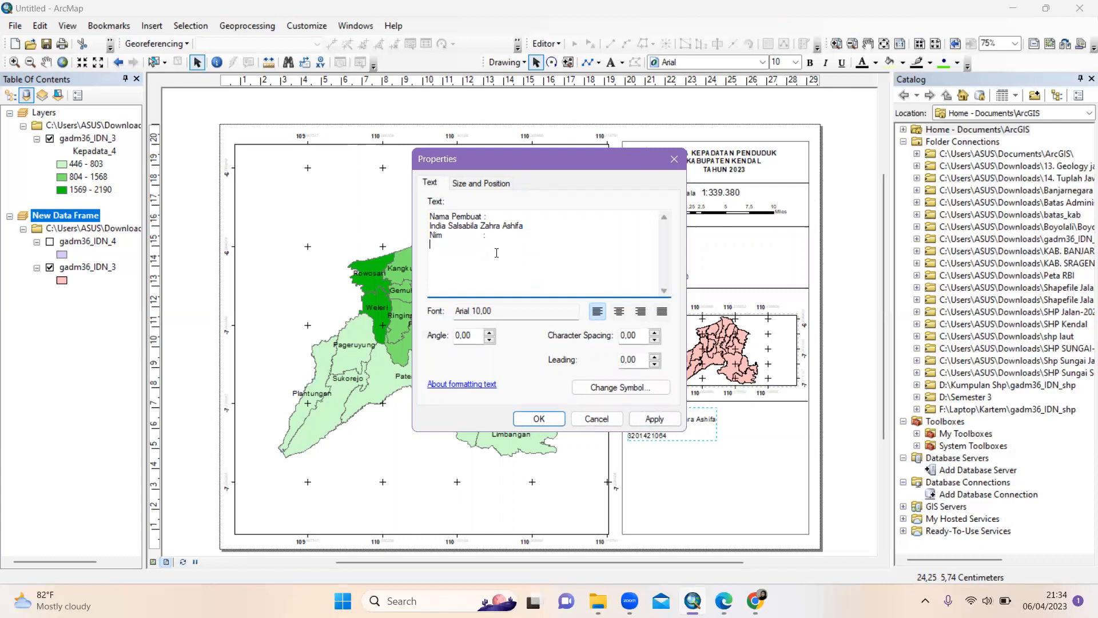
key(BackSpace)
key(BackSpace)
key(BackSpace)
key(BackSpace)
key(BackSpace)
key(BackSpace)
key(BackSpace)
key(BackSpace)
key(BackSpace)
key(BackSpace)
key(BackSpace)
key(BackSpace)
key(BackSpace)
key(BackSpace)
key(BackSpace)
key(BackSpace)
key(BackSpace)
key(BackSpace)
key(BackSpace)
key(BackSpace)
text(ifa)
click(538, 419)
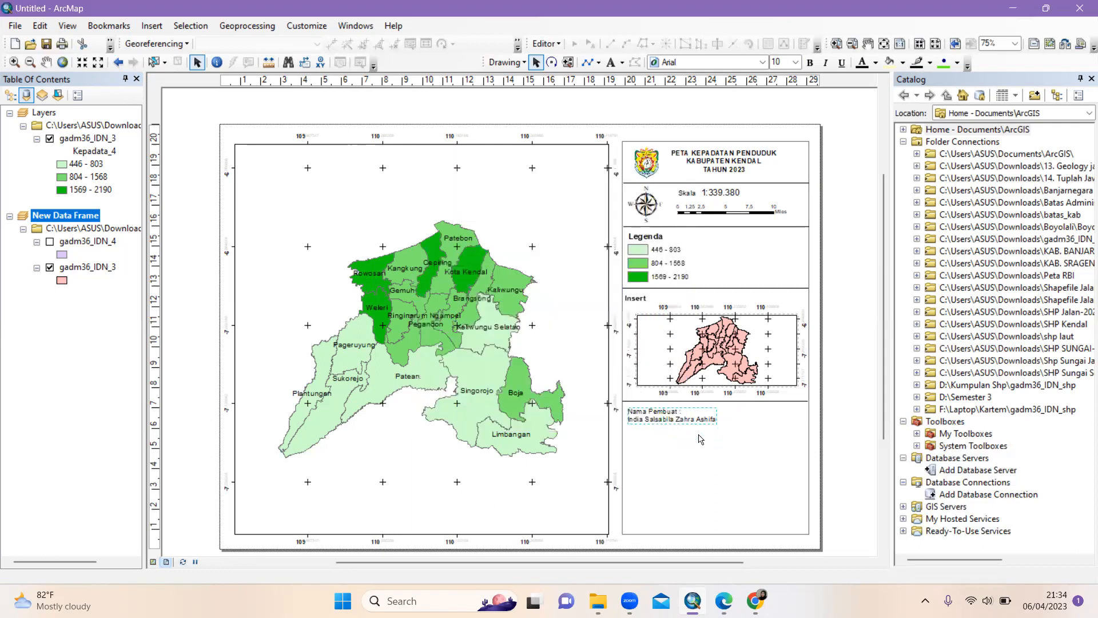
click(661, 418)
Nudge the Nama Pembuat text lower and move the divider line beneath it
drag(660, 419, 659, 417)
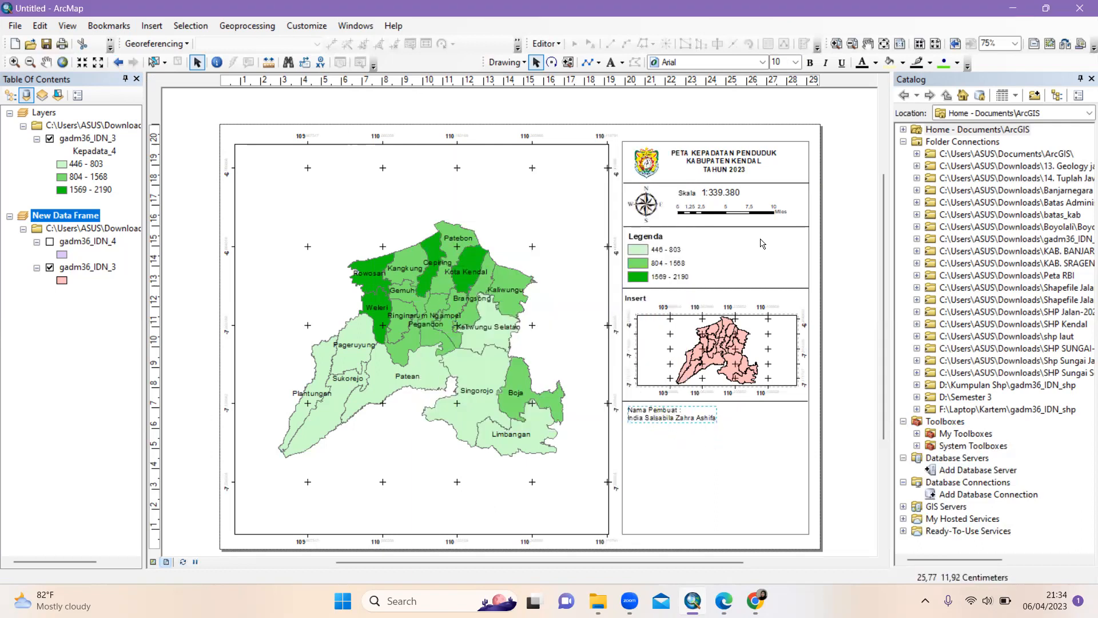
click(864, 224)
click(651, 414)
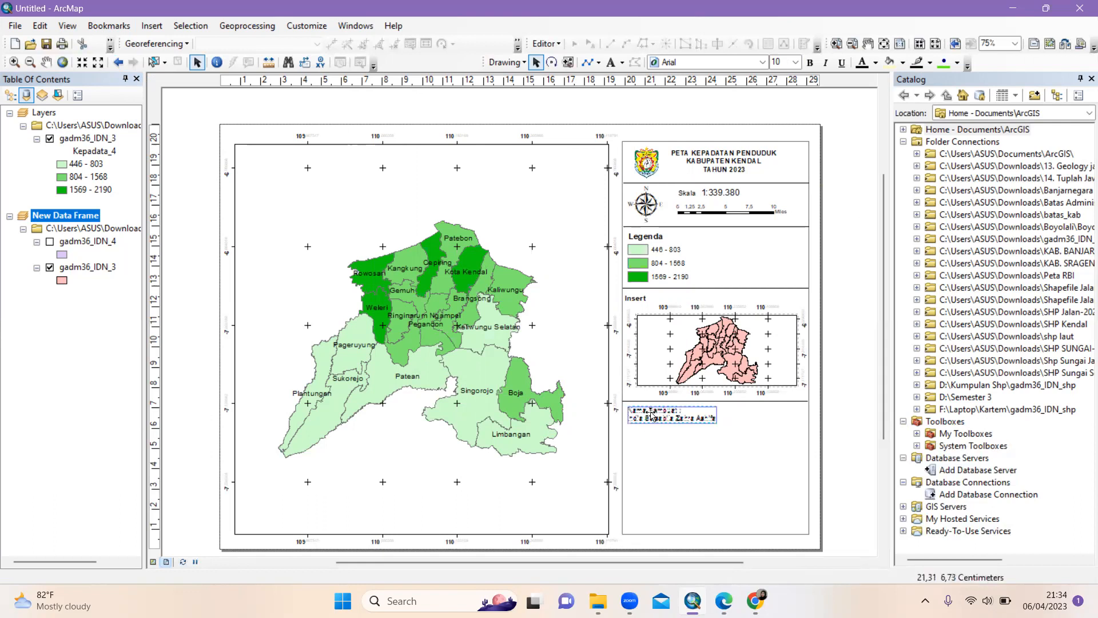
click(652, 416)
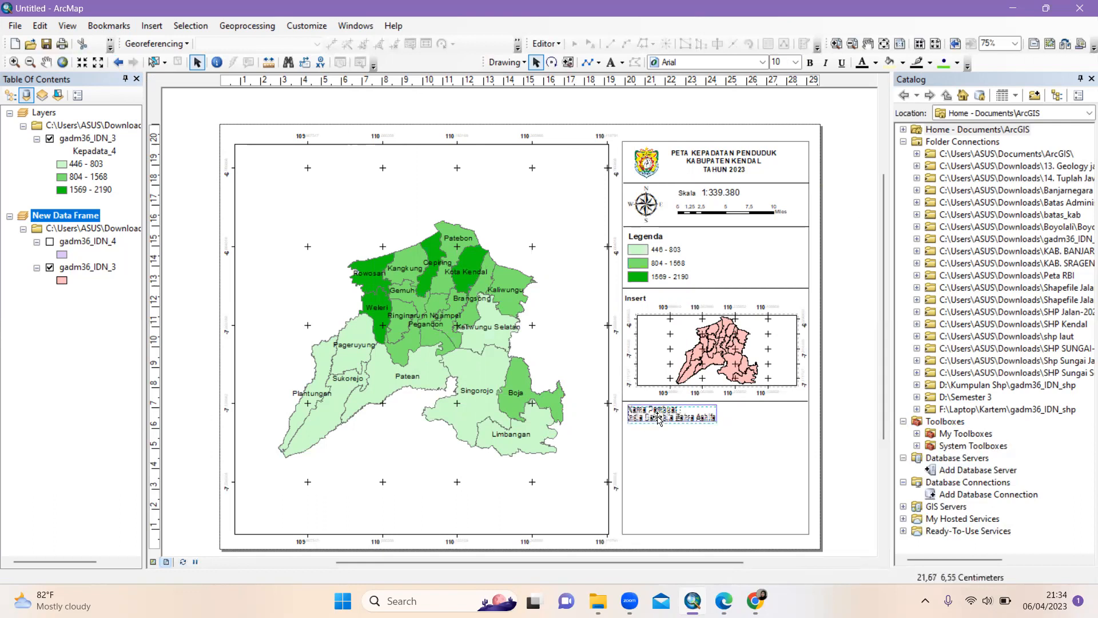
drag(658, 419, 659, 423)
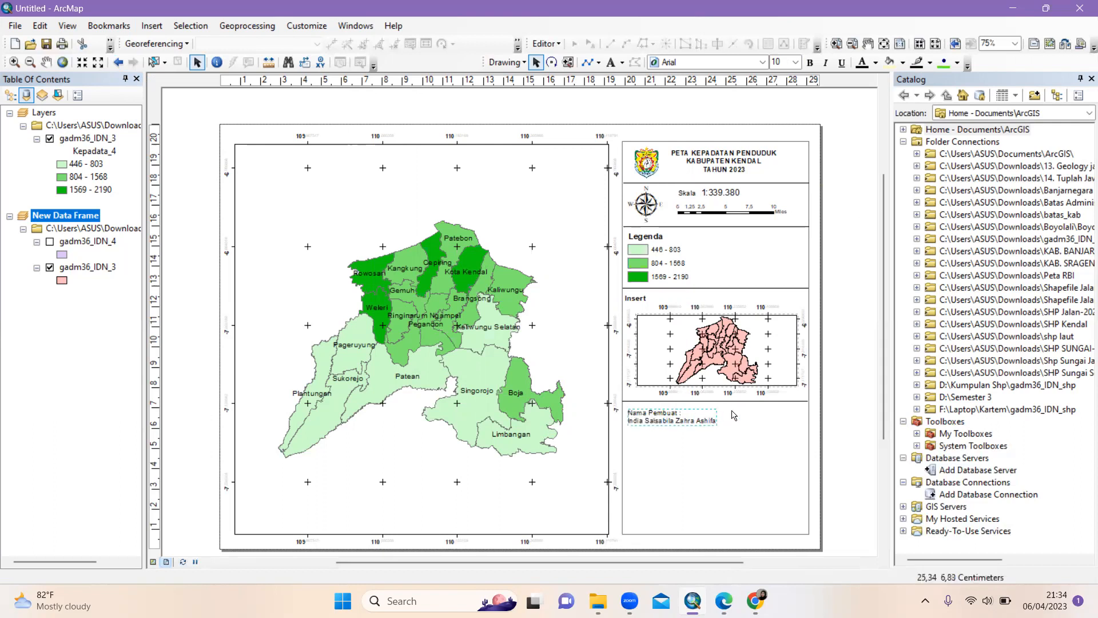
click(727, 403)
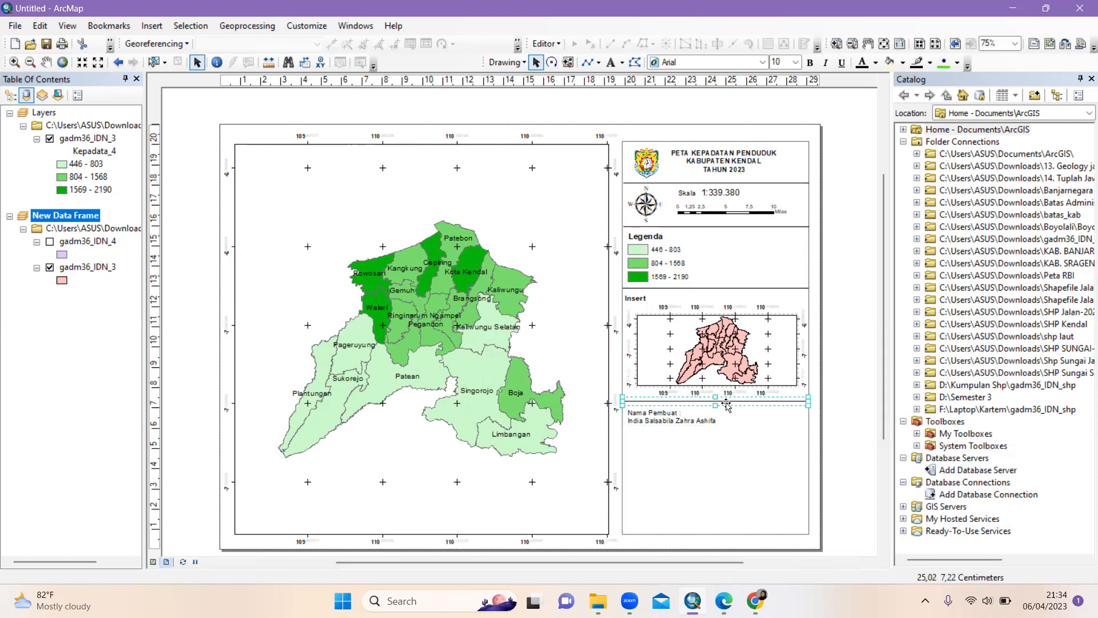
drag(726, 404, 727, 435)
click(853, 448)
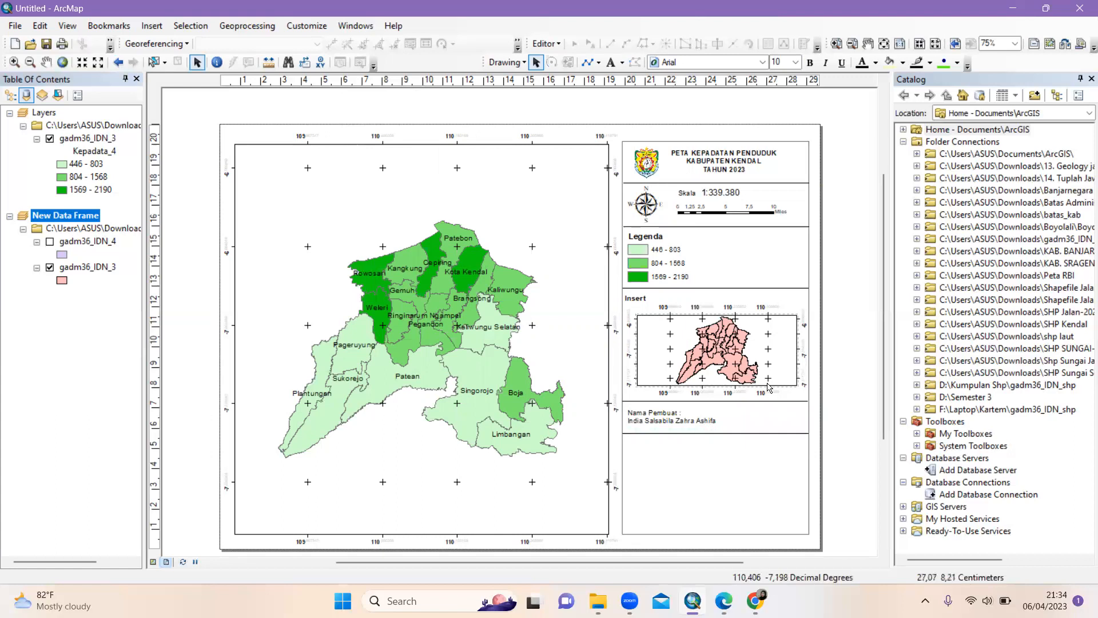
Set the right-hand panel frame's outline colour to black
click(628, 175)
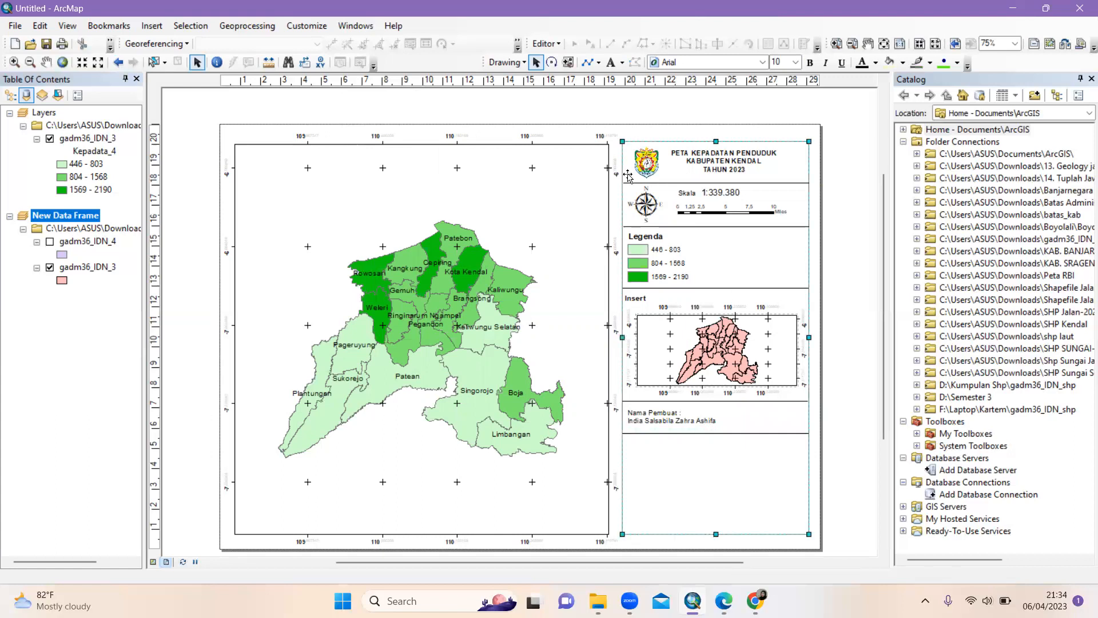
right_click(629, 175)
click(683, 416)
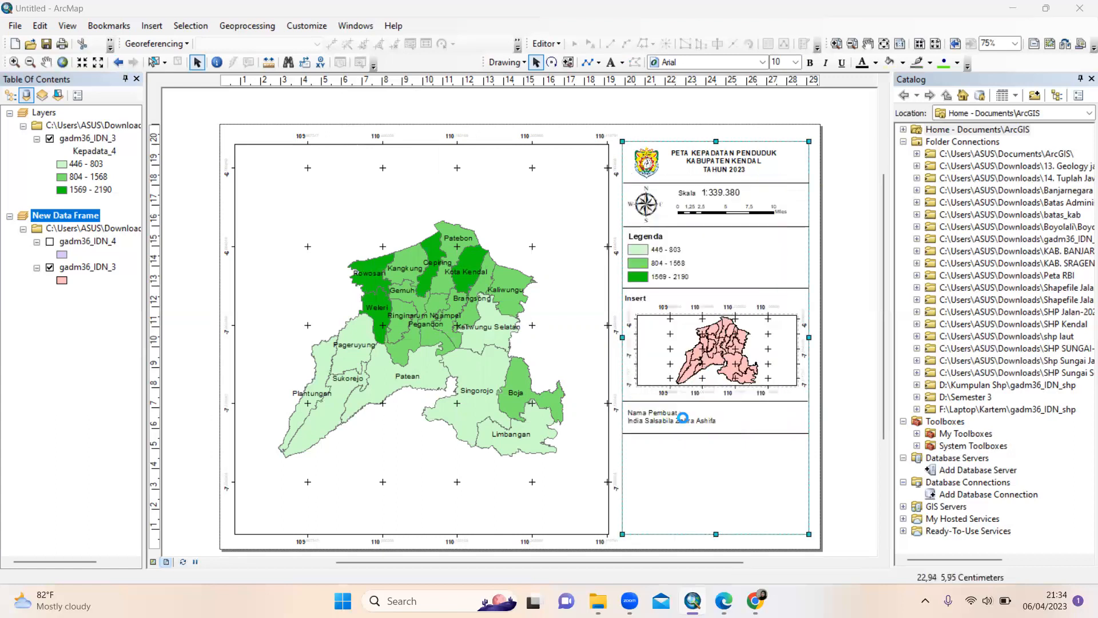
click(508, 269)
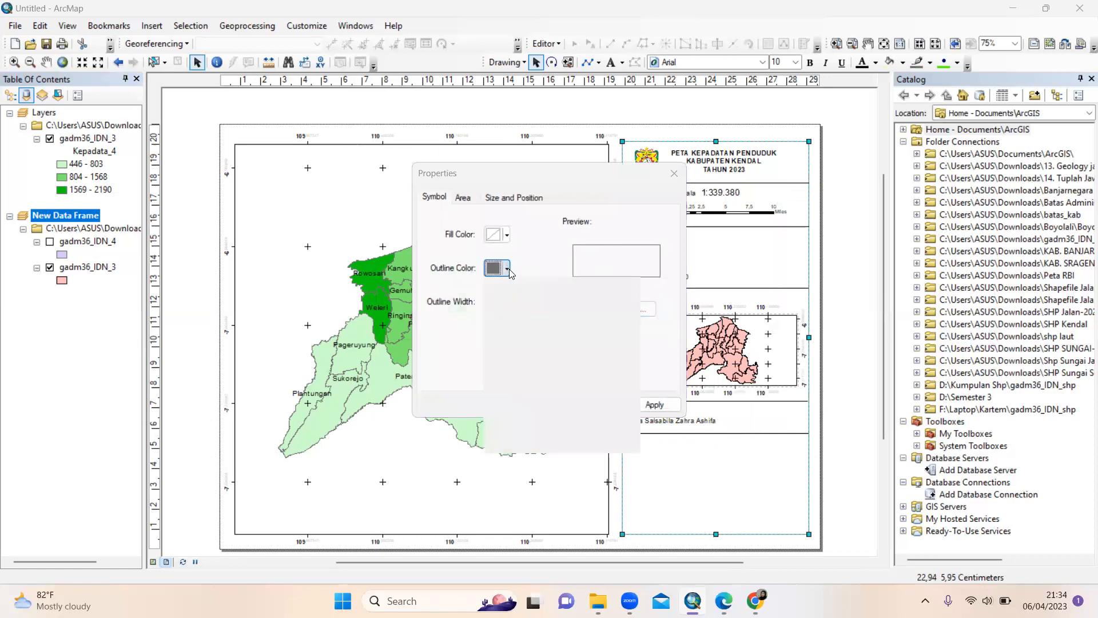
click(491, 427)
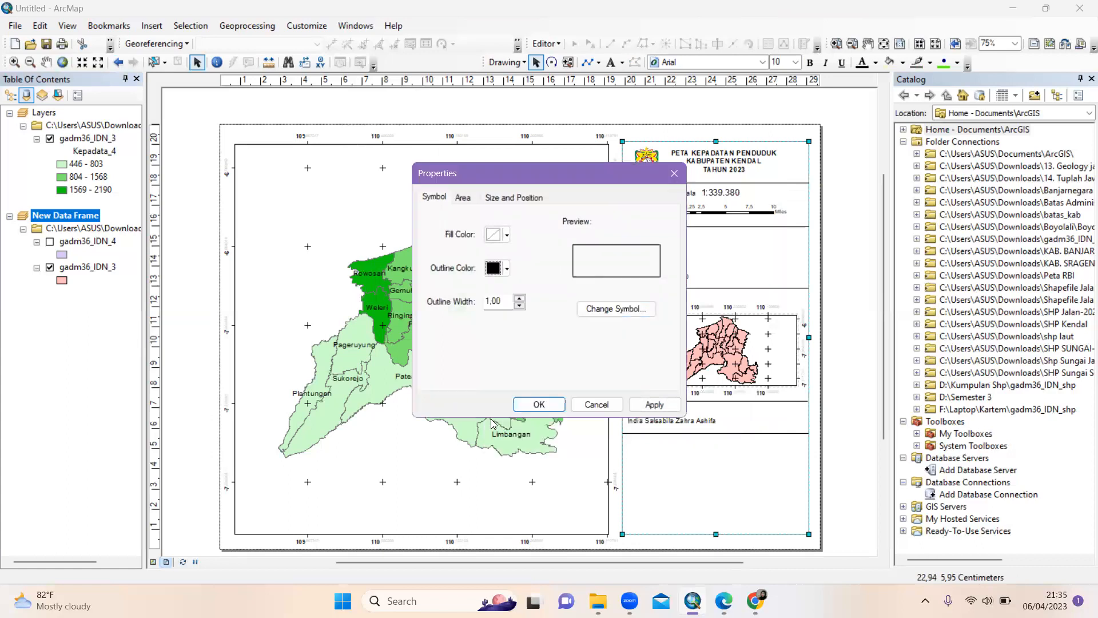
click(540, 404)
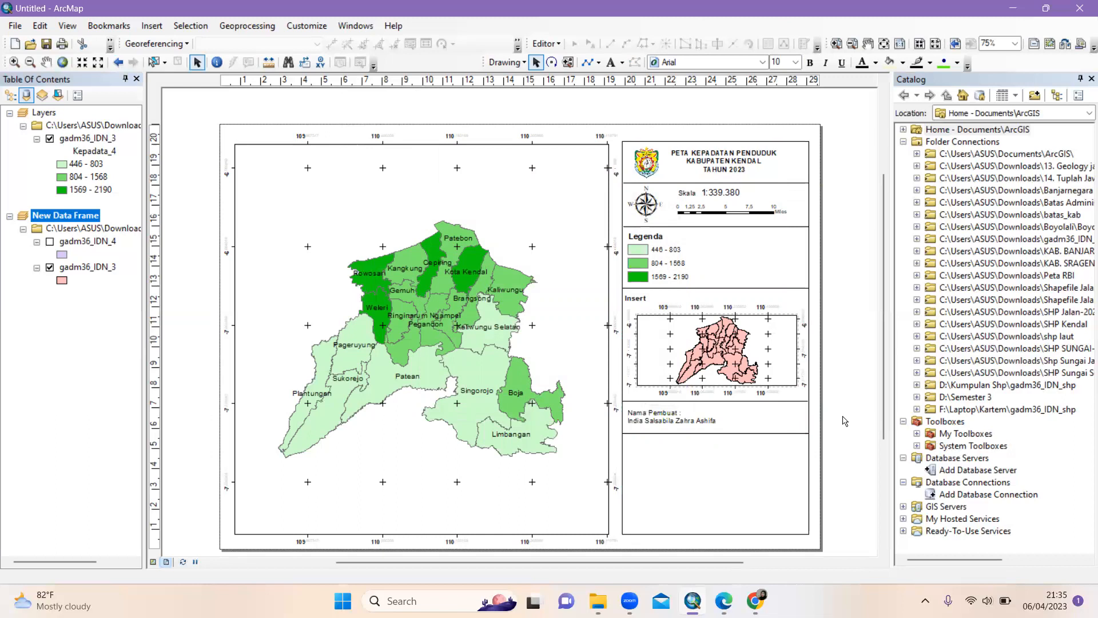
Insert a 'Dosen Pengampu' text and place it below the Nama Pembuat credit
click(162, 27)
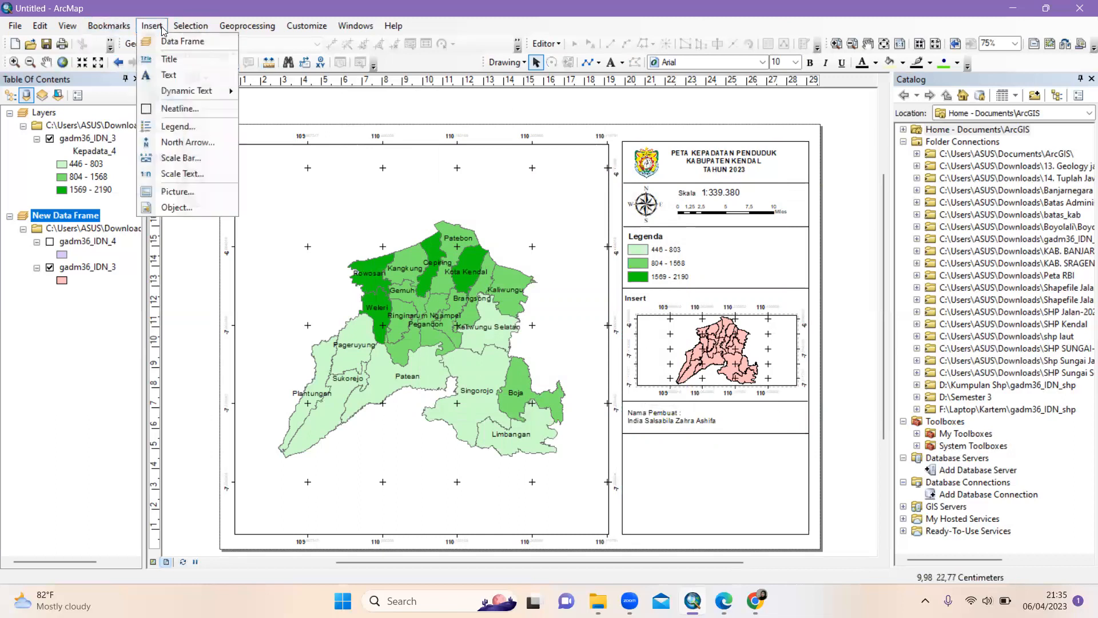
click(178, 81)
key(BackSpace)
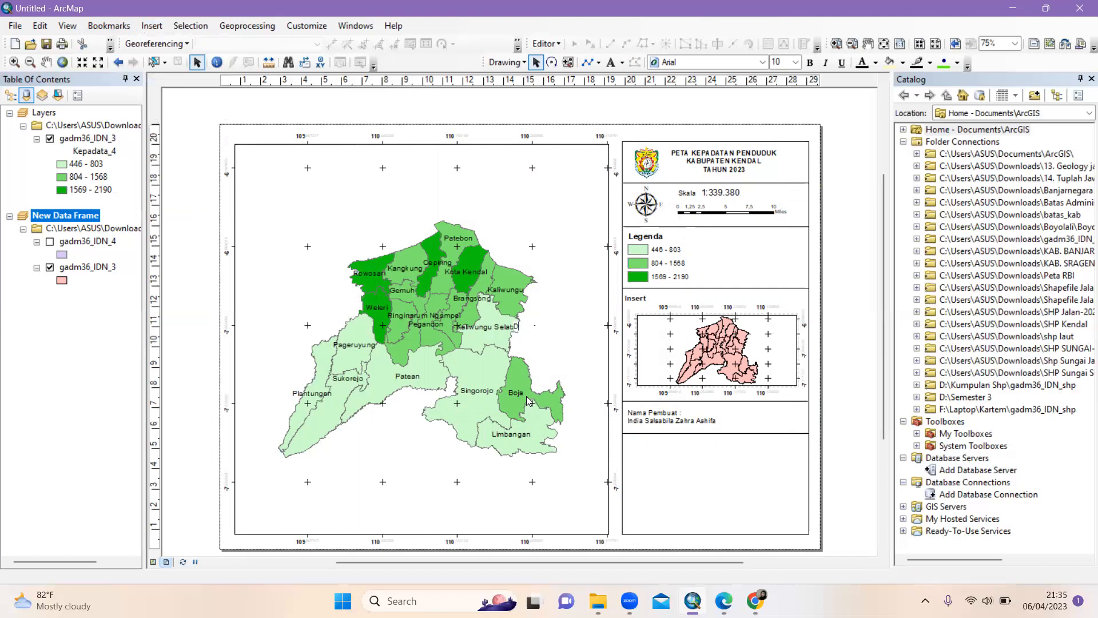
text(Dosen Pengampu :)
key(Return)
drag(535, 328, 674, 444)
Add the two lecturers' names to the text, left-align it, and shift it left
right_click(672, 445)
click(717, 435)
click(517, 223)
text(1. Drs)
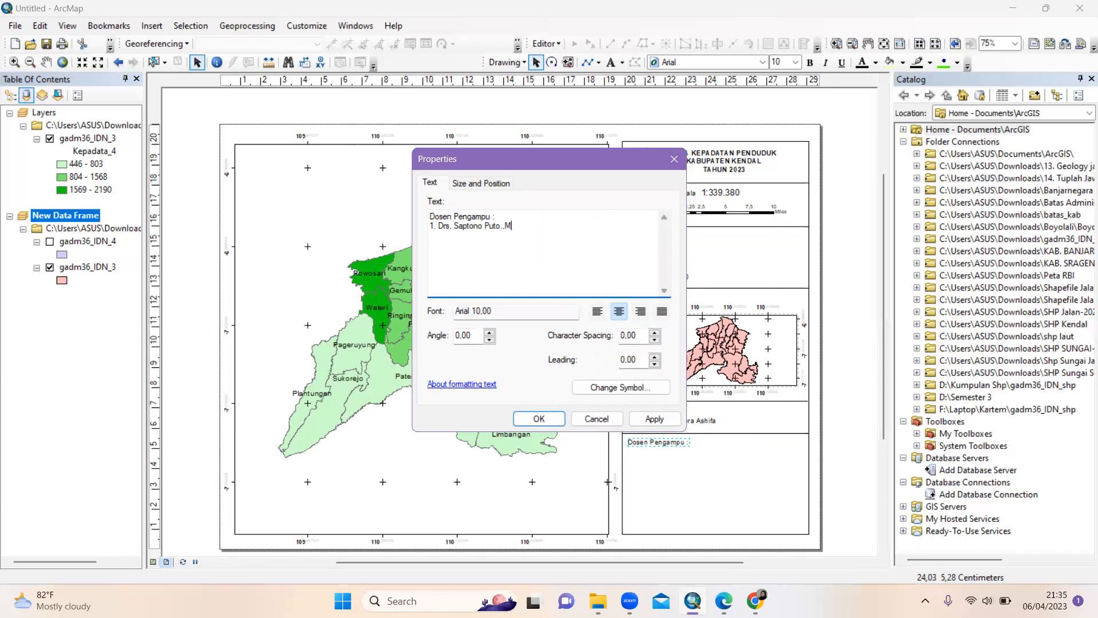
text(i)
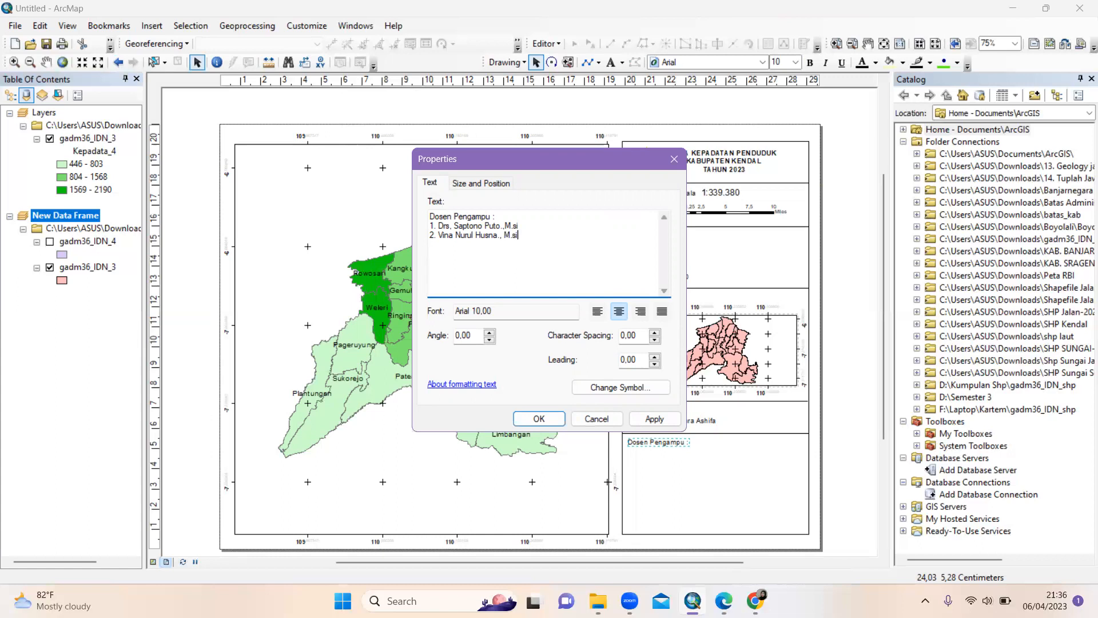
click(593, 313)
click(539, 418)
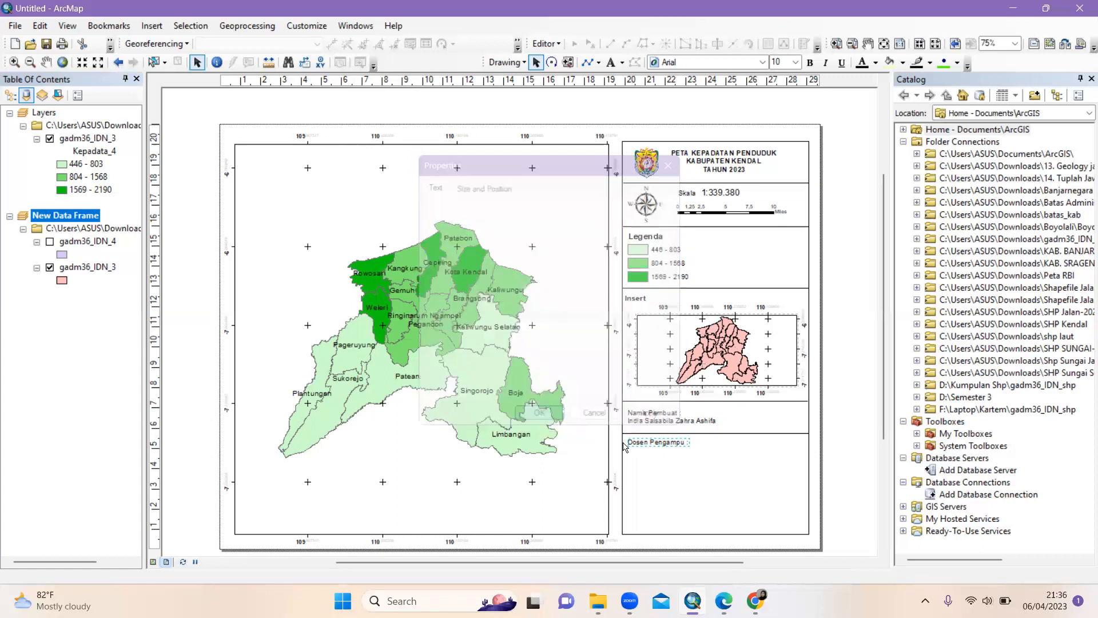
drag(697, 458, 667, 457)
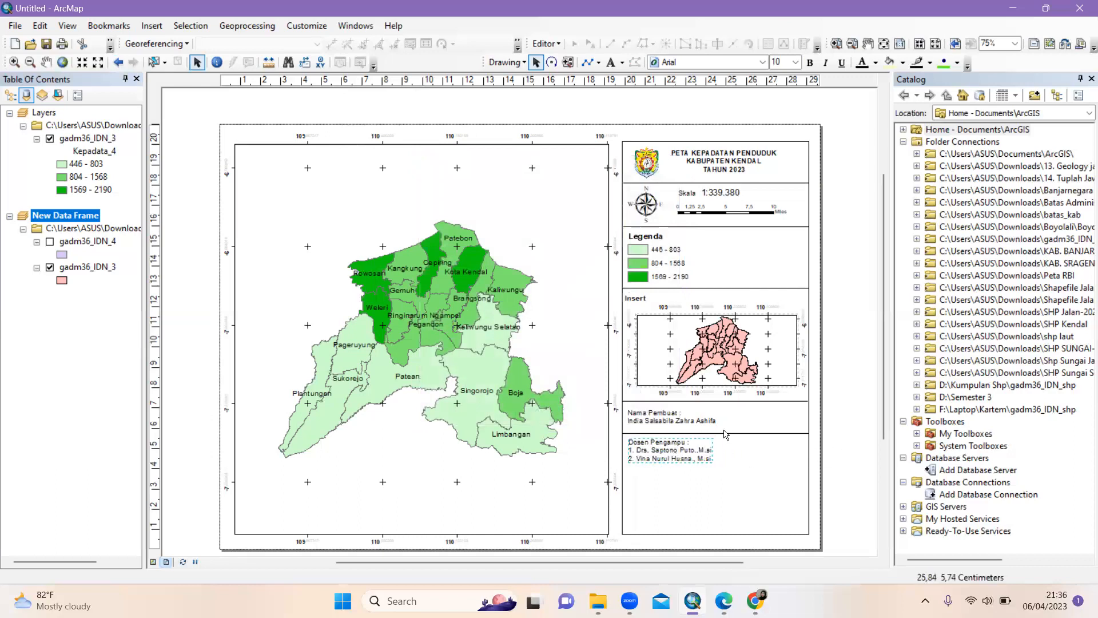
Raise the credit divider line to sit just below Nama Pembuat
click(720, 436)
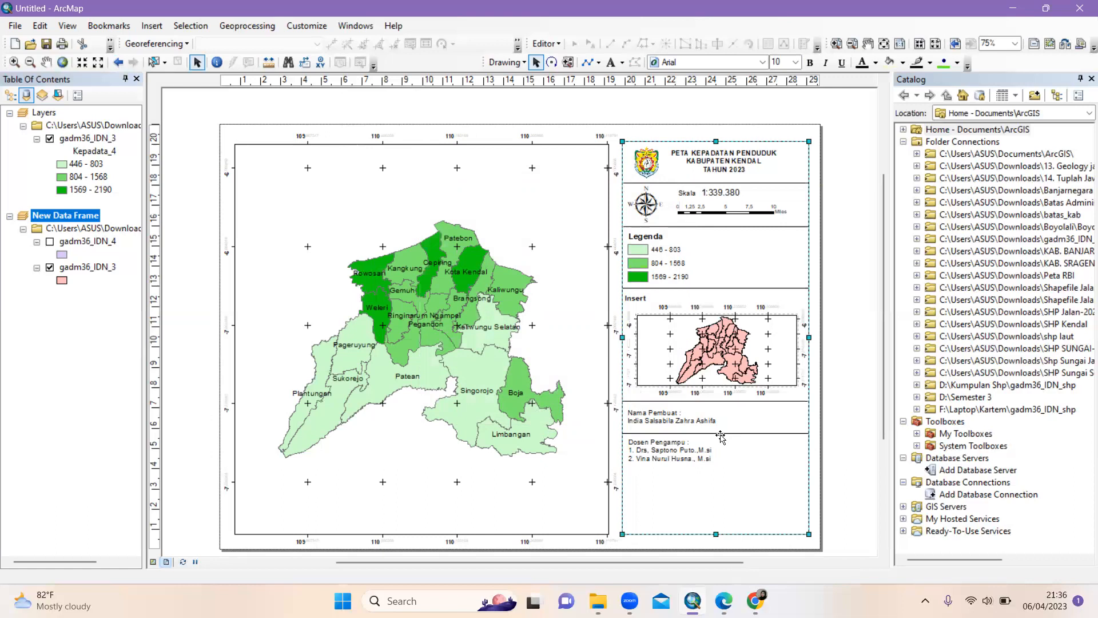
click(719, 434)
drag(720, 434, 675, 447)
click(839, 444)
Duplicate the divider and place the copy beneath the Dosen Pengampu list
click(854, 453)
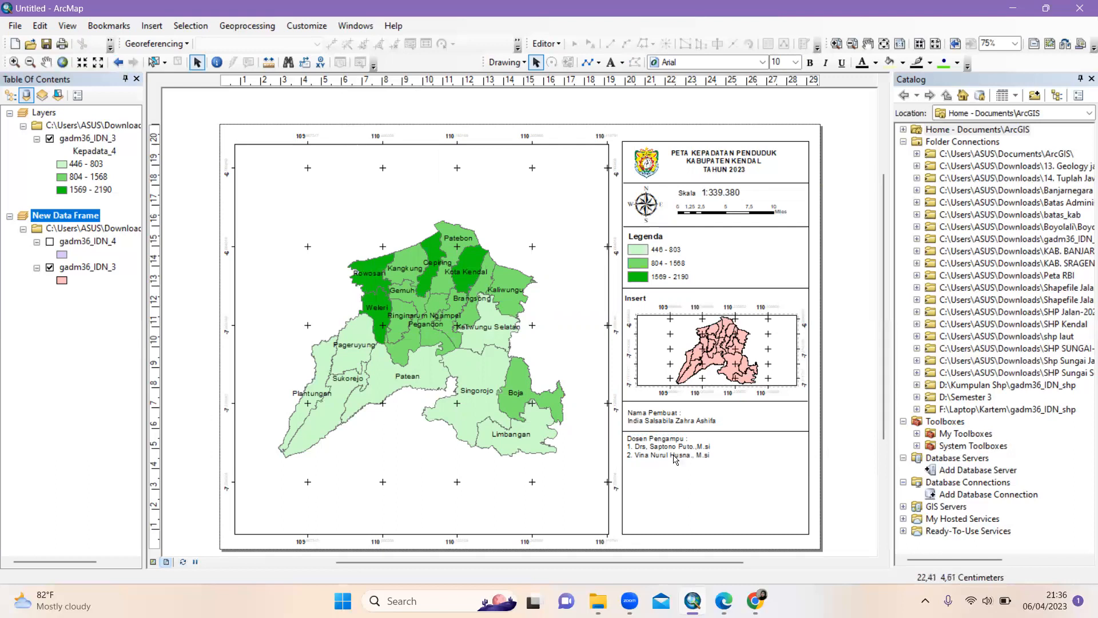
click(755, 432)
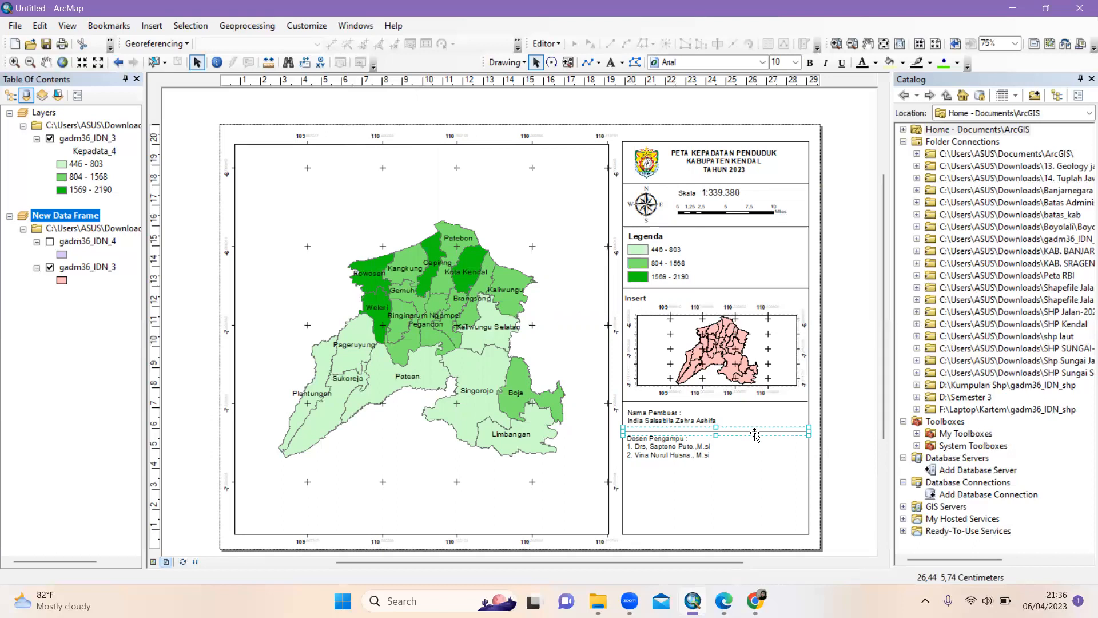
key(ctrl+v)
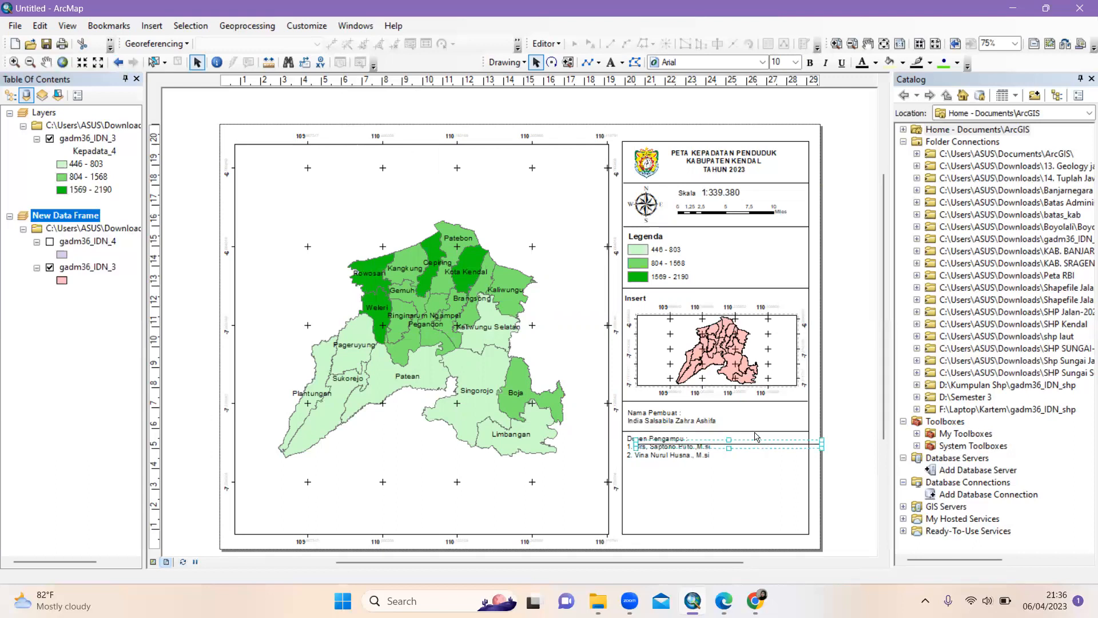
drag(734, 449, 722, 469)
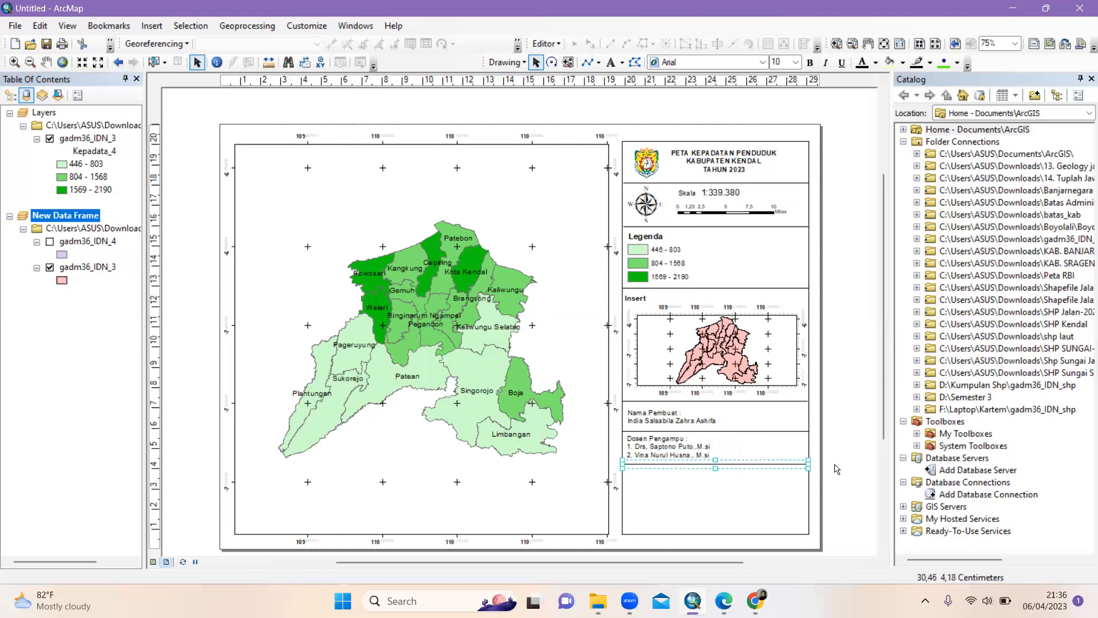
Insert a 'JURUSAN GEOGRAFI' text element and move it into the side panel's empty bottom box
click(151, 26)
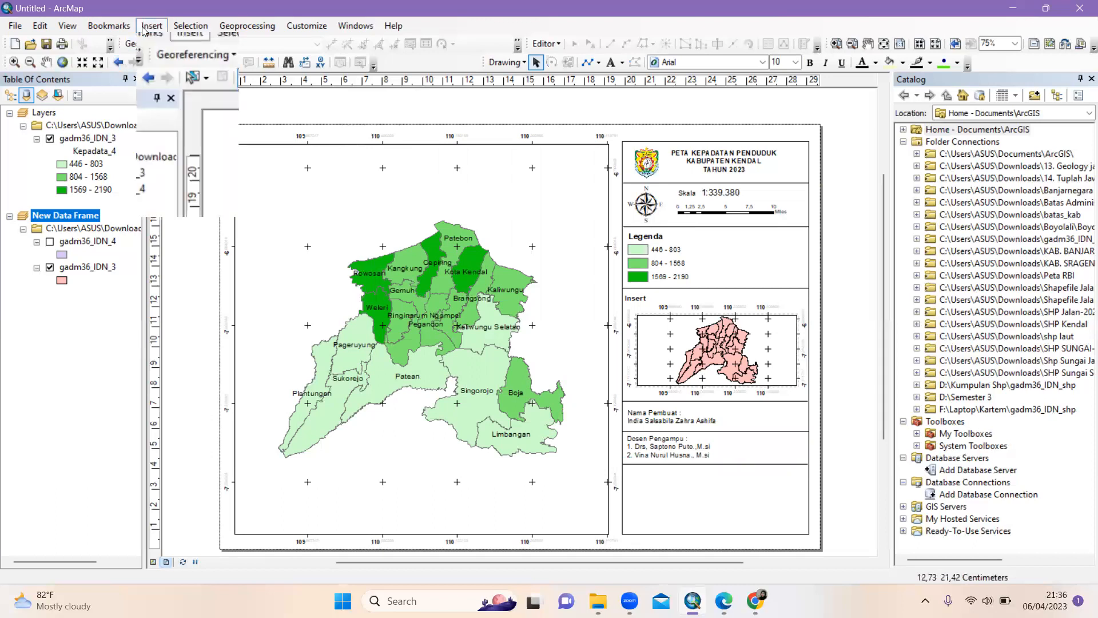
click(171, 75)
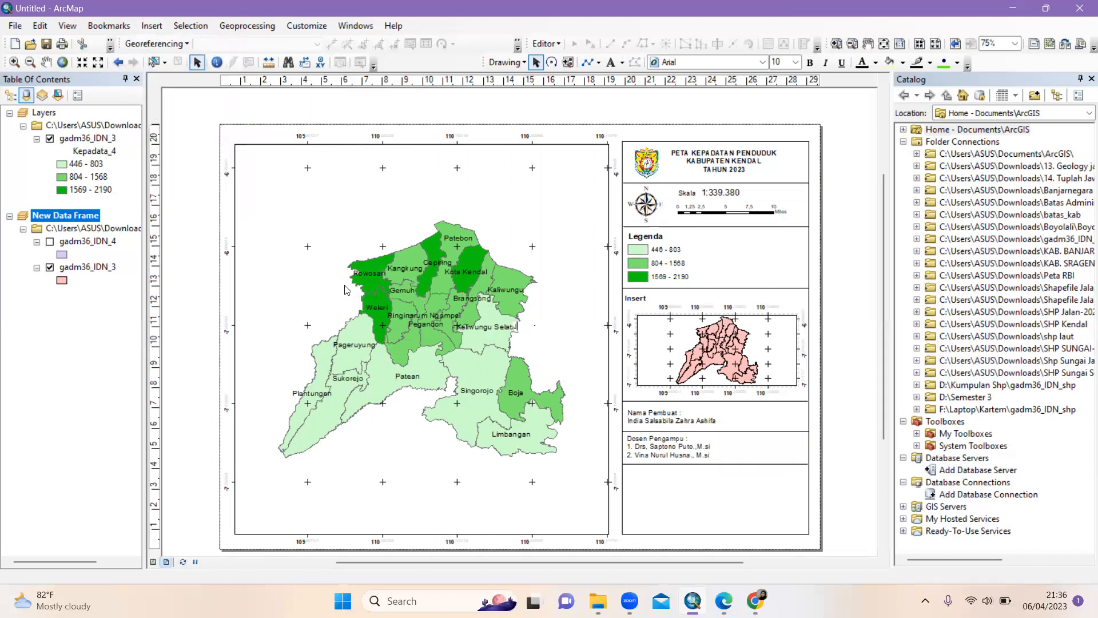
text(JURUSAN GEOGRAFI)
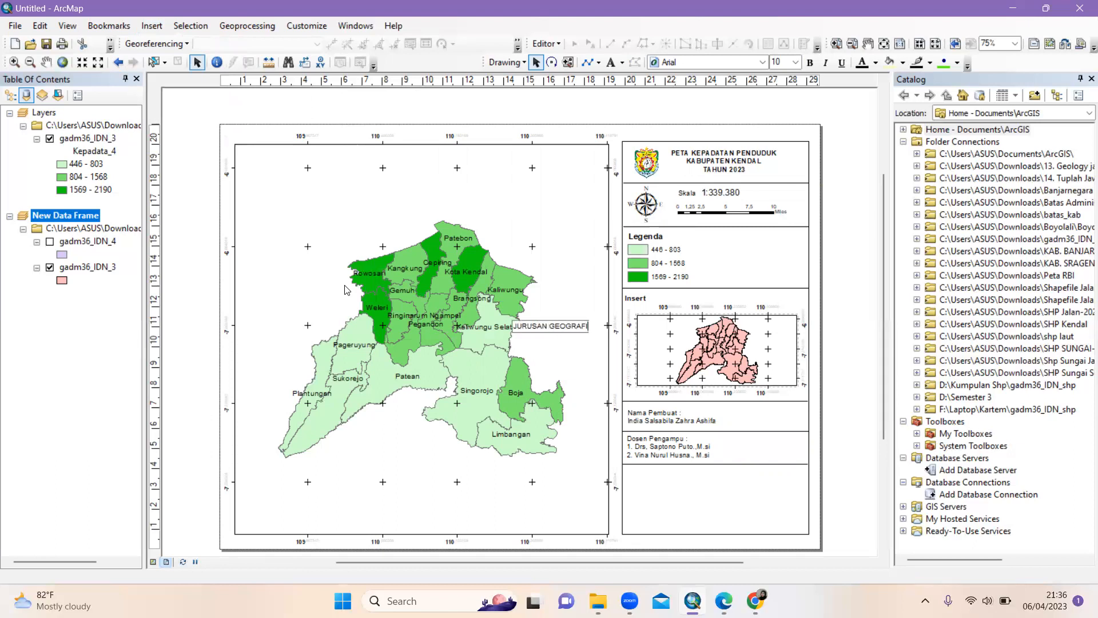
key(Return)
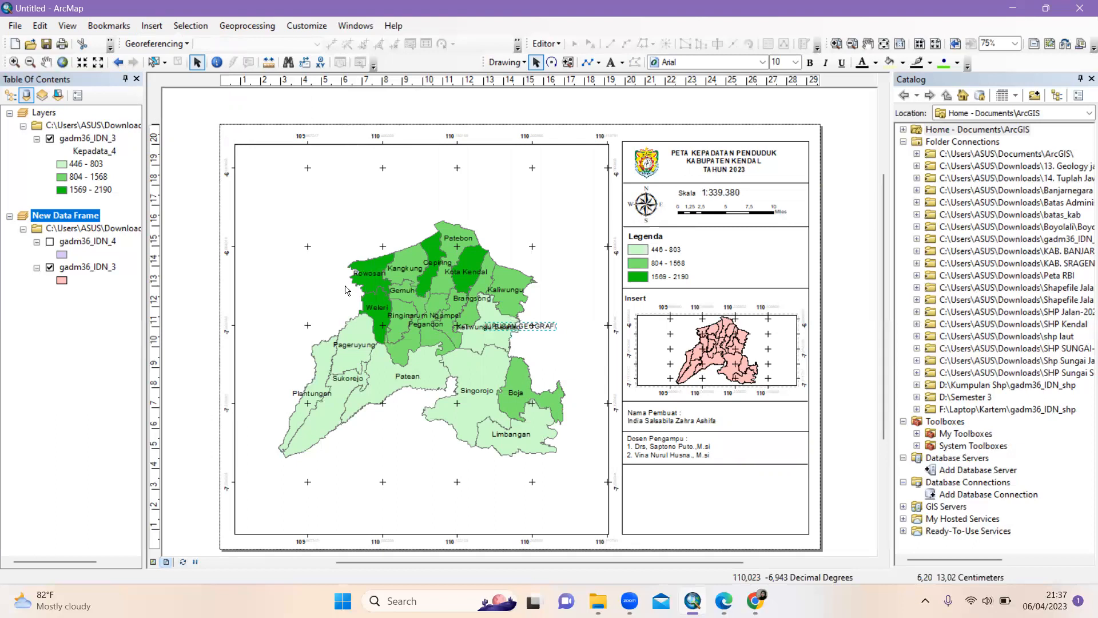
click(540, 327)
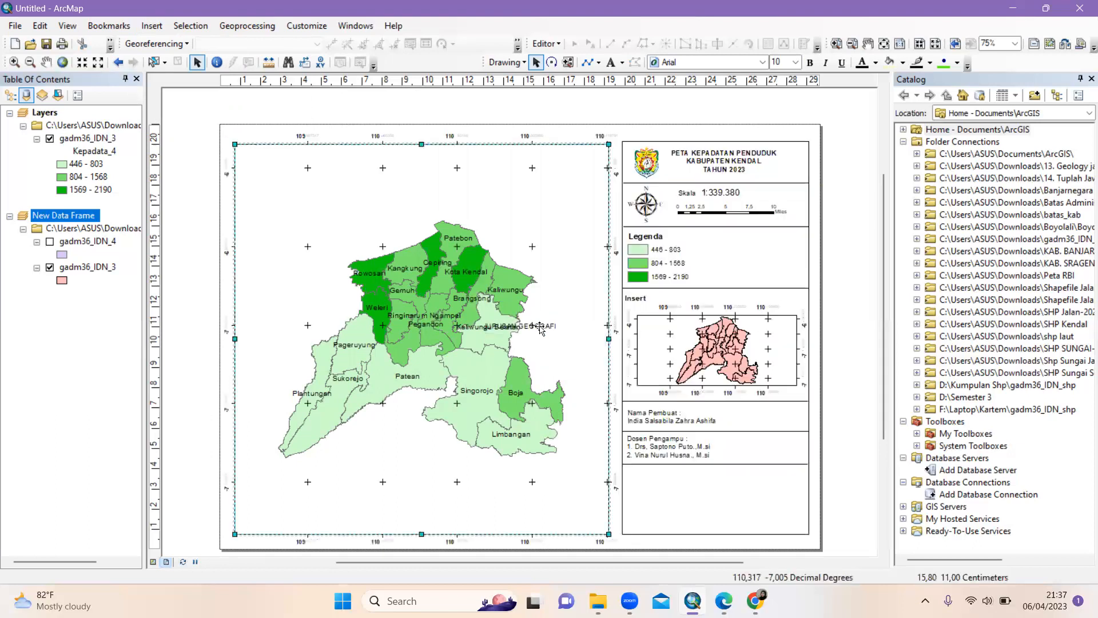
drag(540, 327, 750, 482)
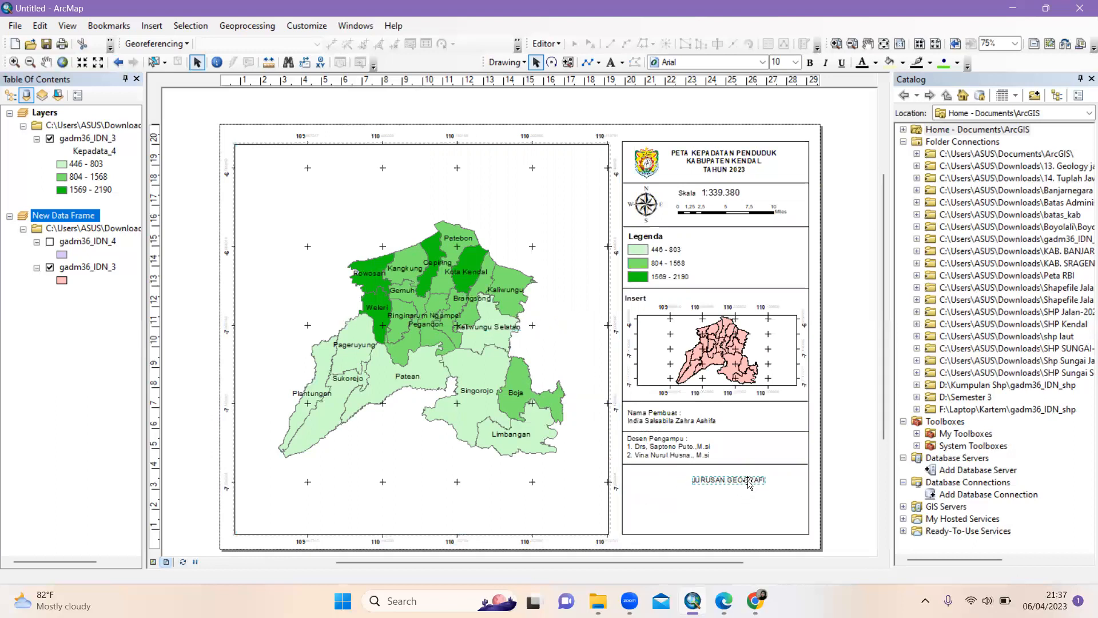
Extend the text with FAKULTAS ILMU SOSIAL, UNIVERSITAS NEGERI SEMARANG and 2023 lines, and centre it
right_click(749, 482)
click(767, 471)
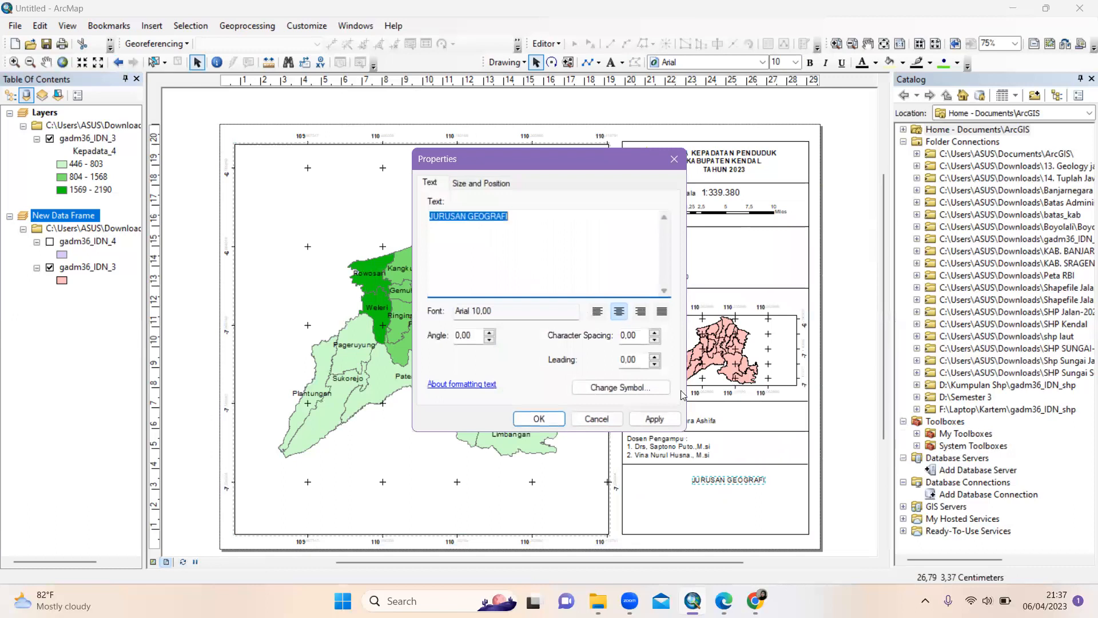
click(546, 221)
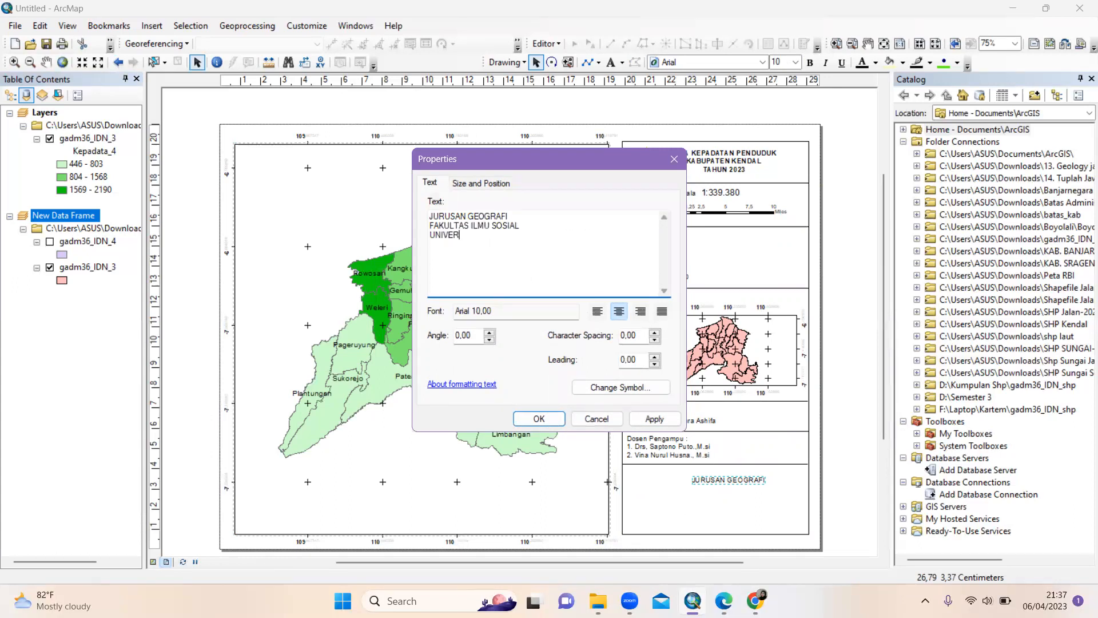
text(TAS NEGERI SEMARANG)
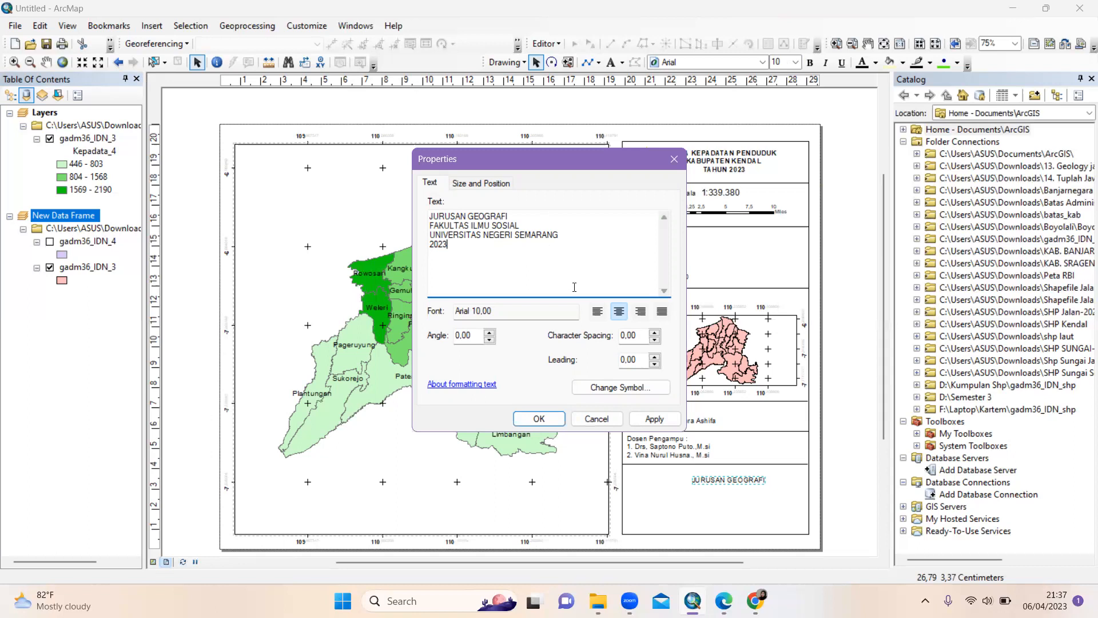
click(557, 419)
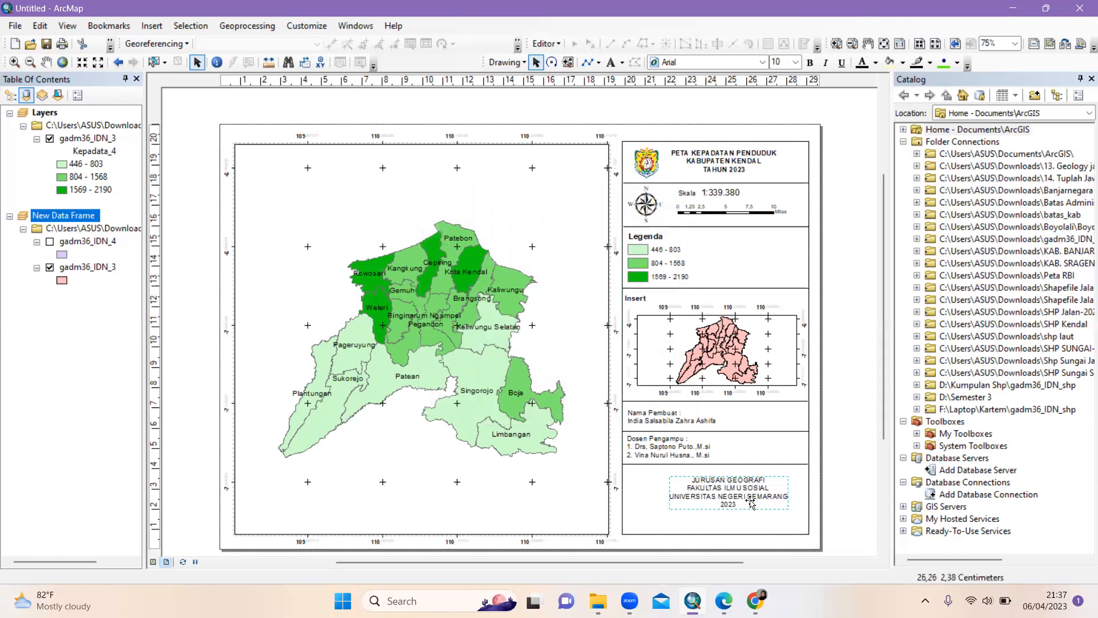
drag(751, 502, 750, 498)
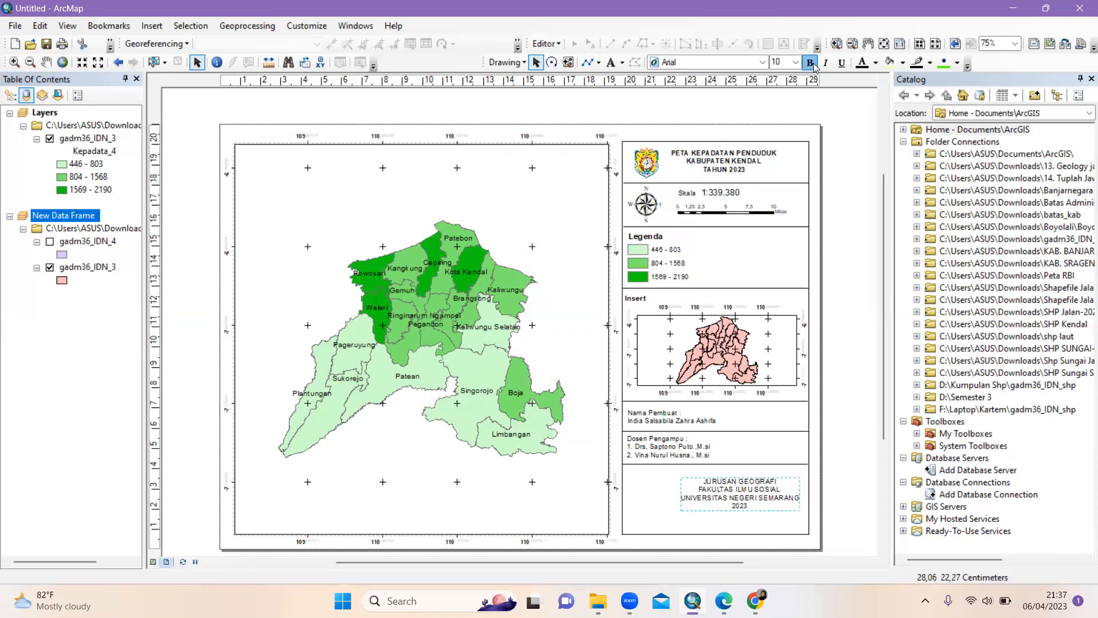
drag(759, 500, 752, 499)
click(833, 482)
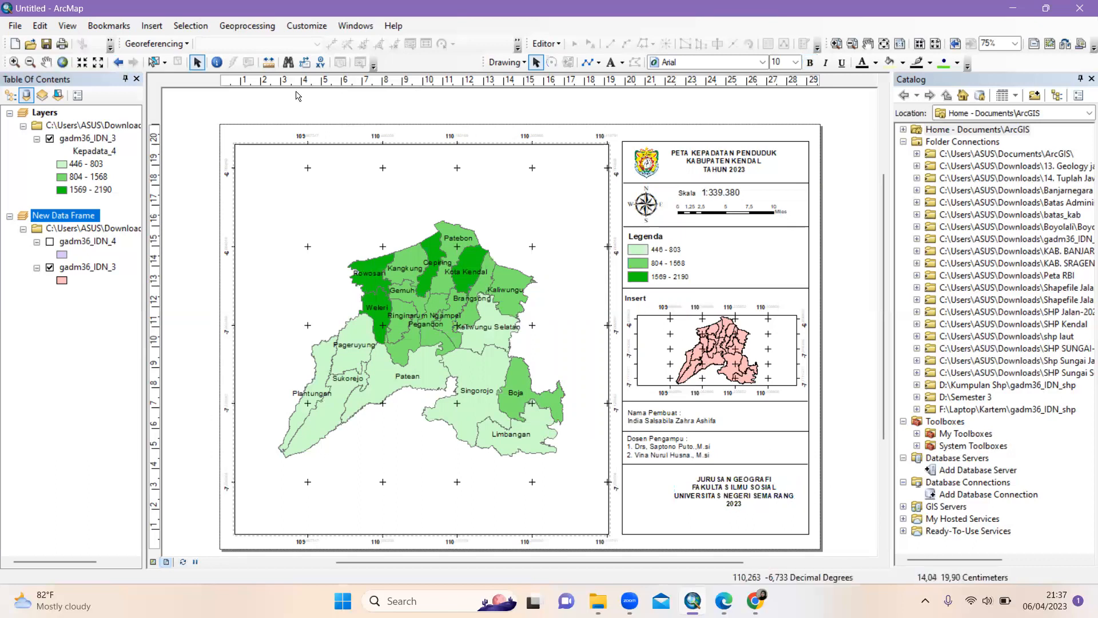
Insert the Logo Unnes picture from Downloads into the layout
click(148, 26)
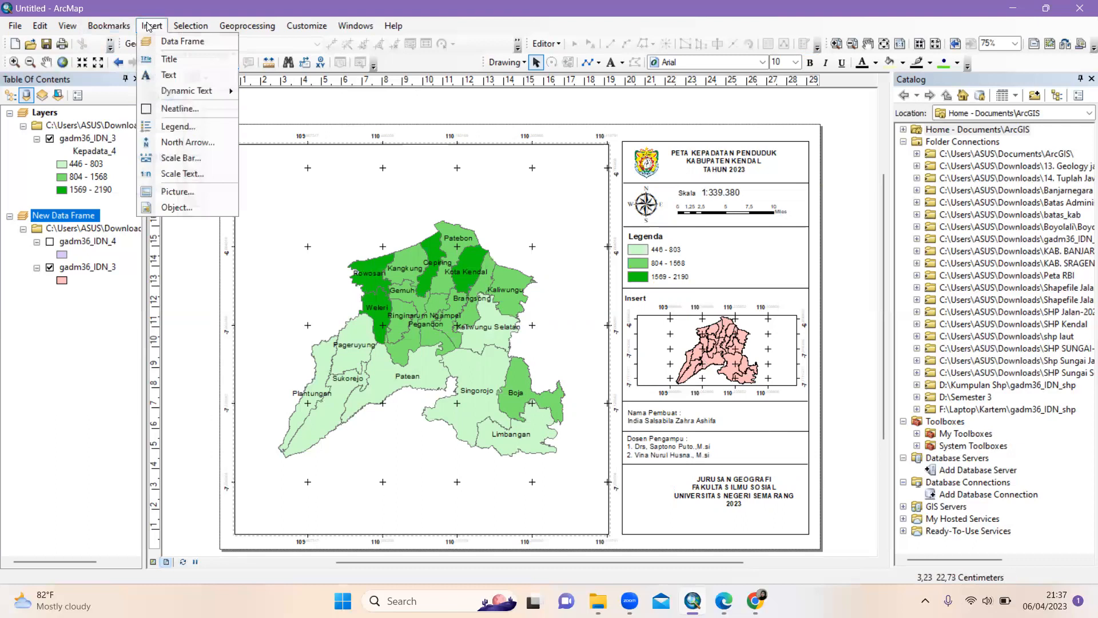
click(203, 191)
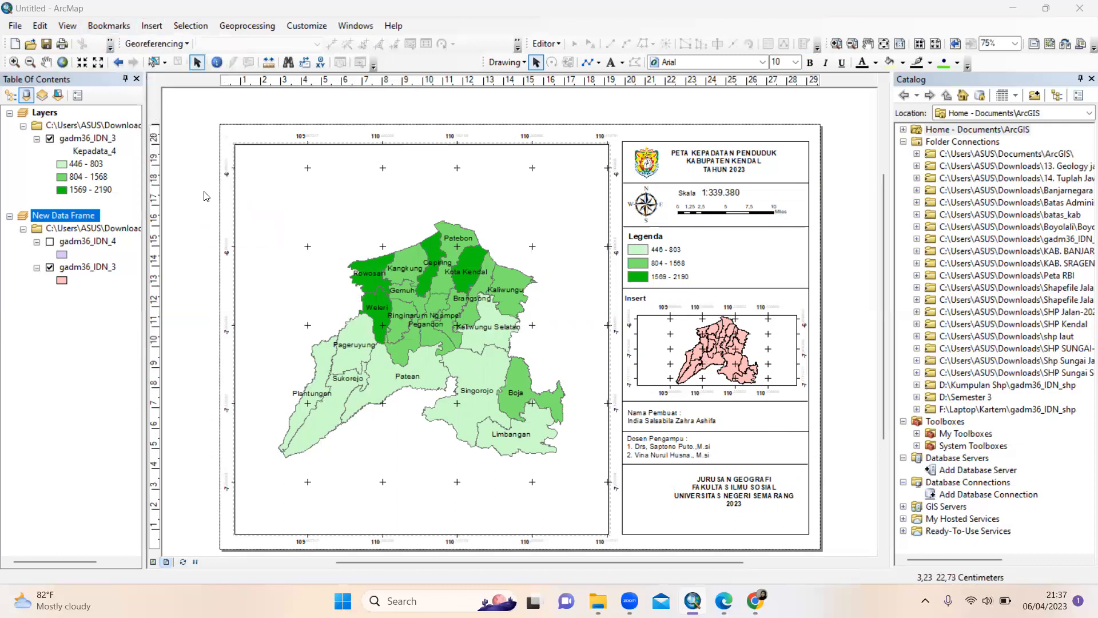
scroll(574, 308, down, 5)
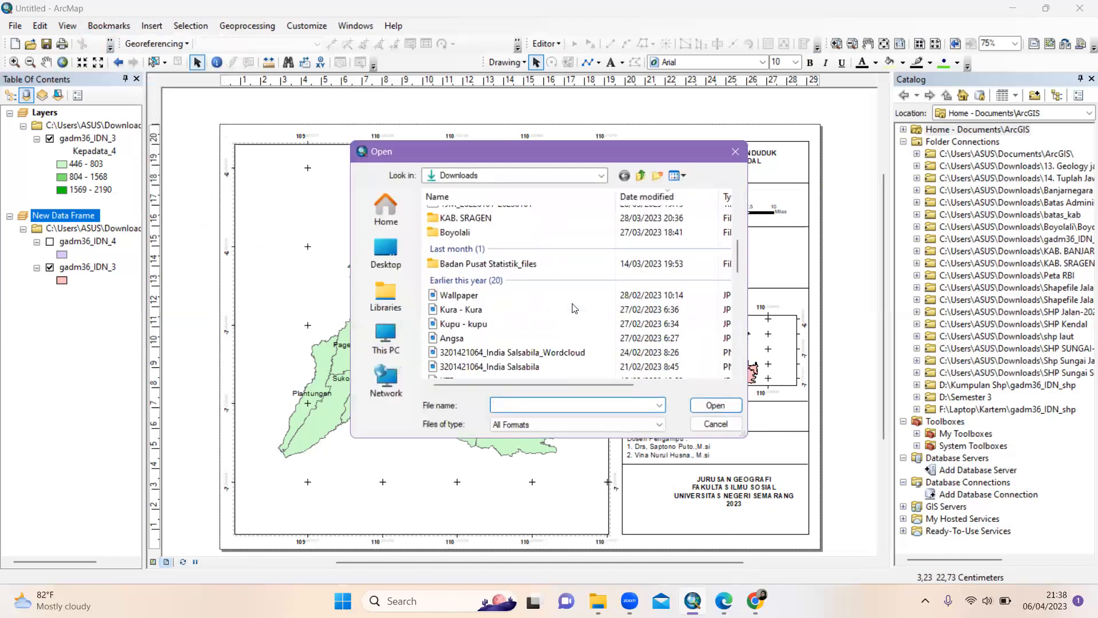
scroll(574, 308, down, 3)
scroll(573, 308, down, 2)
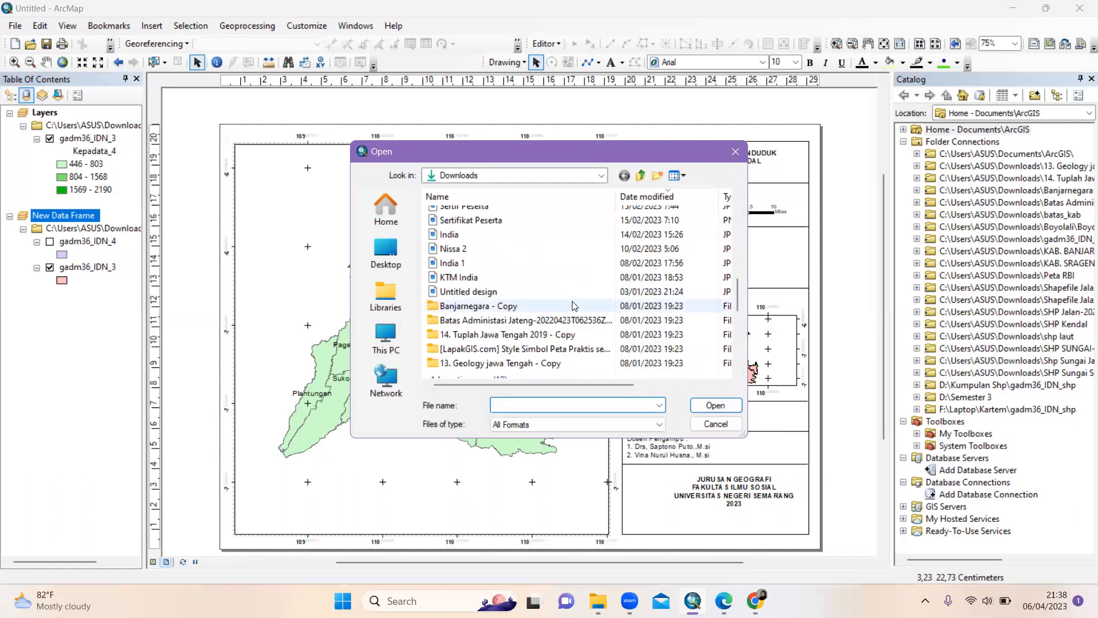
scroll(574, 307, down, 2)
click(572, 341)
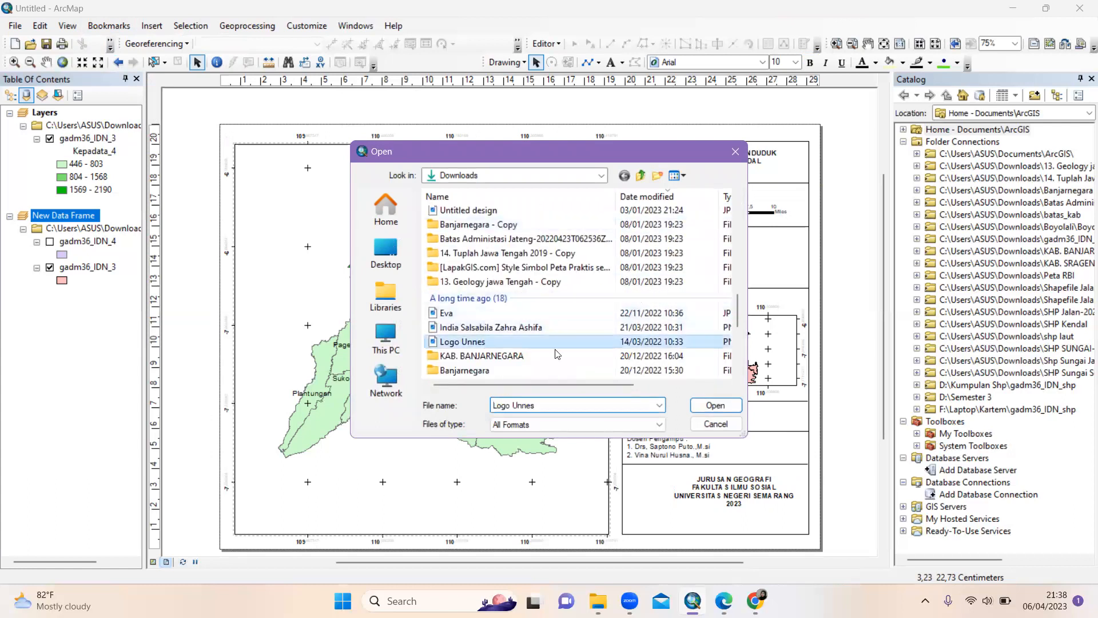
click(715, 405)
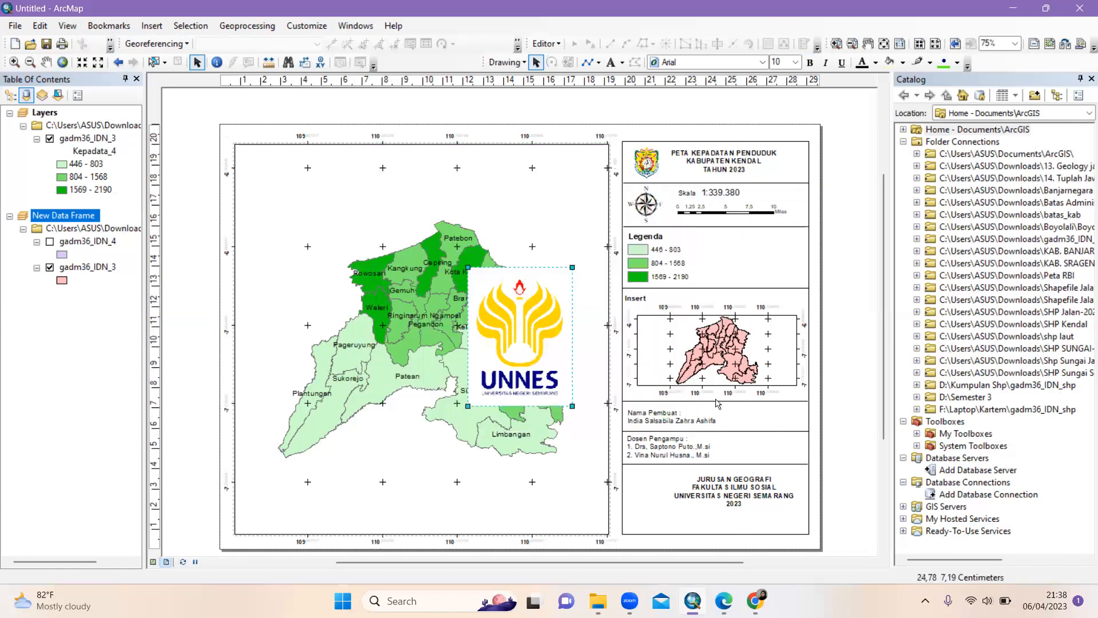
Shrink the UNNES logo and place it at the lower left, beside the department text
drag(572, 405, 654, 503)
drag(720, 498, 727, 507)
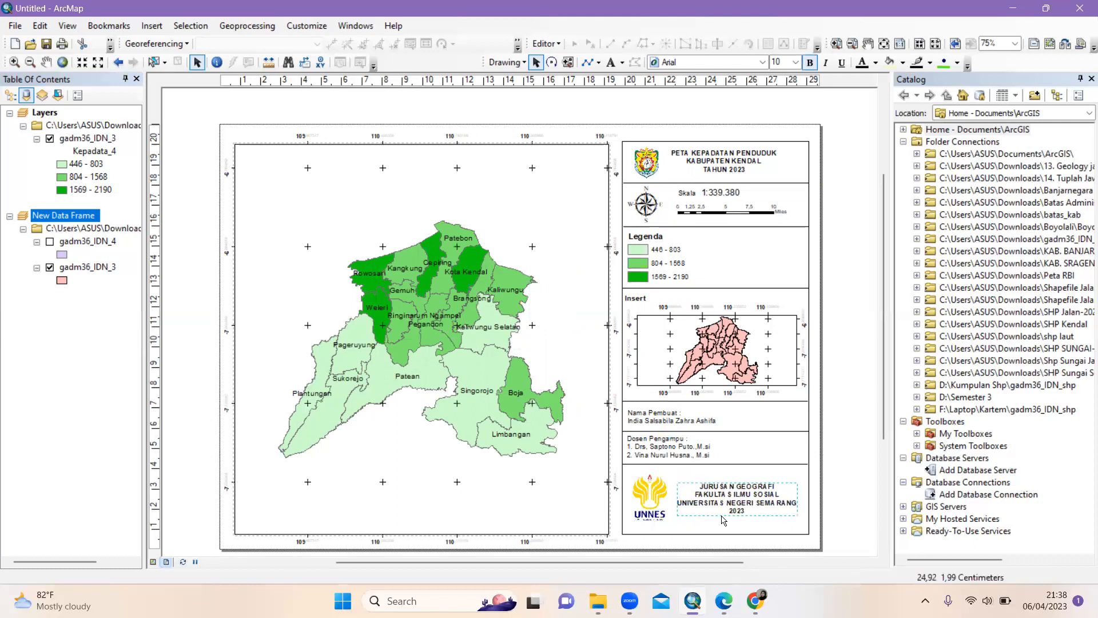
click(659, 499)
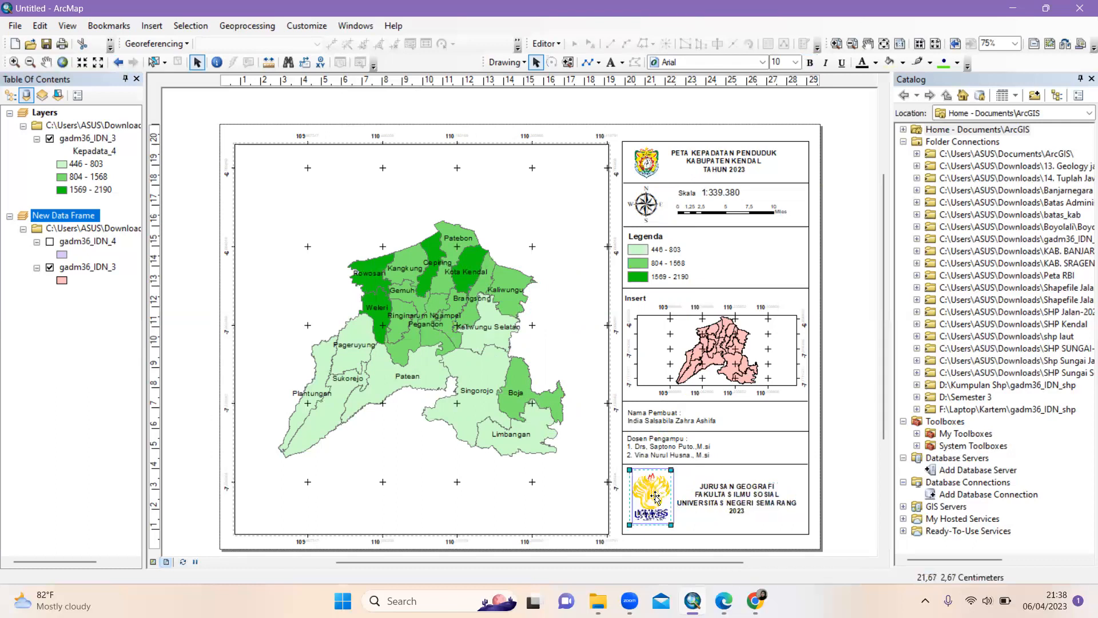
click(743, 505)
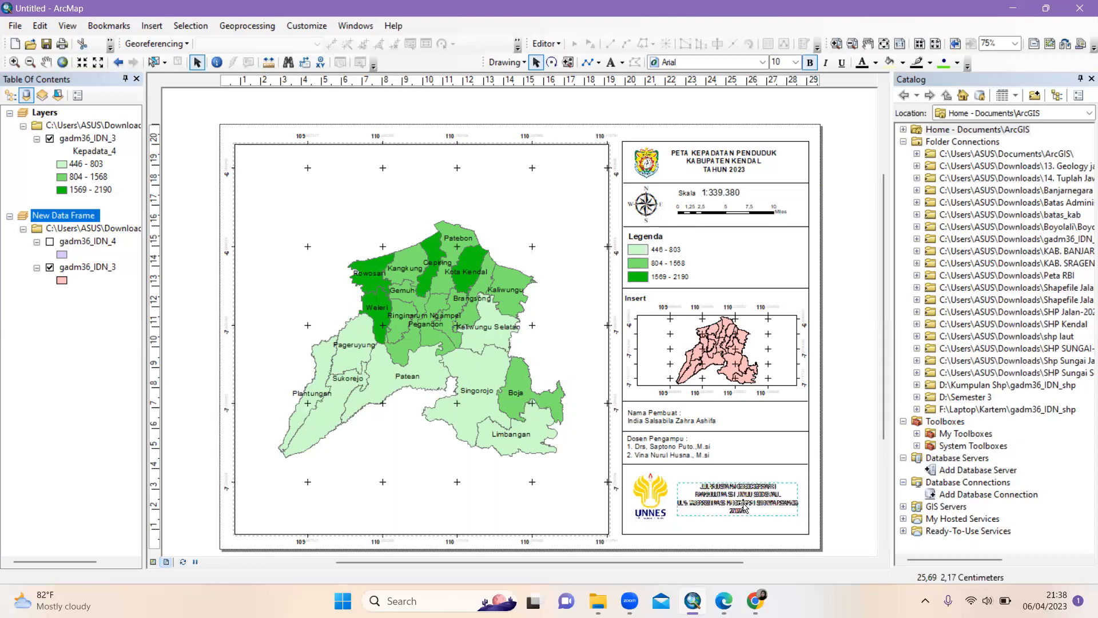
drag(744, 507, 748, 505)
click(712, 466)
Nudge the divider lines and the Dosen Pengampu text into alignment
click(712, 467)
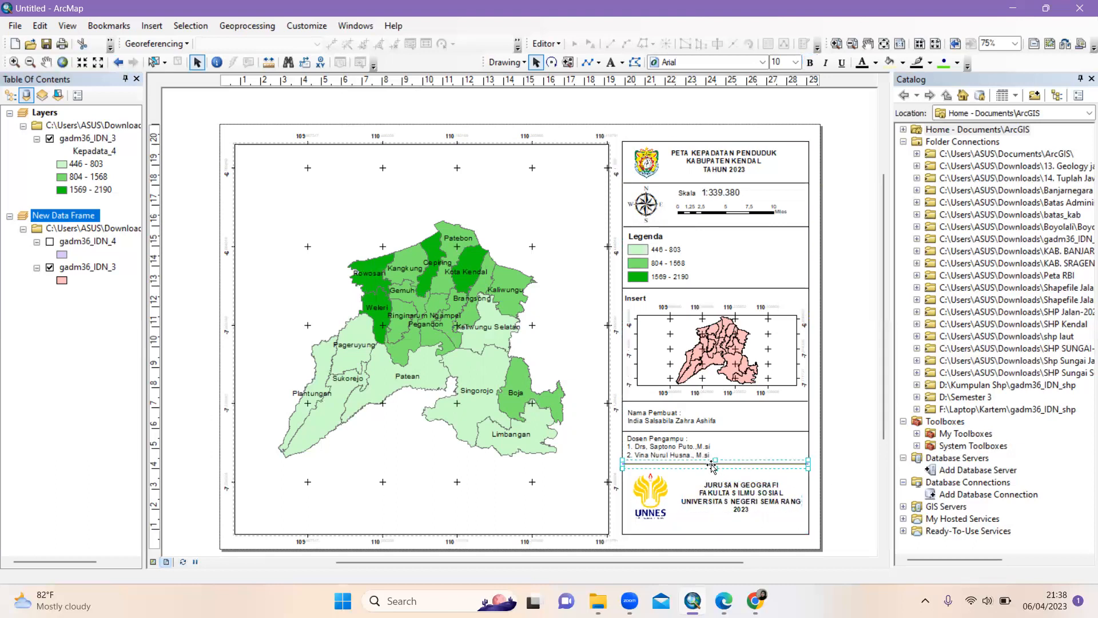
drag(713, 466, 714, 470)
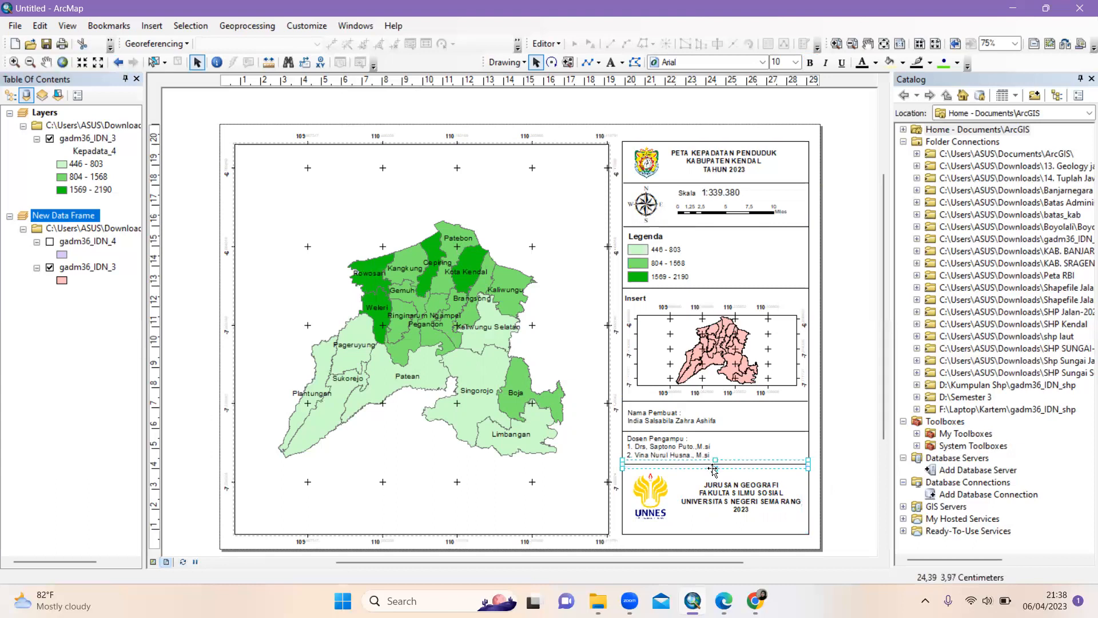
click(807, 468)
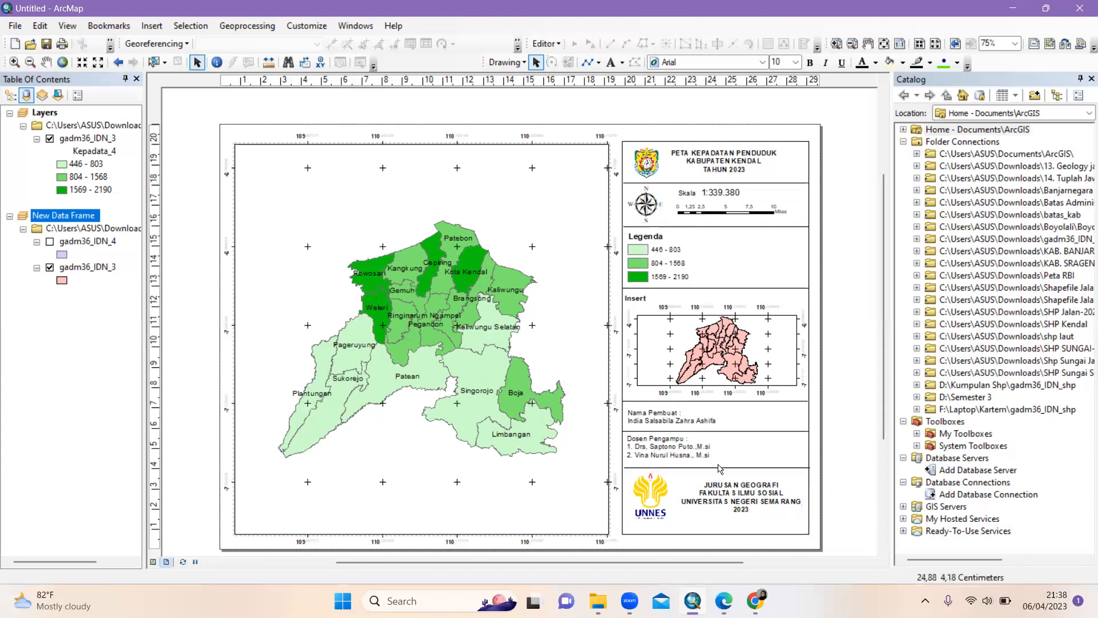
click(674, 450)
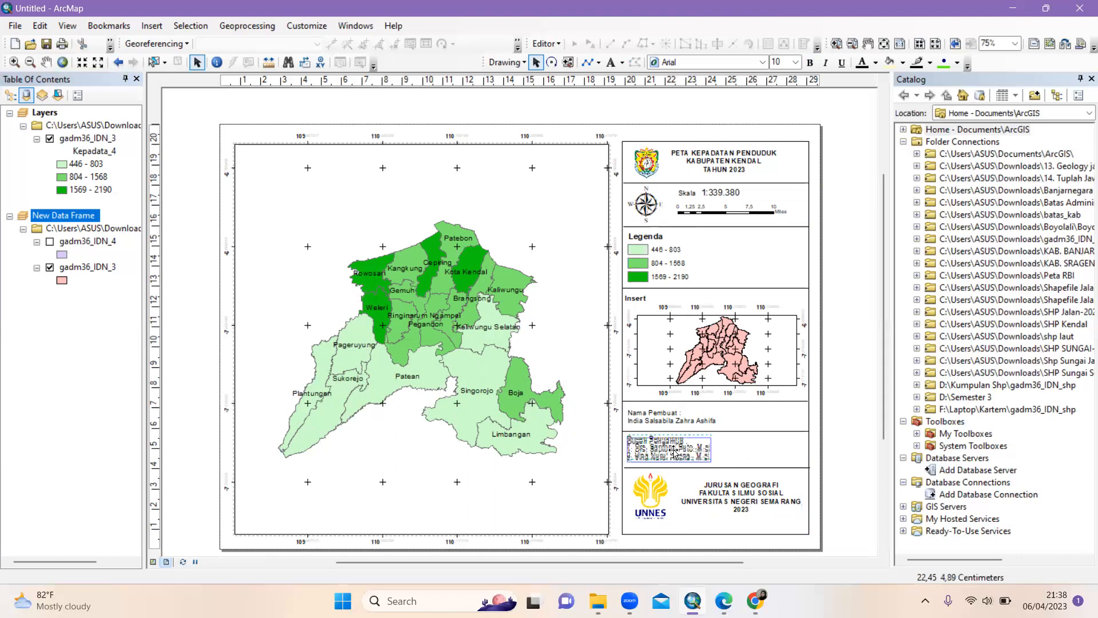
double_click(658, 451)
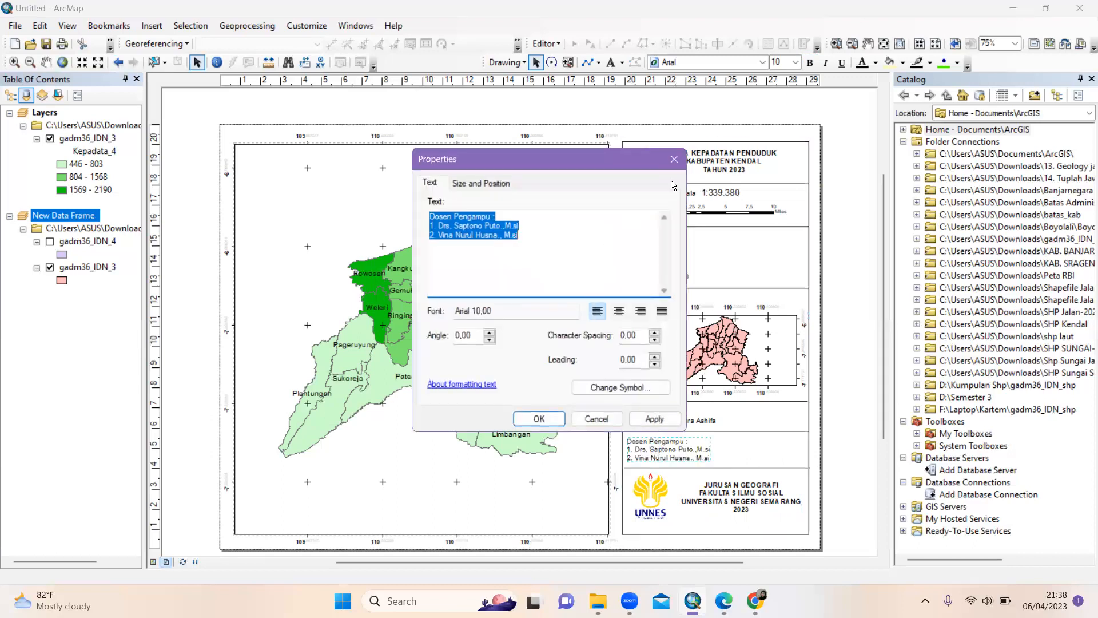
key(Escape)
drag(659, 451, 659, 449)
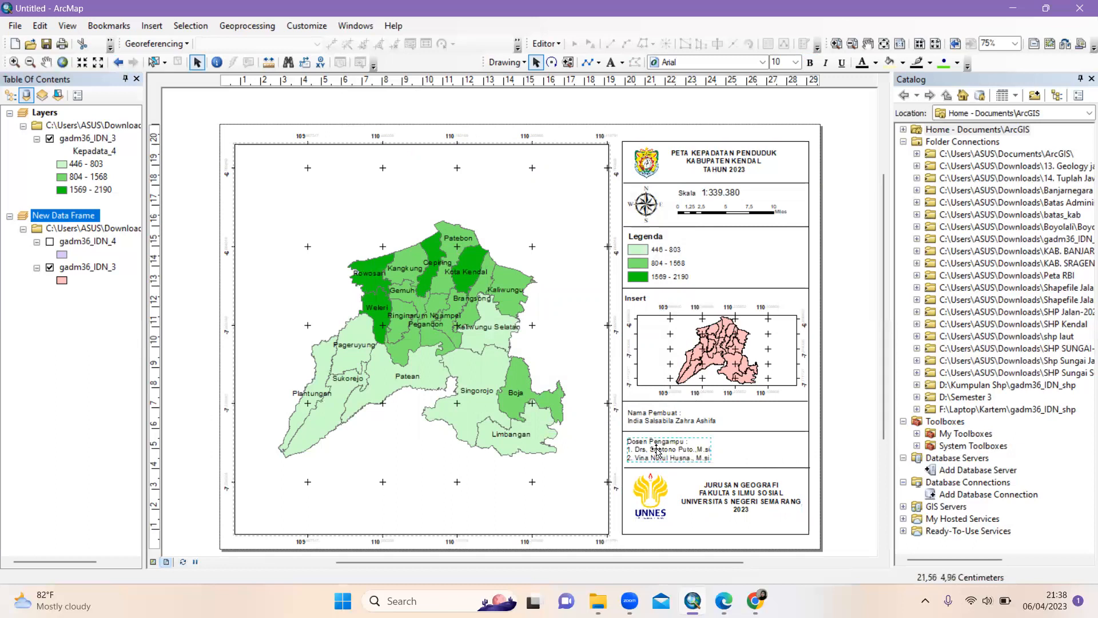
click(664, 467)
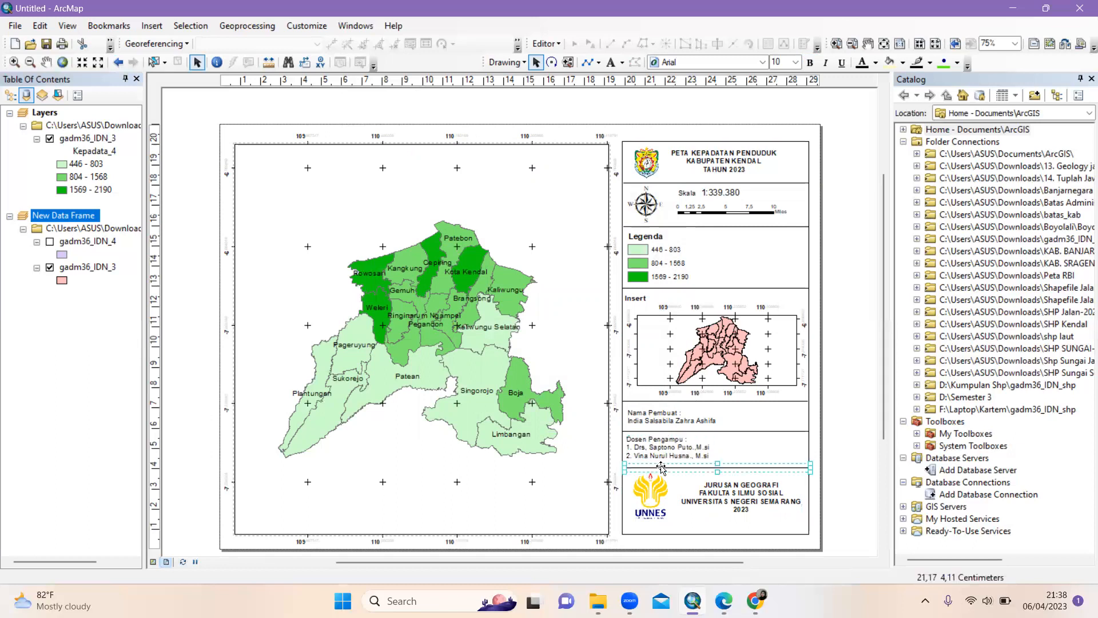
drag(666, 468, 665, 468)
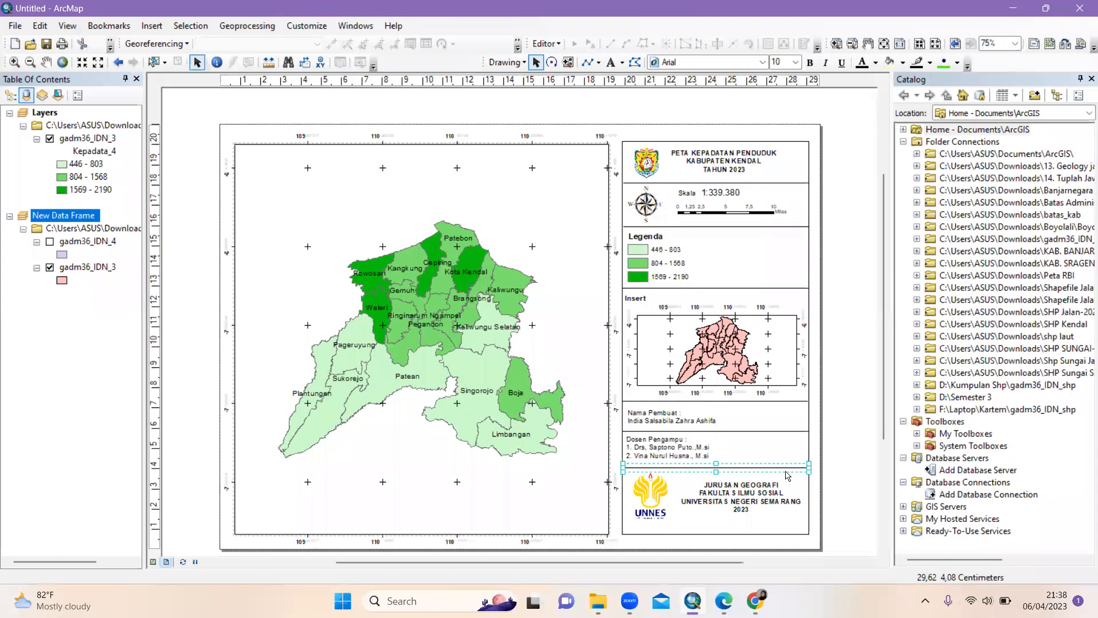
click(759, 489)
Reposition the UNNES logo, the Nama Pembuat text and the map frame's top edge
click(758, 490)
drag(653, 502, 661, 507)
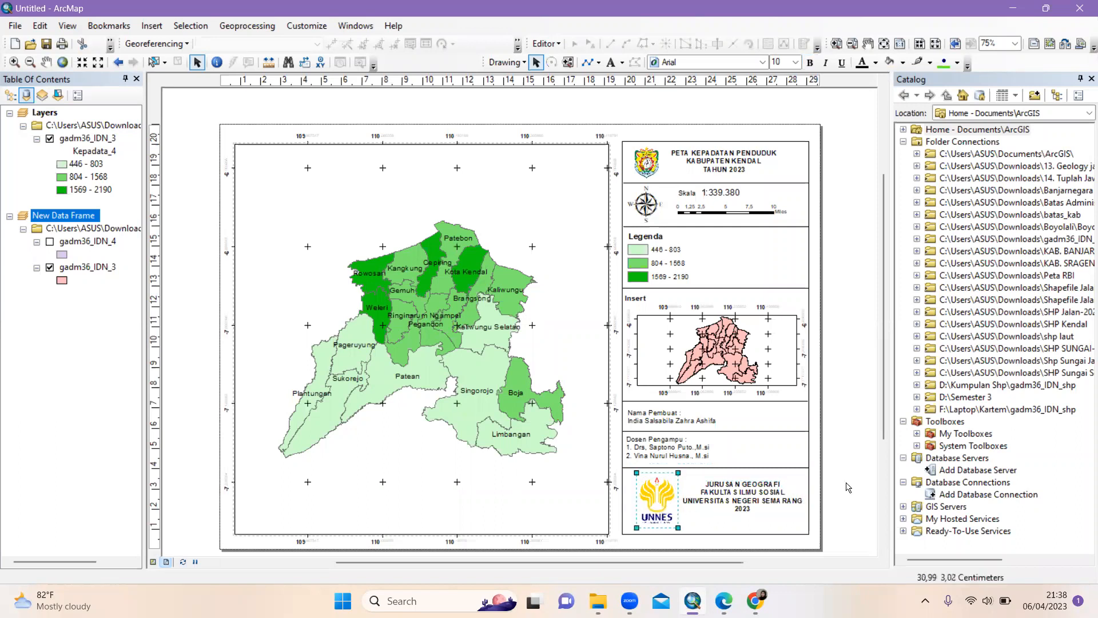
drag(665, 420, 664, 420)
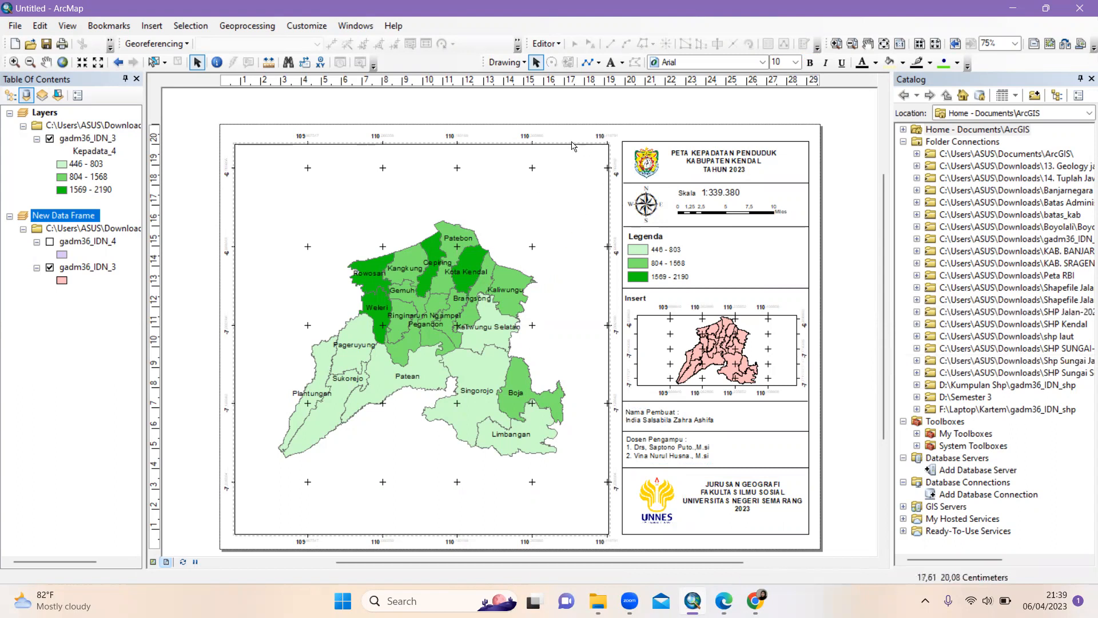
click(422, 145)
drag(421, 144, 423, 142)
click(705, 142)
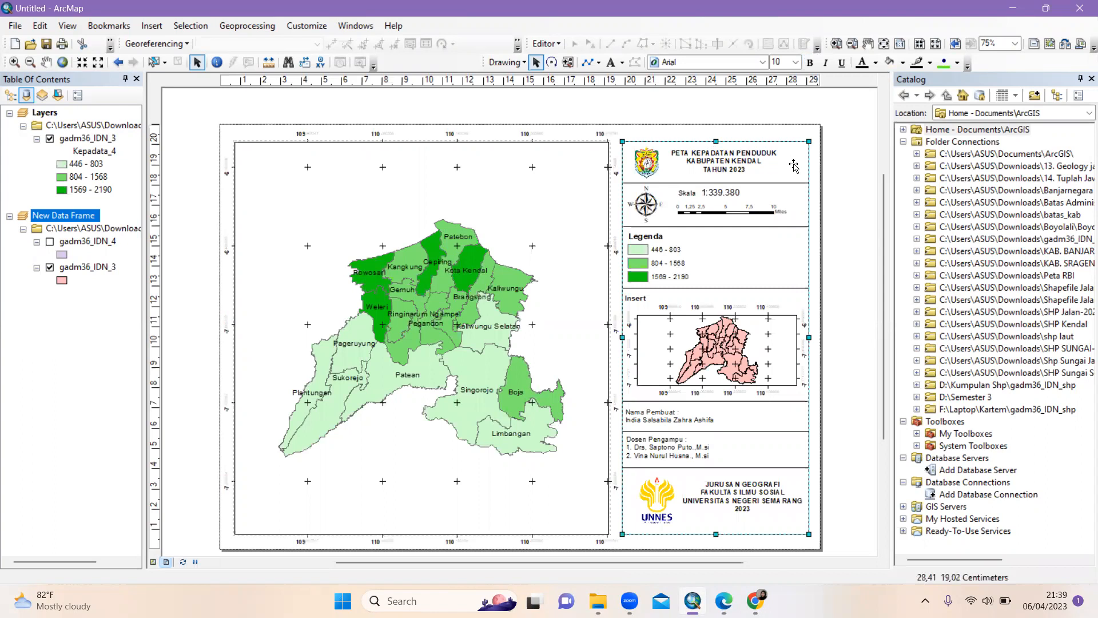
click(869, 186)
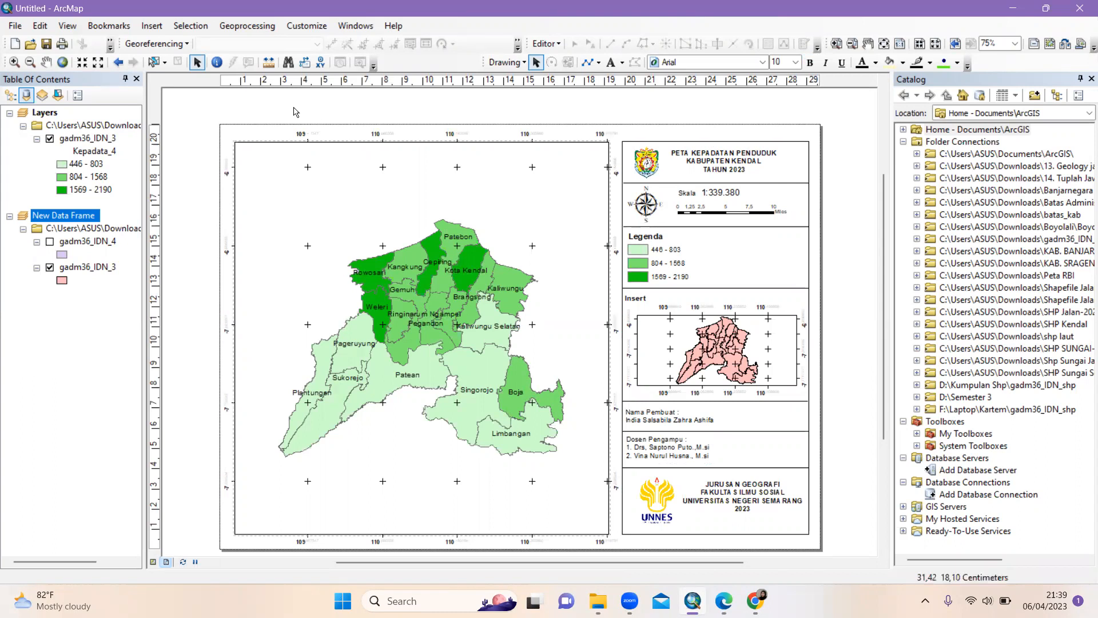
click(83, 139)
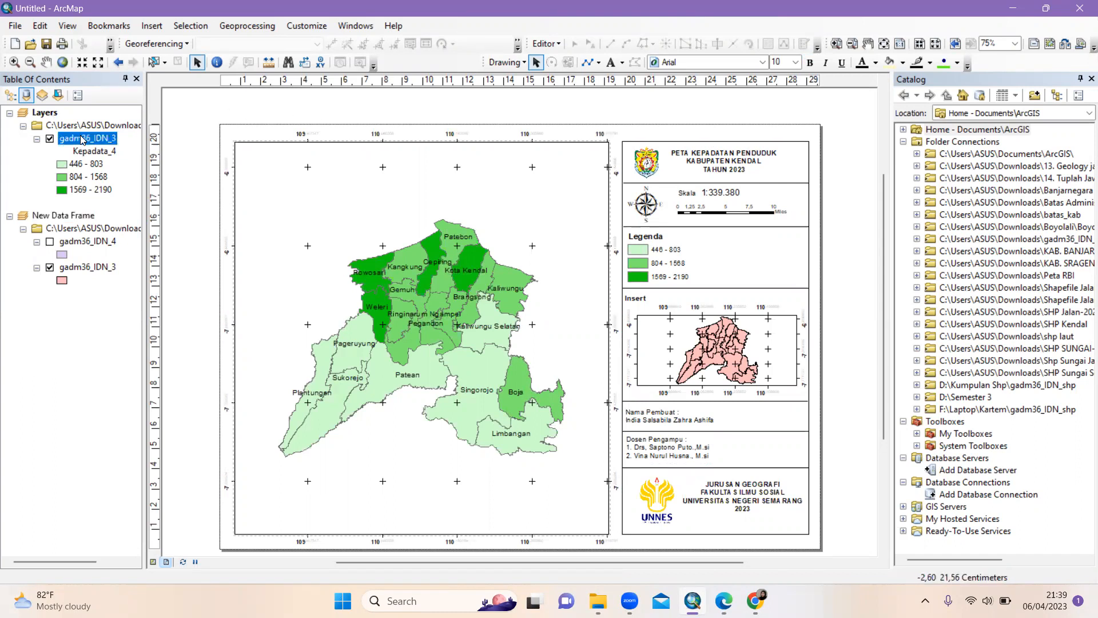
Change the gadm36_IDN_3 layer's symbology from graduated colours to Features > Single symbol
right_click(83, 139)
click(114, 434)
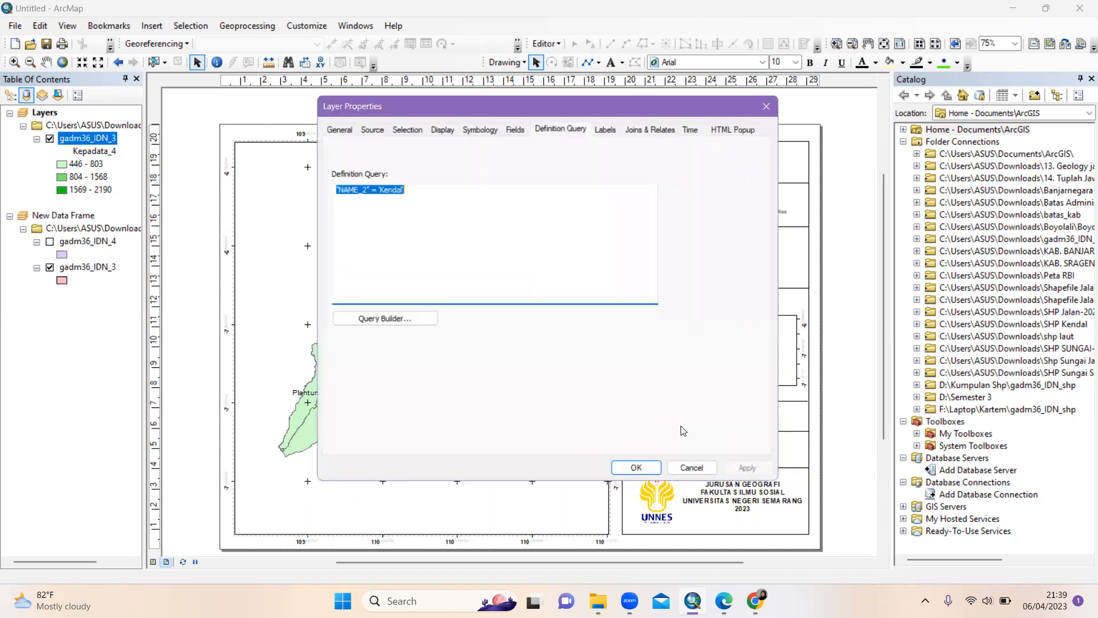
click(605, 130)
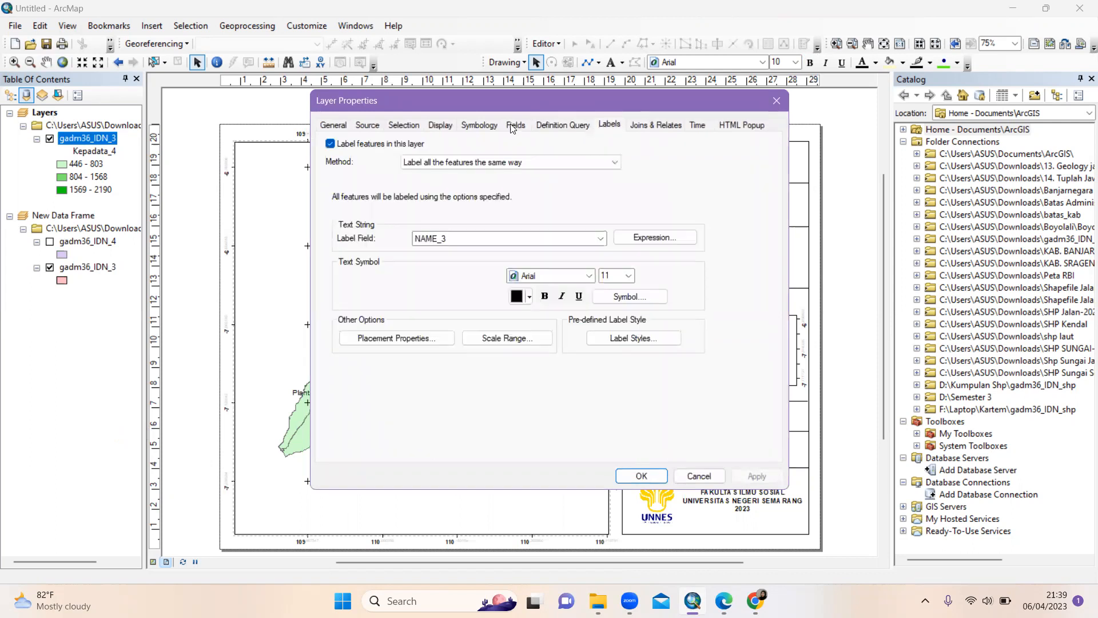
click(470, 125)
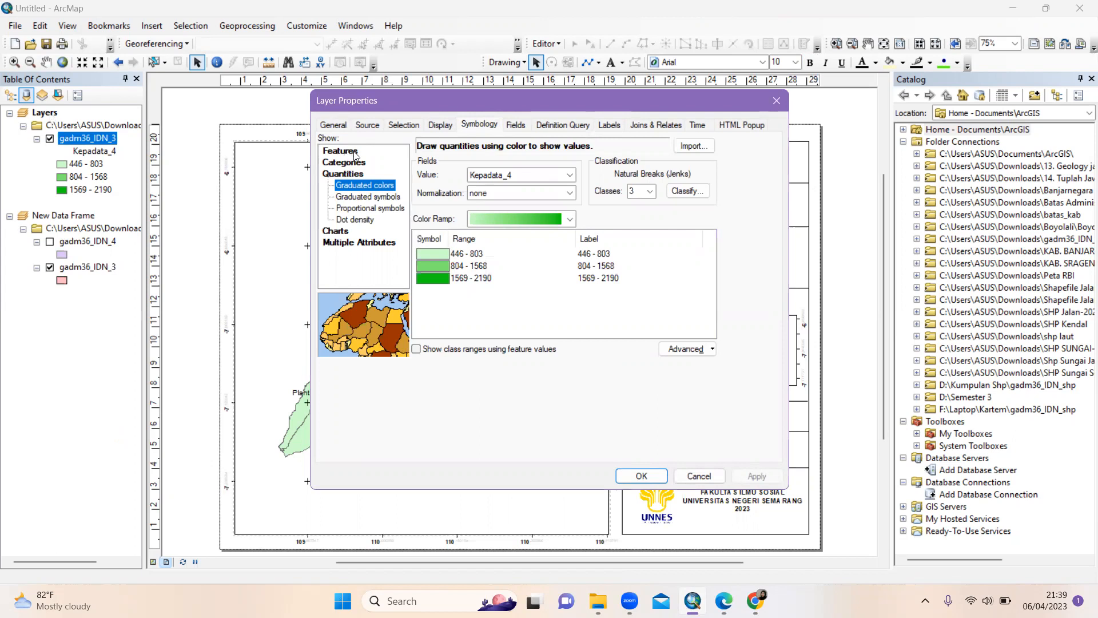
click(348, 151)
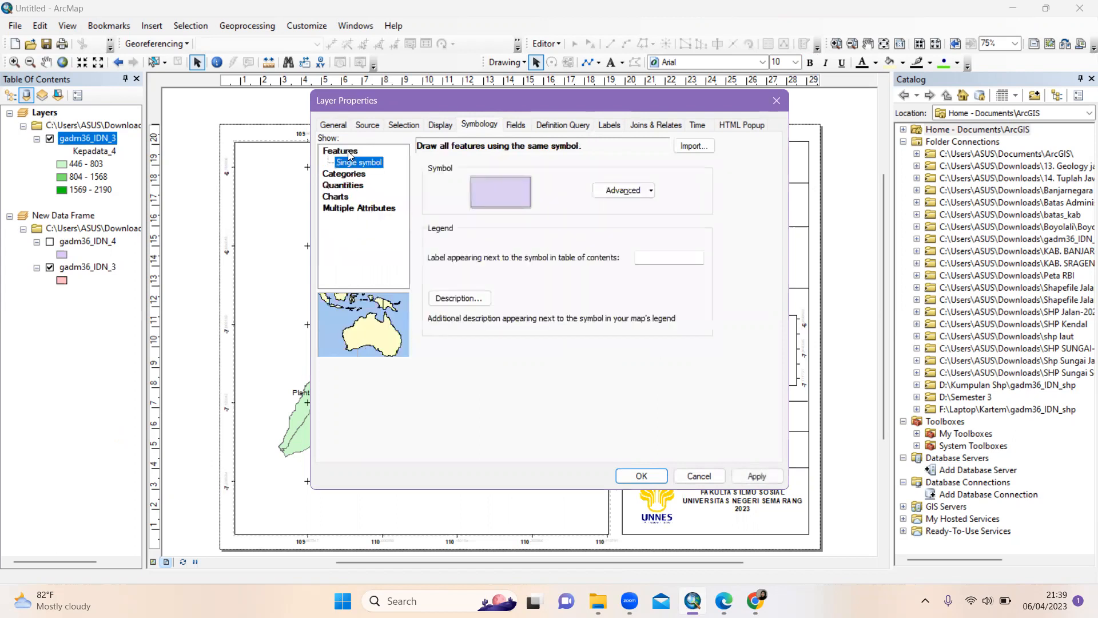
Give the single lavender fill symbol a Dashed 1 Long 3 Short outline and apply it
click(488, 191)
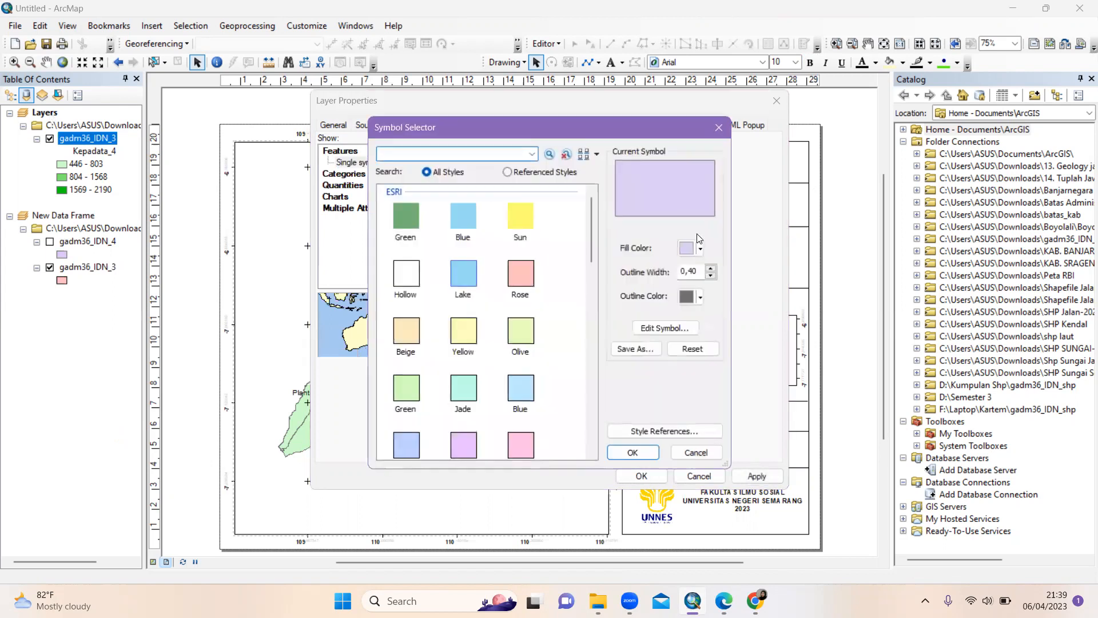
click(687, 329)
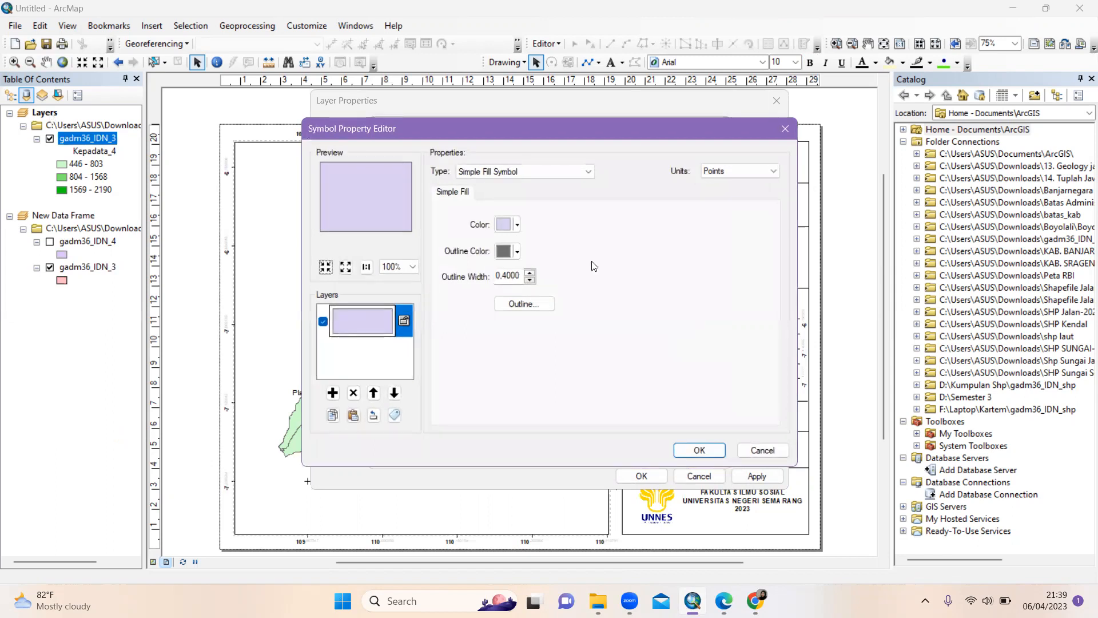
click(529, 309)
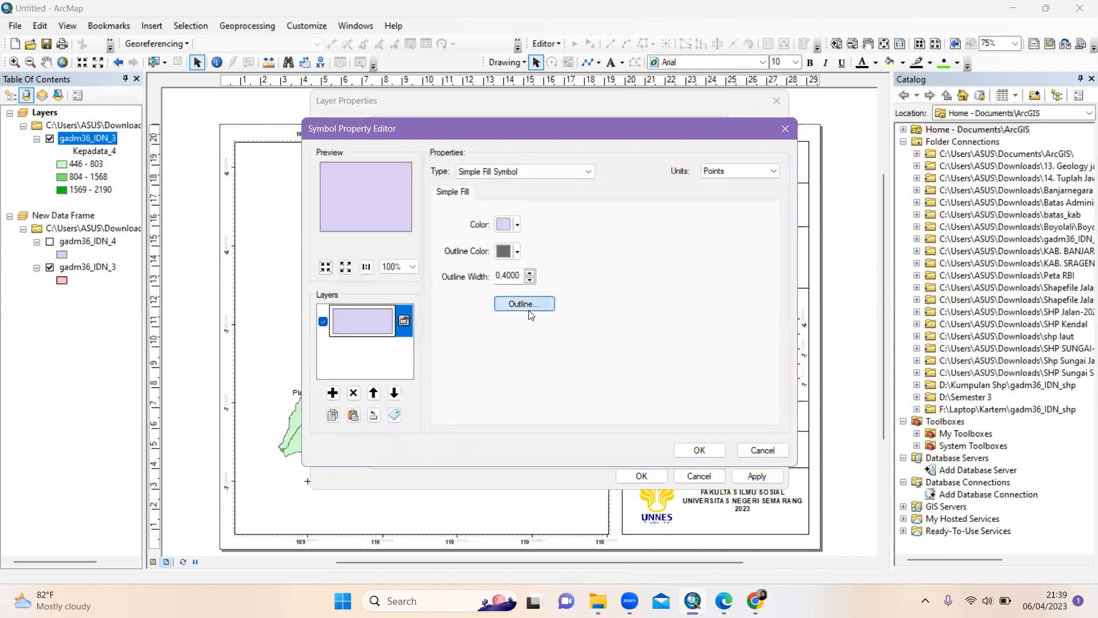
scroll(510, 269, down, 3)
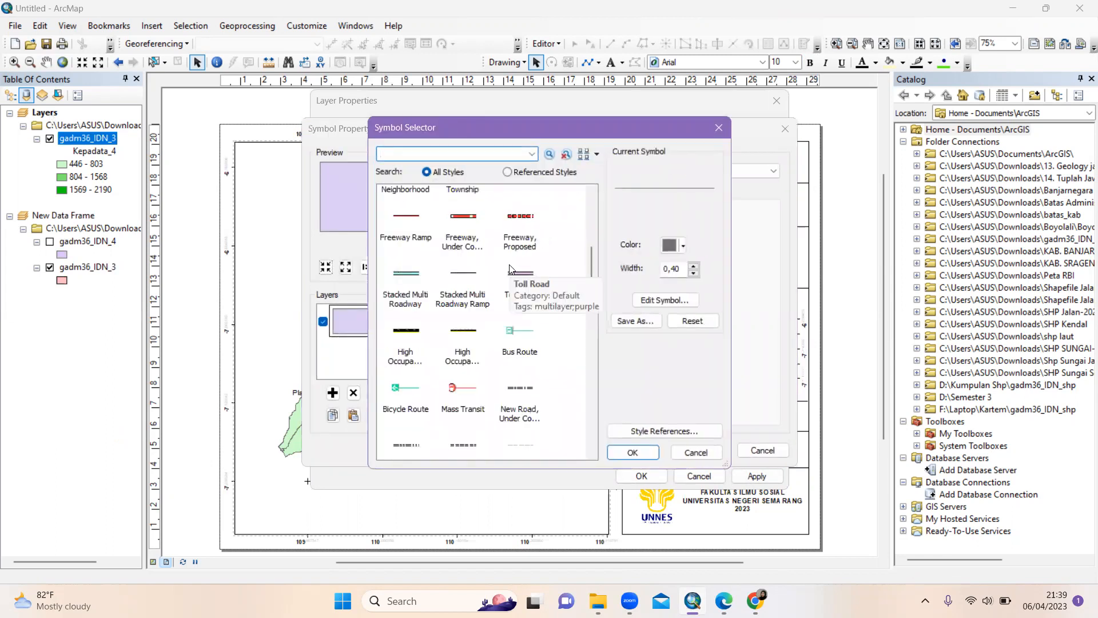
scroll(501, 335, down, 3)
scroll(500, 340, down, 3)
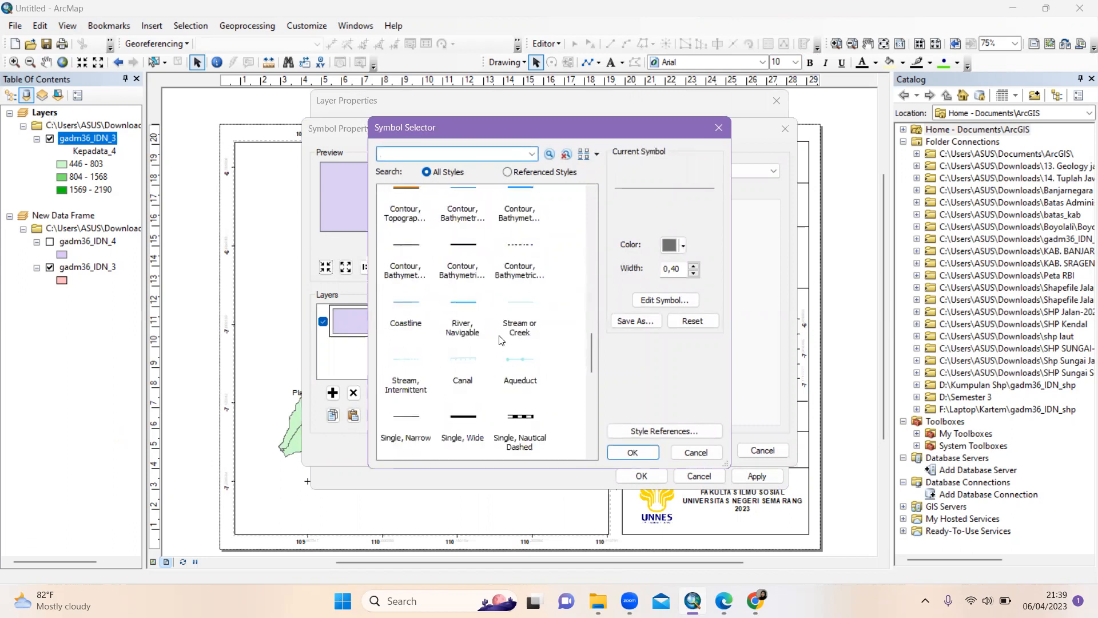
scroll(500, 340, down, 3)
scroll(499, 340, down, 2)
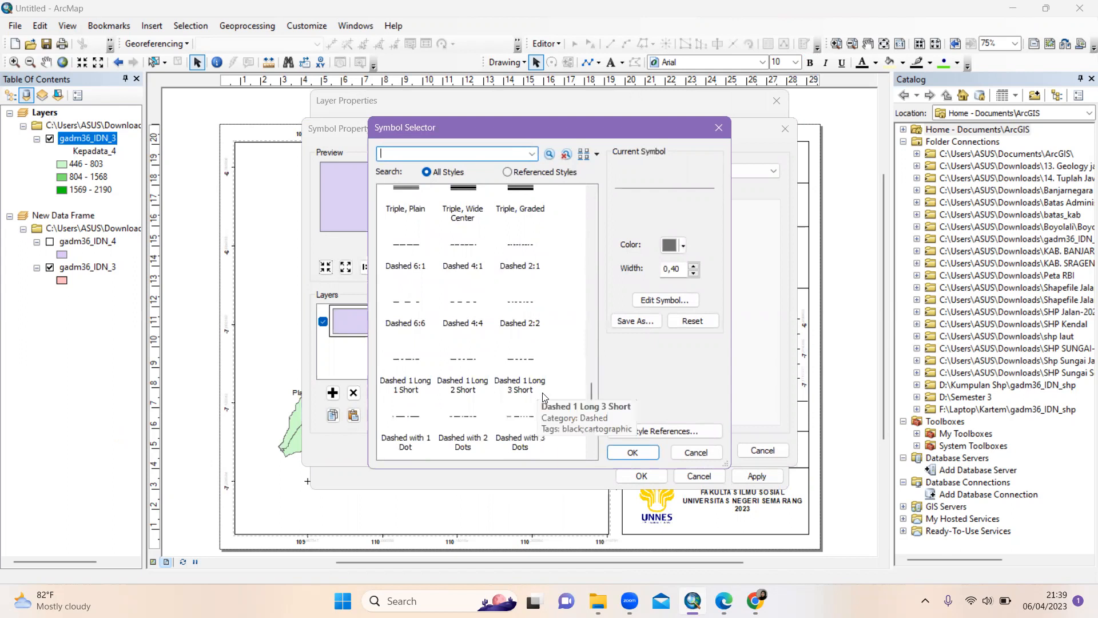
click(517, 364)
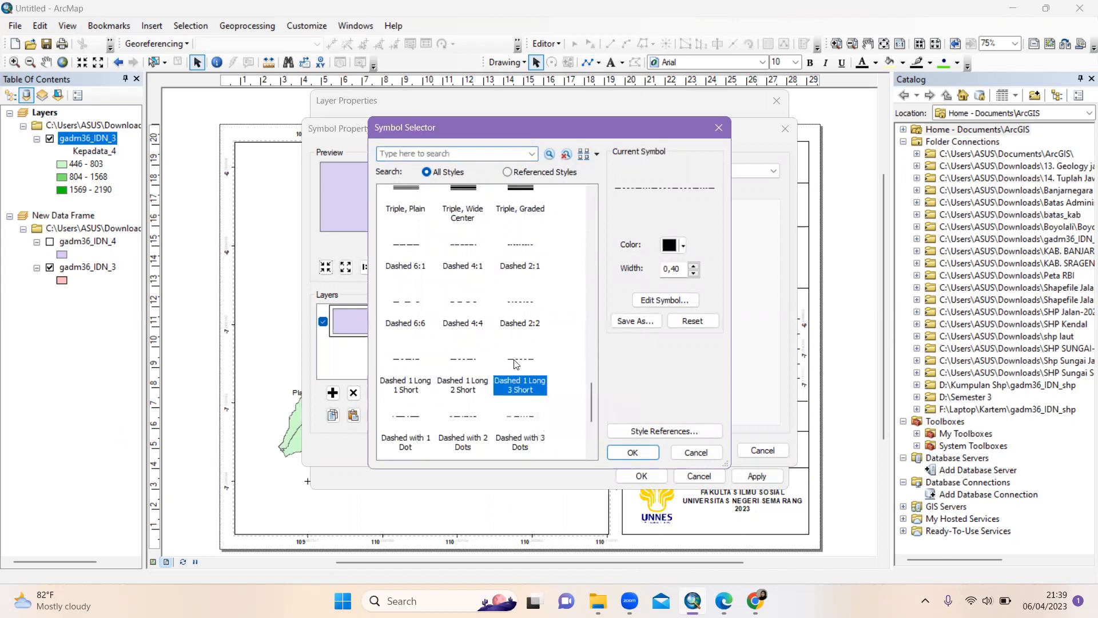
click(633, 452)
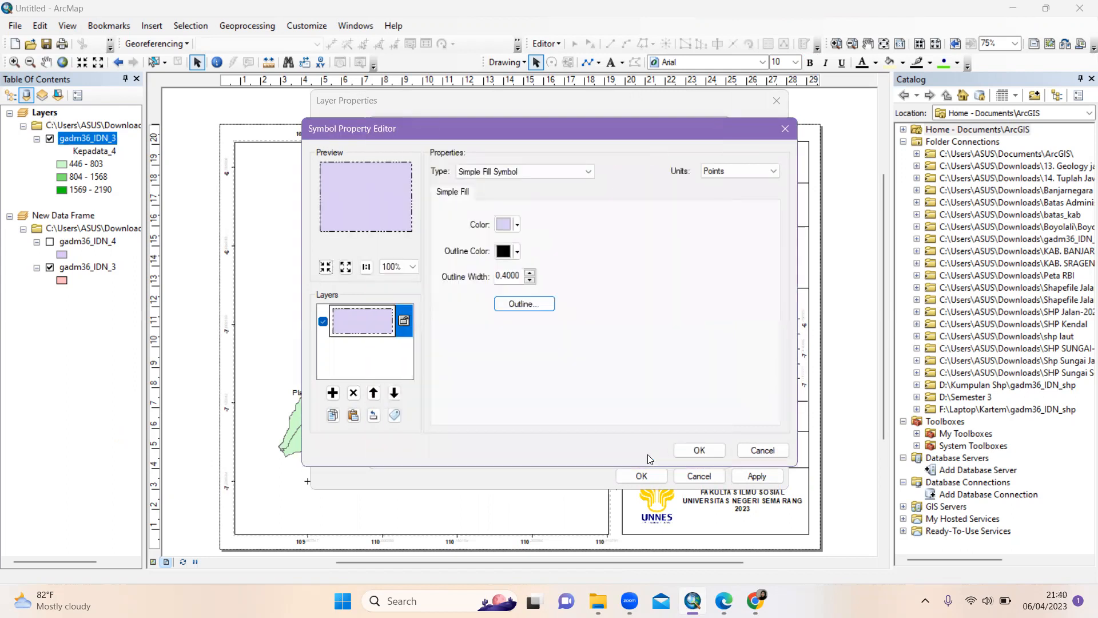
click(699, 451)
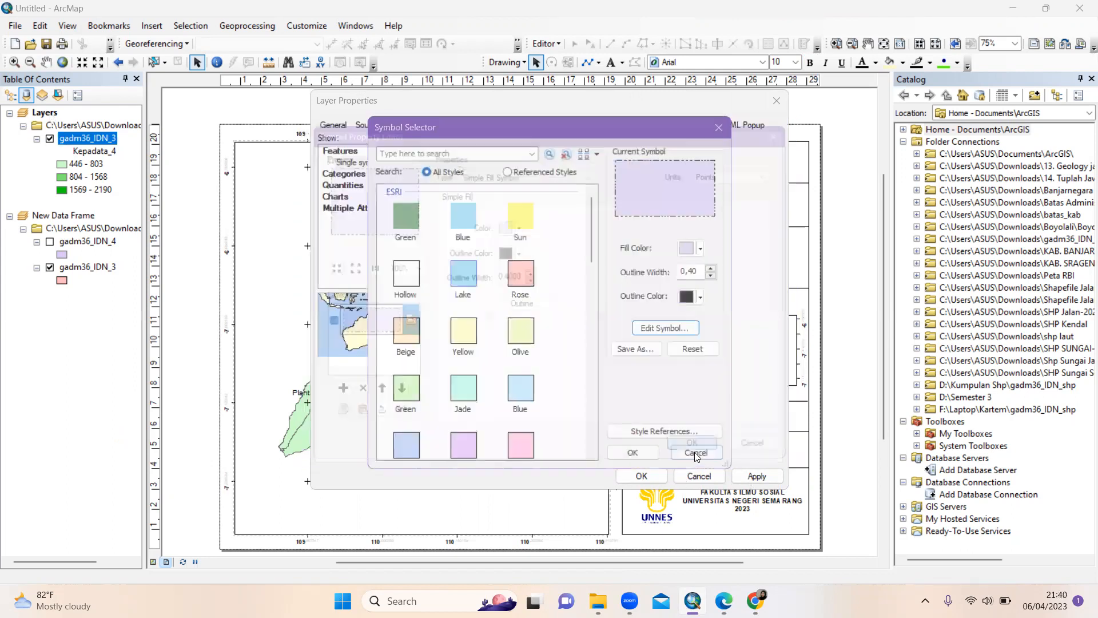
click(647, 479)
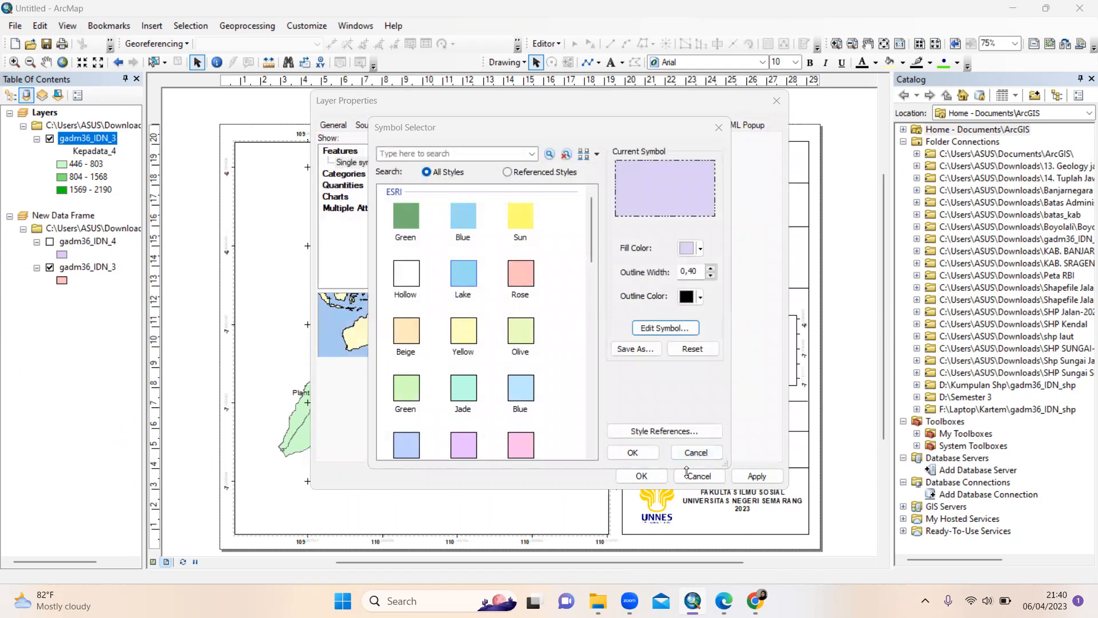
click(632, 452)
click(758, 476)
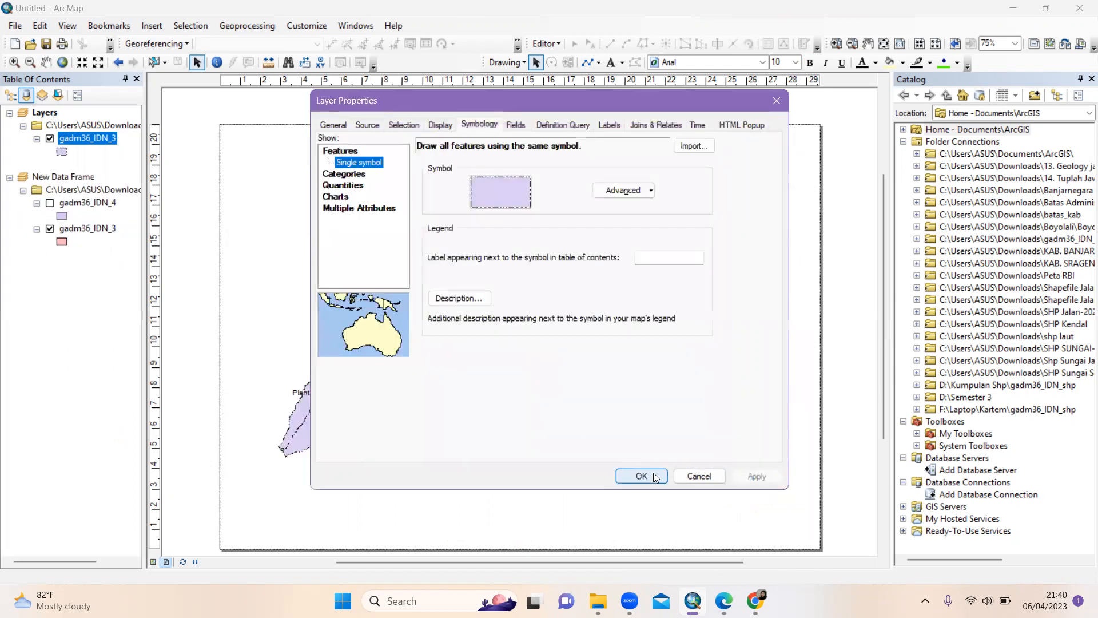
click(657, 477)
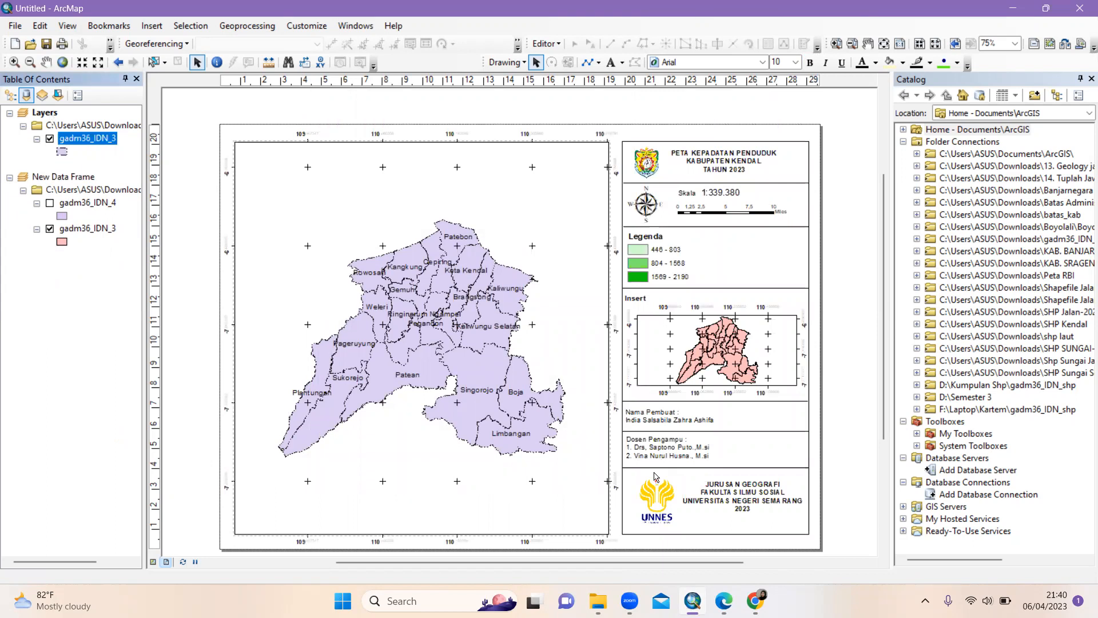
In the gadm36_IDN_3 layer properties, try unique-value categories on the Kepadata_4 field
click(62, 151)
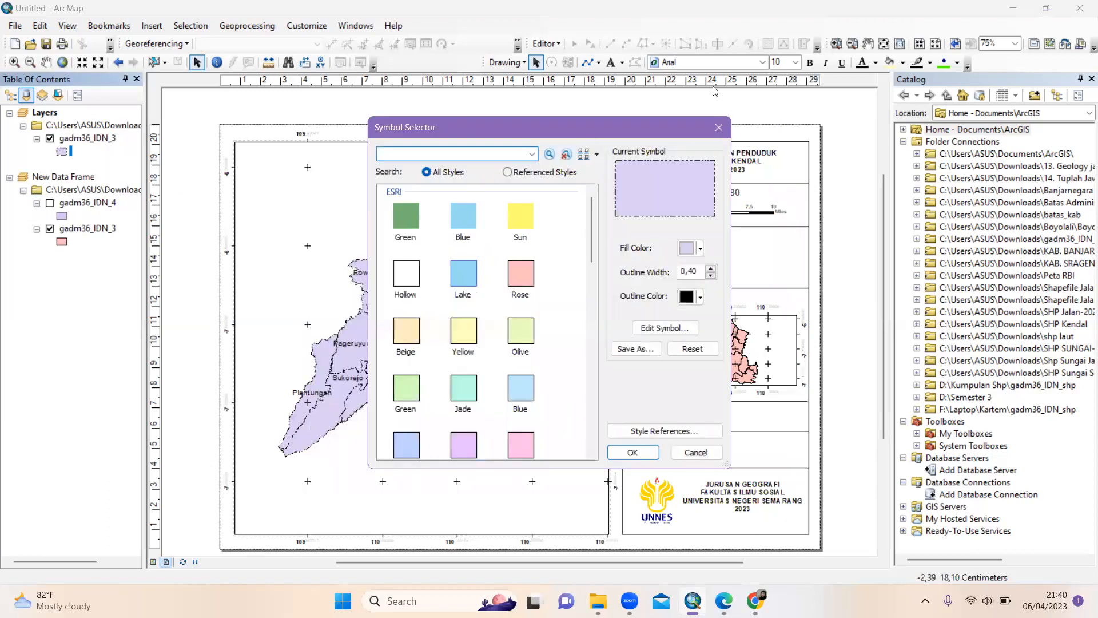
click(97, 139)
right_click(98, 139)
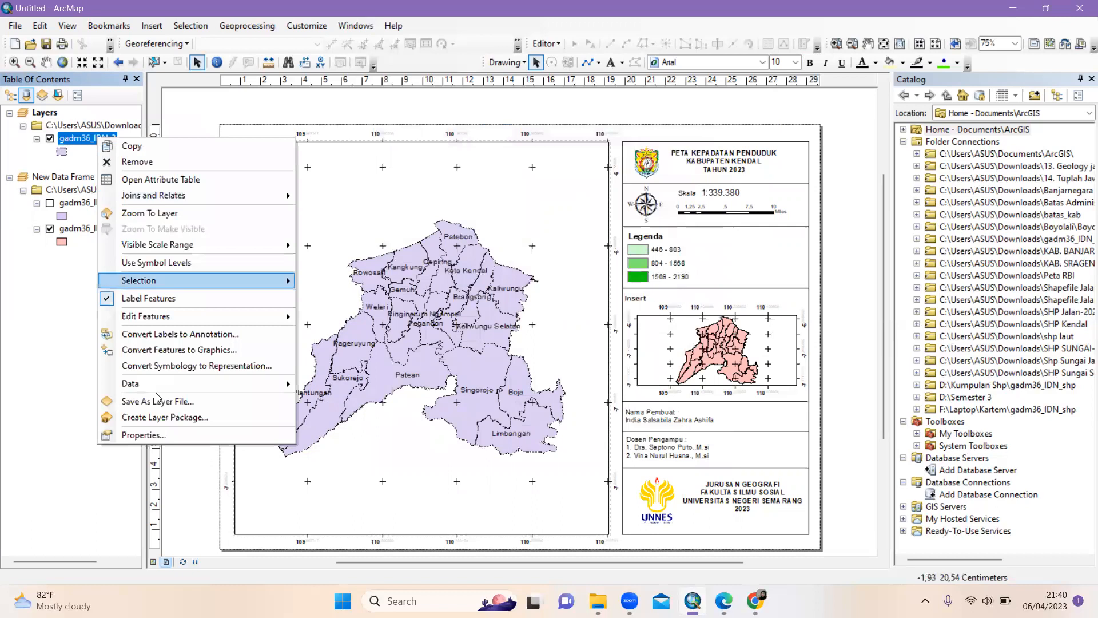
click(150, 437)
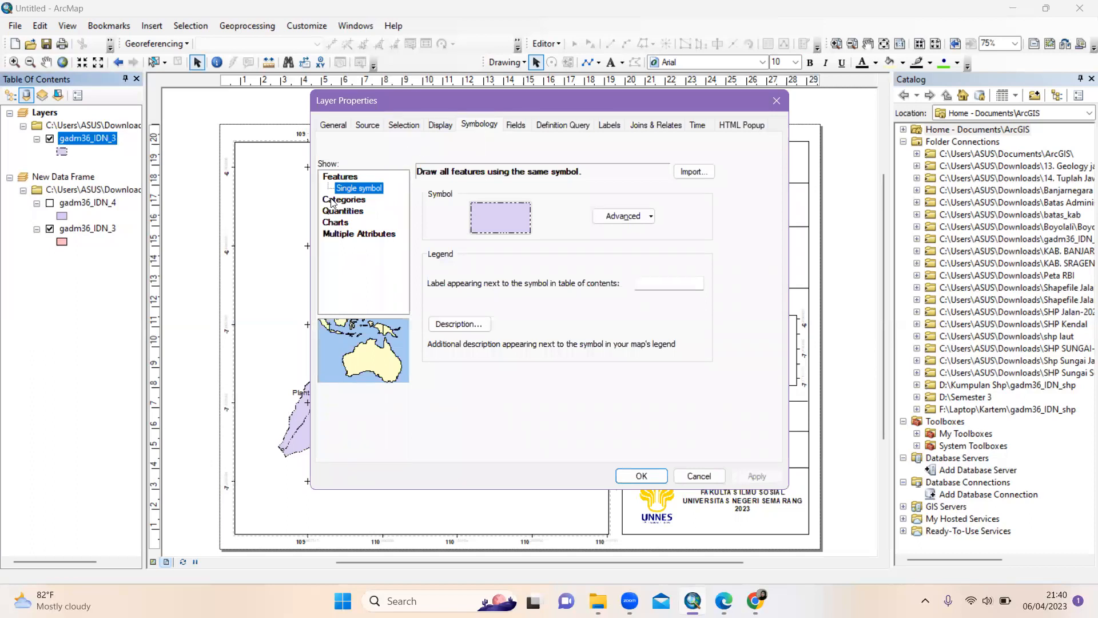
click(333, 200)
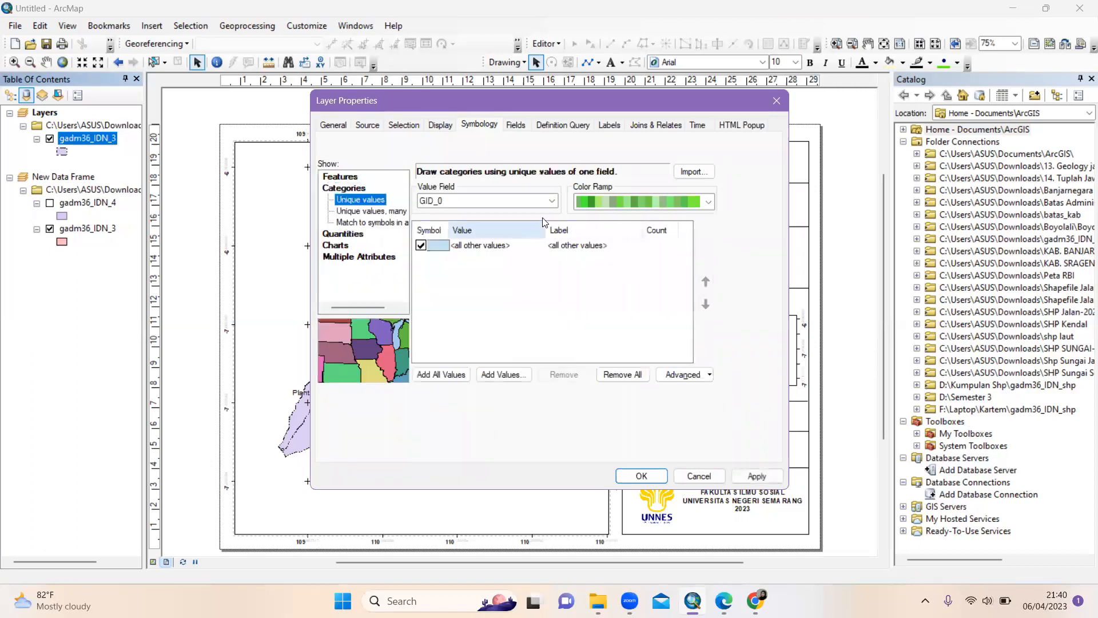
click(552, 200)
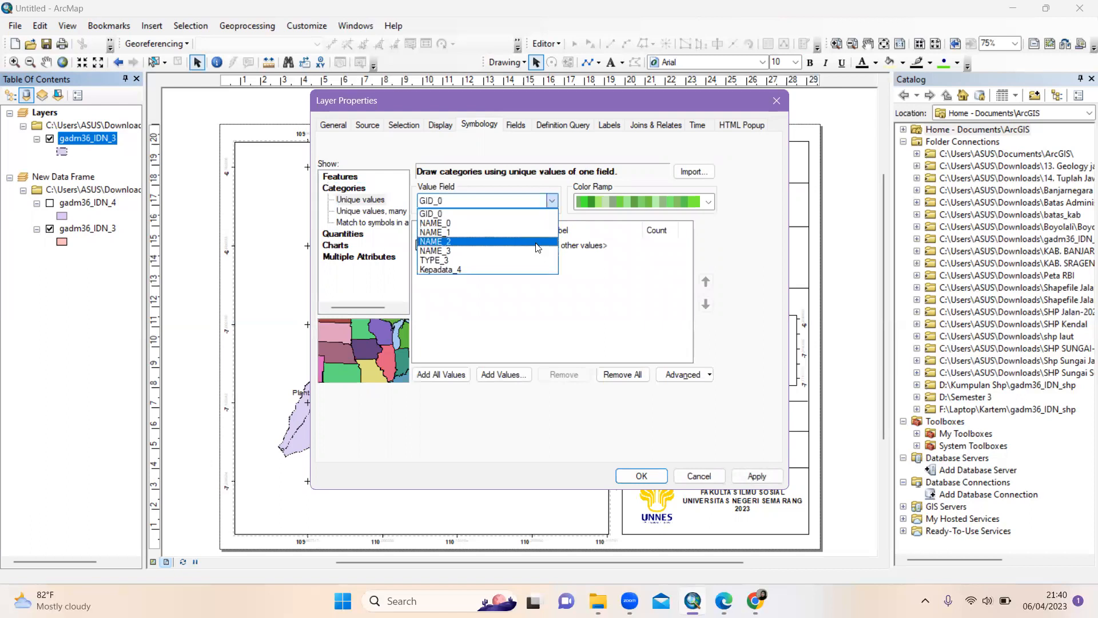
click(537, 269)
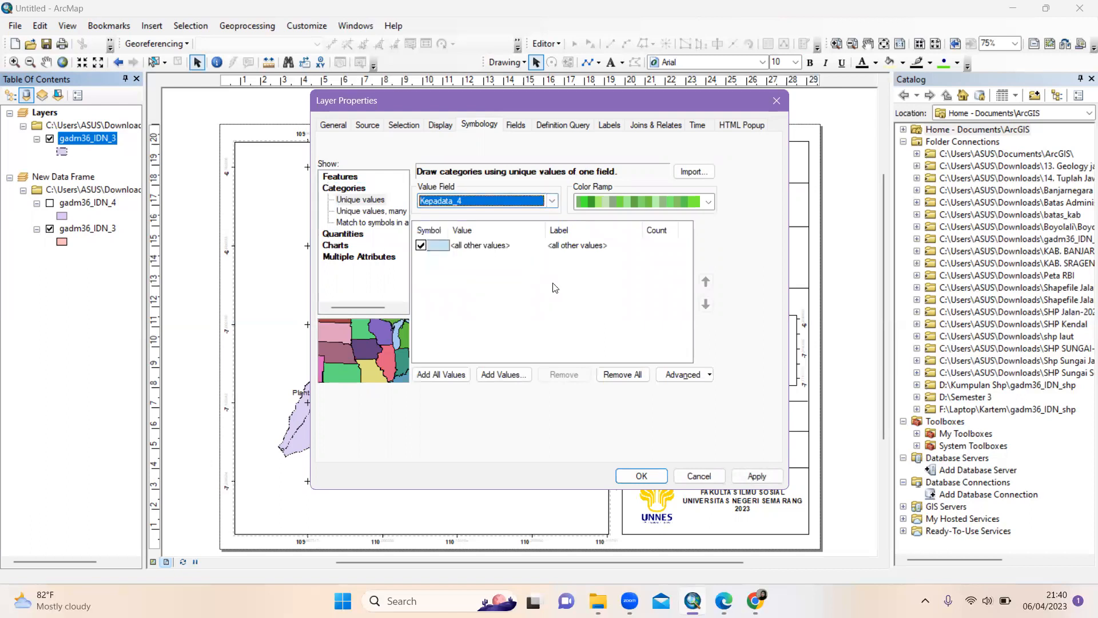
click(451, 374)
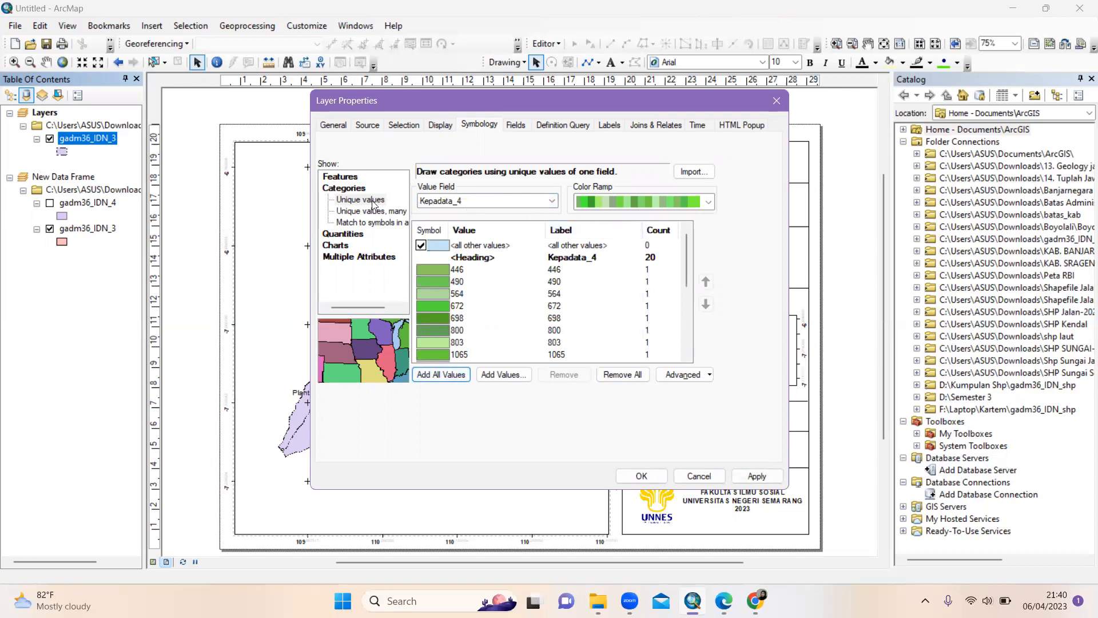
Switch to Quantities > Graduated colors on Kepadata_4 with 3 classes and apply
click(350, 235)
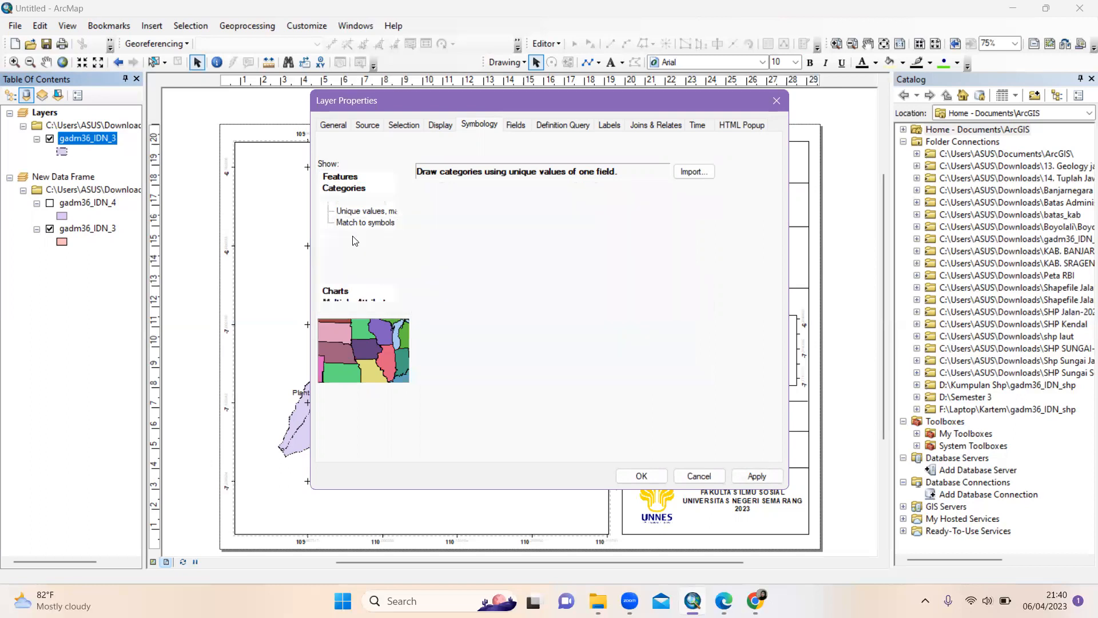
click(569, 200)
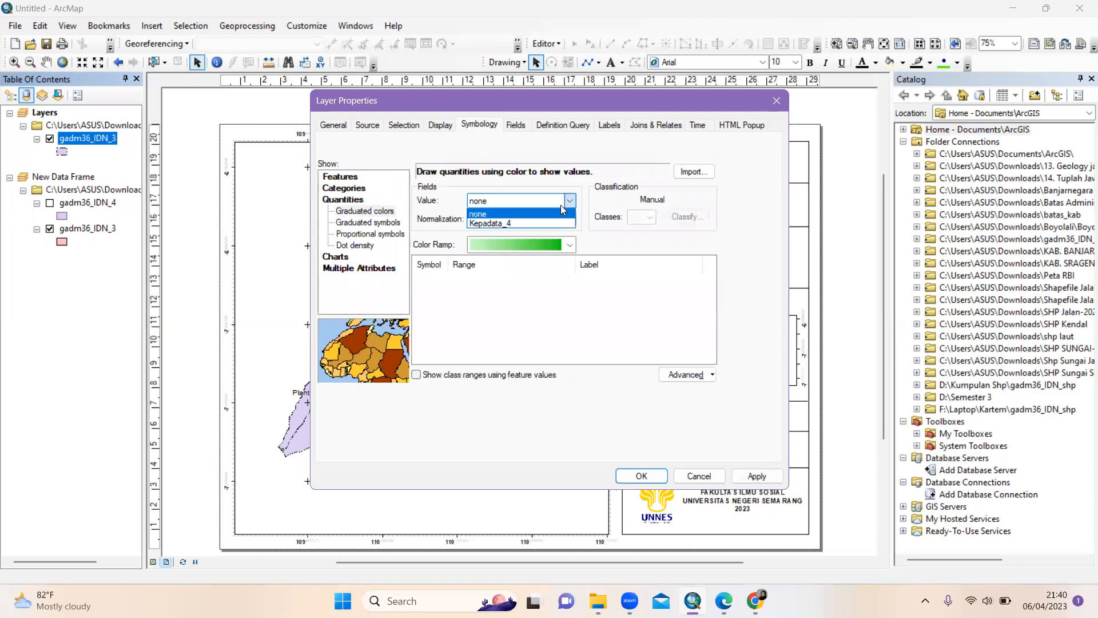
click(543, 221)
click(650, 217)
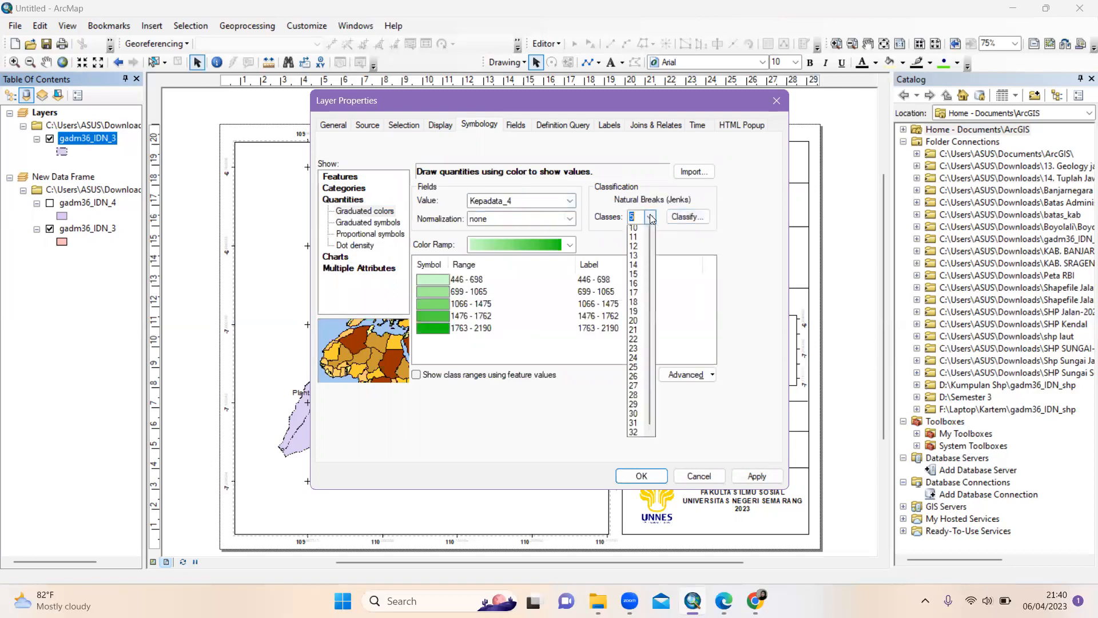
click(640, 239)
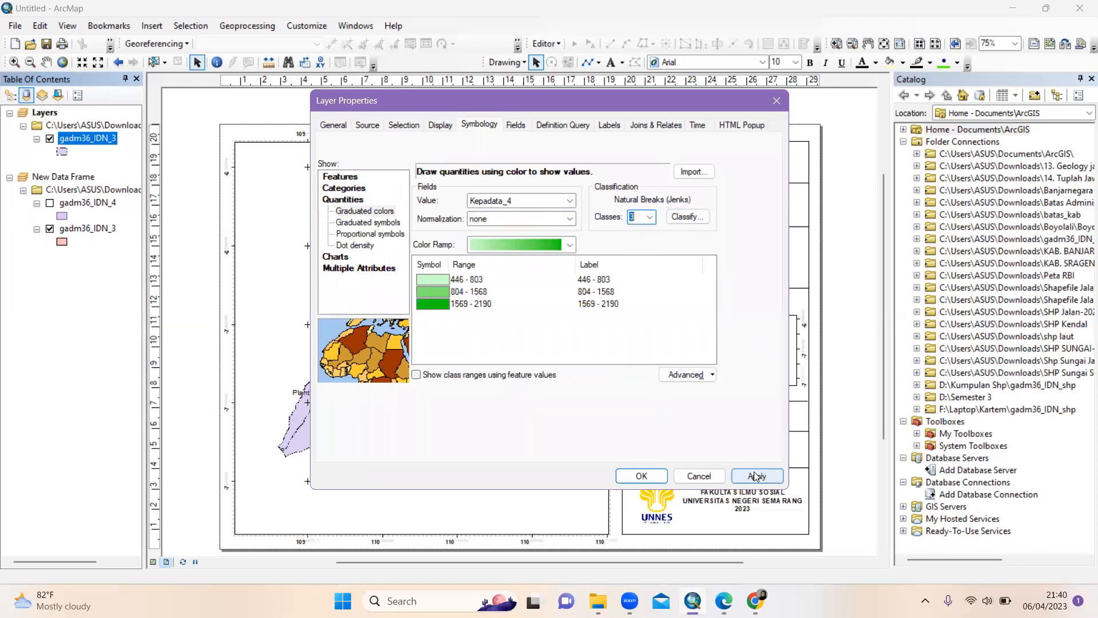
click(757, 476)
click(624, 474)
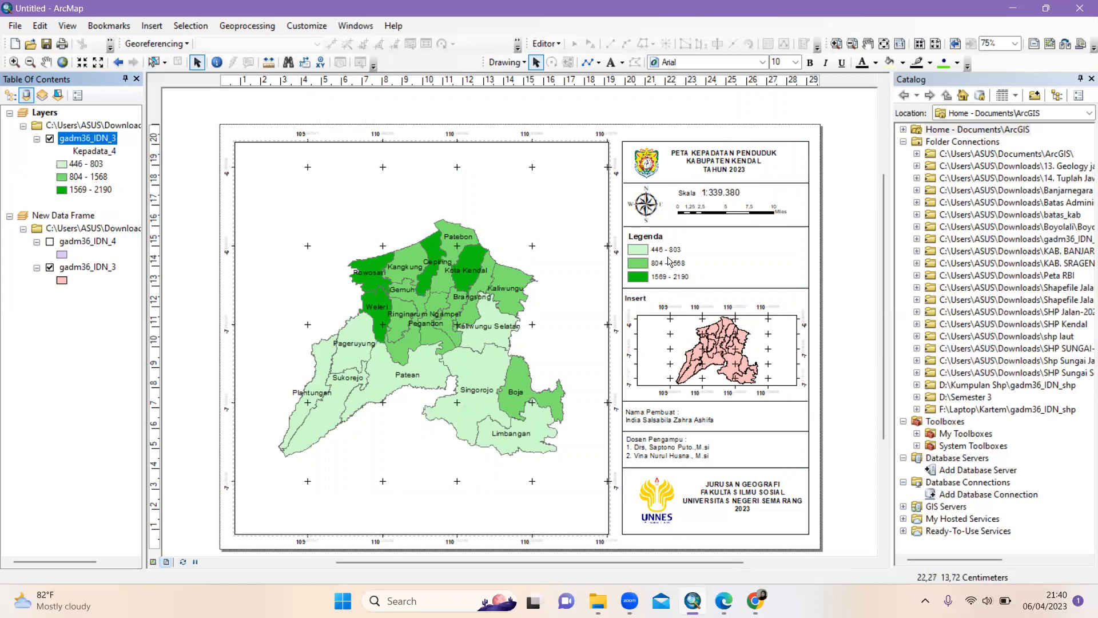
Shrink the north arrow slightly and reposition the Dosen Pengampu text in its box
click(661, 219)
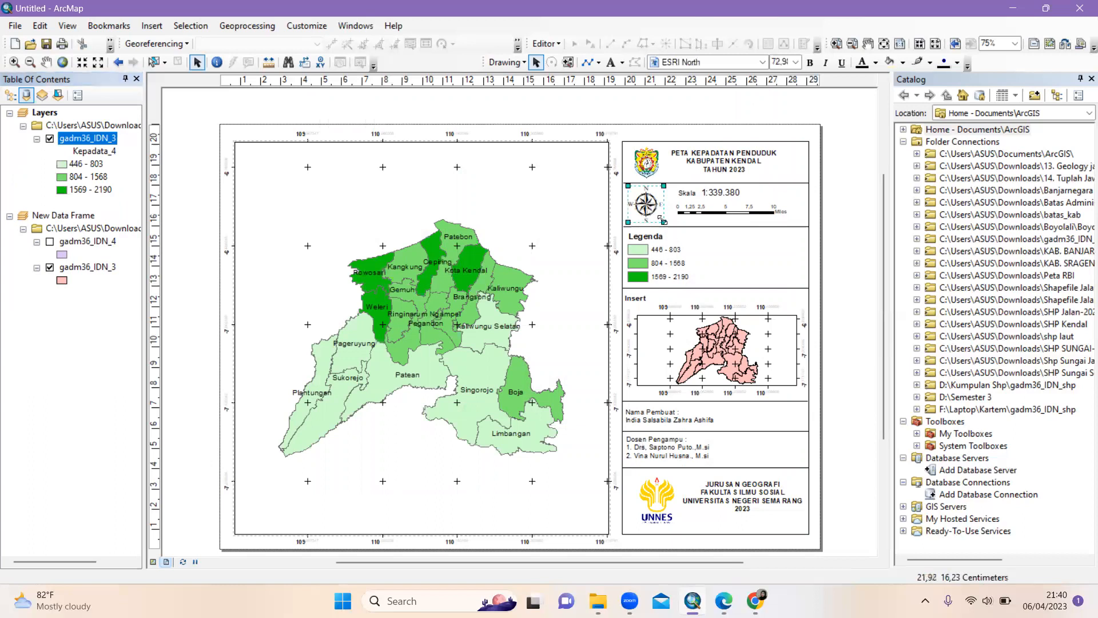
drag(664, 219, 663, 220)
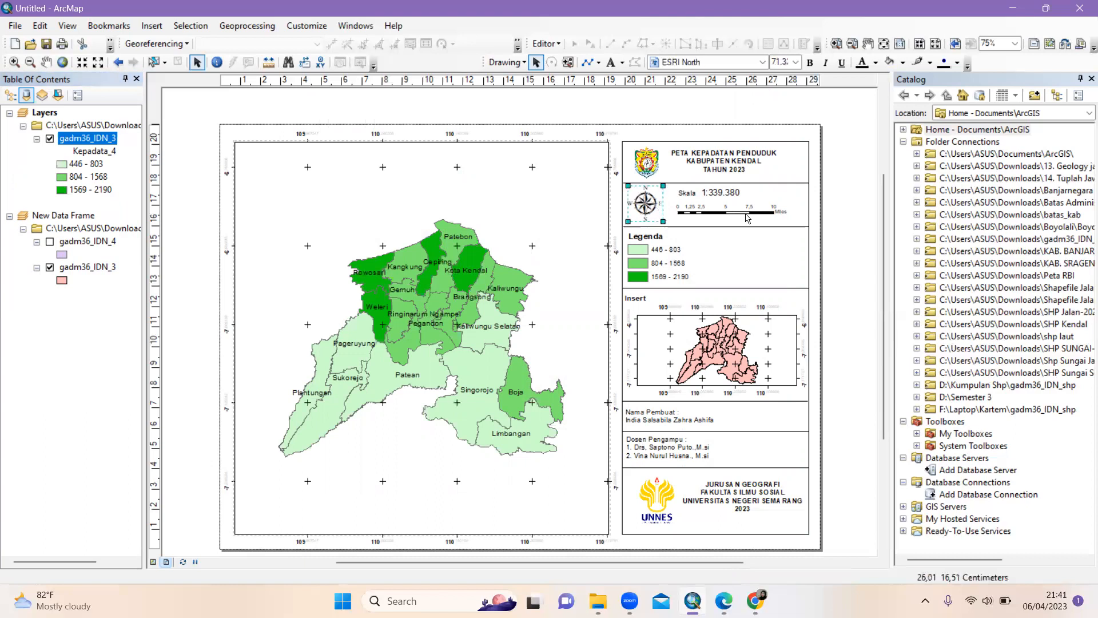
click(650, 420)
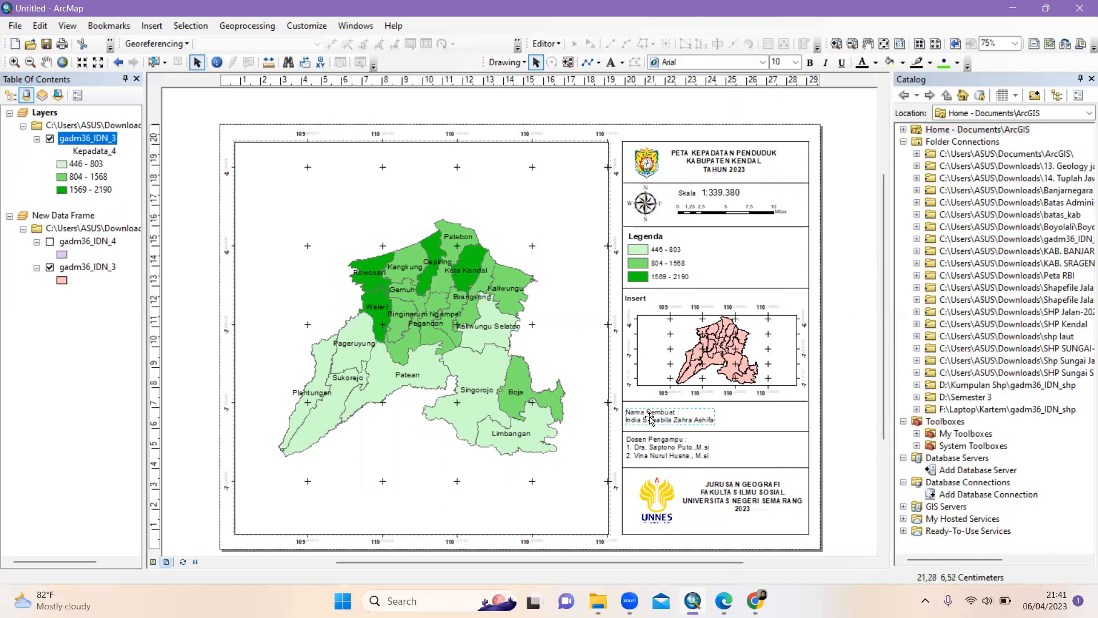
click(646, 451)
drag(647, 451, 650, 452)
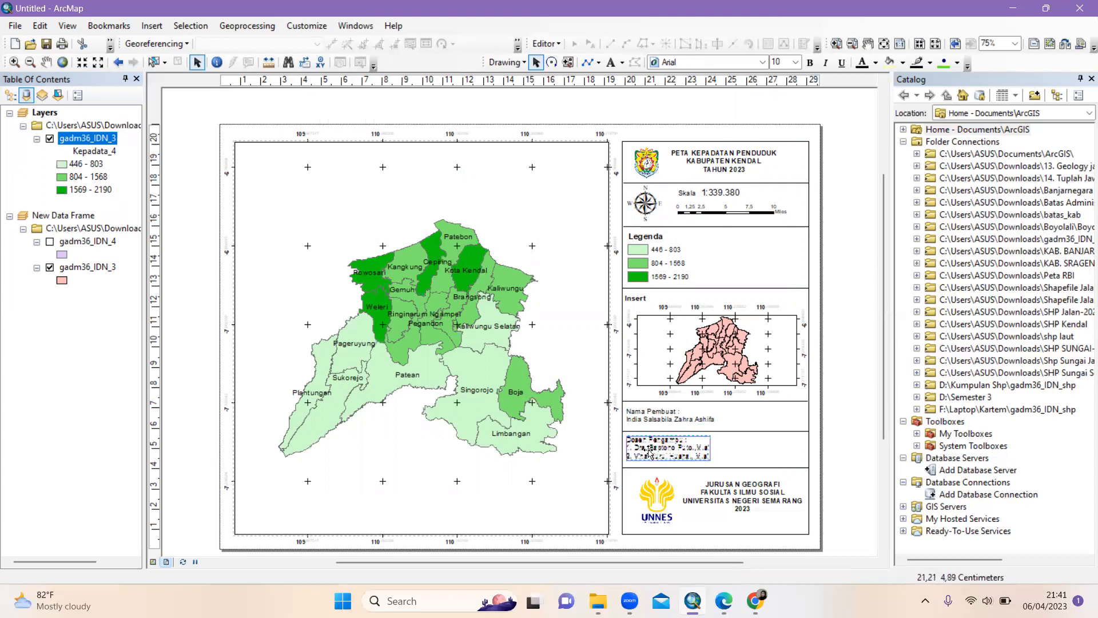
click(684, 452)
click(839, 445)
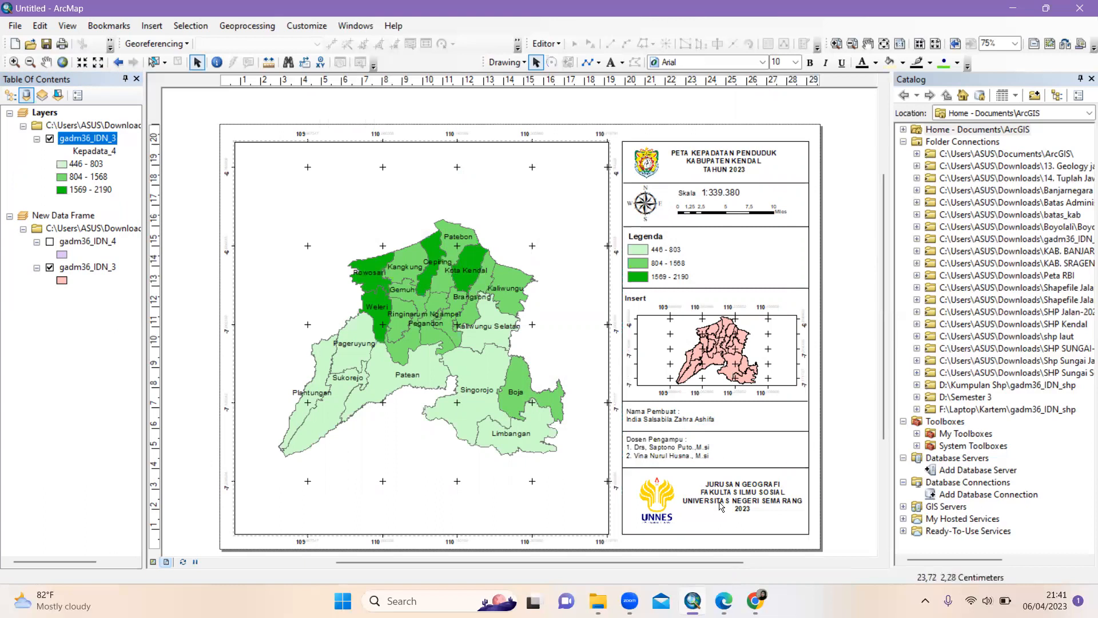
Align the JURUSAN GEOGRAFI text and the UNNES logo within the bottom box
drag(741, 497, 741, 506)
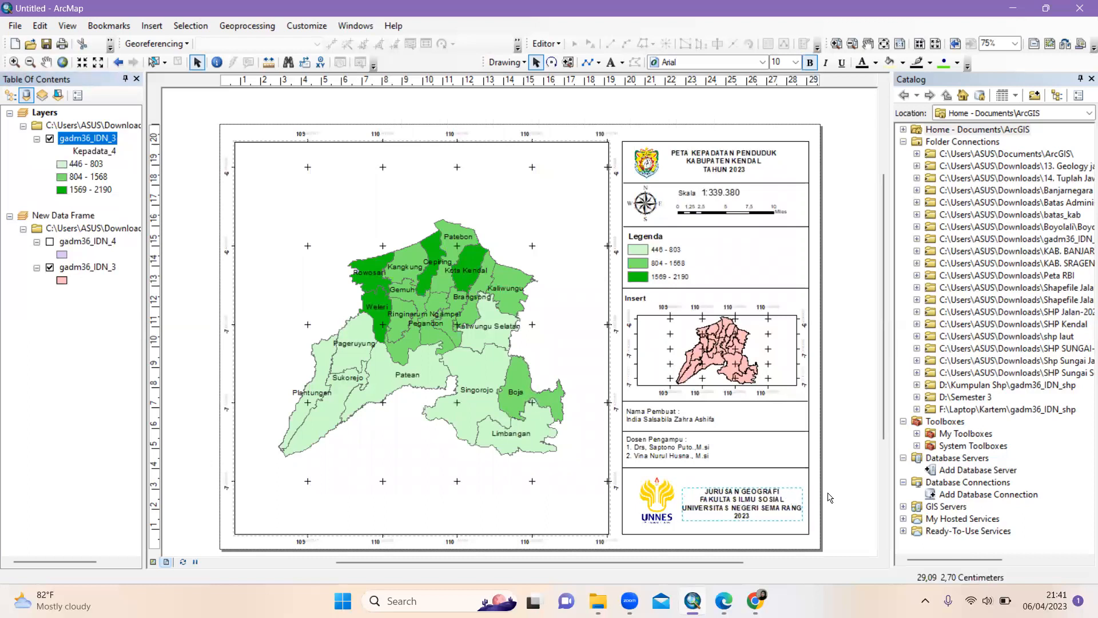
drag(656, 502, 660, 502)
click(716, 504)
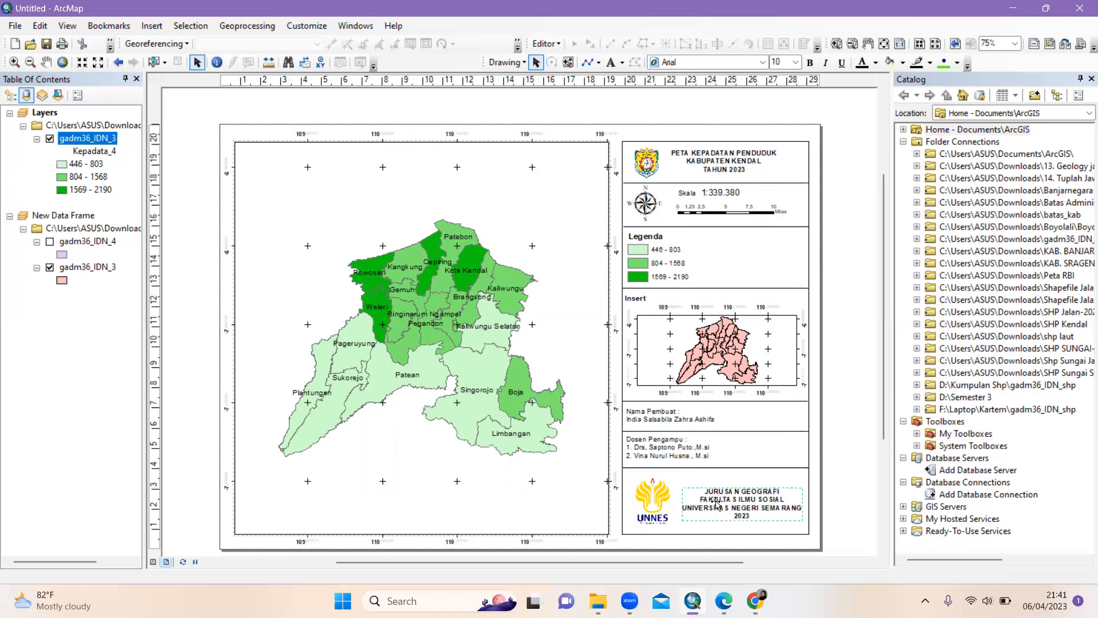
drag(716, 503, 735, 501)
click(654, 504)
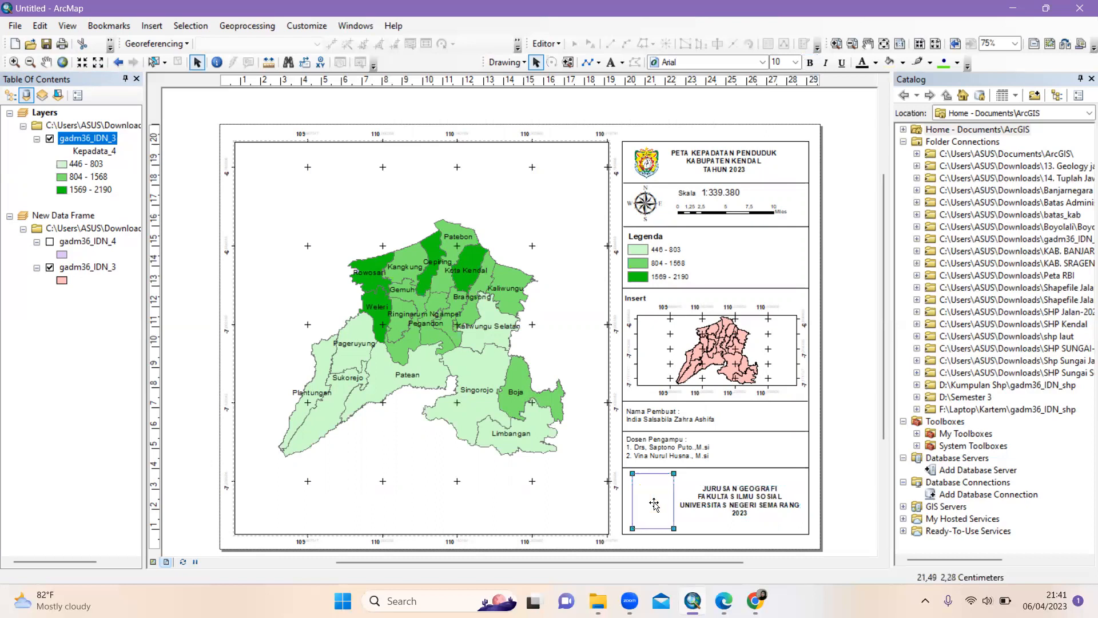
drag(654, 503, 653, 503)
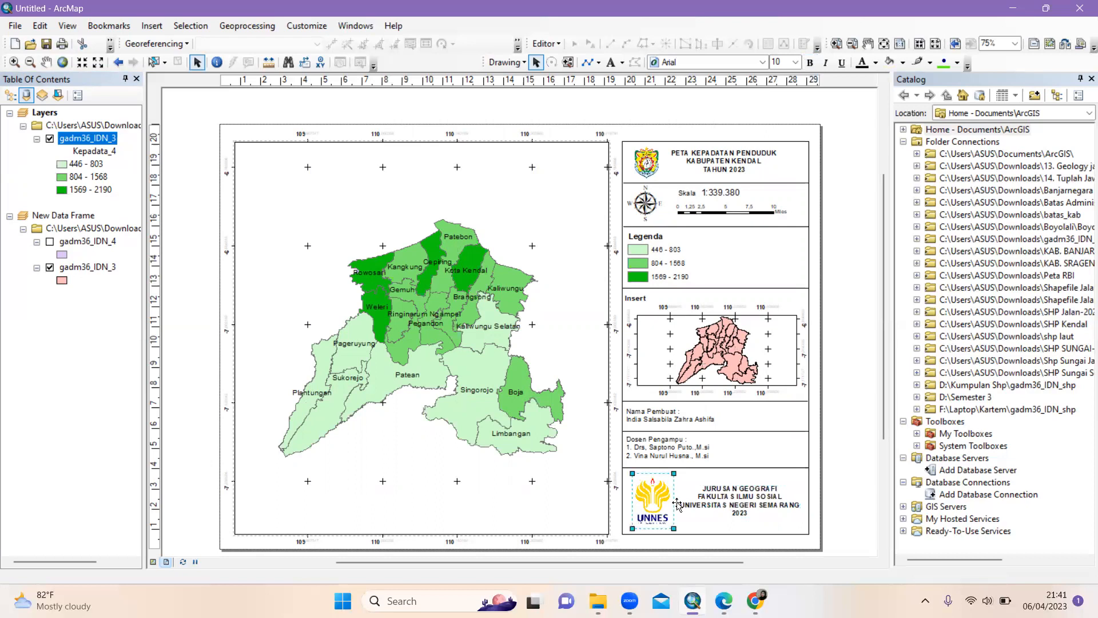
drag(733, 506, 758, 501)
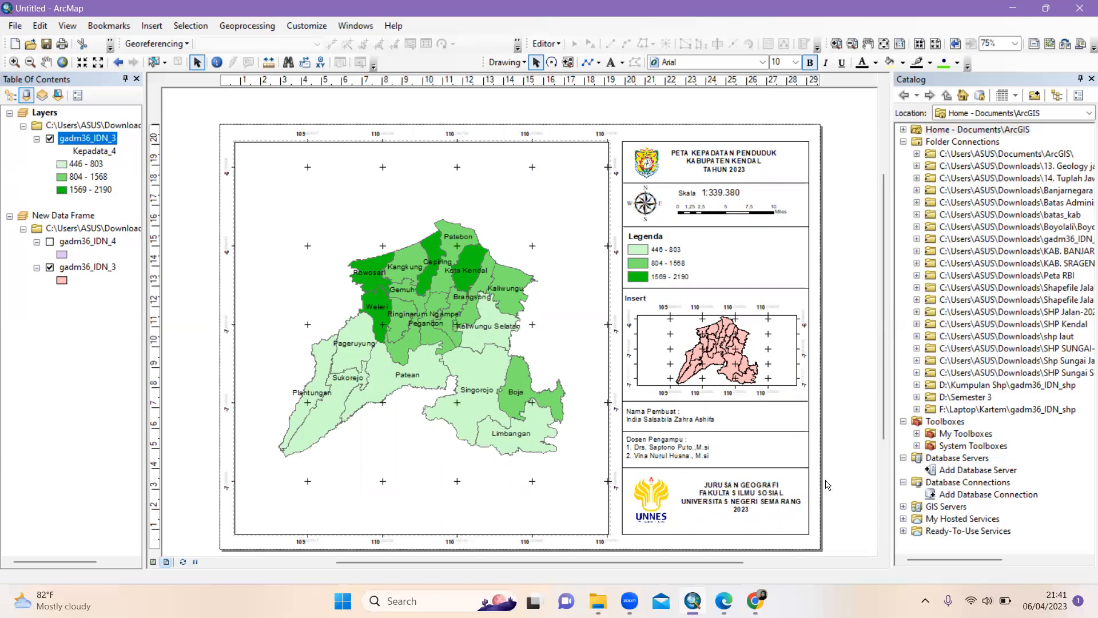
Open the Export Map dialog from the File menu
click(14, 27)
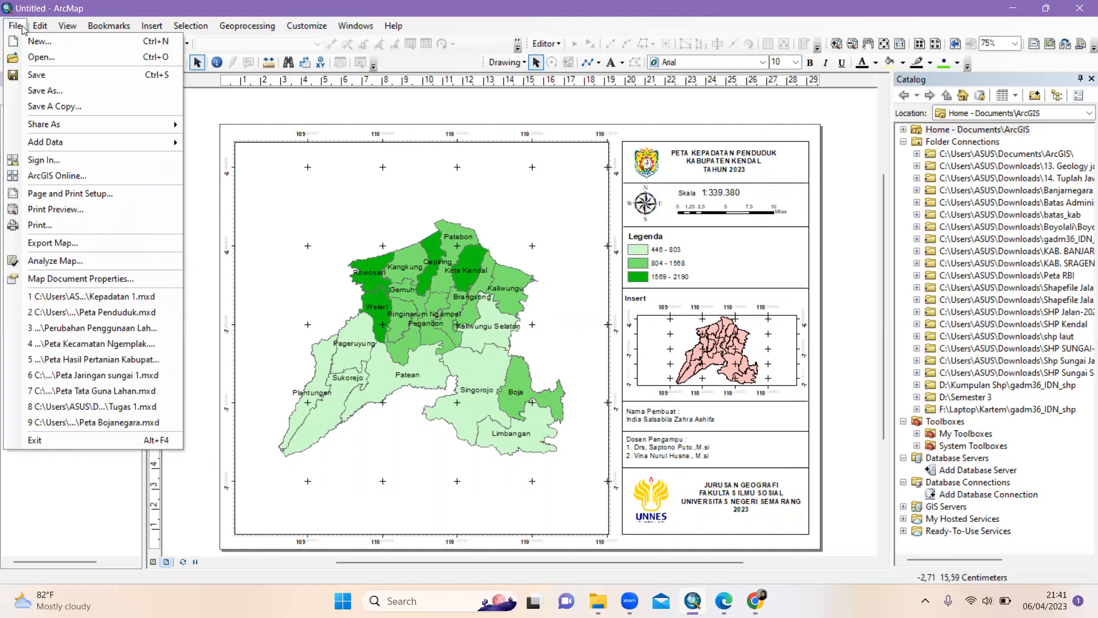
click(21, 26)
click(20, 26)
click(18, 26)
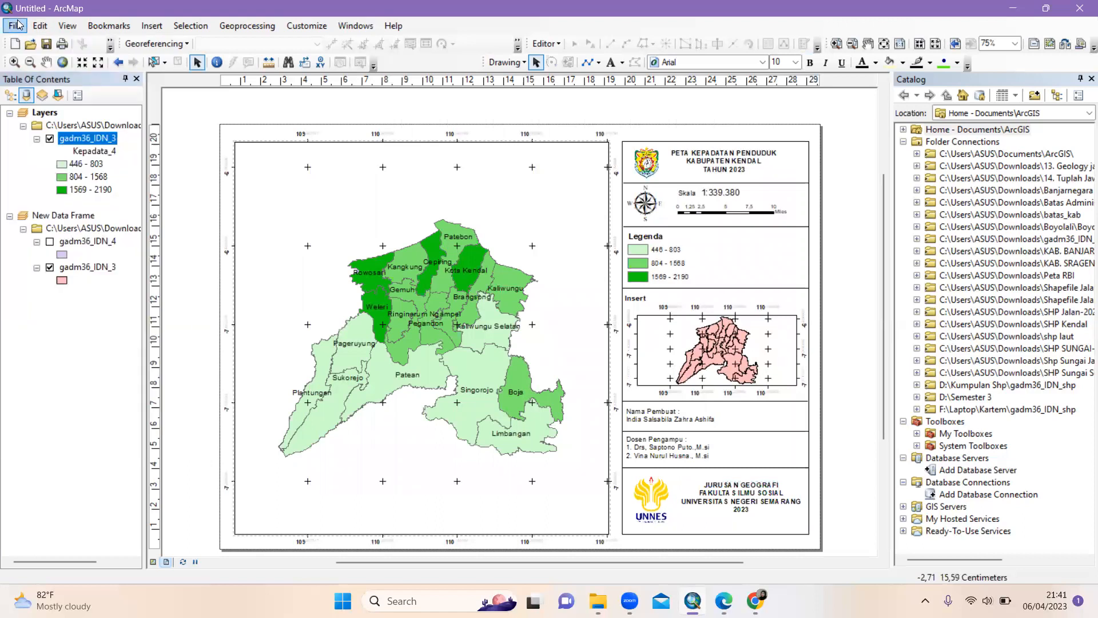
click(16, 26)
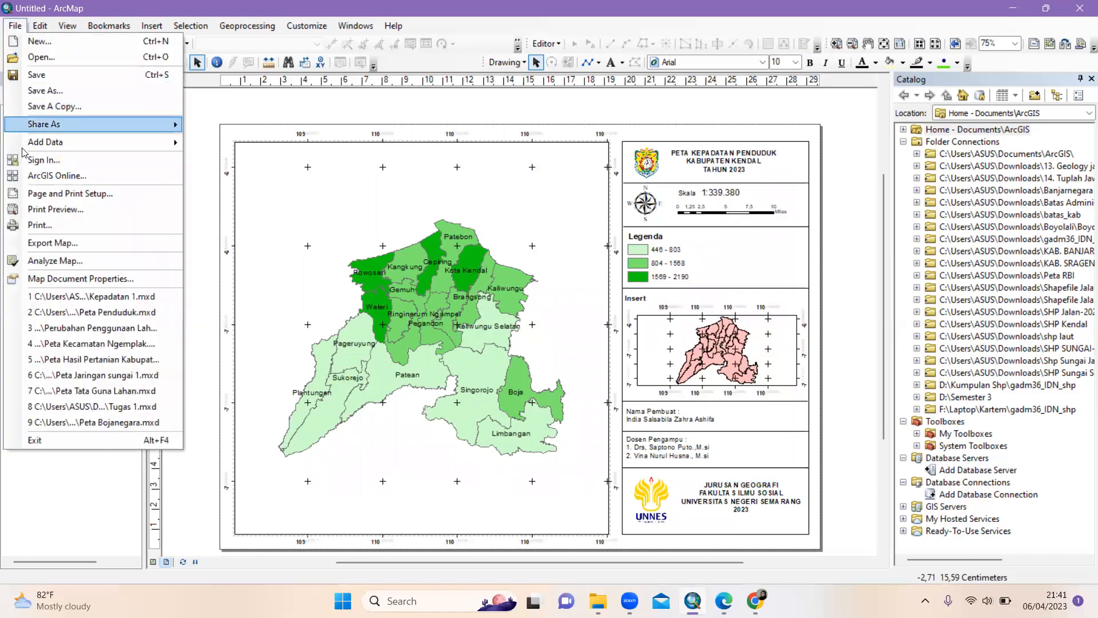
click(56, 244)
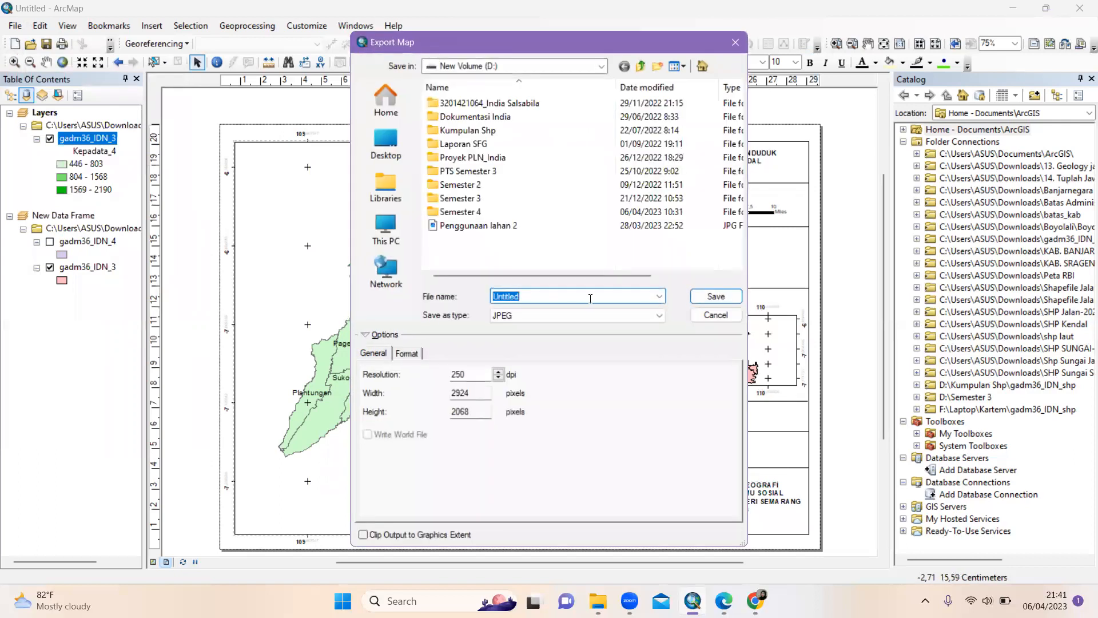
Name the output 'Peta Kepadatan Penduduk Tahun 2023' and save it as a 250 dpi JPEG
key(BackSpace)
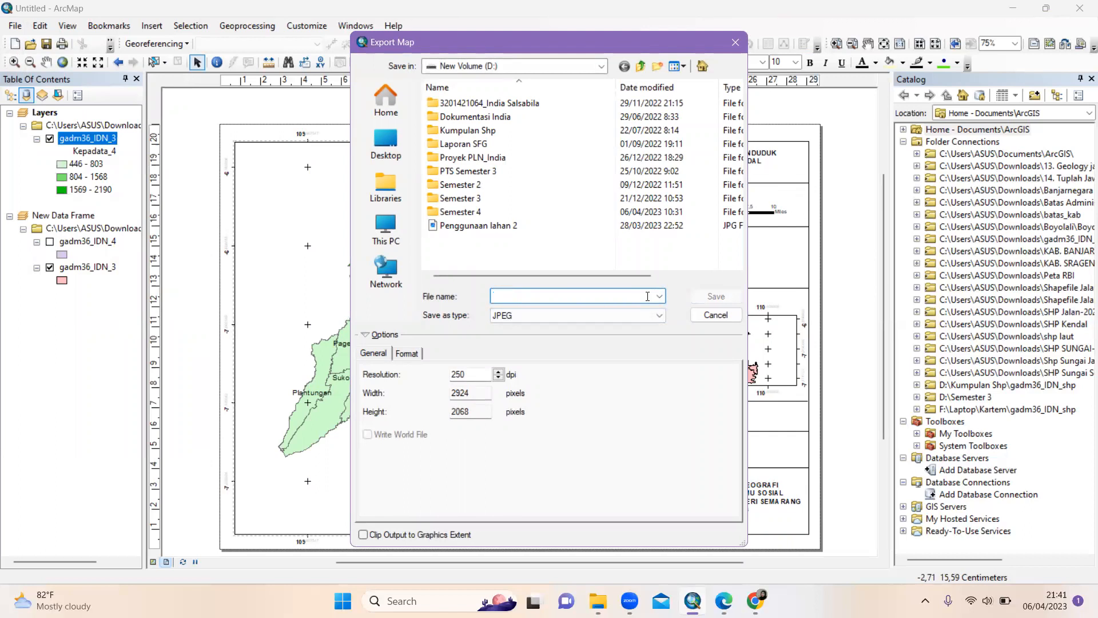
text(Peta Kepadatan Penduduk Tahun 29)
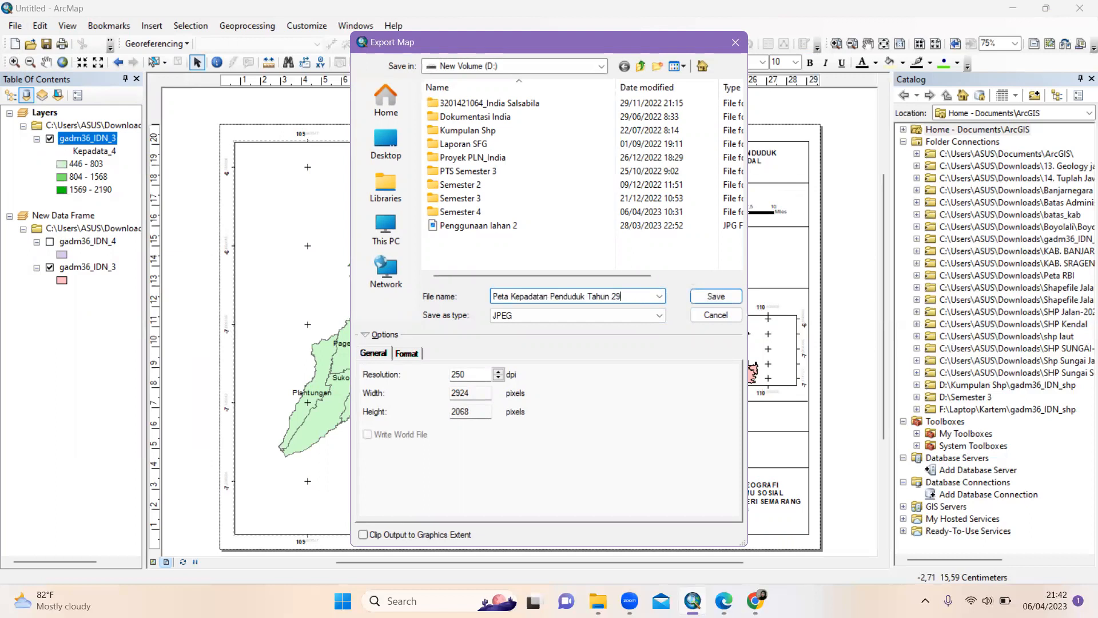
text(23)
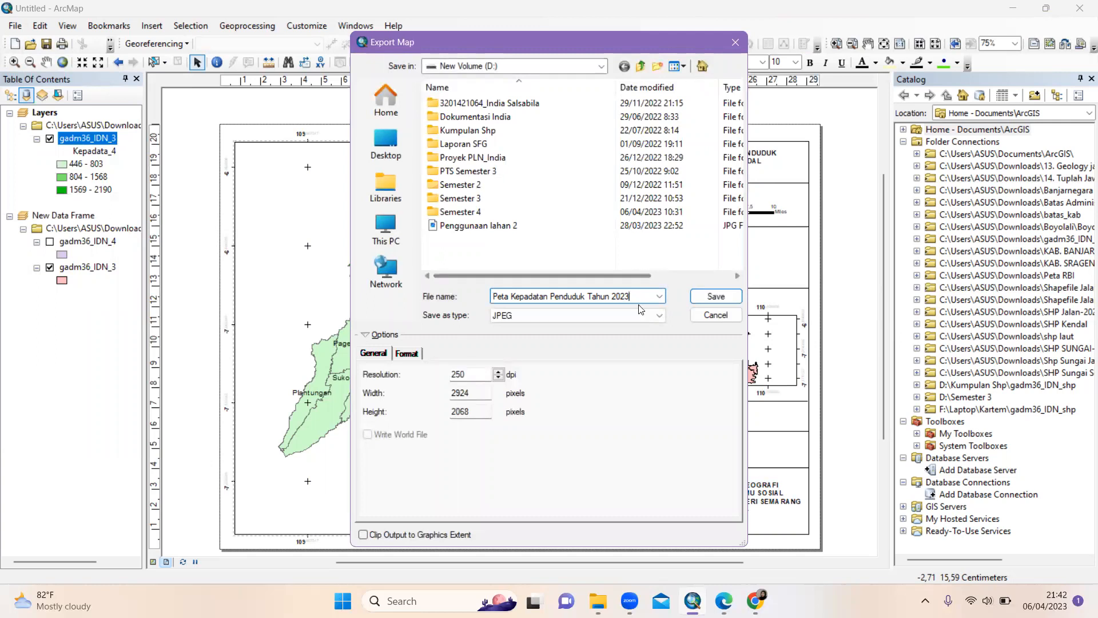
click(717, 295)
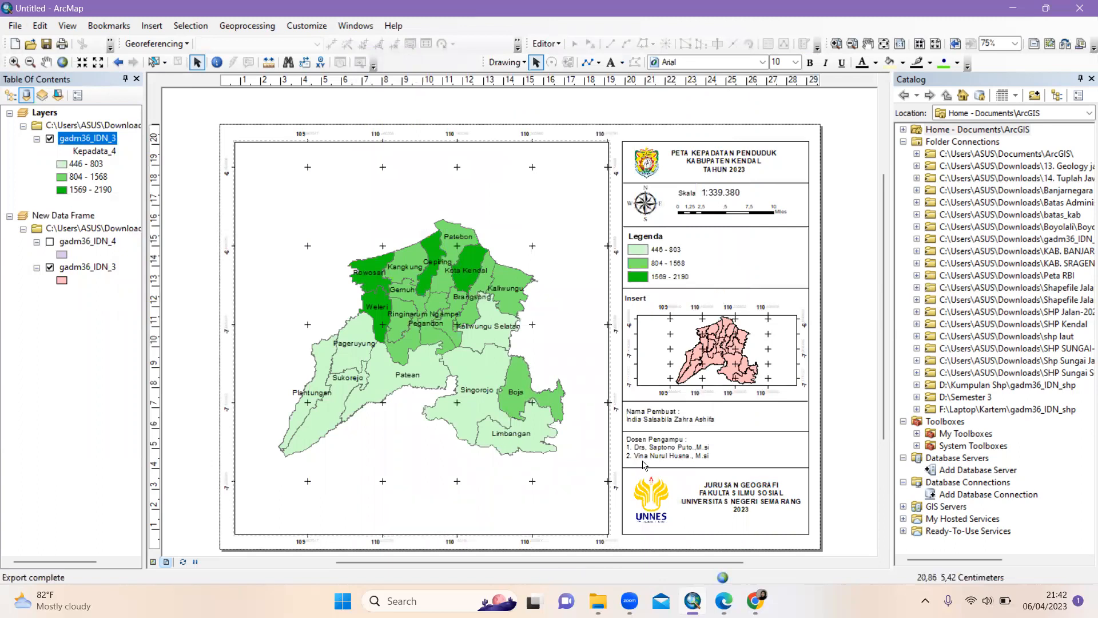
Search New Volume (D:) for 'peta ke' and open Peta Kepadatan Penduduk Tahun 2023.jpg
click(543, 515)
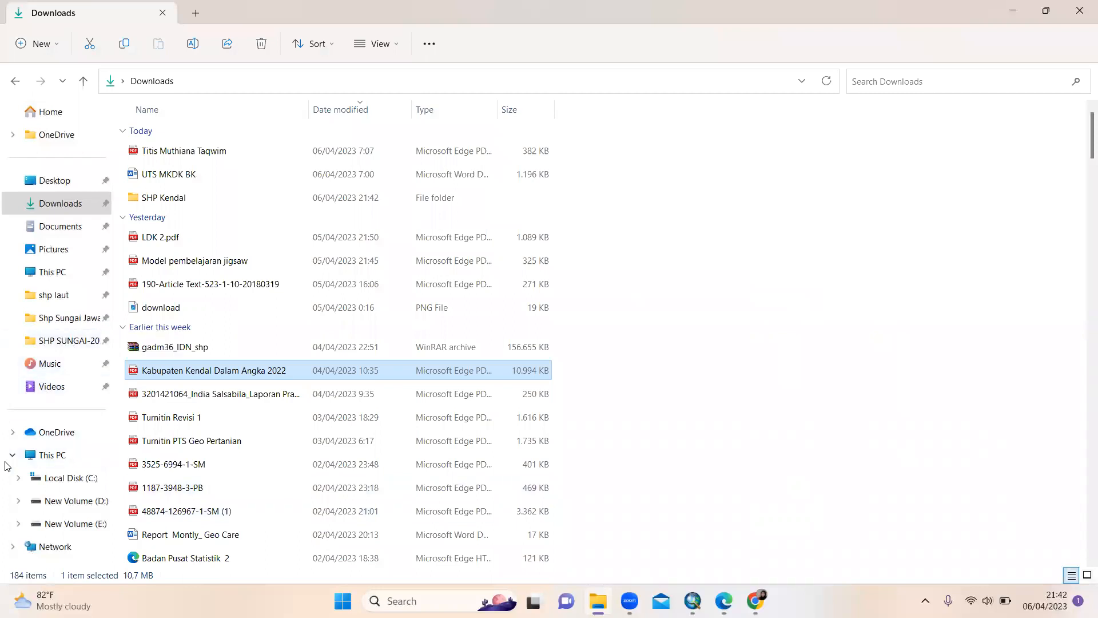
click(76, 502)
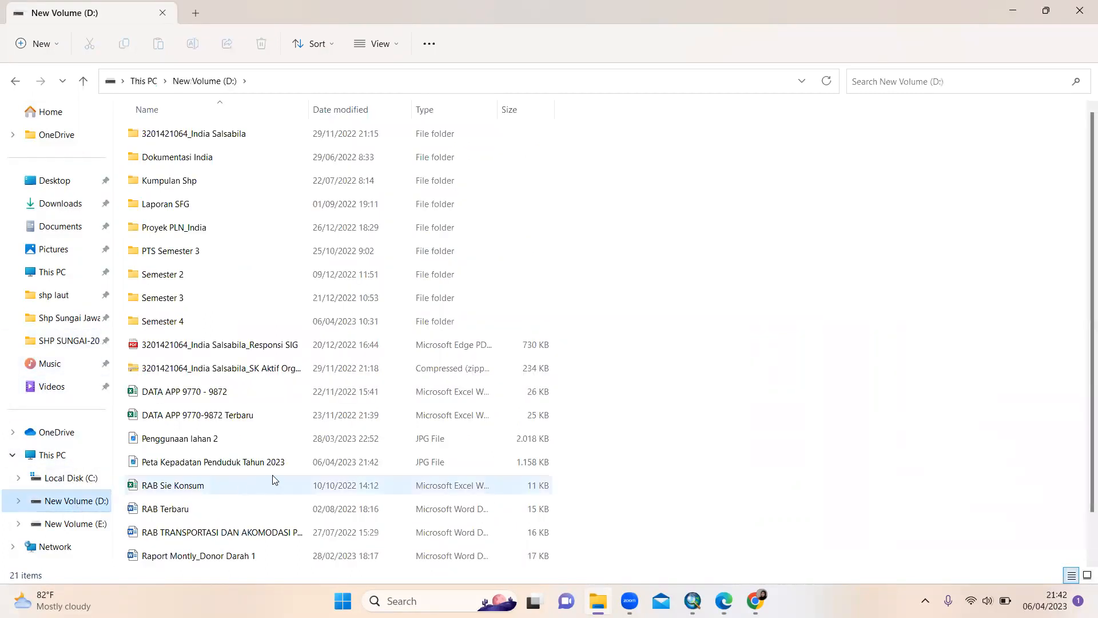
scroll(273, 479, down, 2)
click(874, 81)
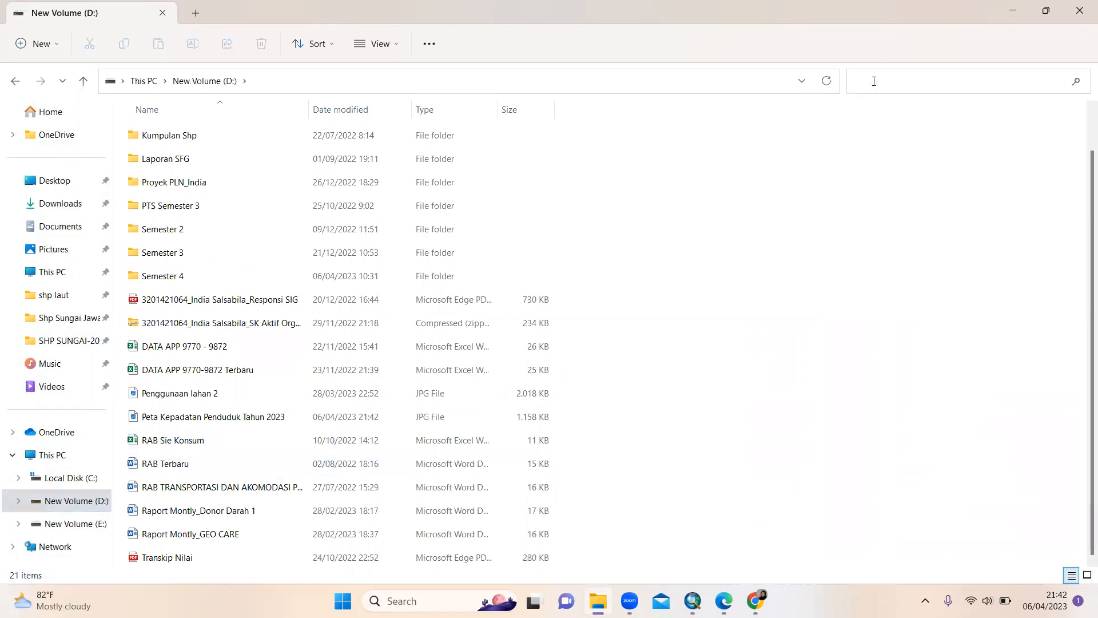
text(peta)
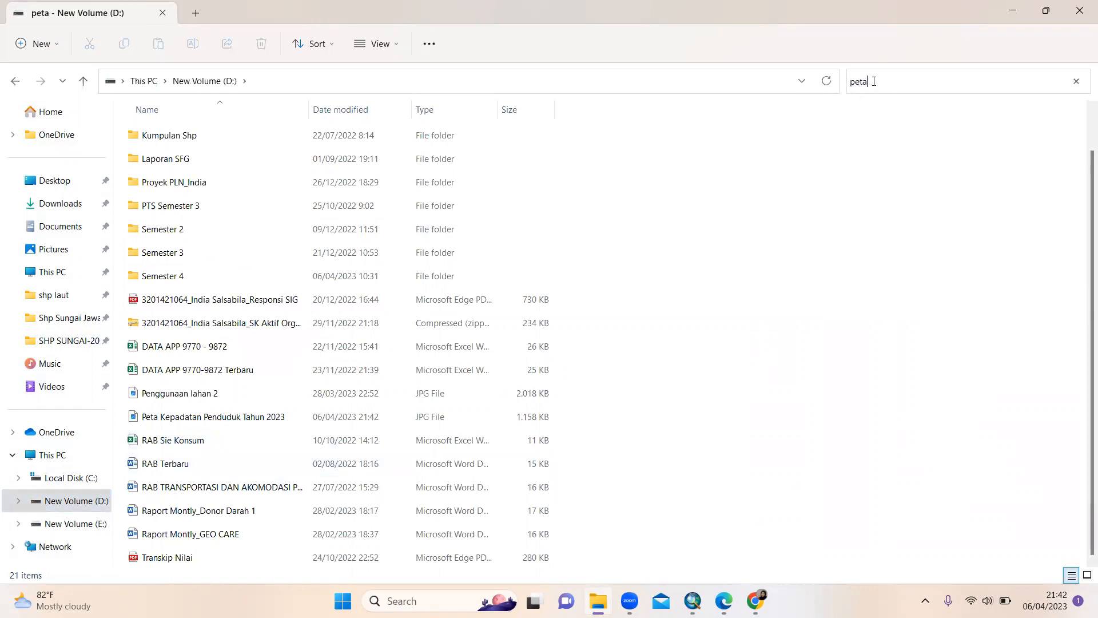
text( k)
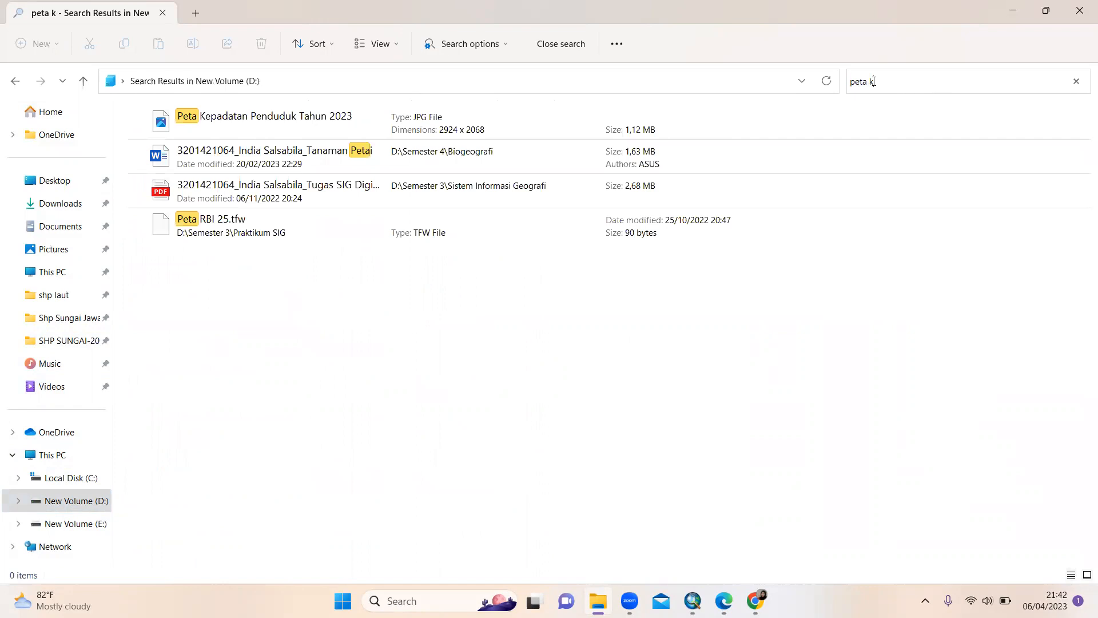
text(e)
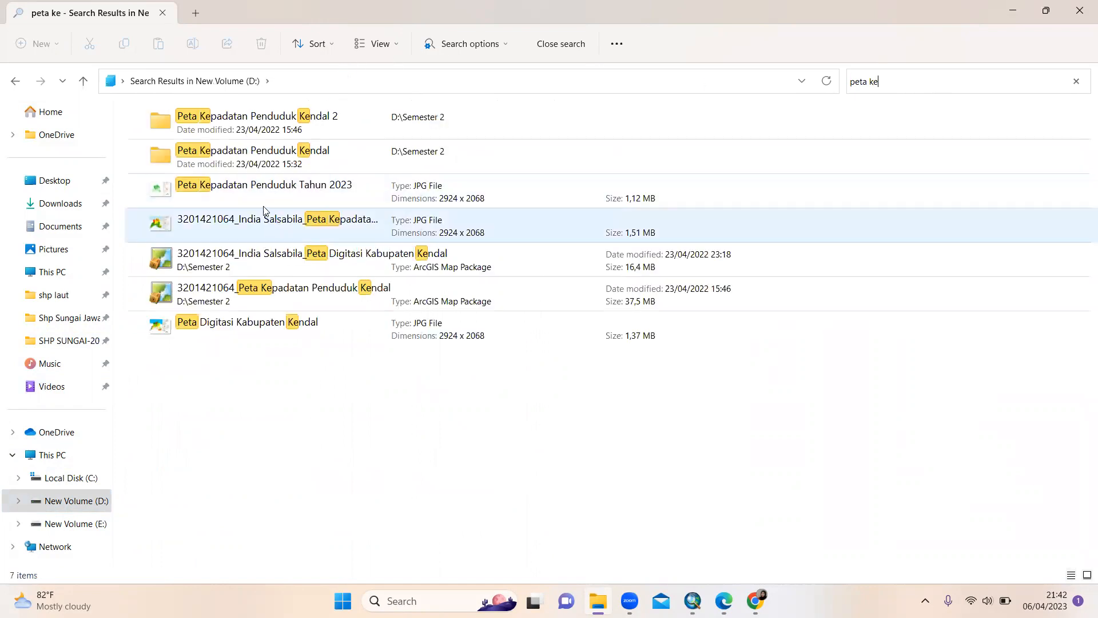
double_click(263, 200)
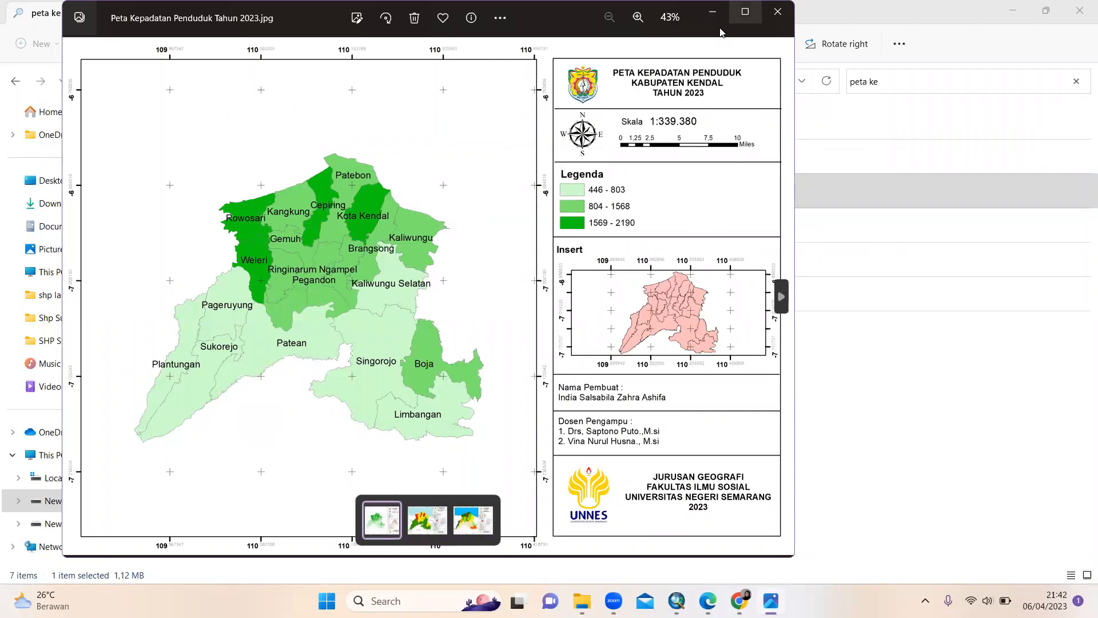
click(745, 11)
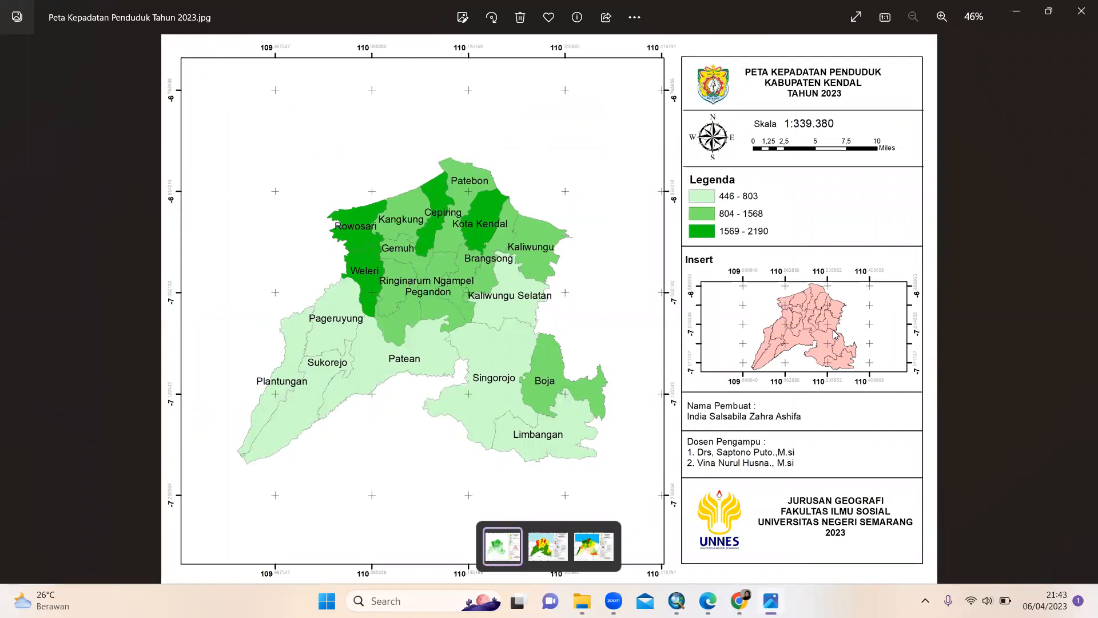
click(1081, 7)
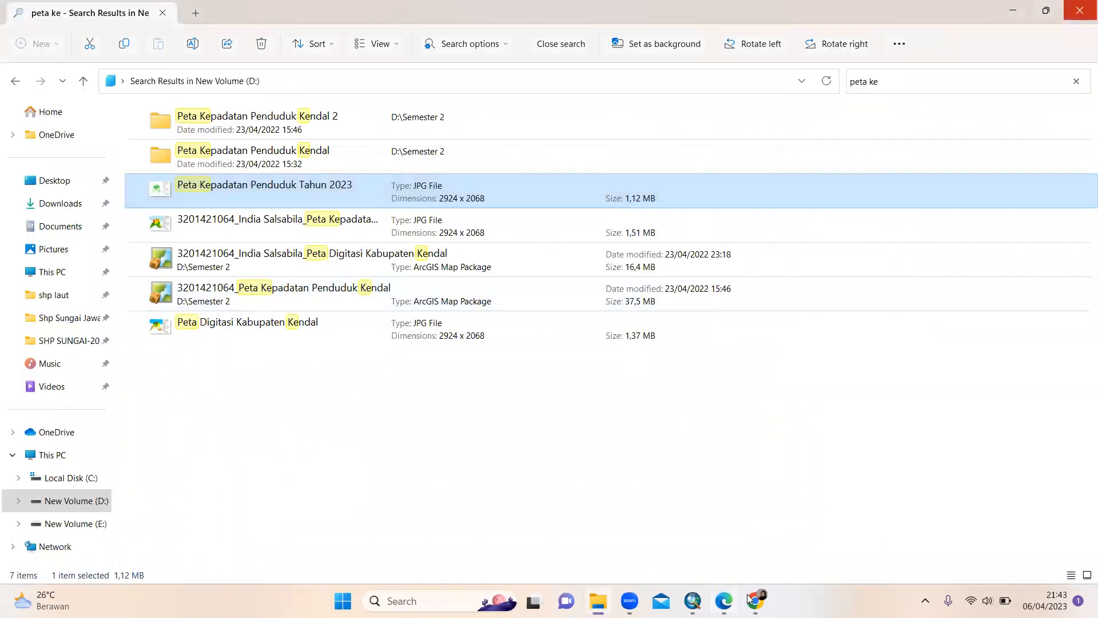
Switch from File Explorer back to the ArcMap window with Alt+Tab
mouse_move(748, 599)
mouse_move(629, 599)
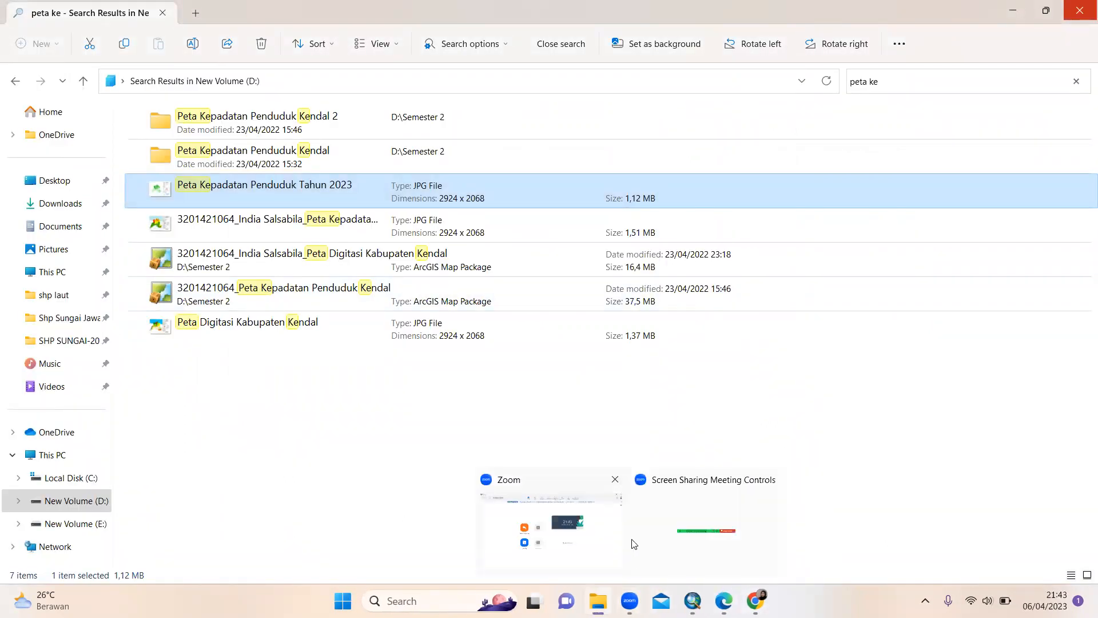
click(663, 525)
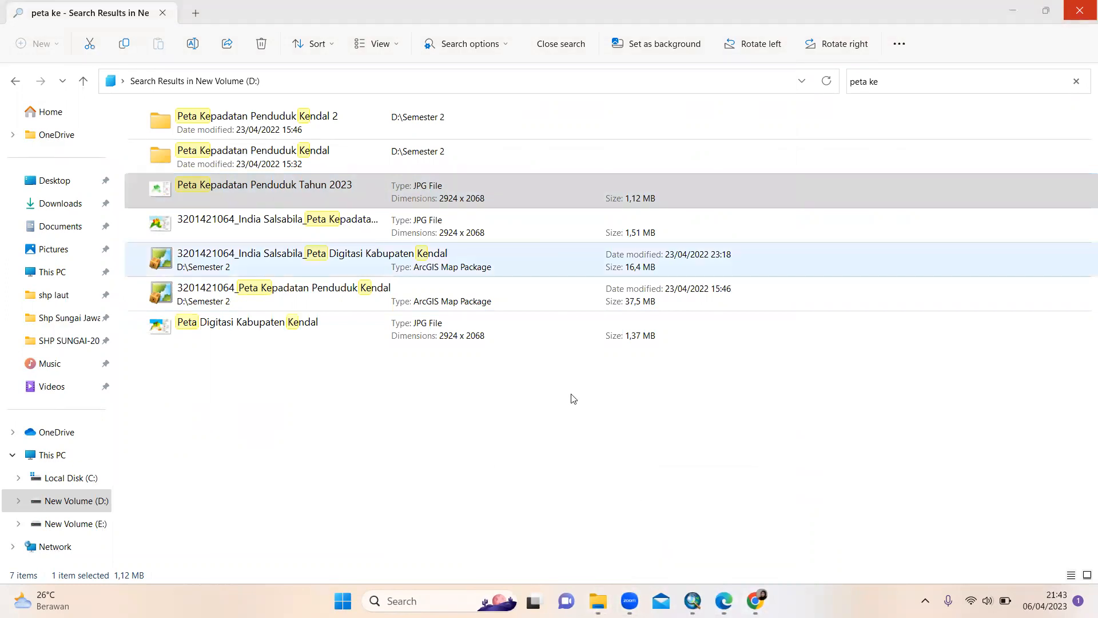
key(alt+Tab)
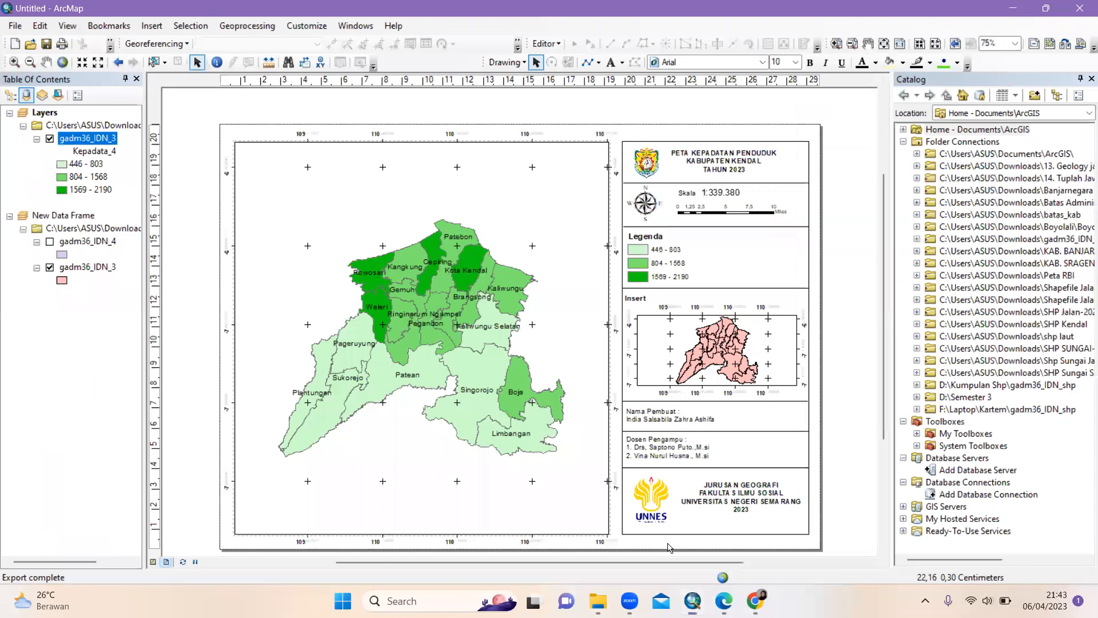